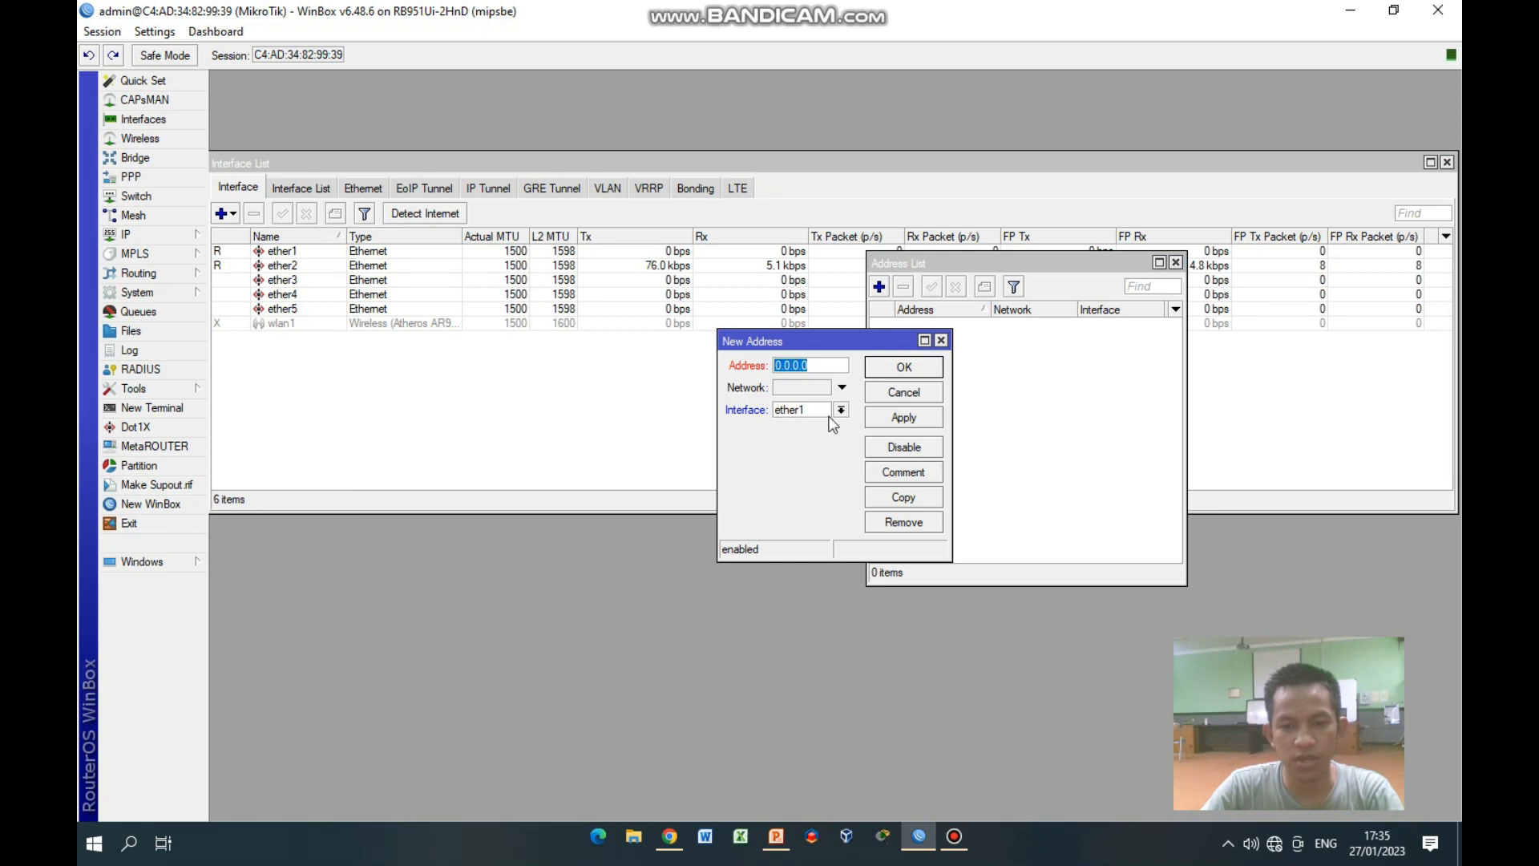
Assign the address 10.10.10.3/27 to interface ether1, following the network topology slide
click(785, 839)
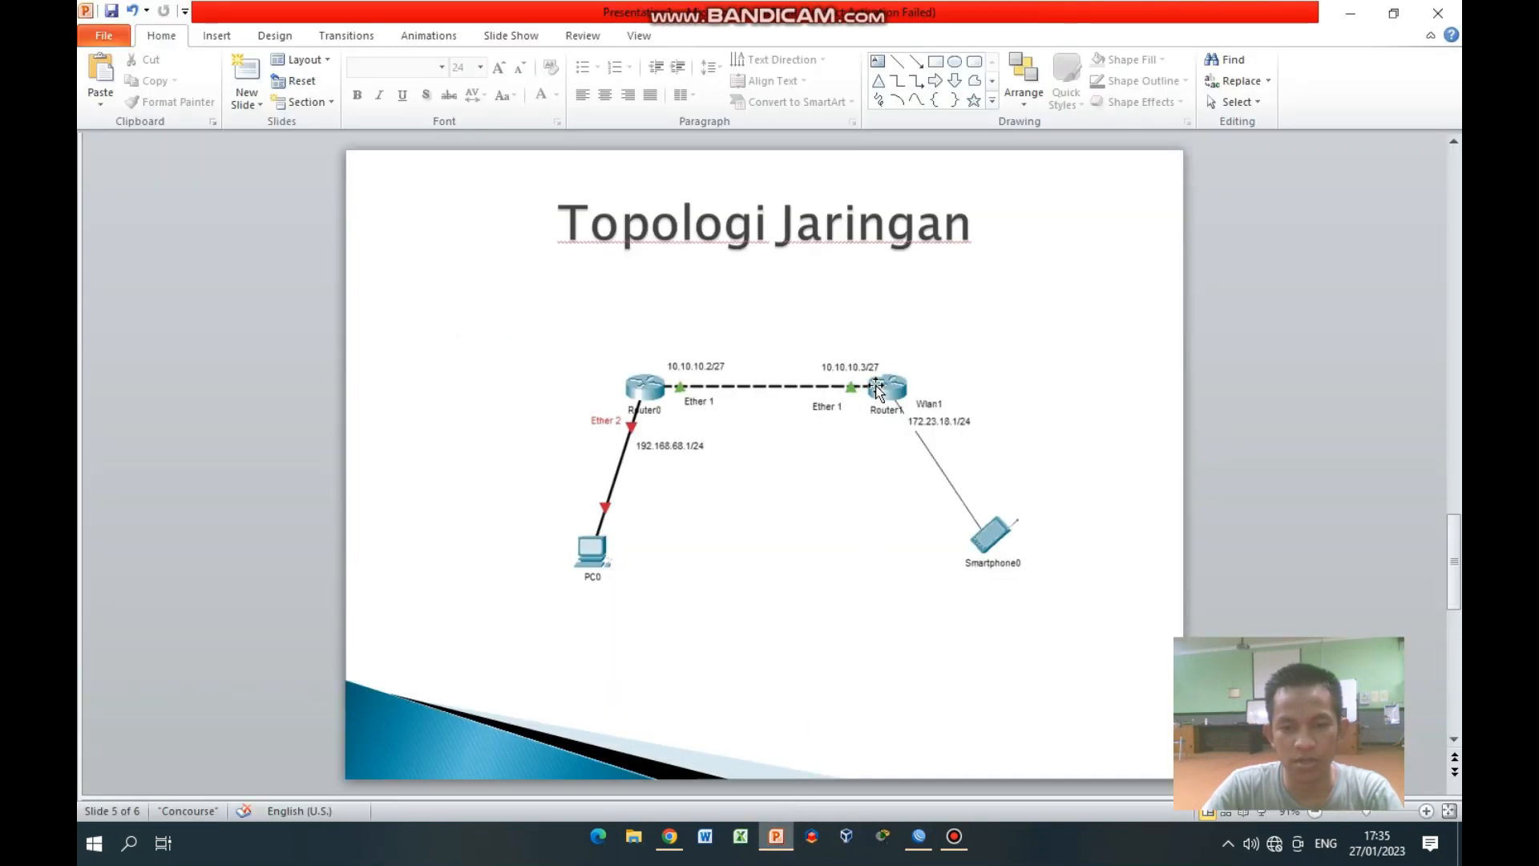
click(916, 840)
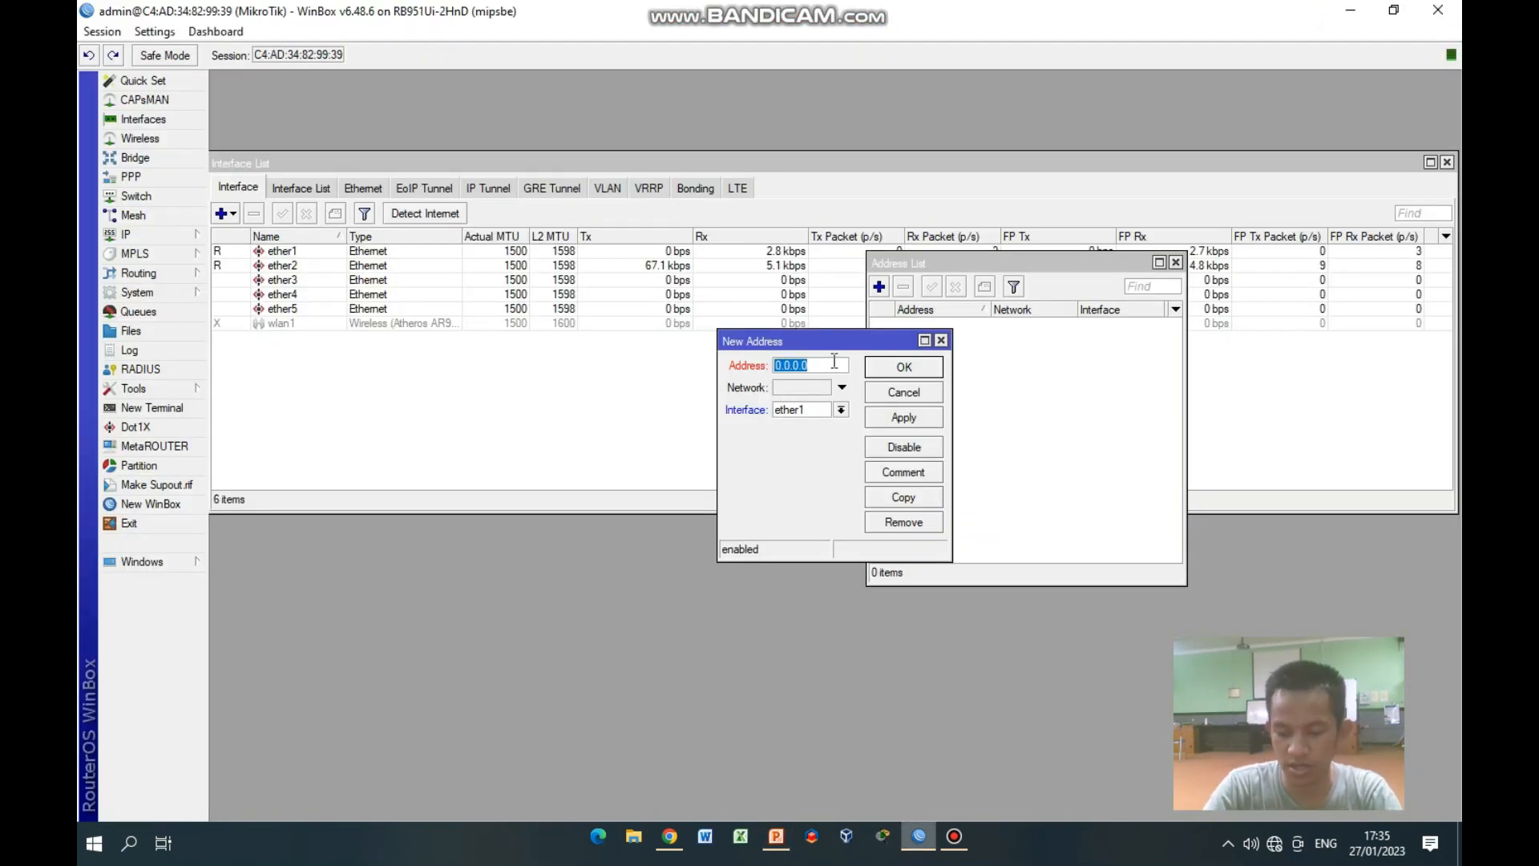
text(10.1)
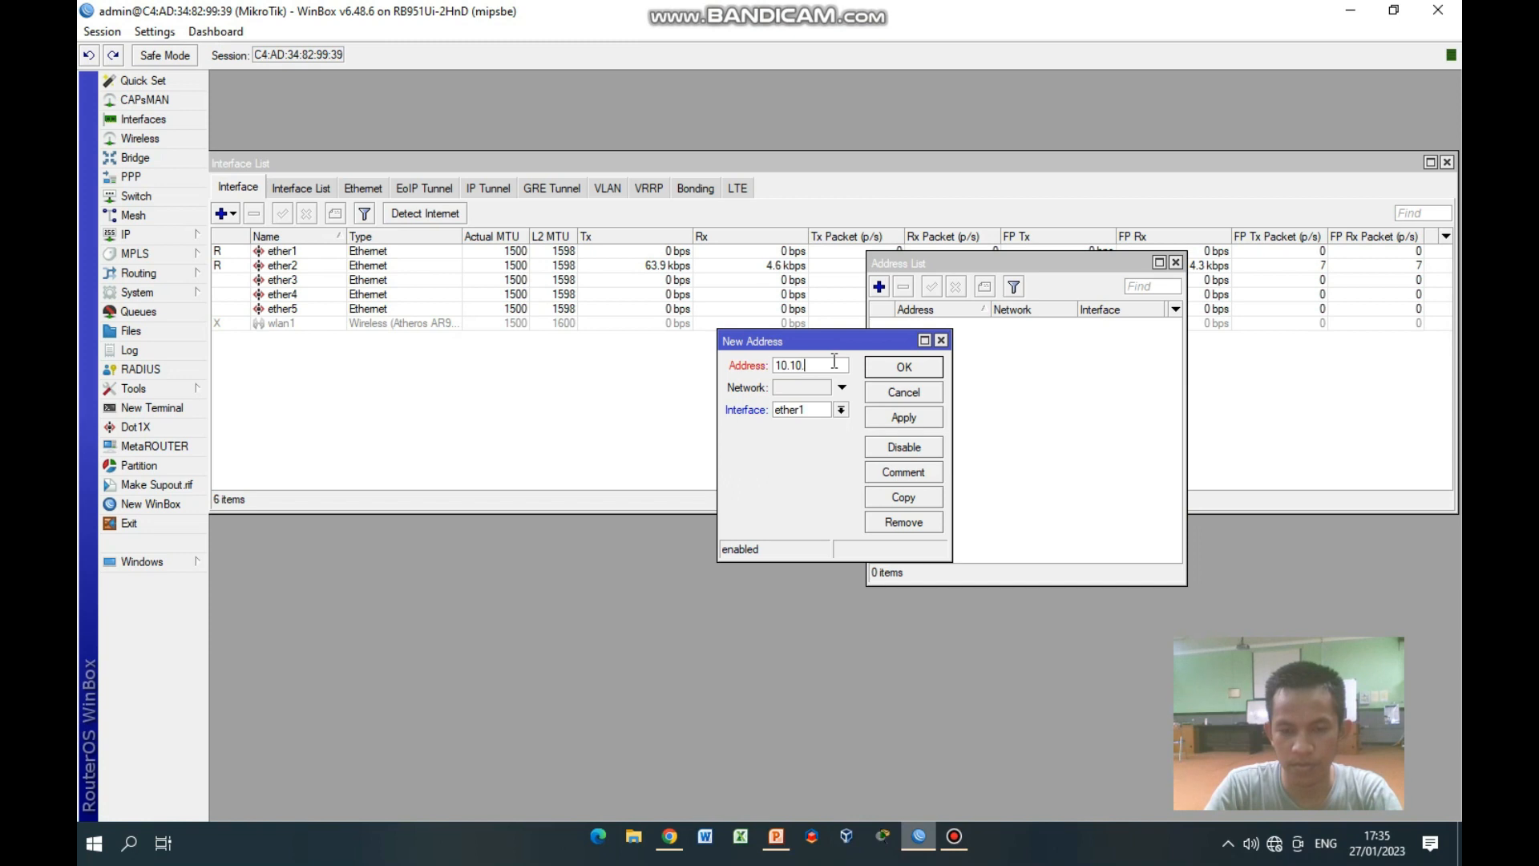
text(0.10.3/27)
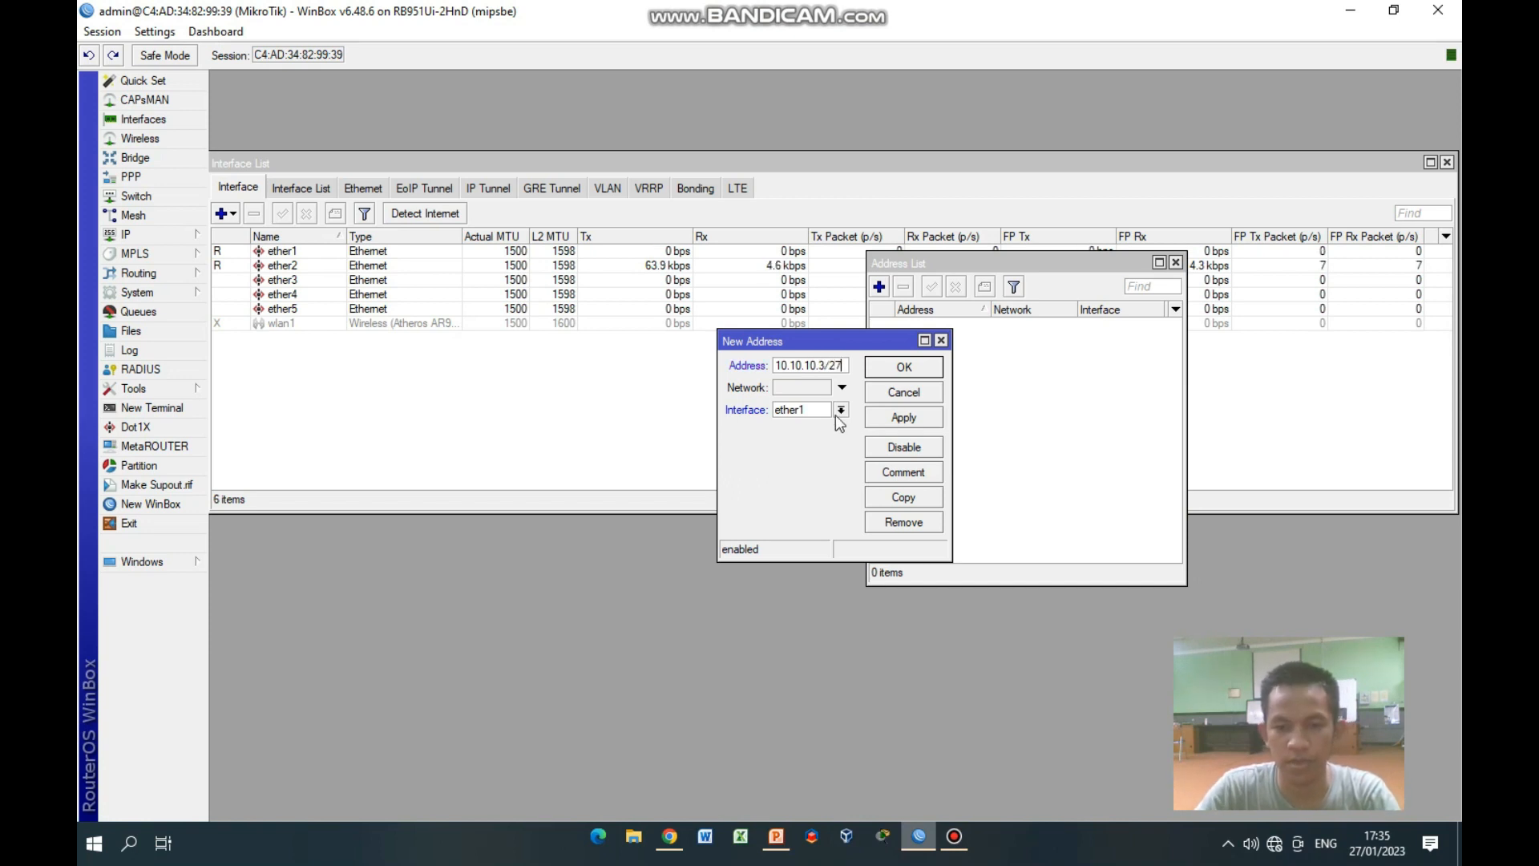
click(912, 365)
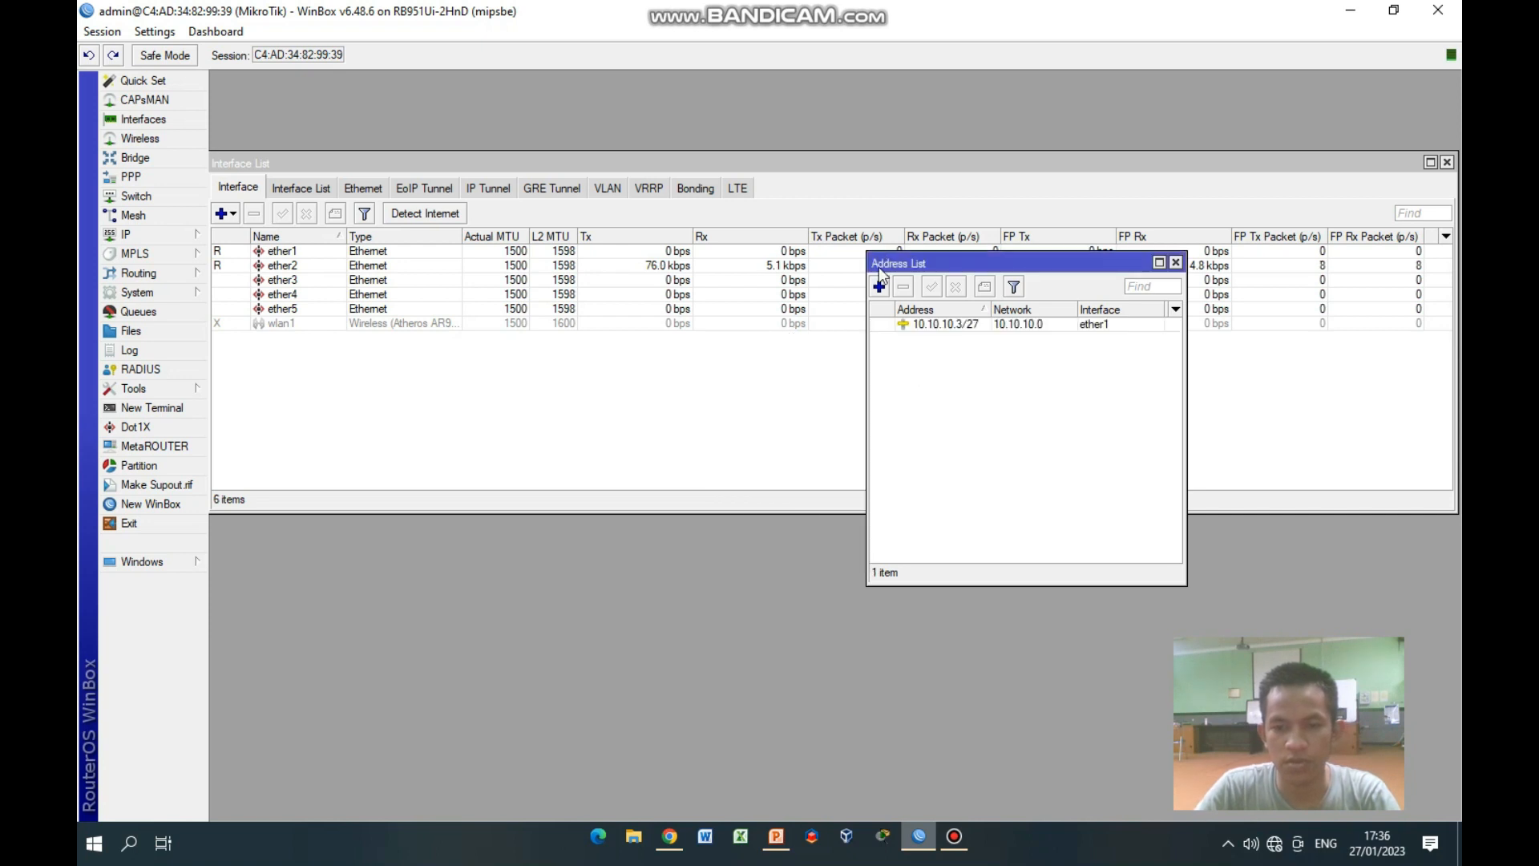
Add a second address, 172.23.18.1/24, on interface wlan1, following the network topology slide
click(879, 286)
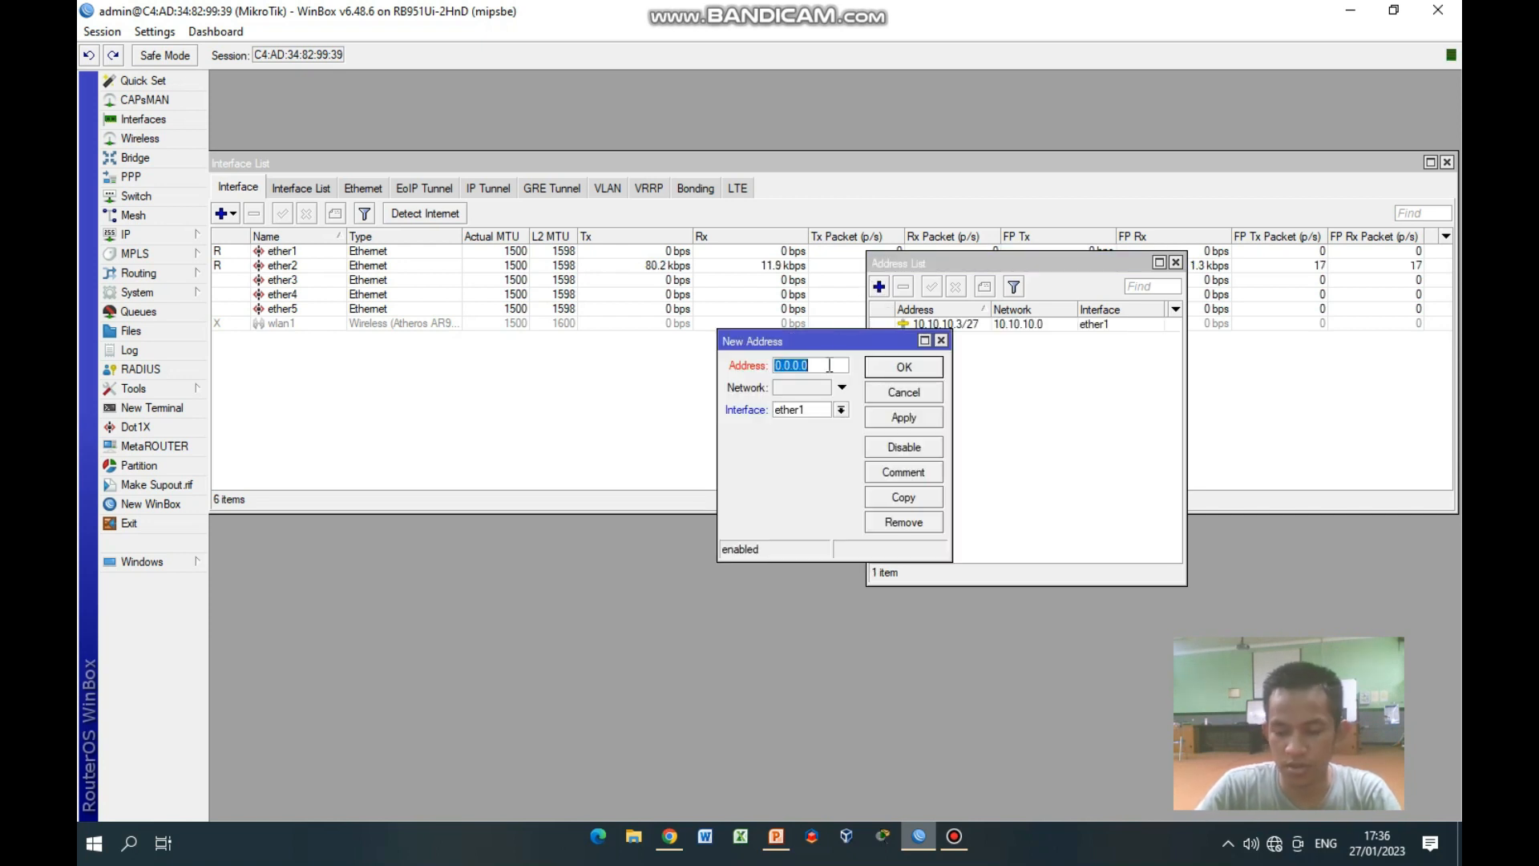
click(778, 839)
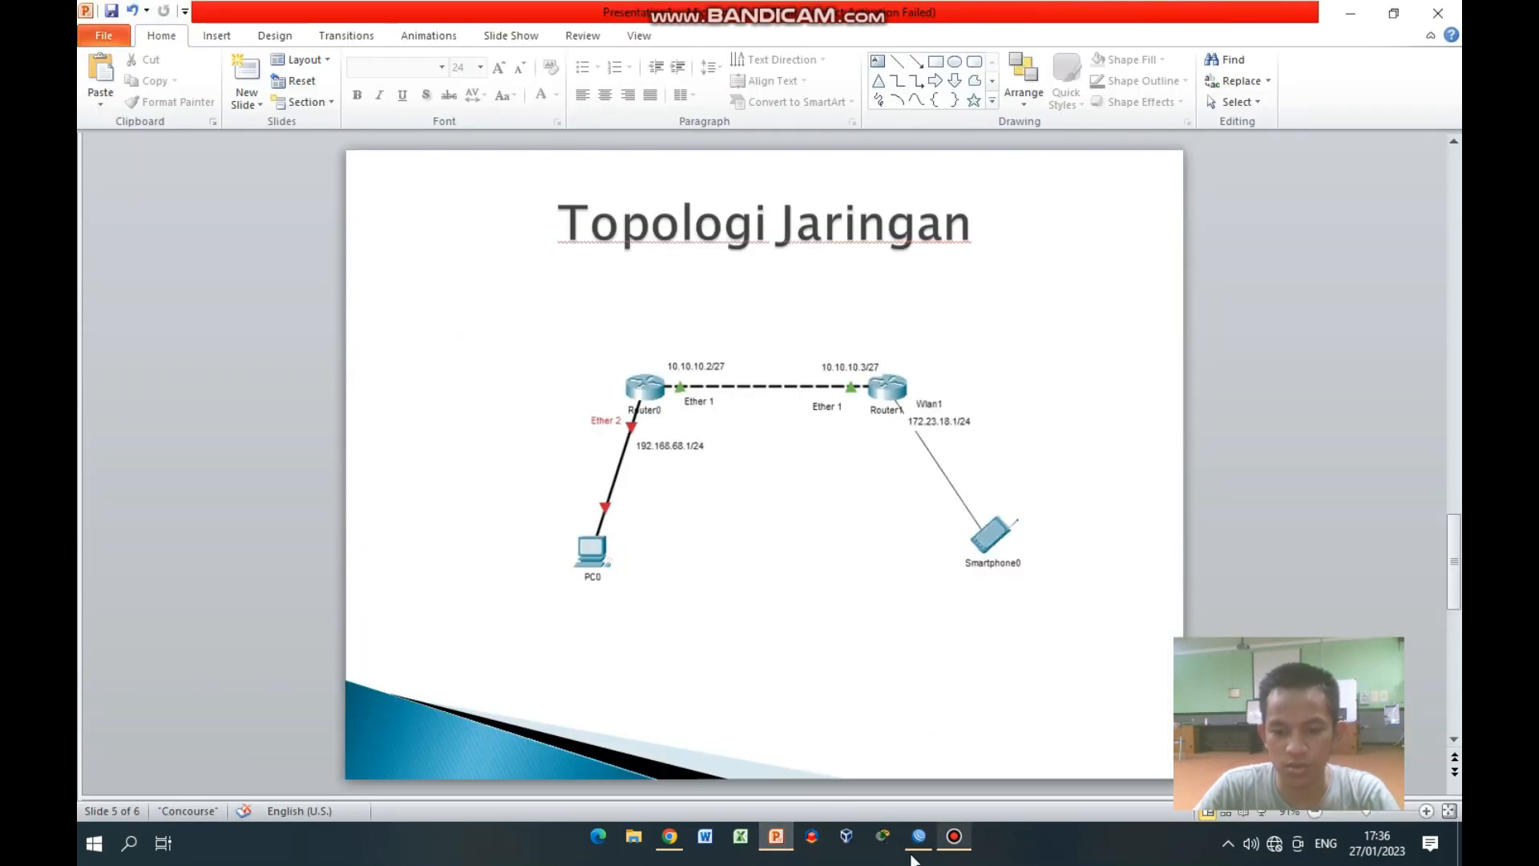
click(776, 839)
text(172.23.18.1)
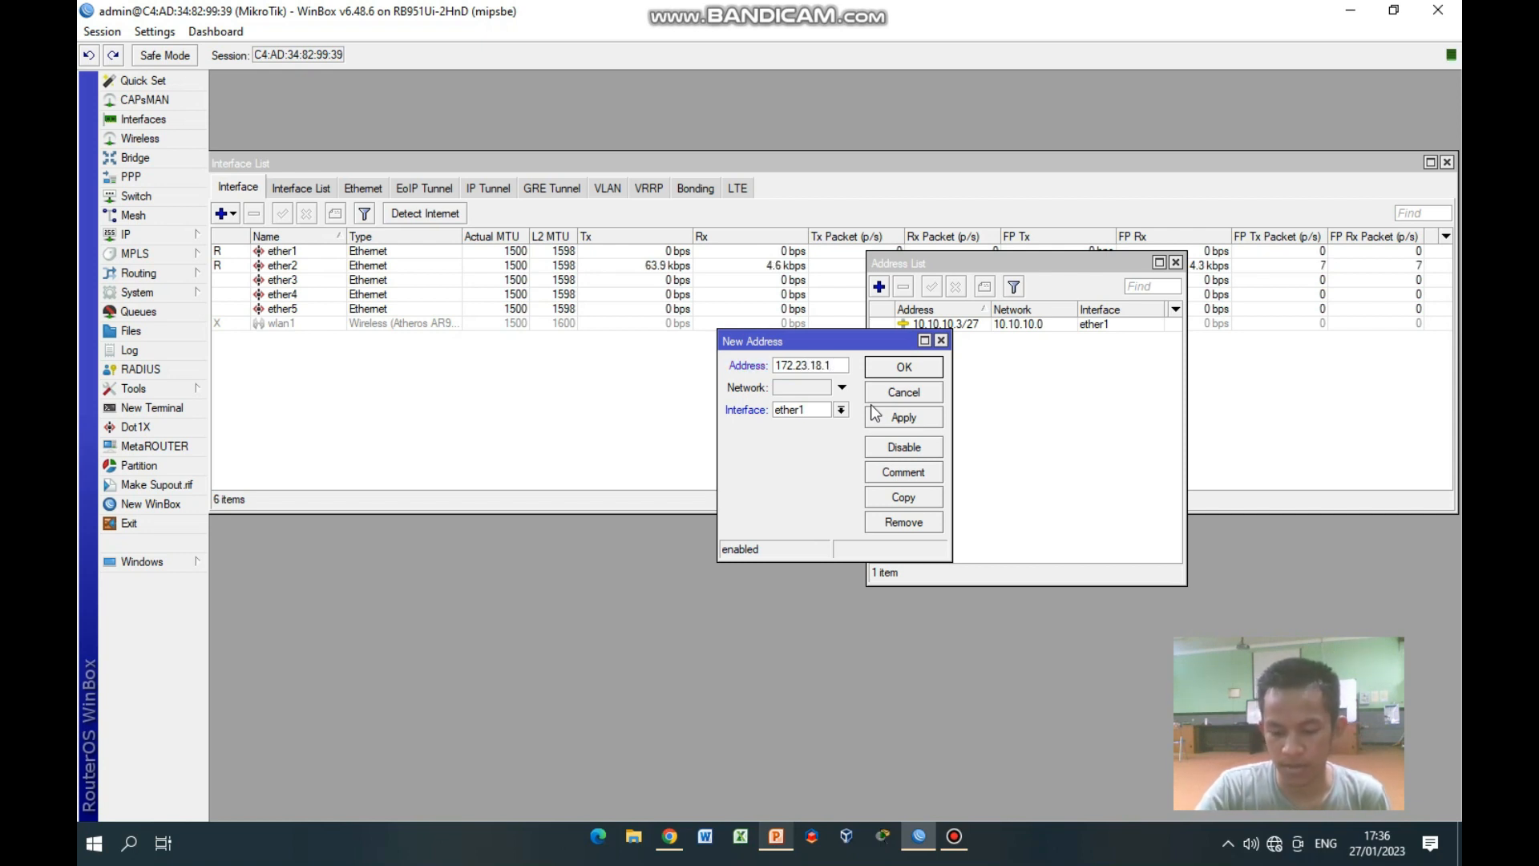
text(/27)
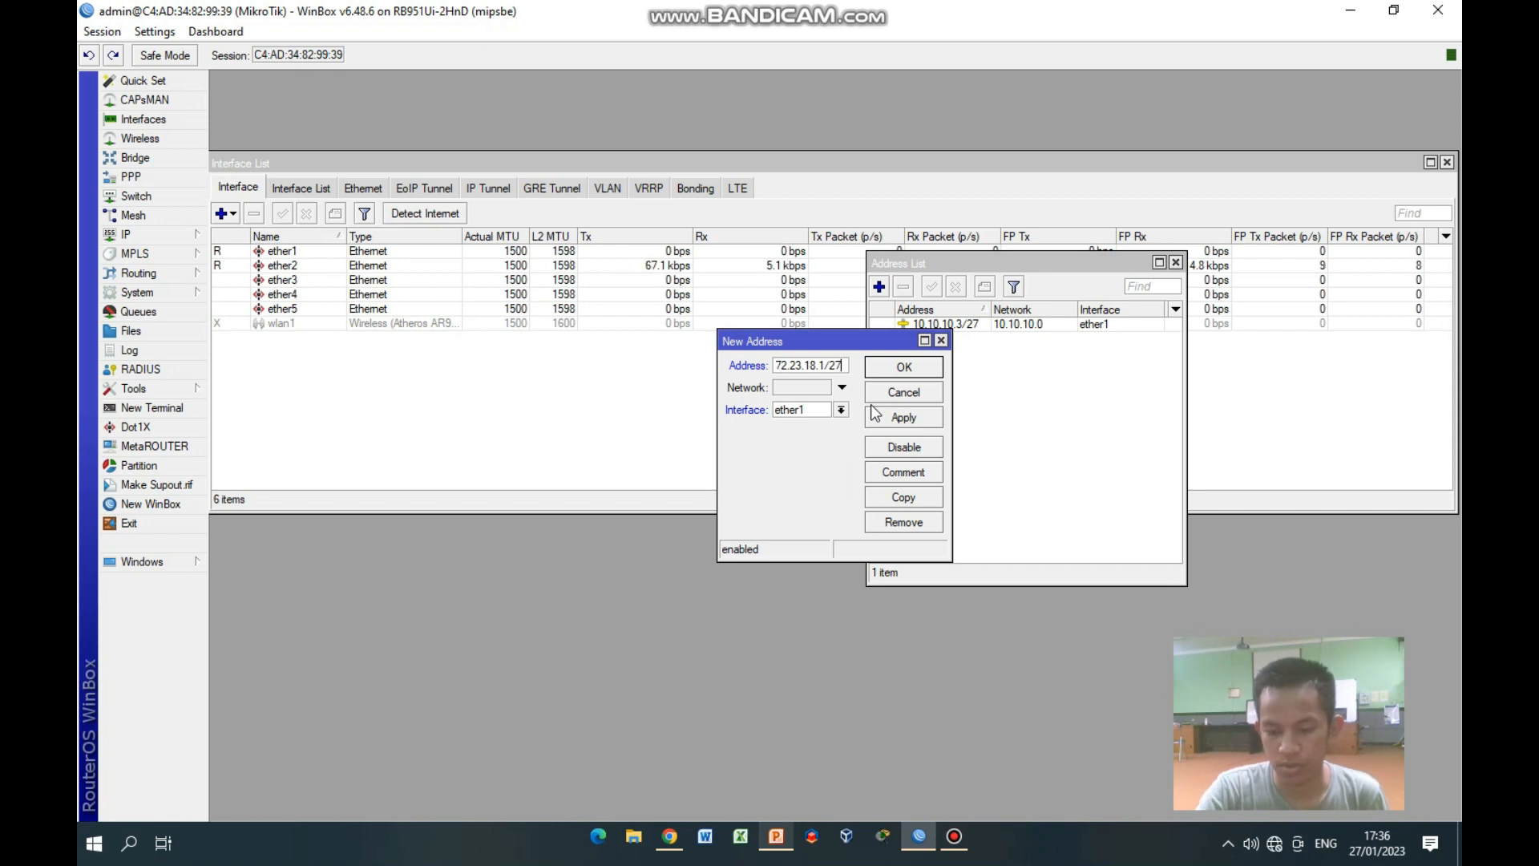
click(840, 411)
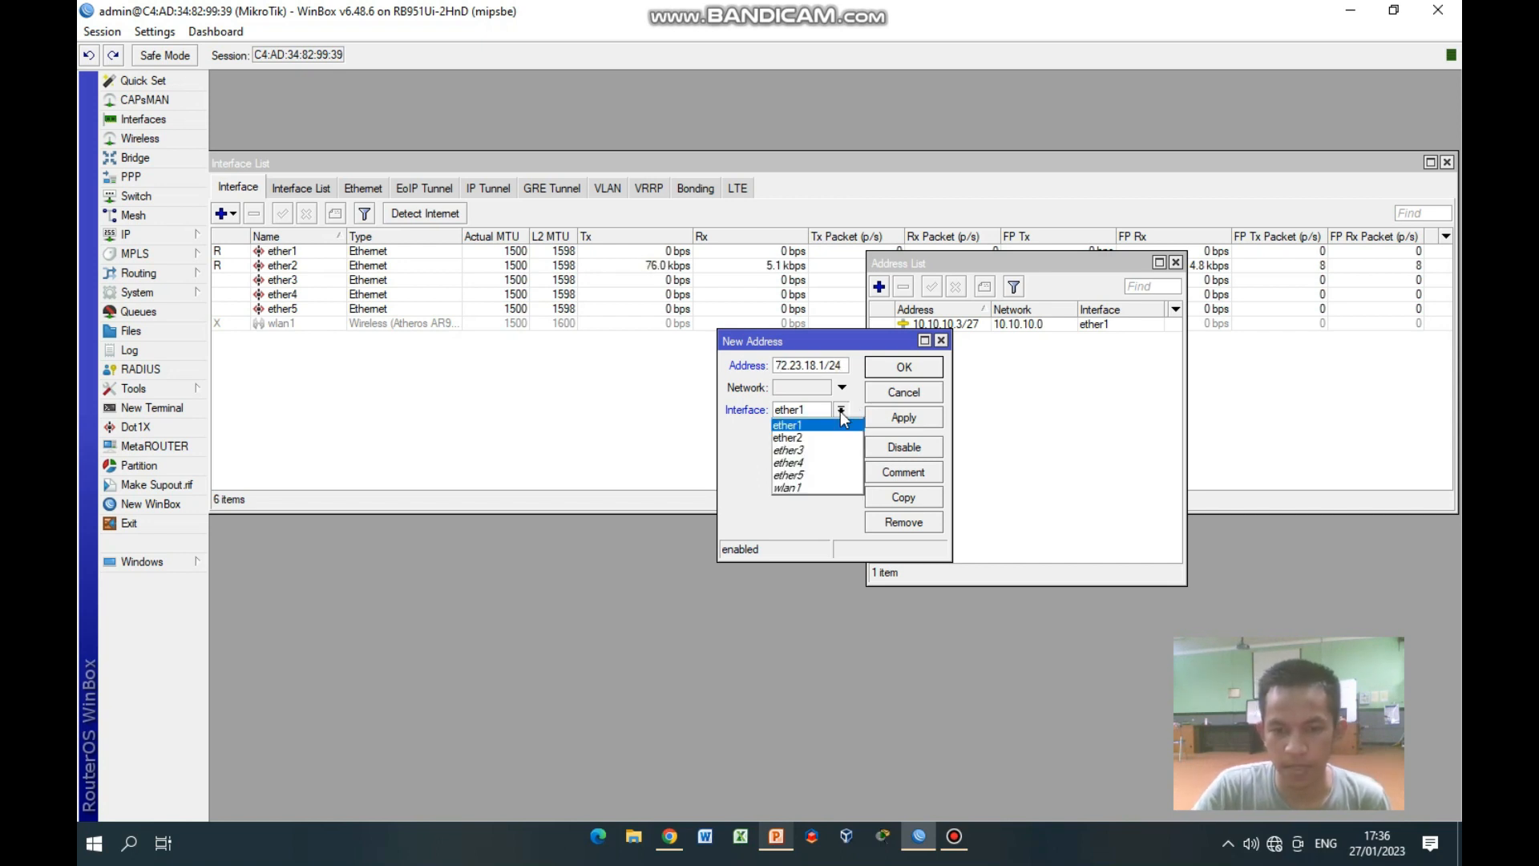
click(812, 488)
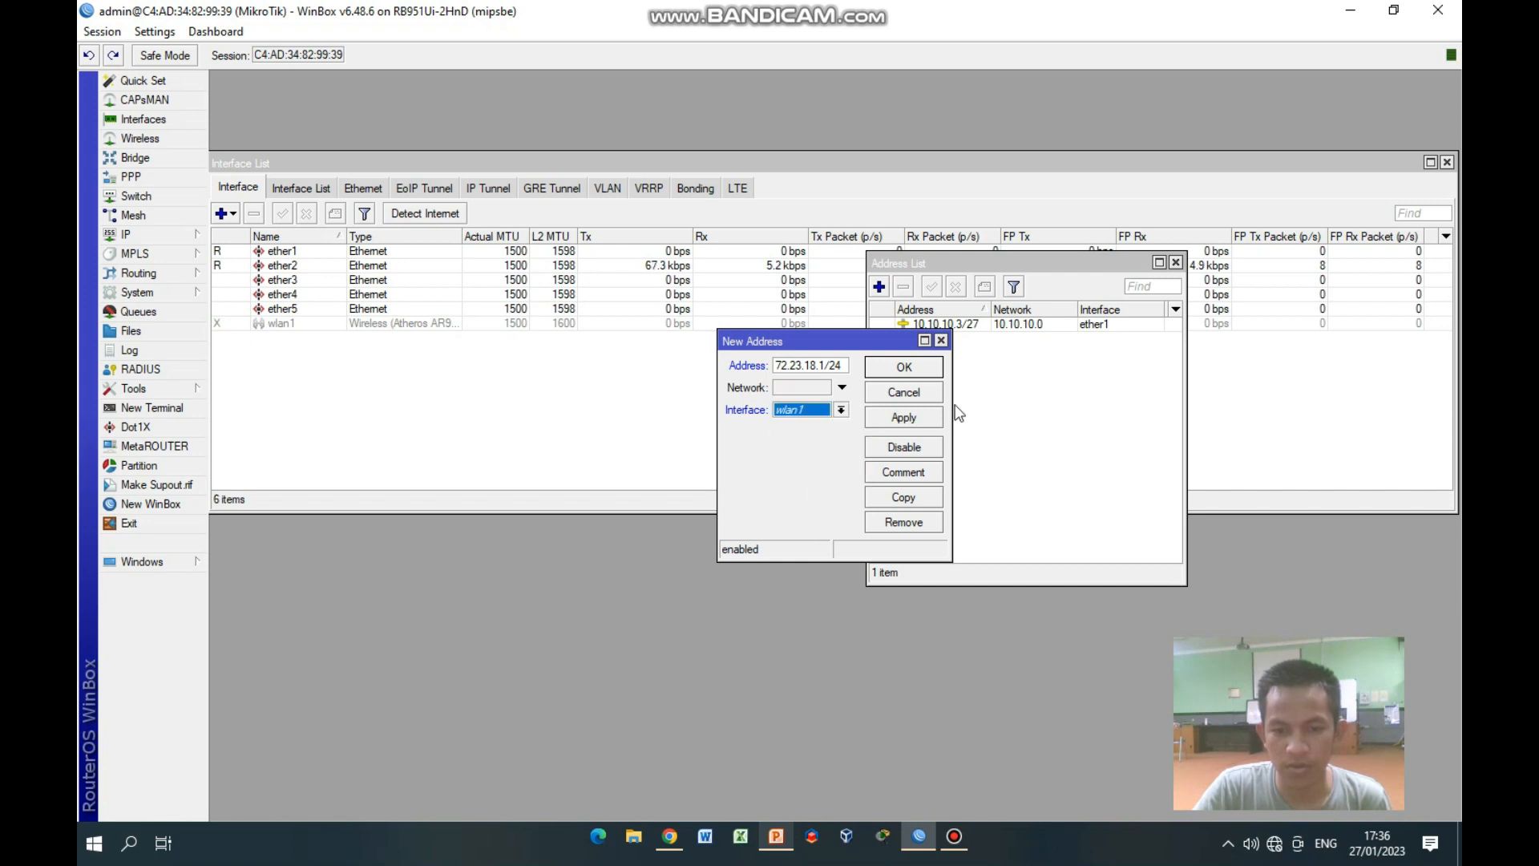
click(921, 369)
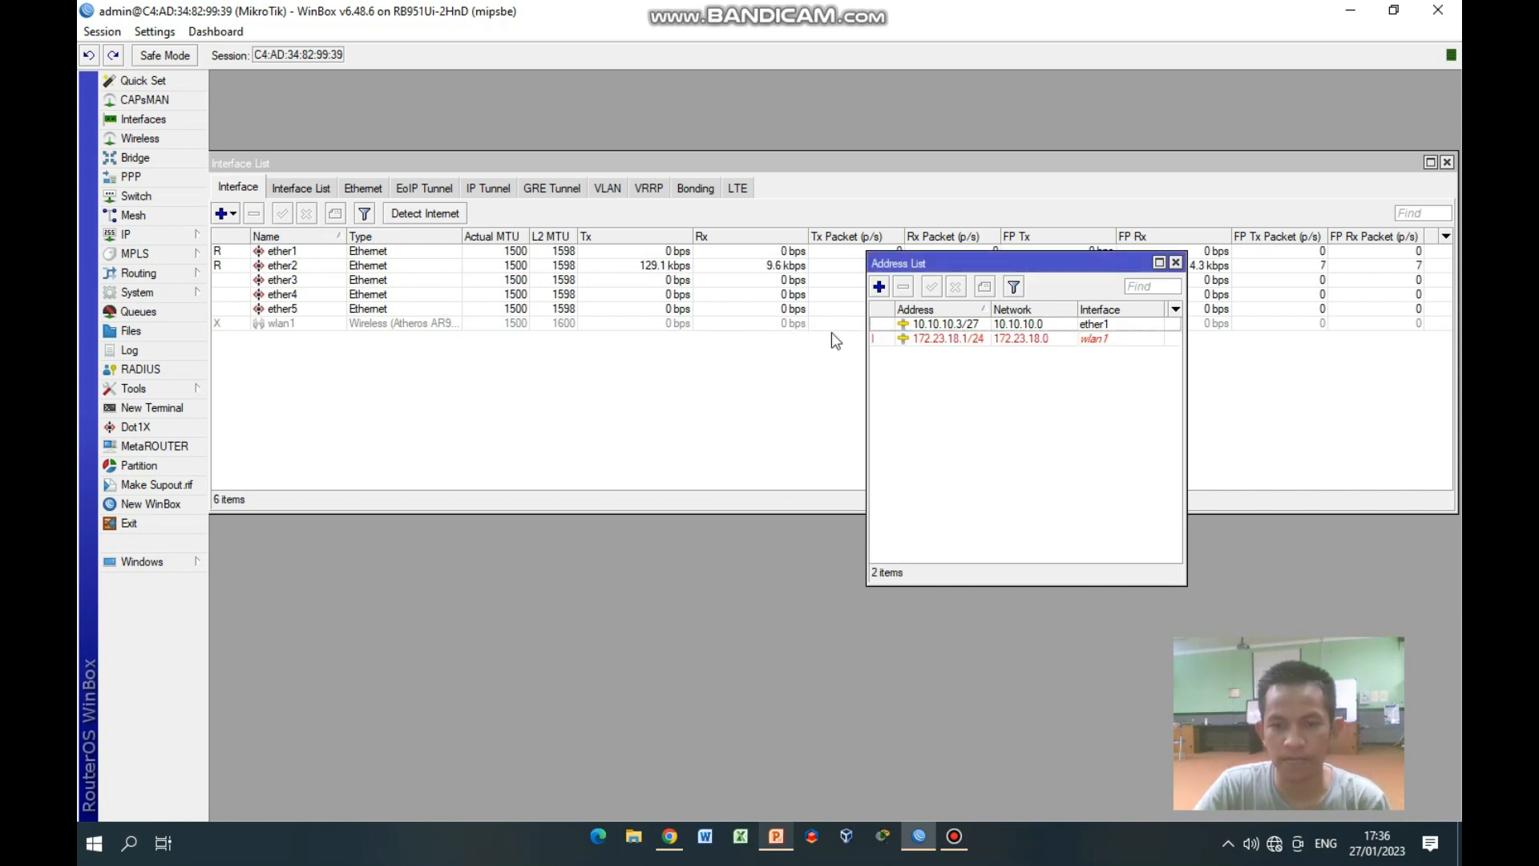
Start a new wireless security profile in dynamic keys mode with WPA PSK and WPA2 PSK authentication
click(181, 140)
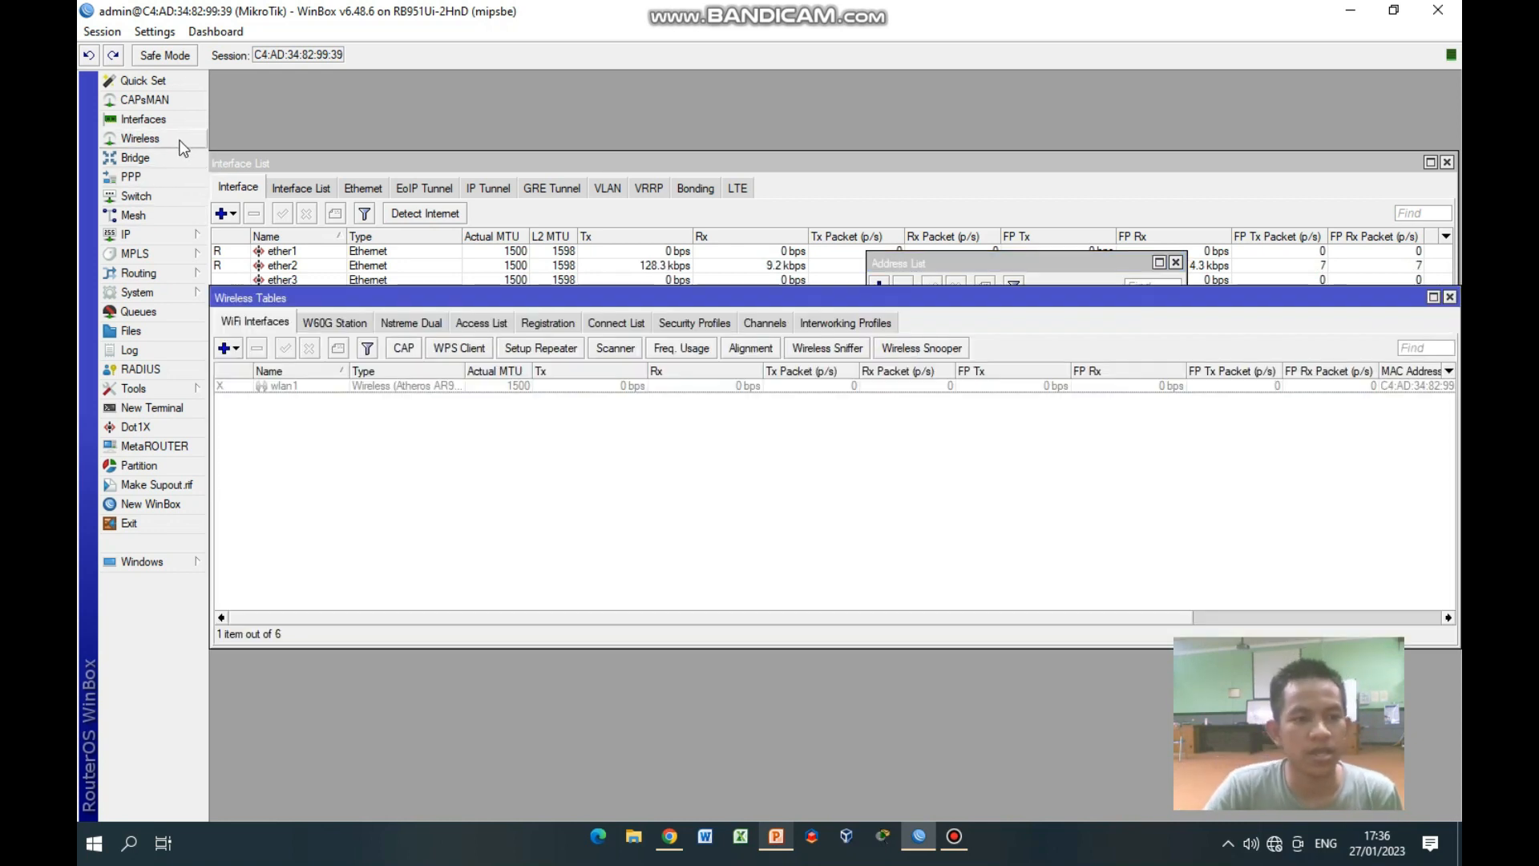
drag(332, 297, 329, 231)
click(335, 322)
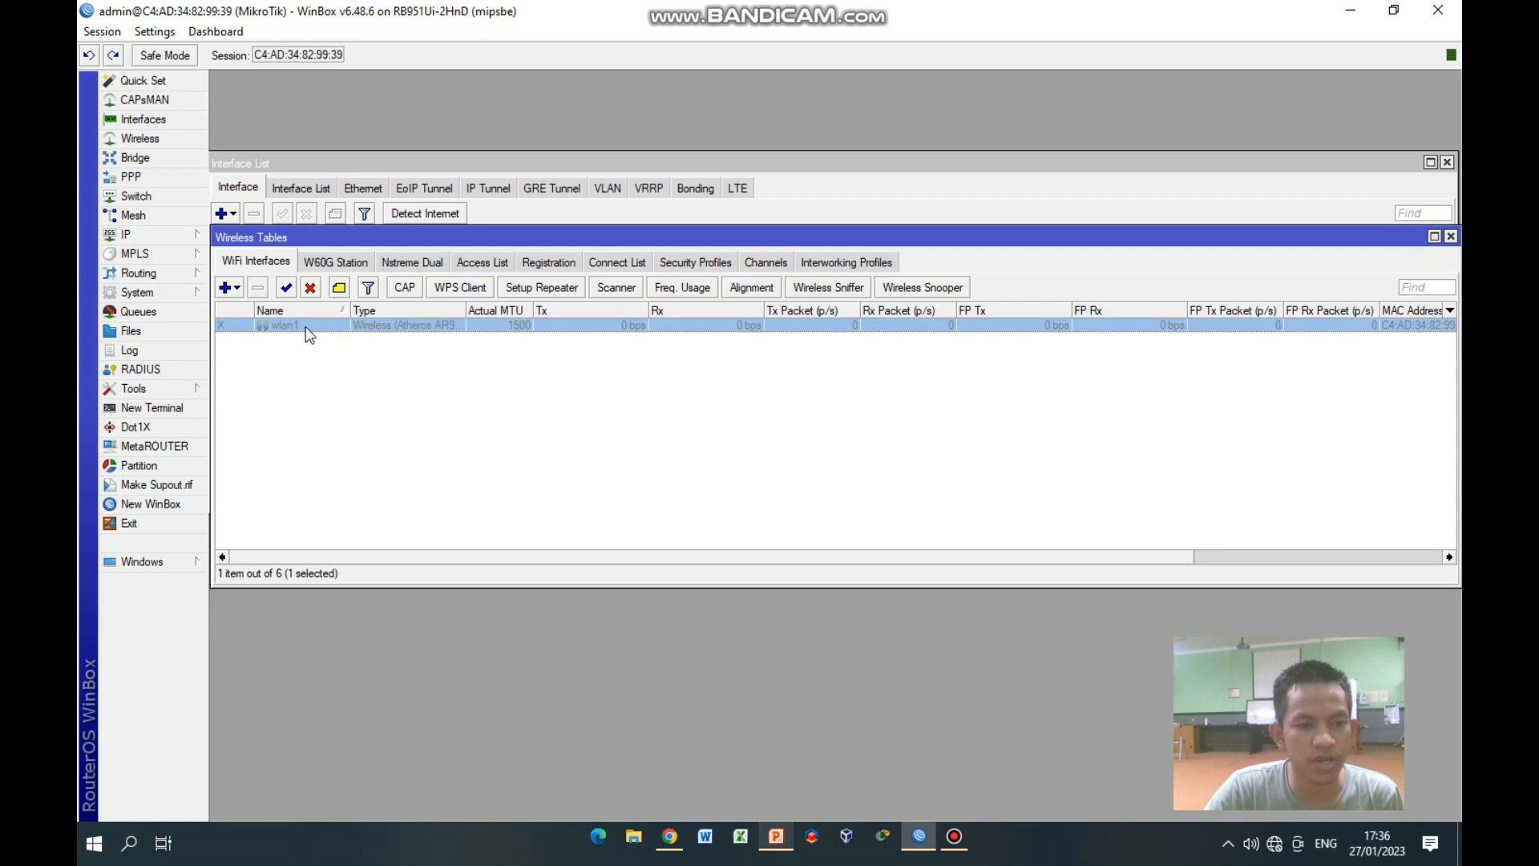
click(696, 263)
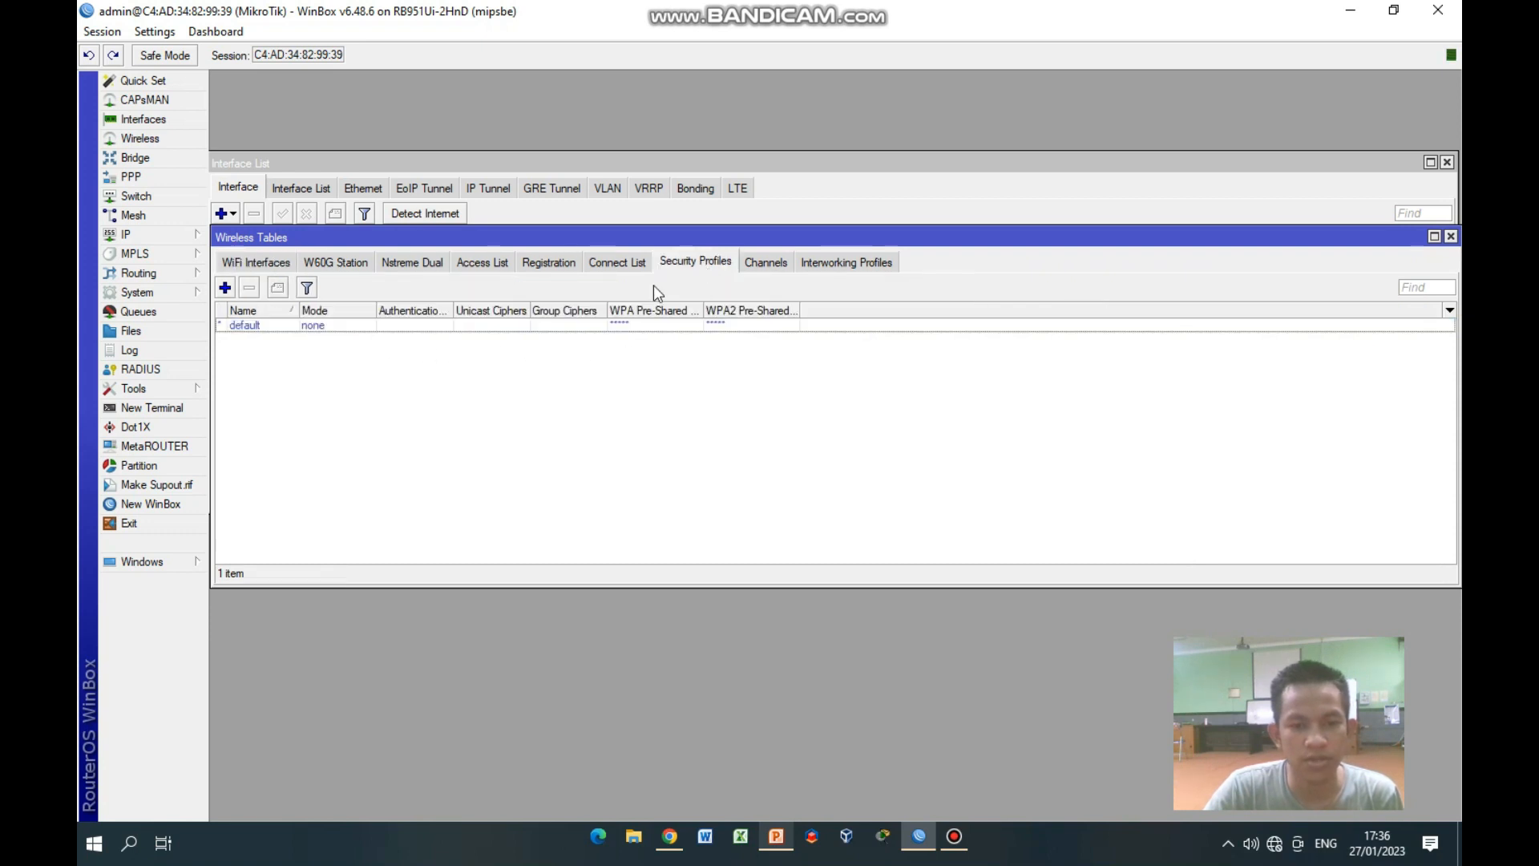
click(225, 288)
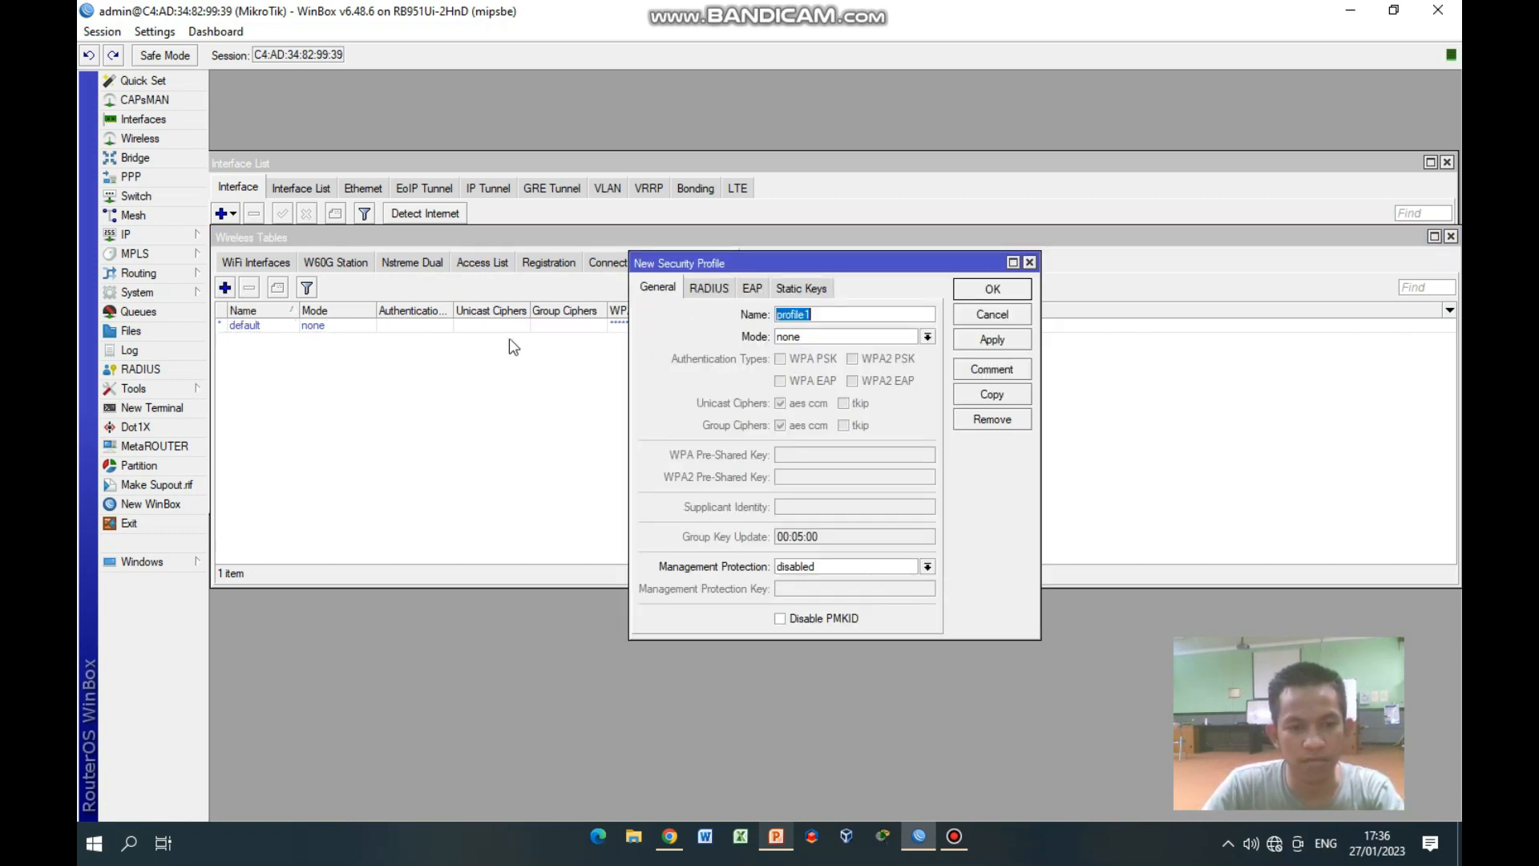
click(825, 314)
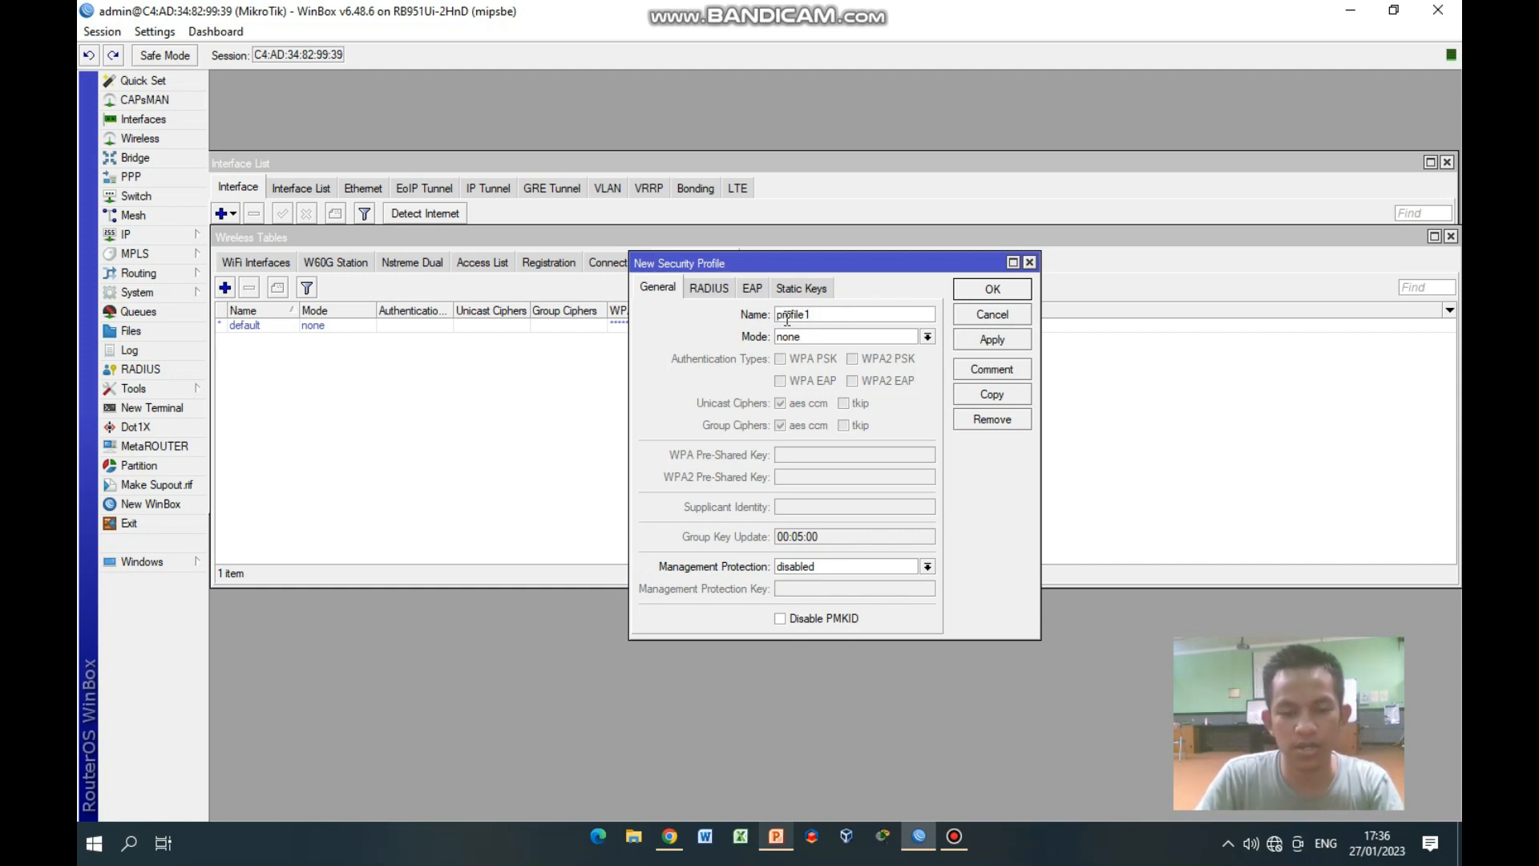
click(829, 337)
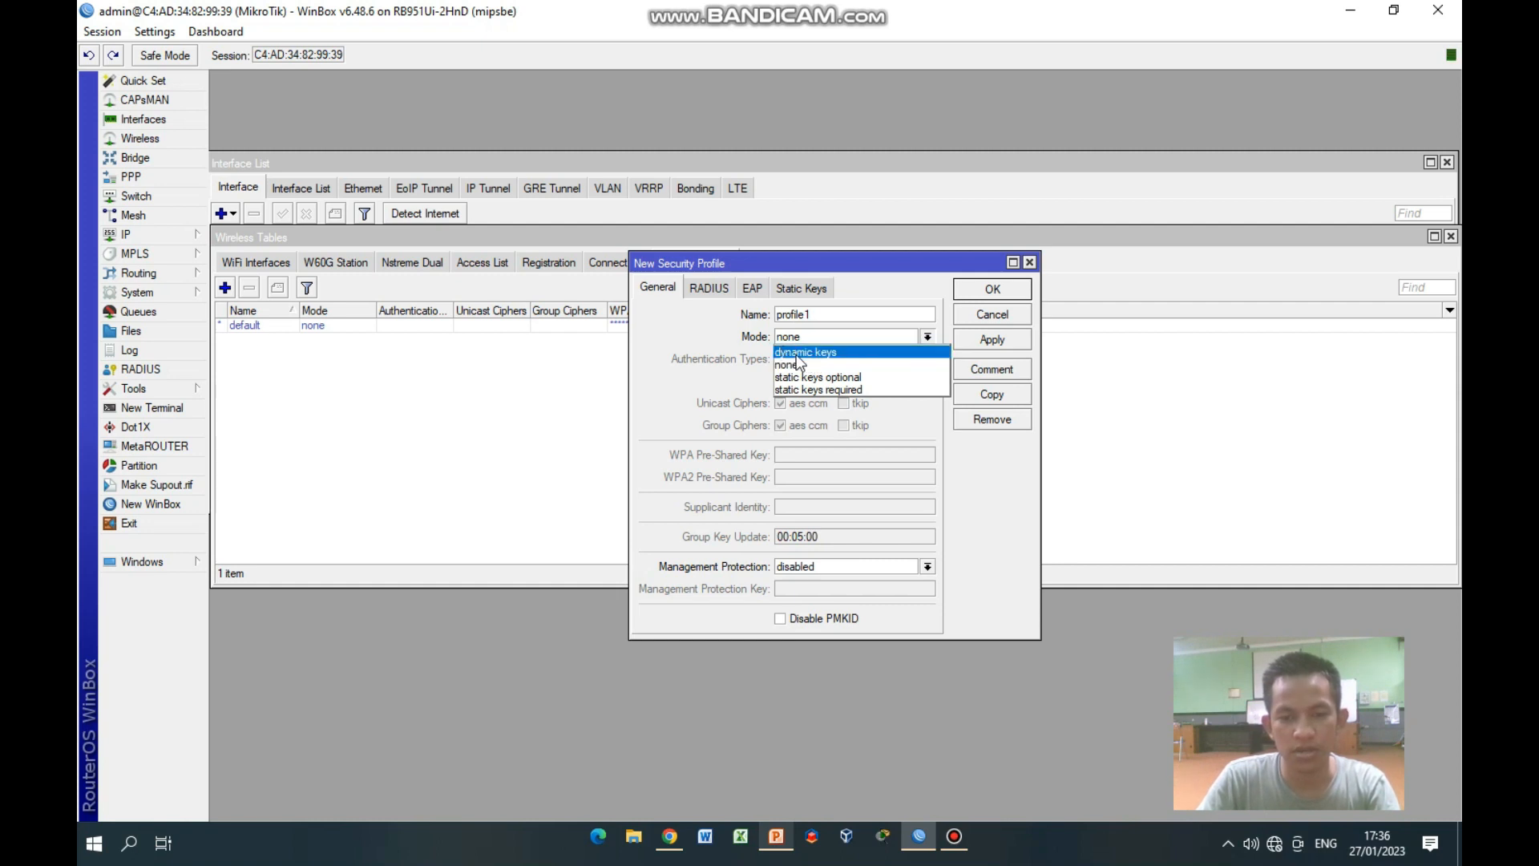
click(815, 354)
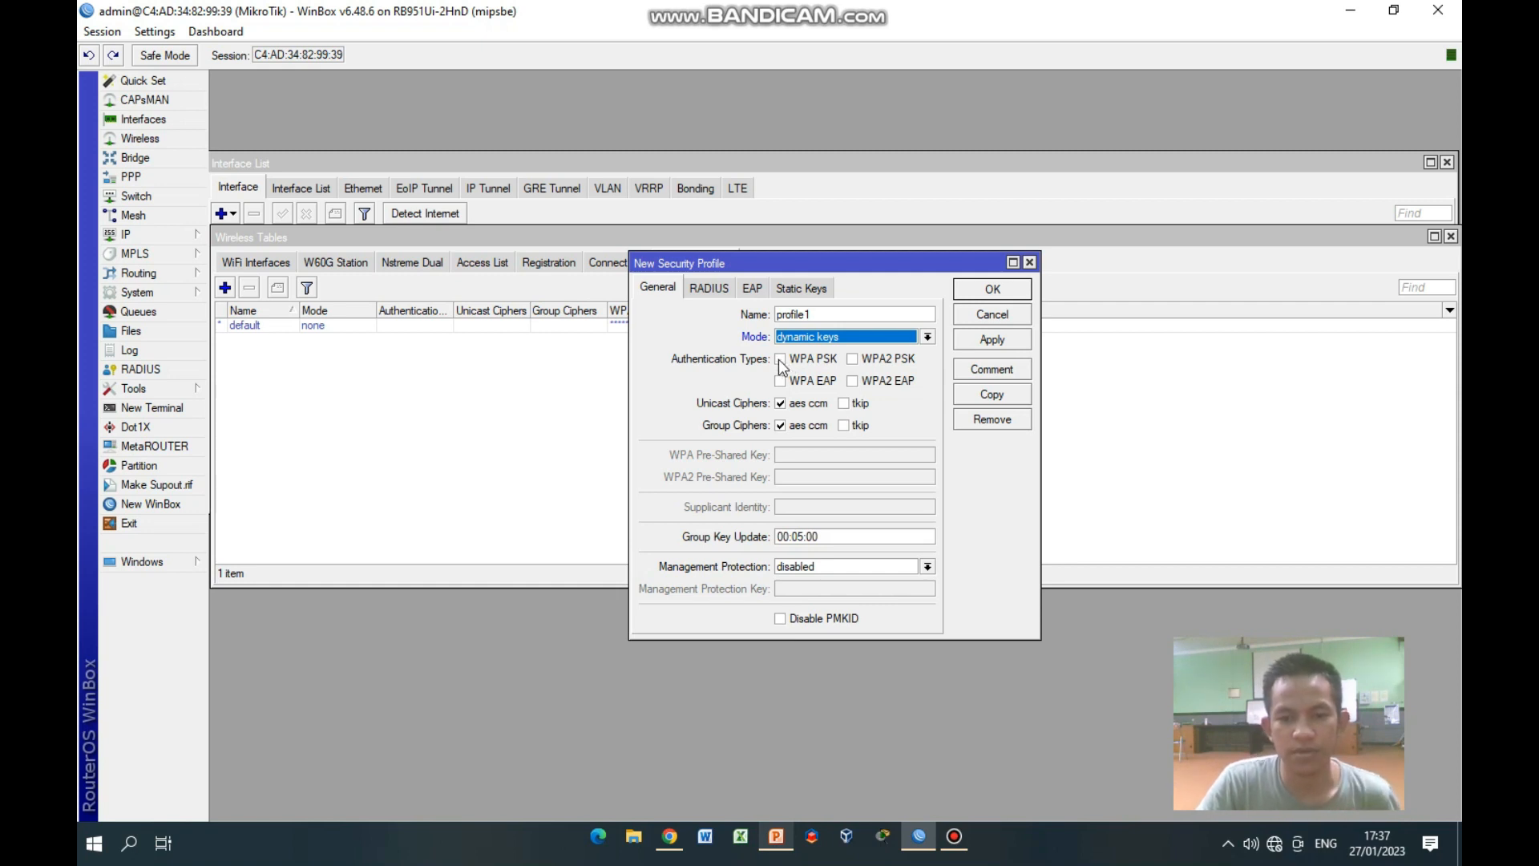
click(793, 365)
click(854, 365)
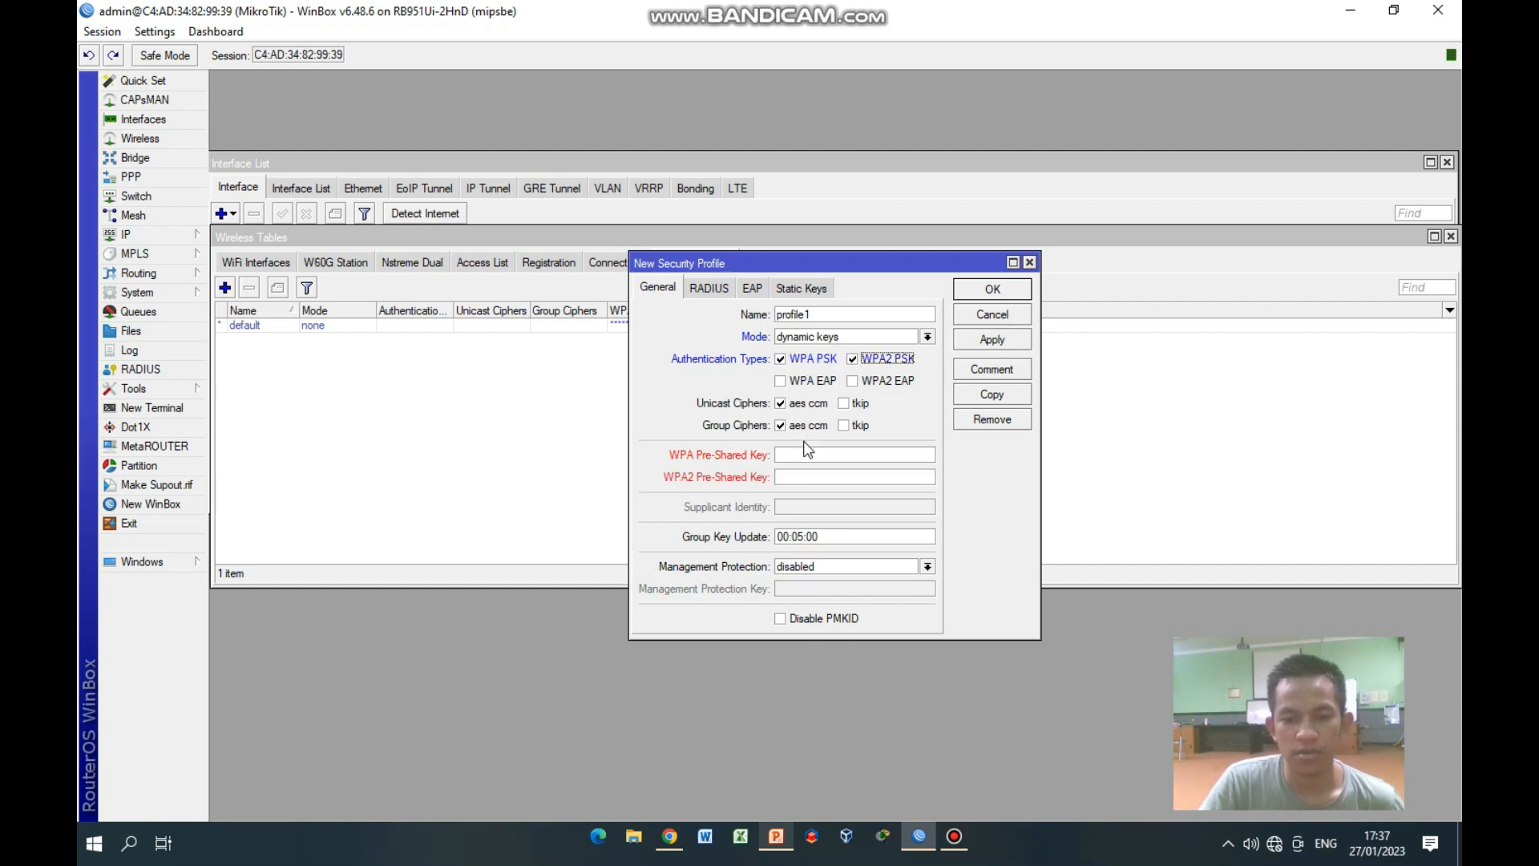
Enter the WPA and WPA2 pre-shared keys for the new security profile and save it
click(803, 454)
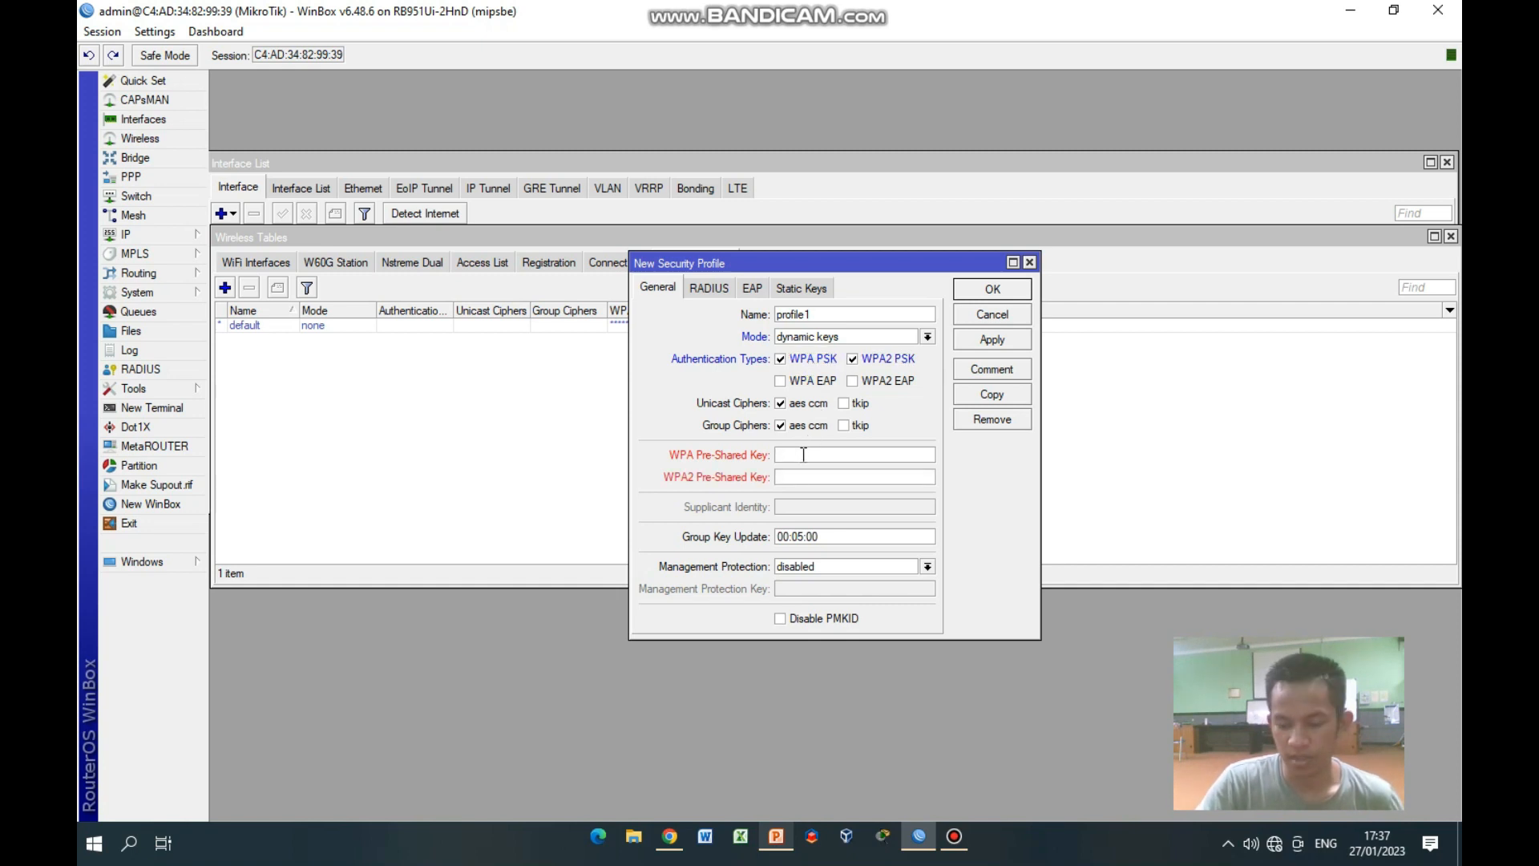
text(*********)
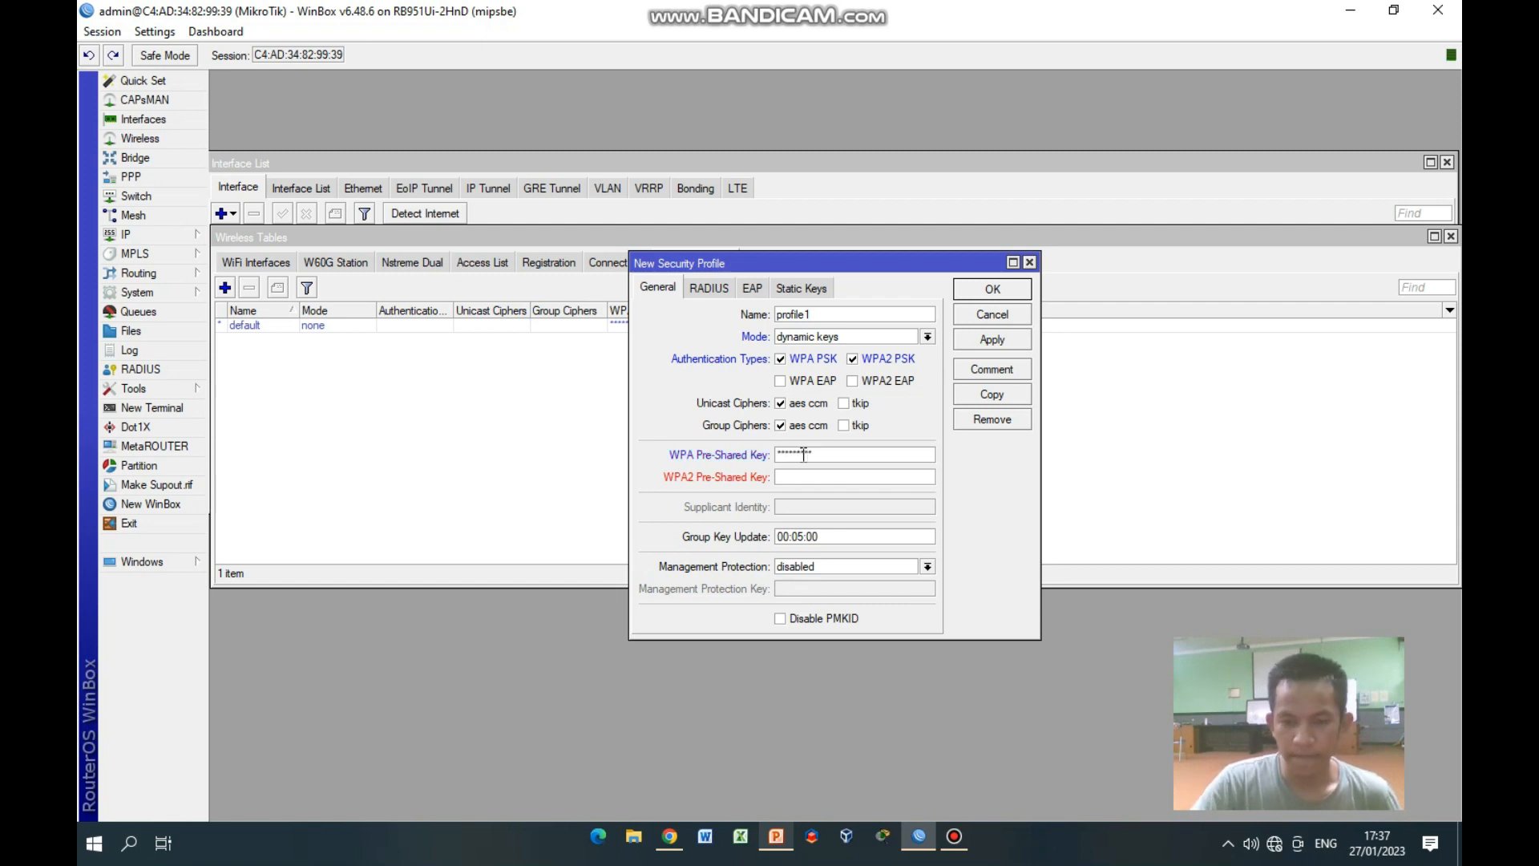
click(811, 479)
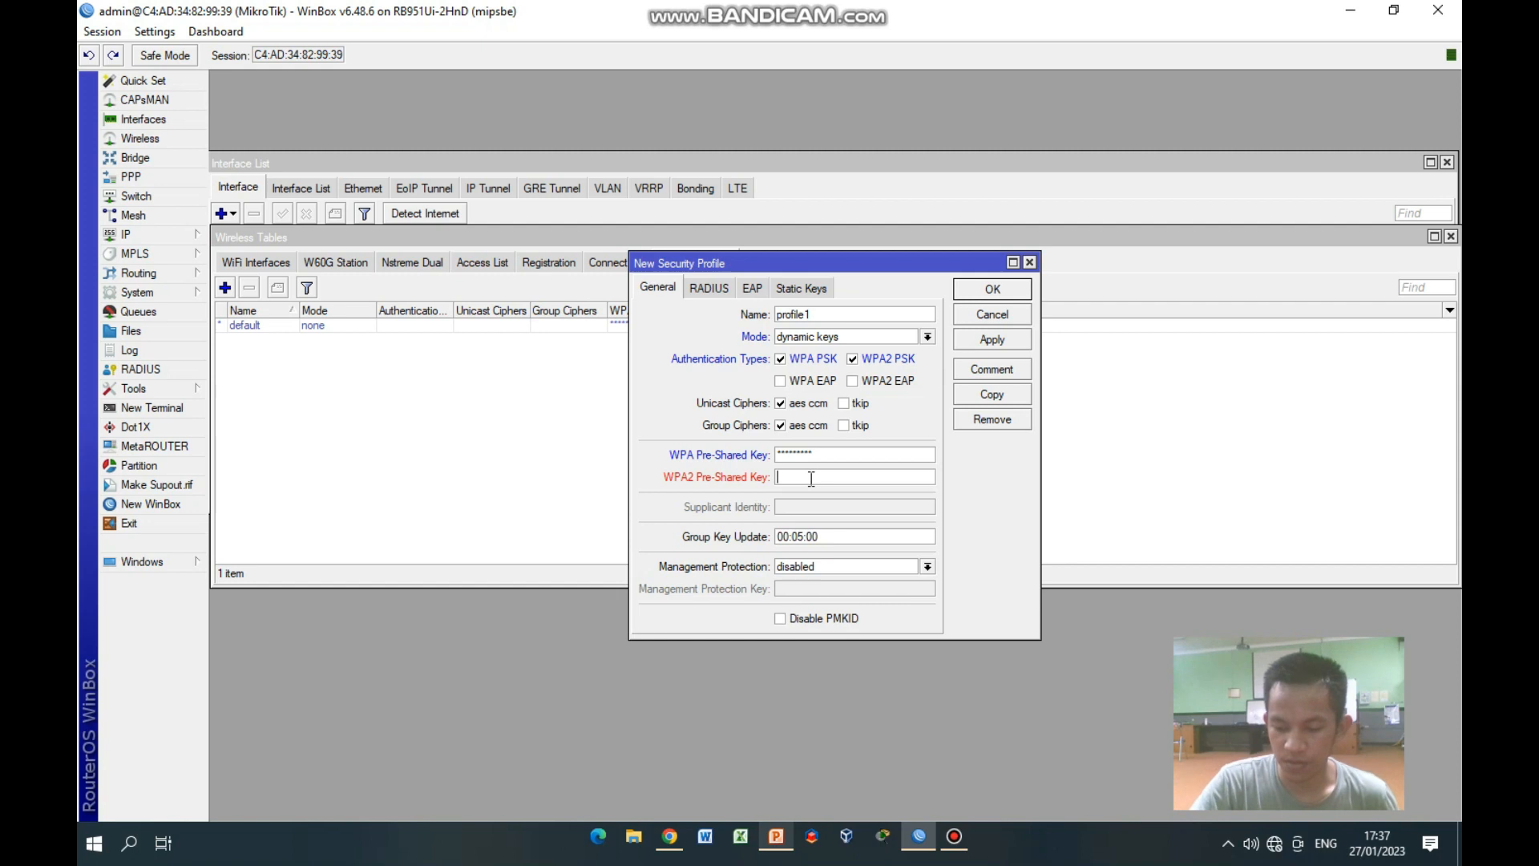
text(*********)
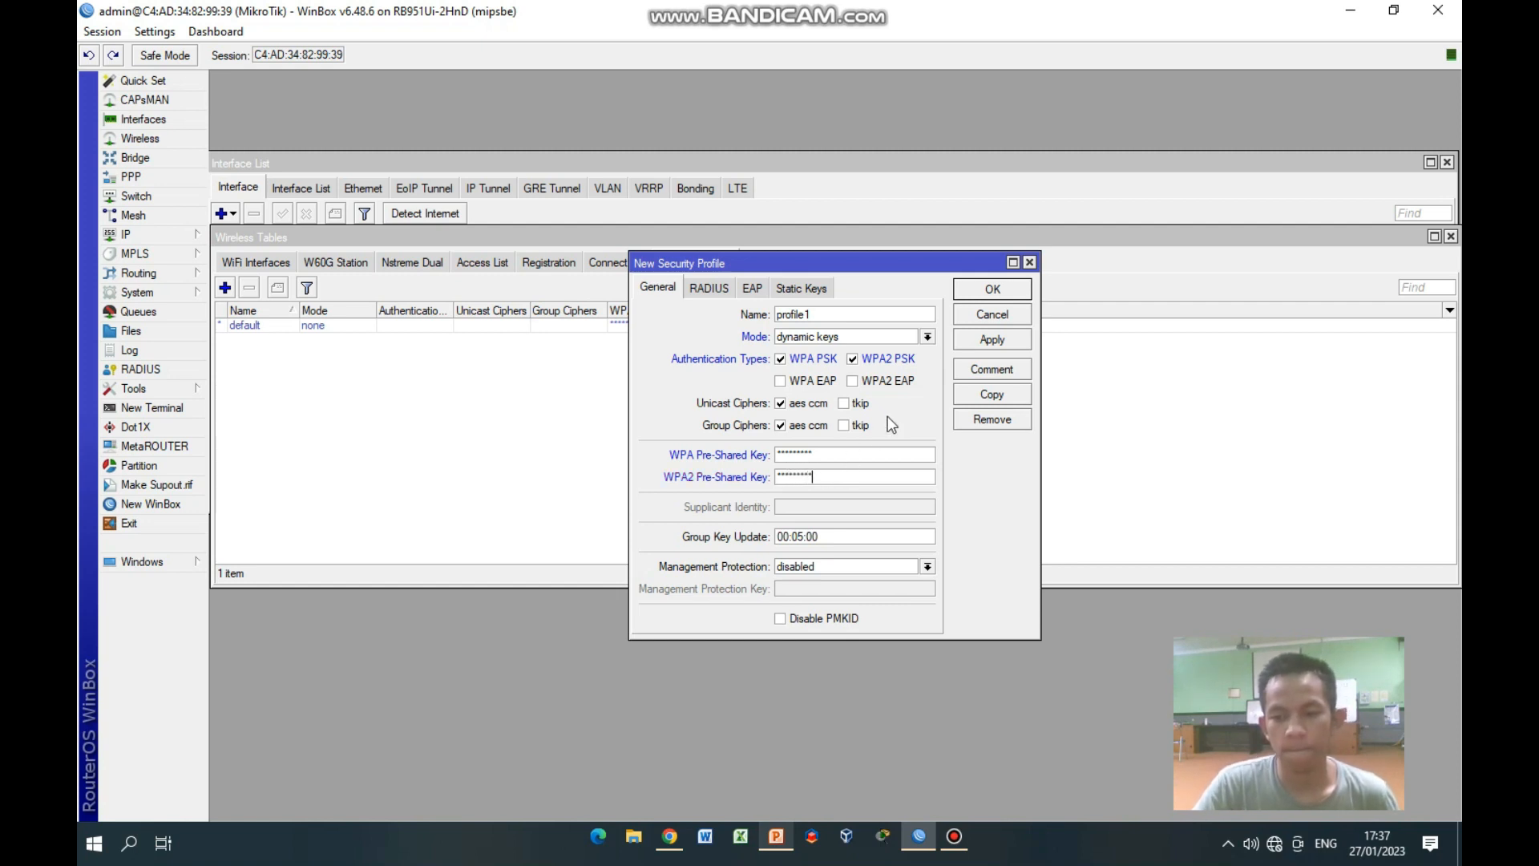
click(994, 291)
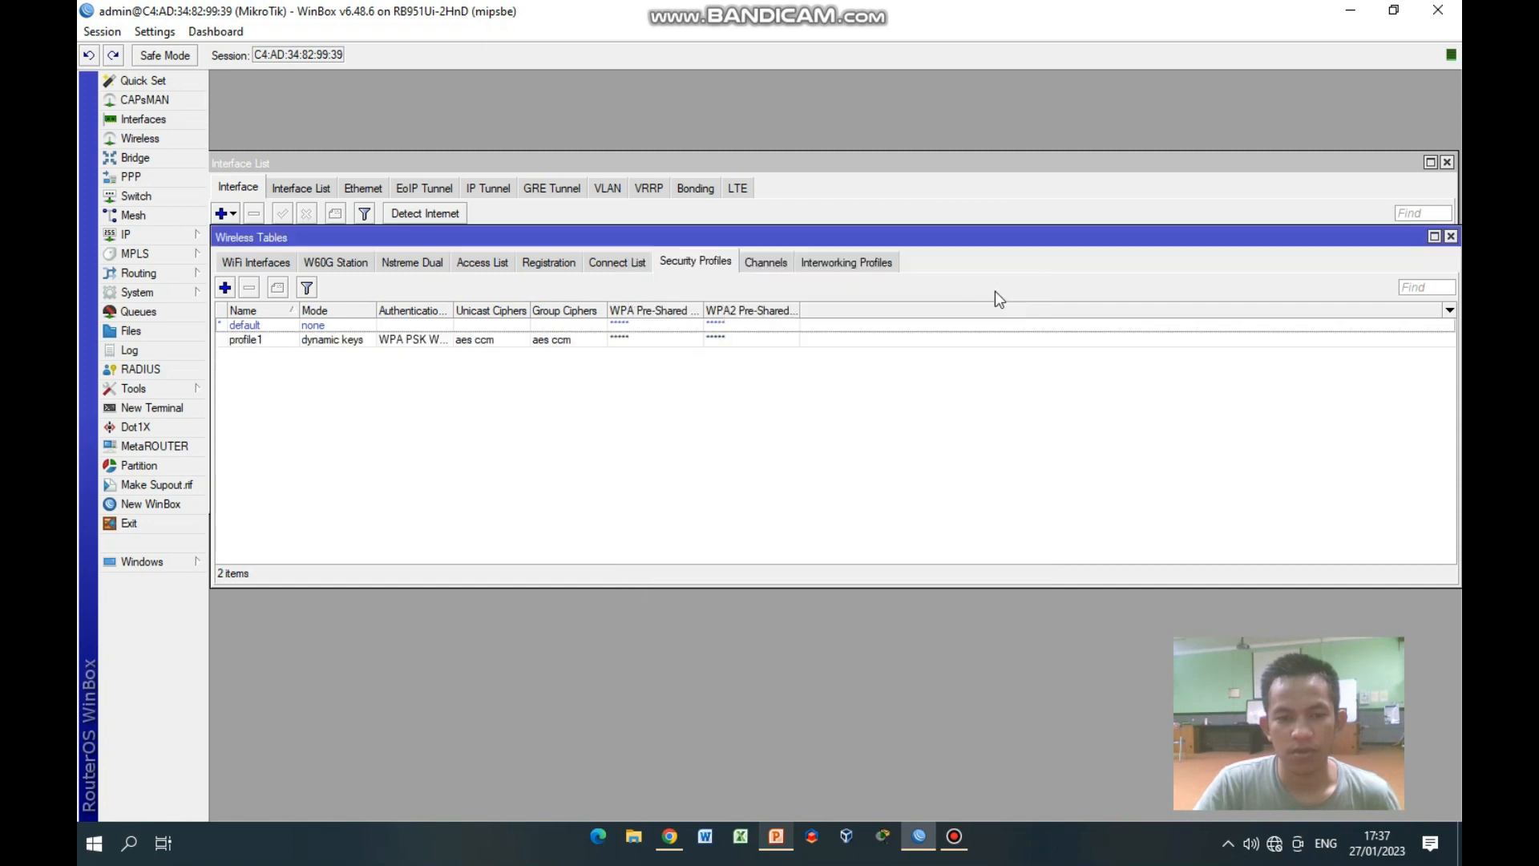
Enable the wlan1 interface and set its wireless mode to ap bridge
click(277, 262)
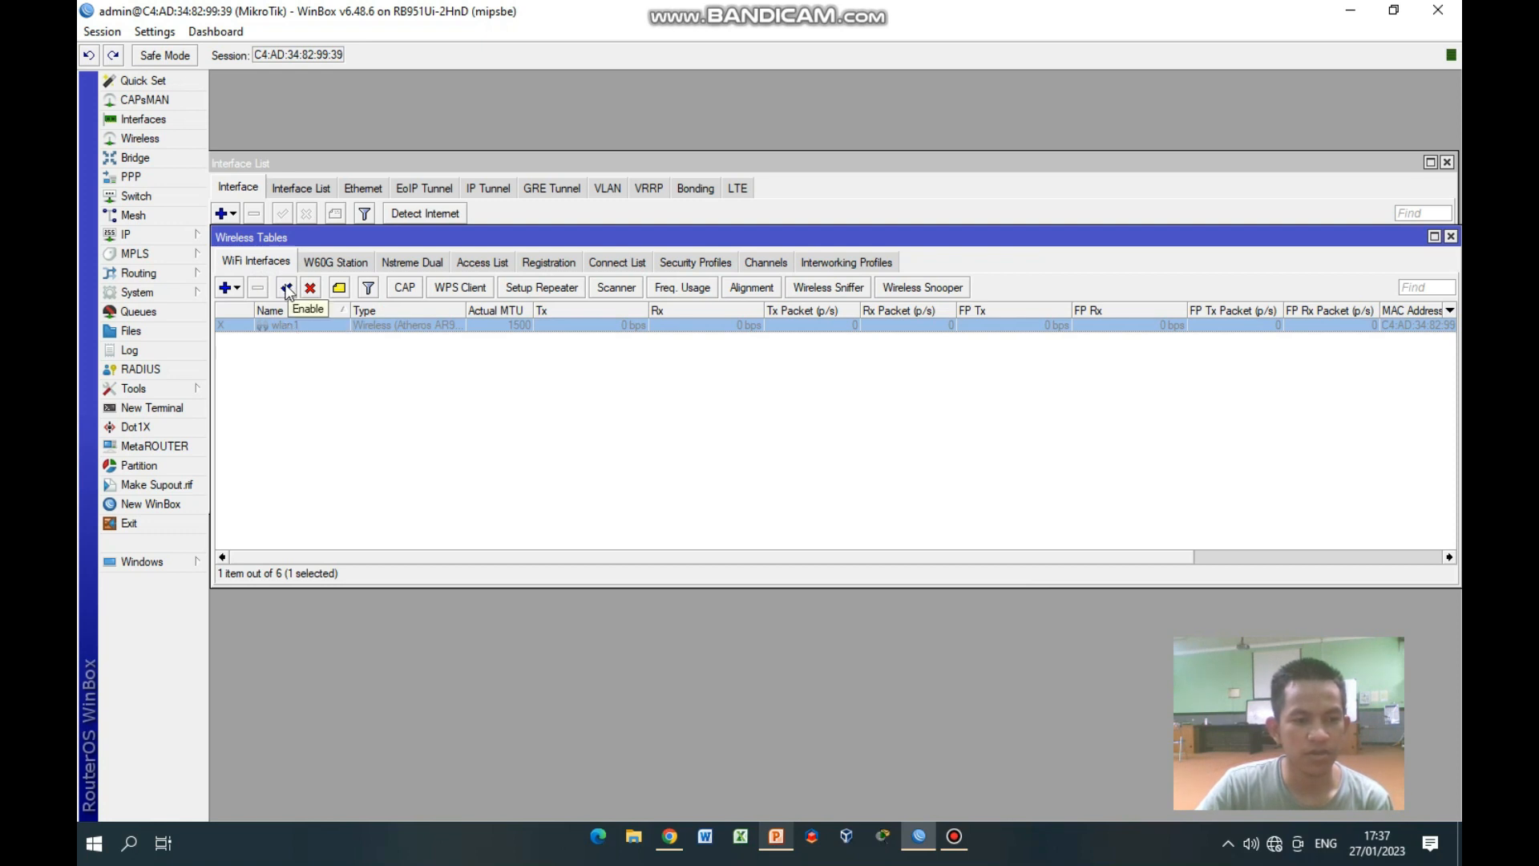
click(287, 289)
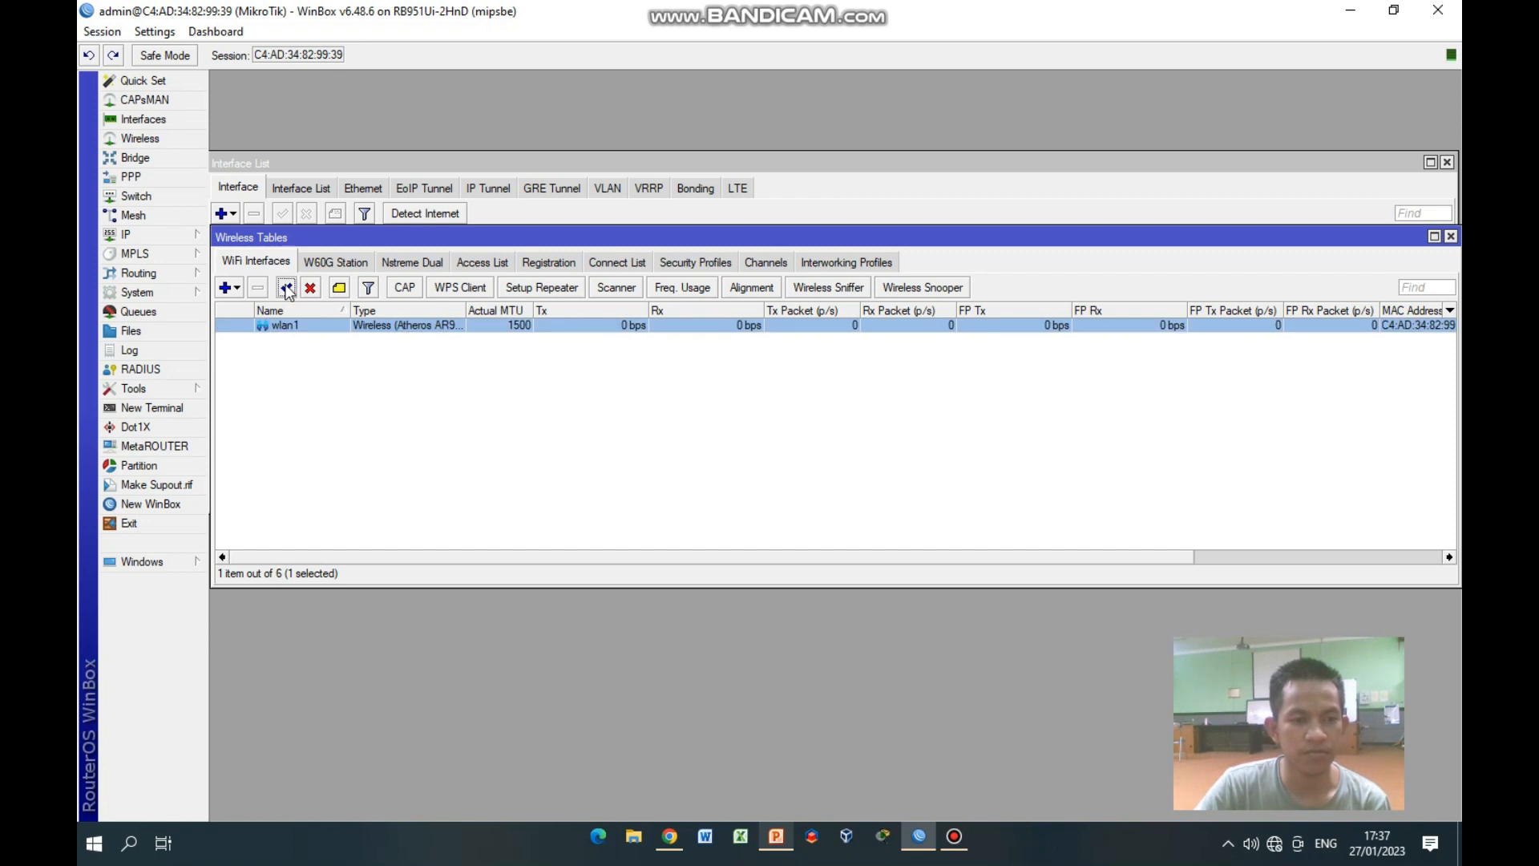
double_click(320, 326)
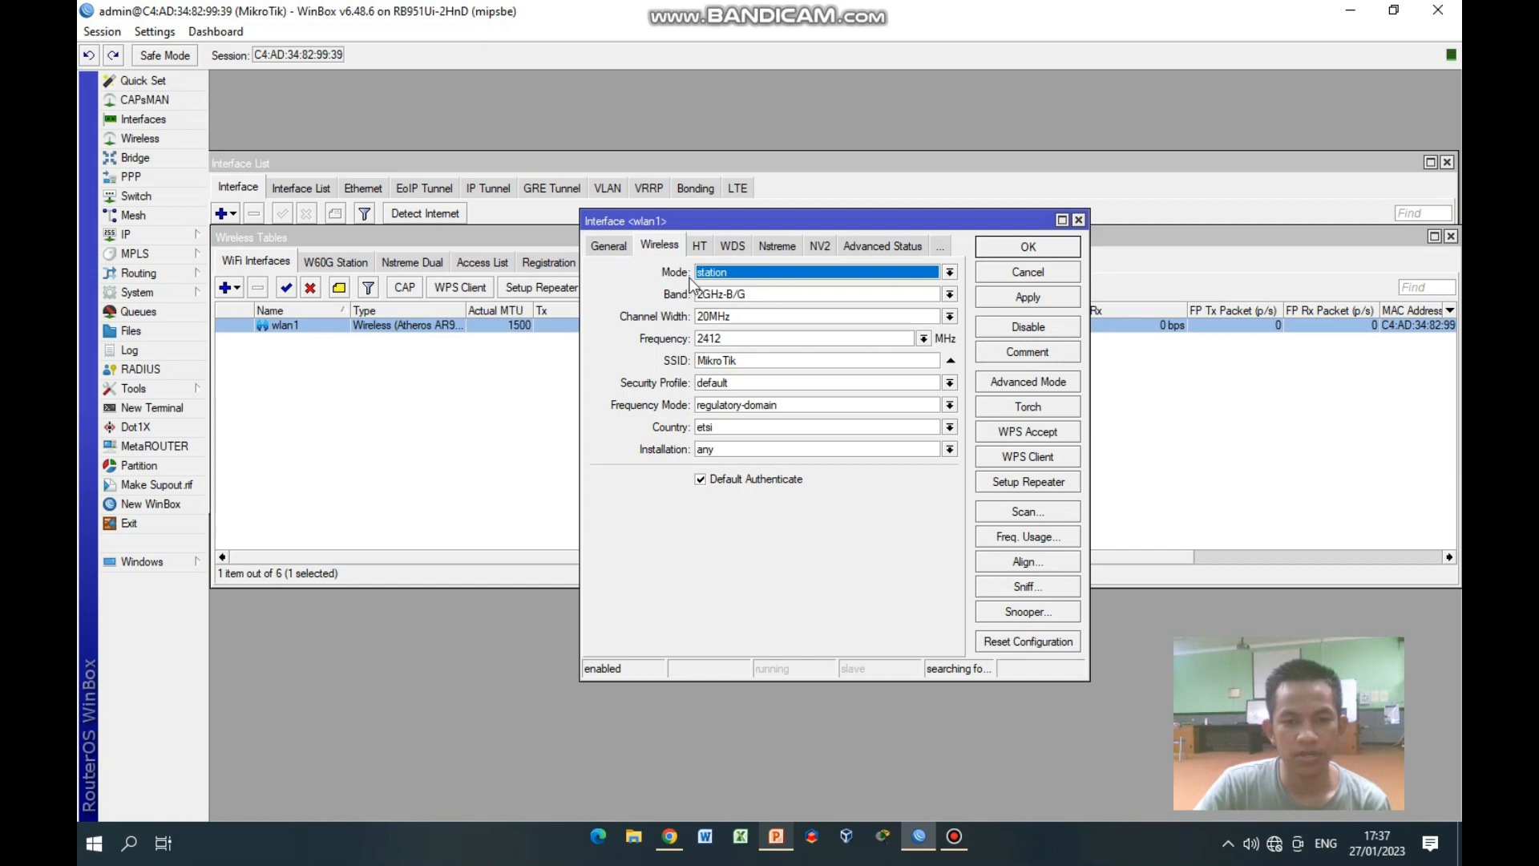
click(950, 273)
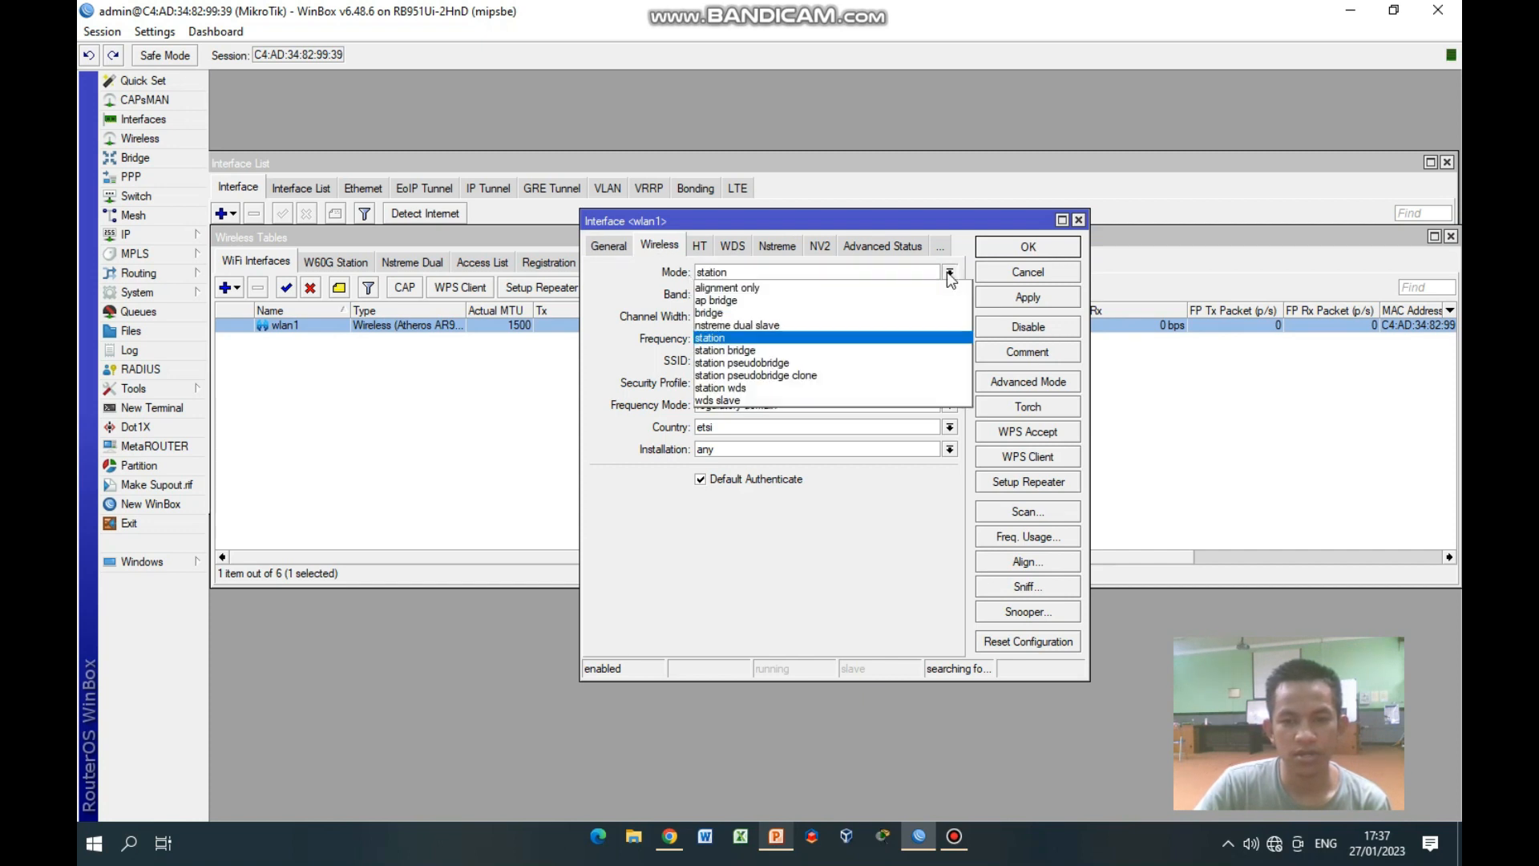
click(756, 309)
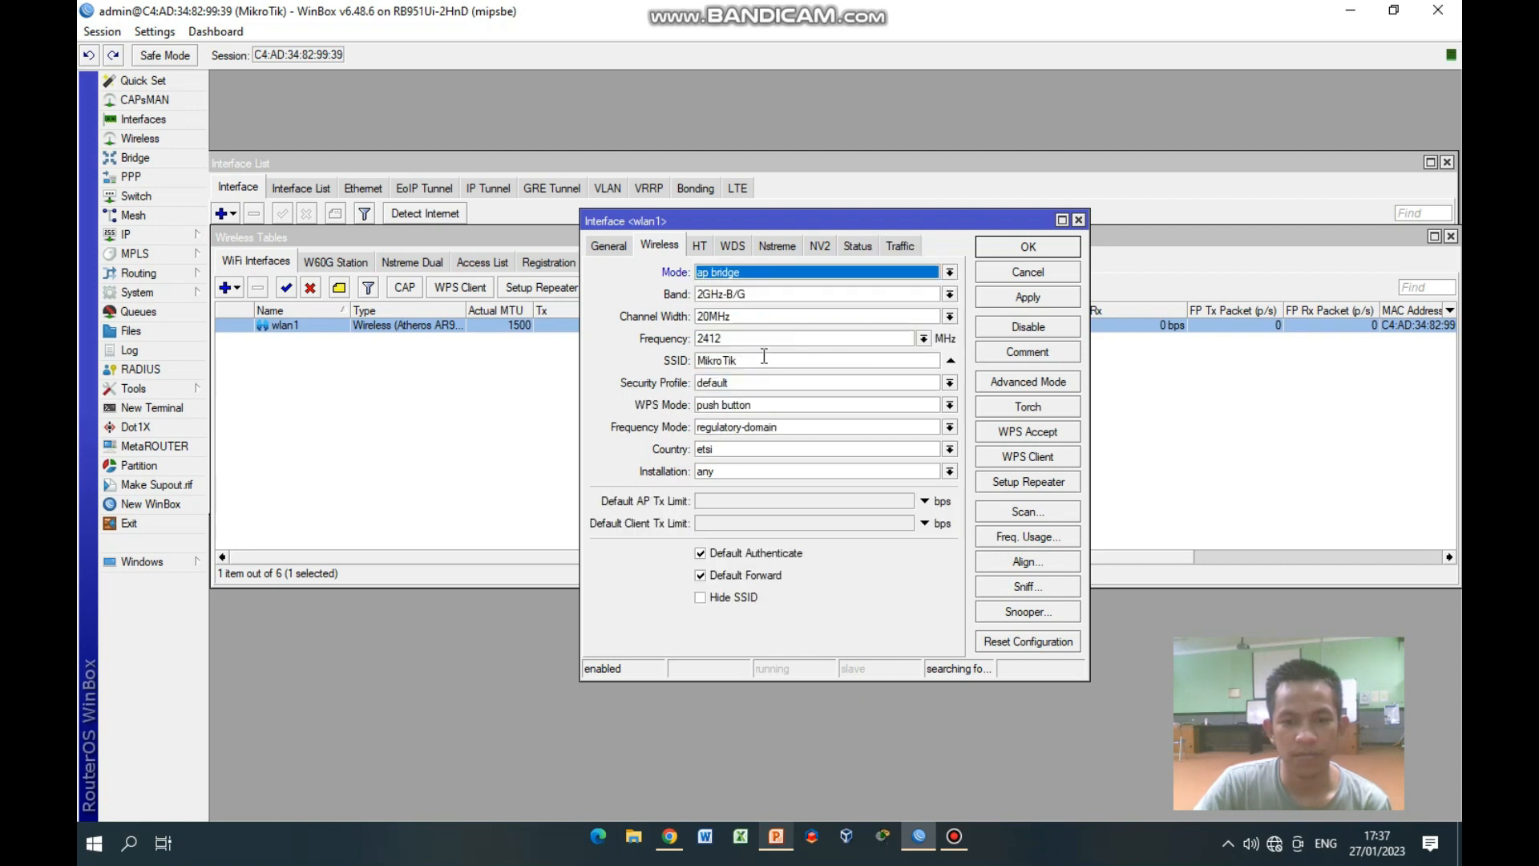
Set wlan1's security profile to profile1 and save the interface settings
click(741, 360)
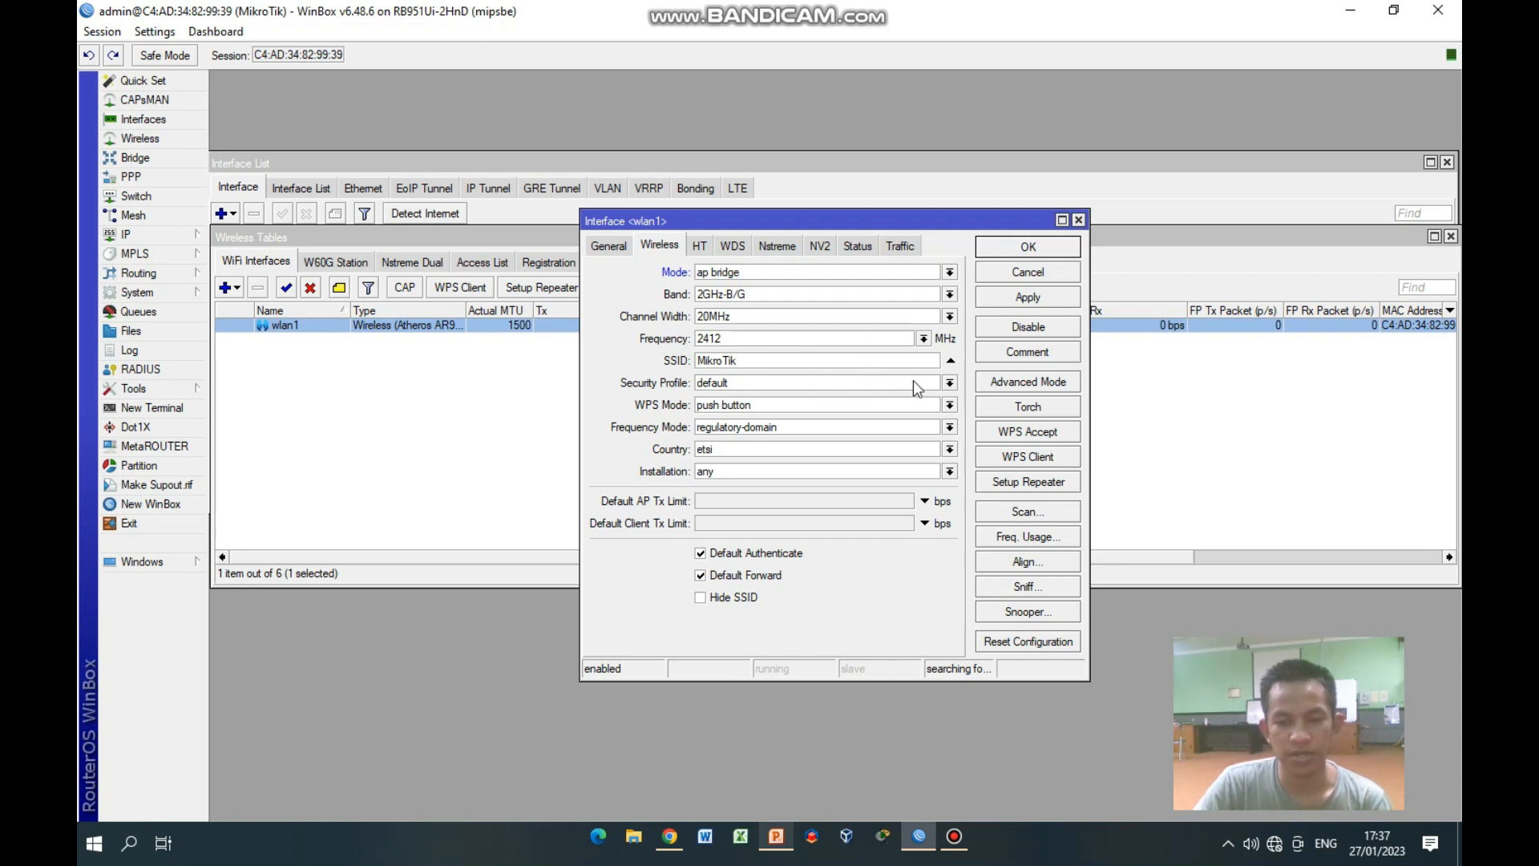
click(912, 380)
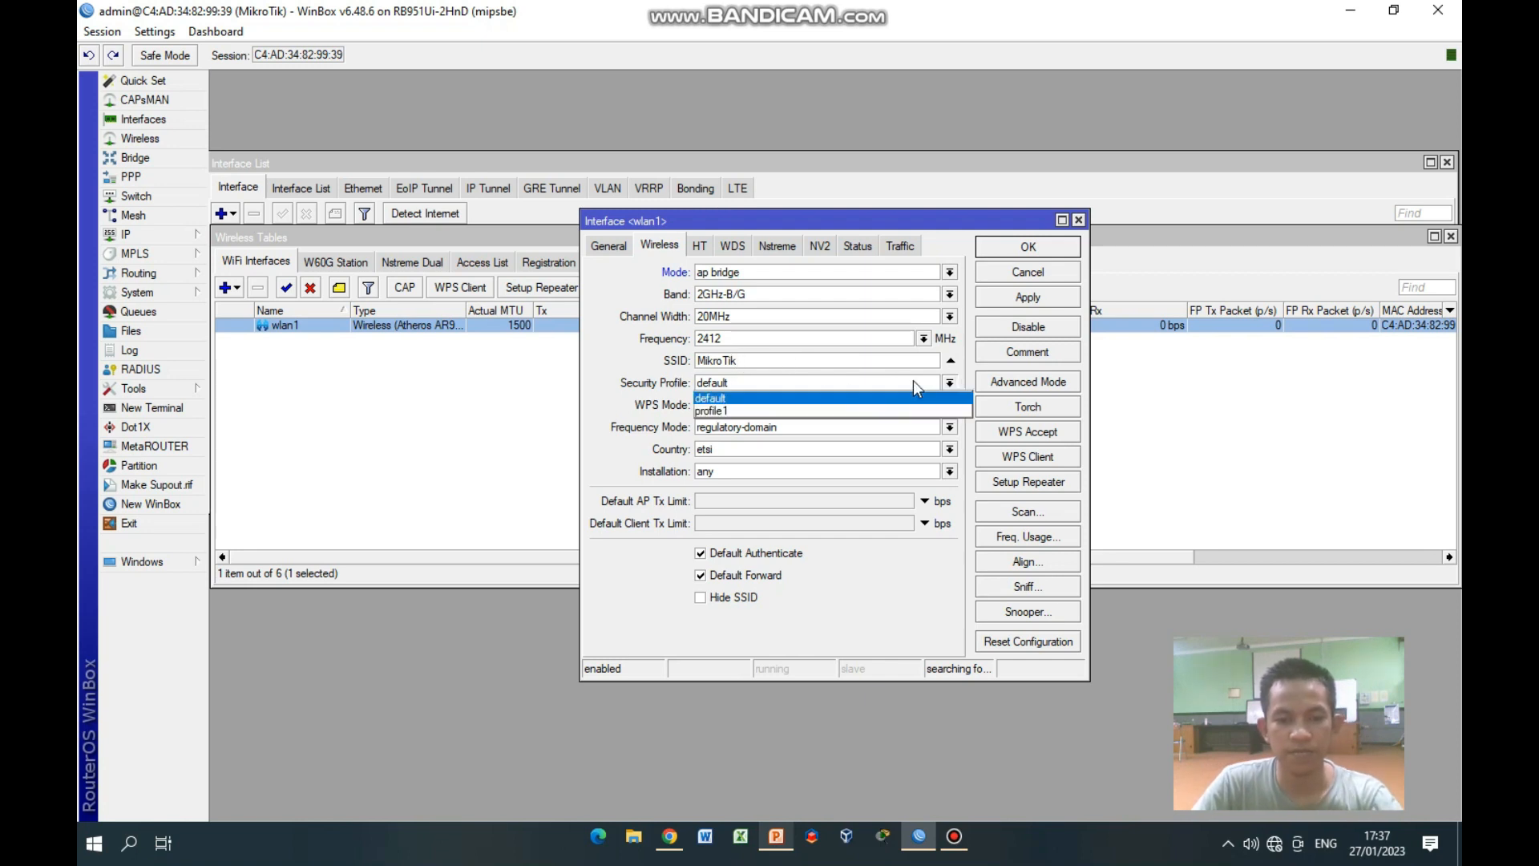
click(721, 410)
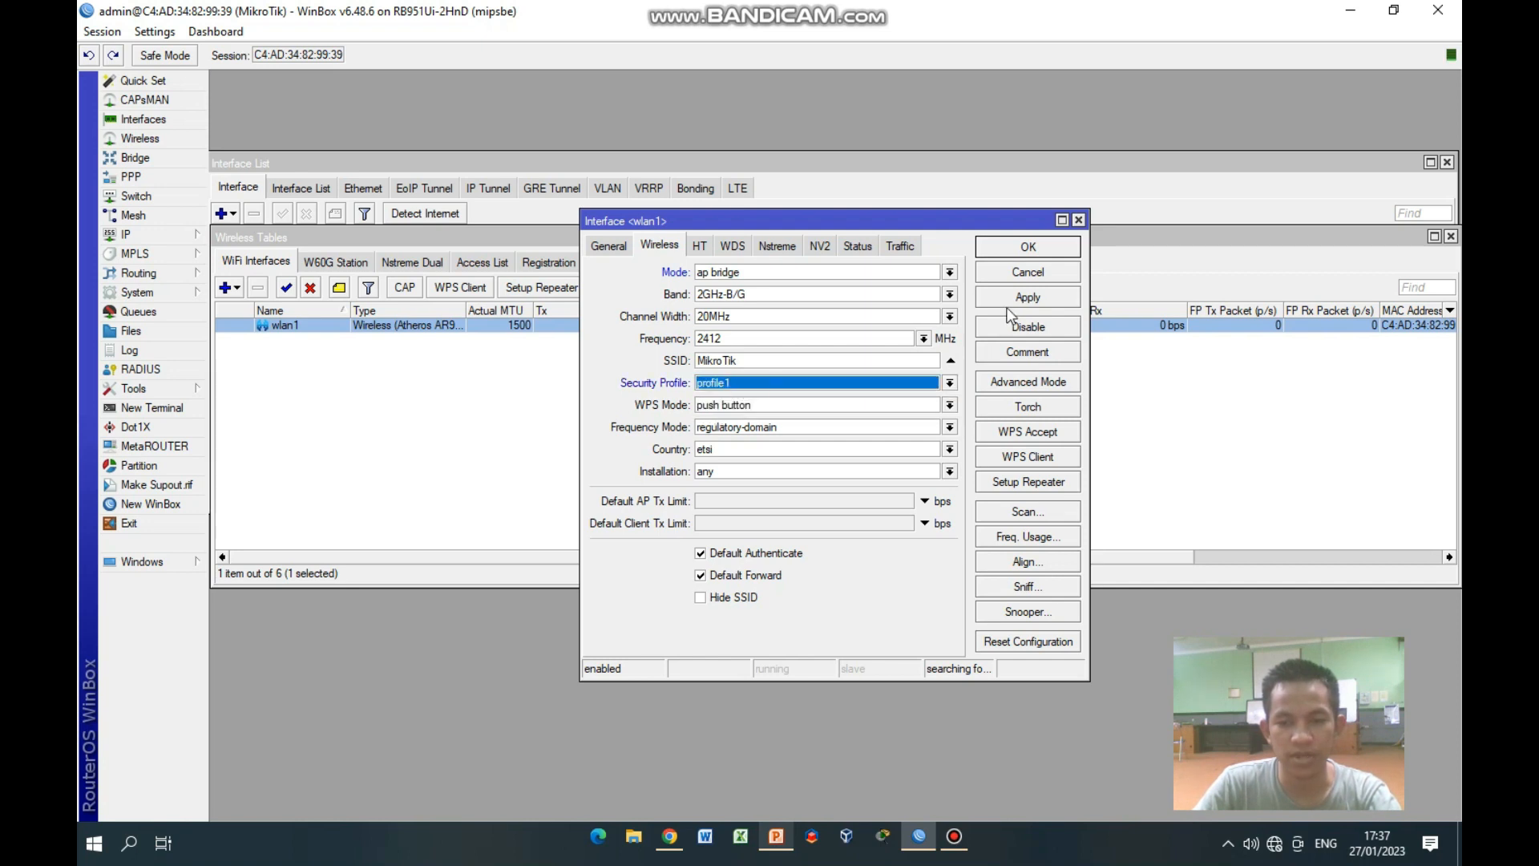
click(1033, 250)
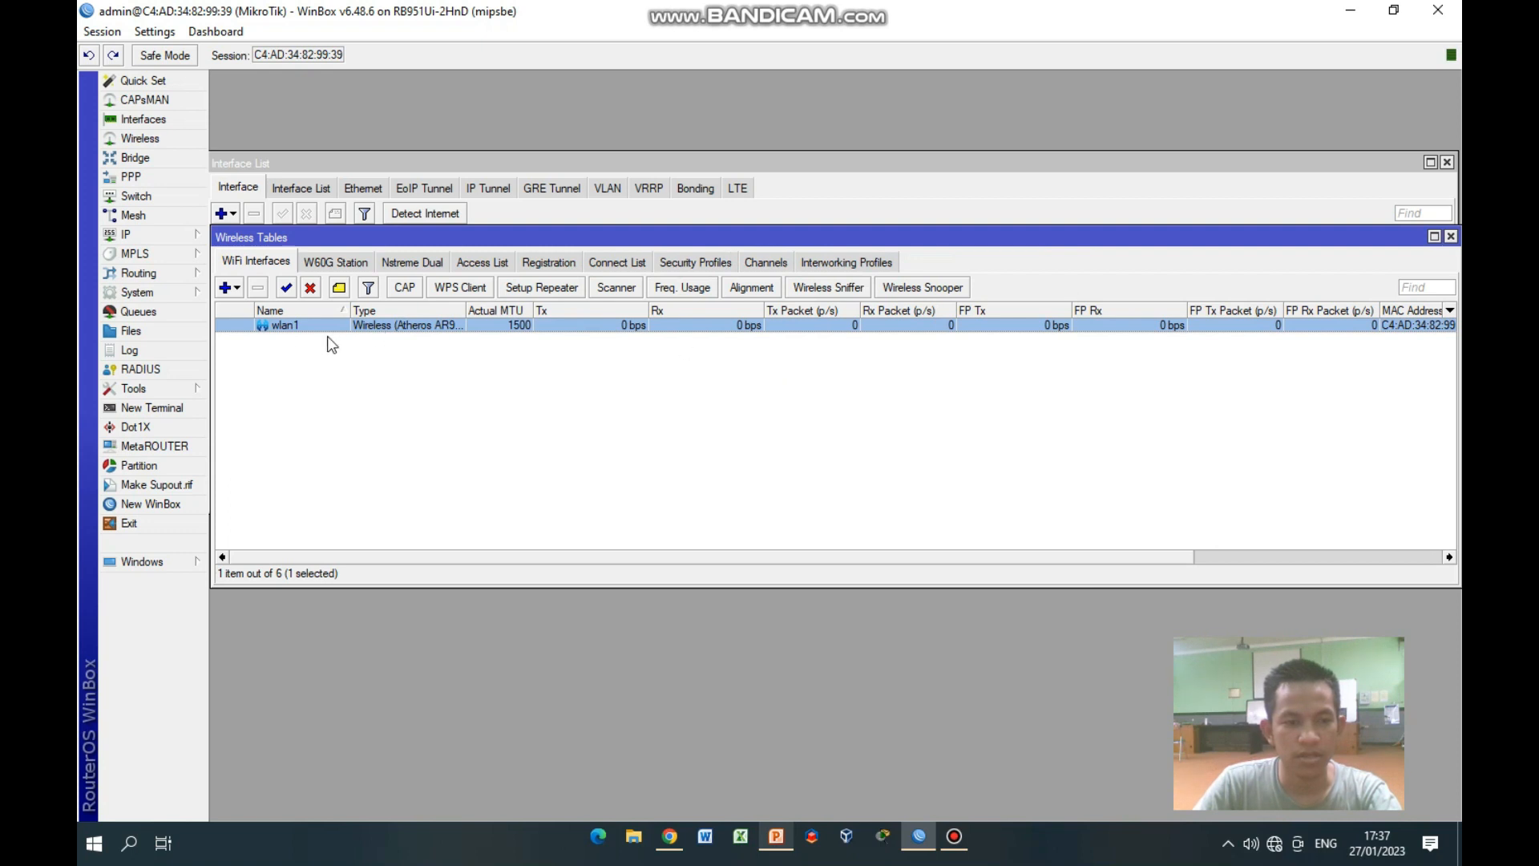
Start the DHCP server setup wizard and choose wlan1 as the DHCP server interface
click(196, 235)
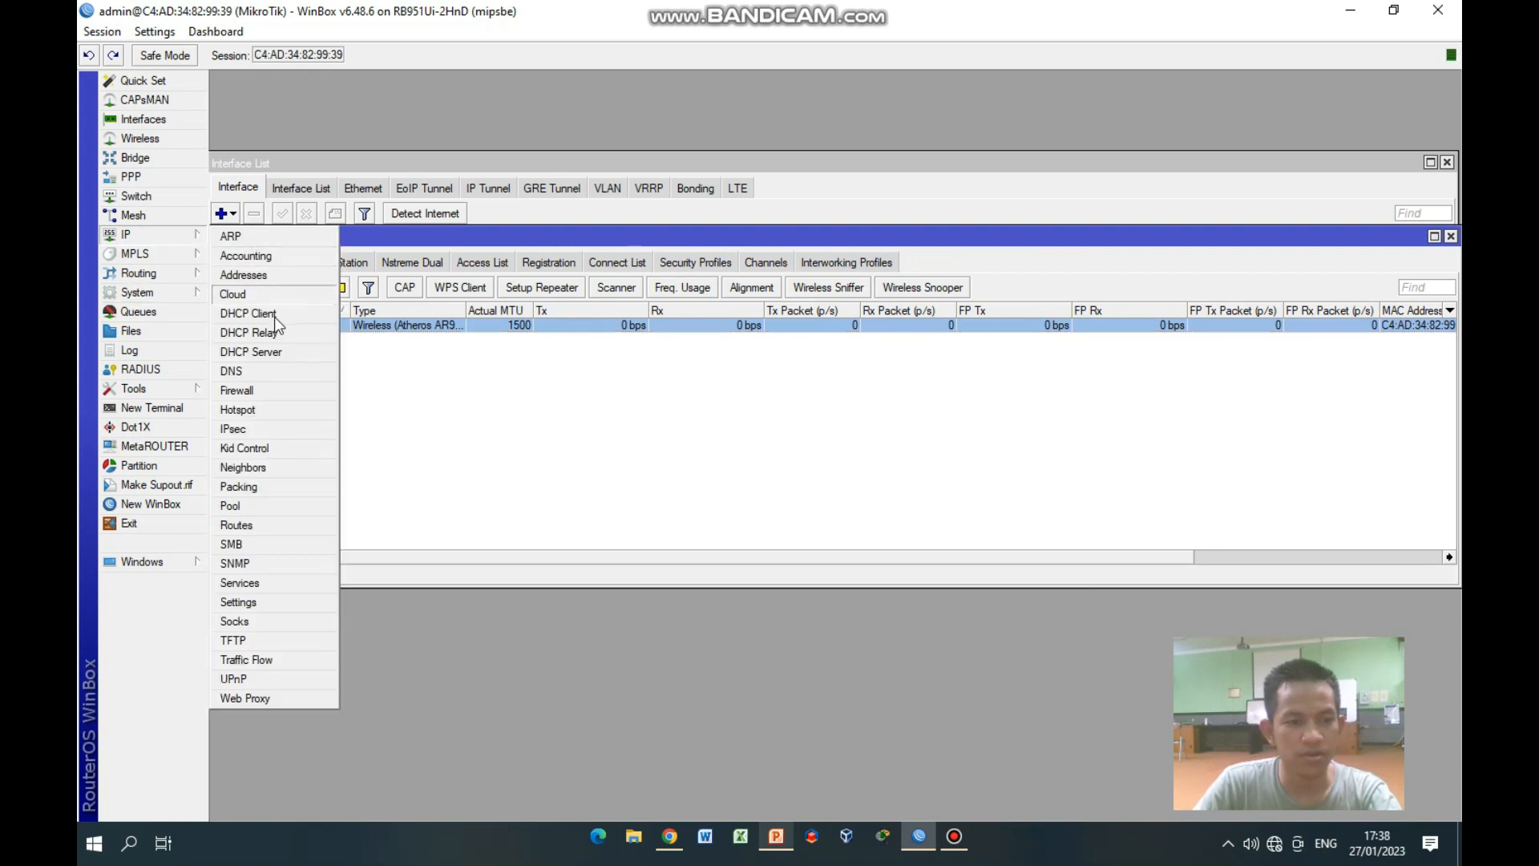
click(279, 350)
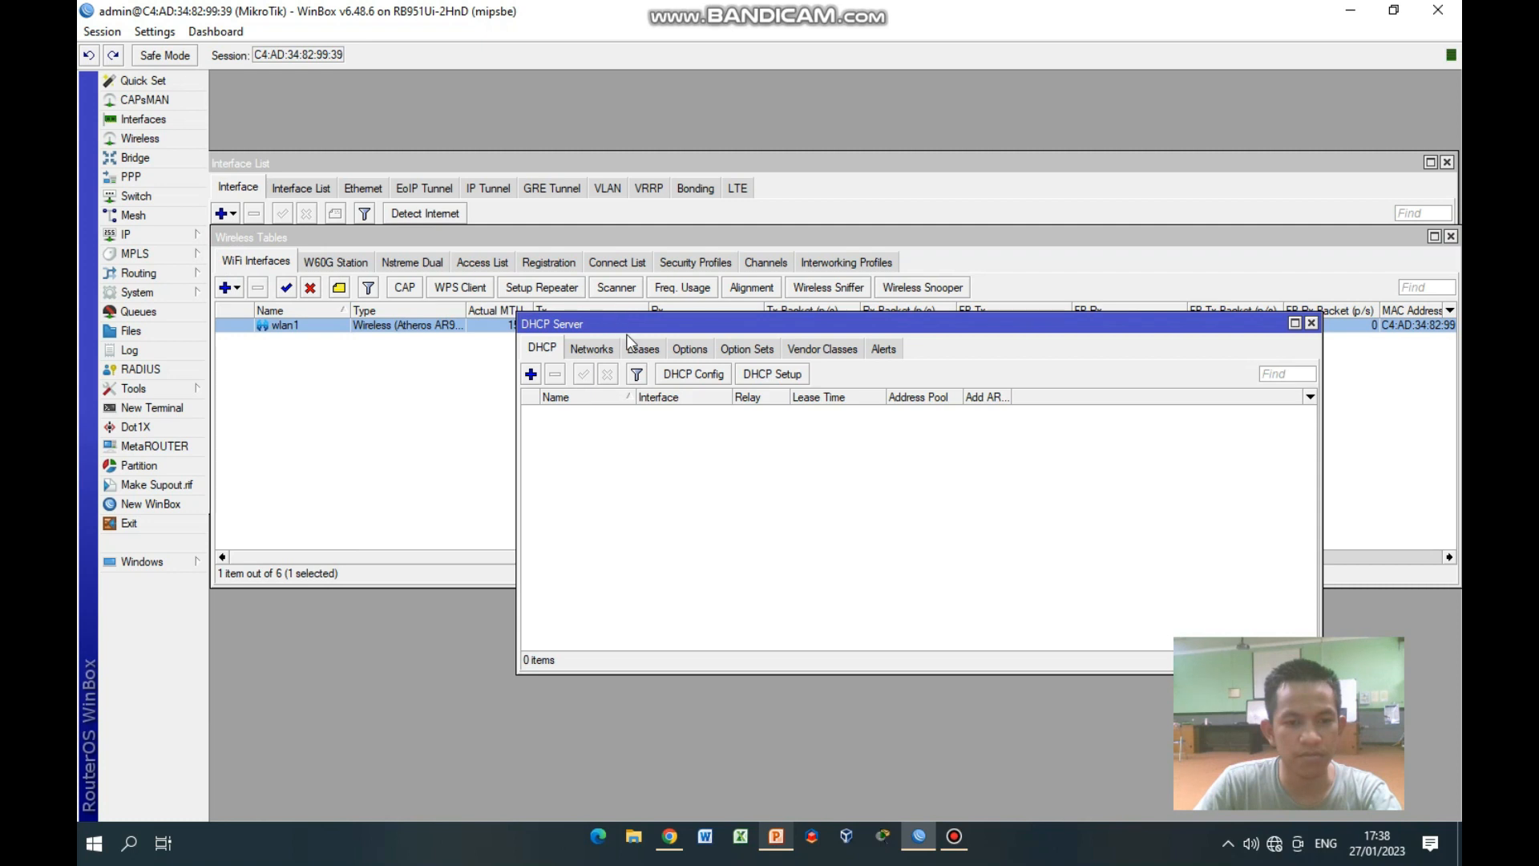
drag(774, 326, 733, 262)
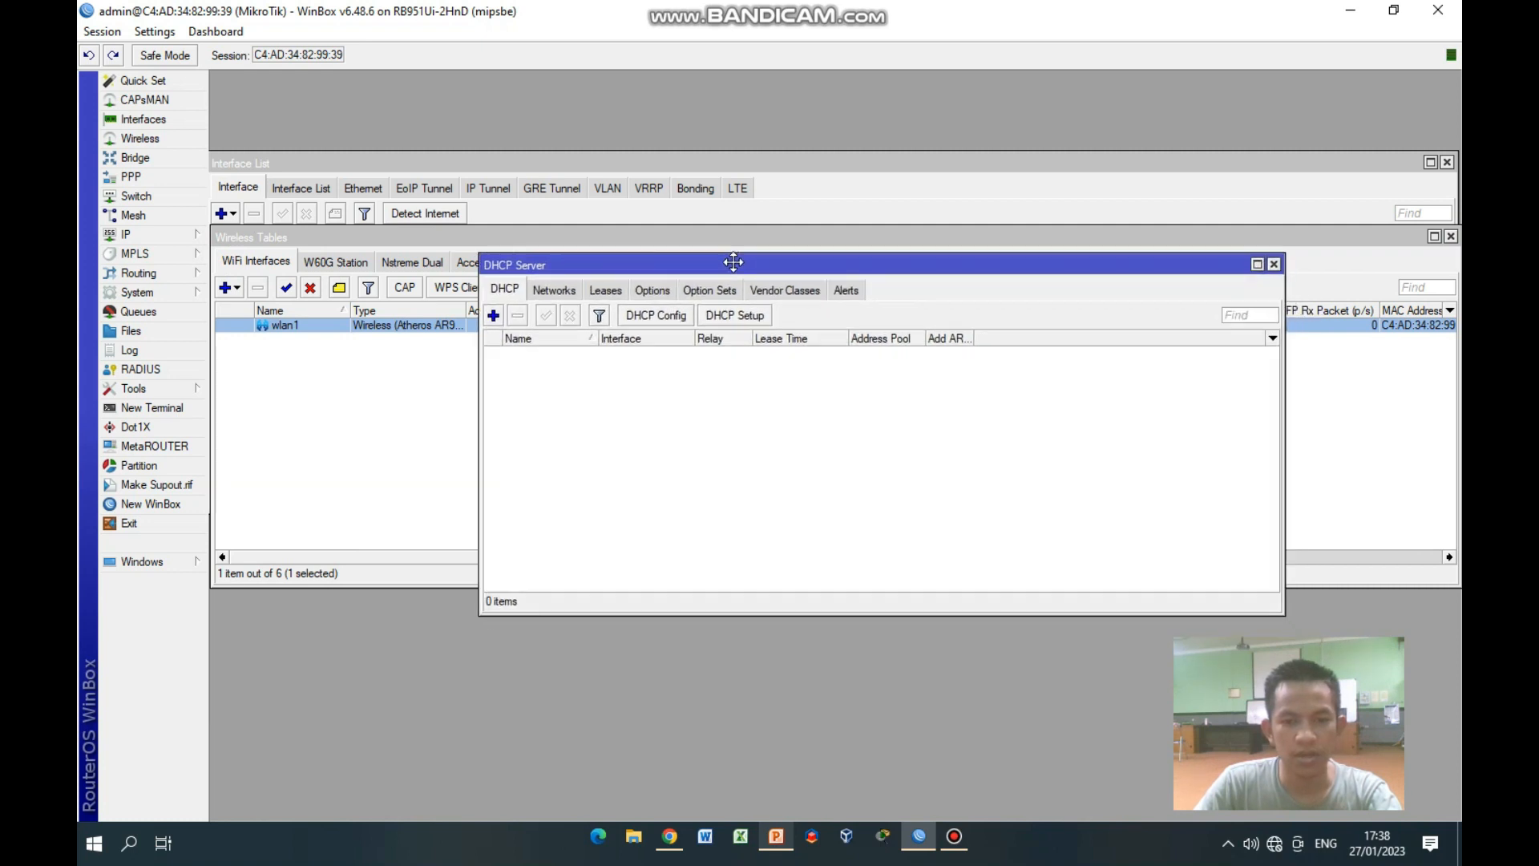
click(739, 309)
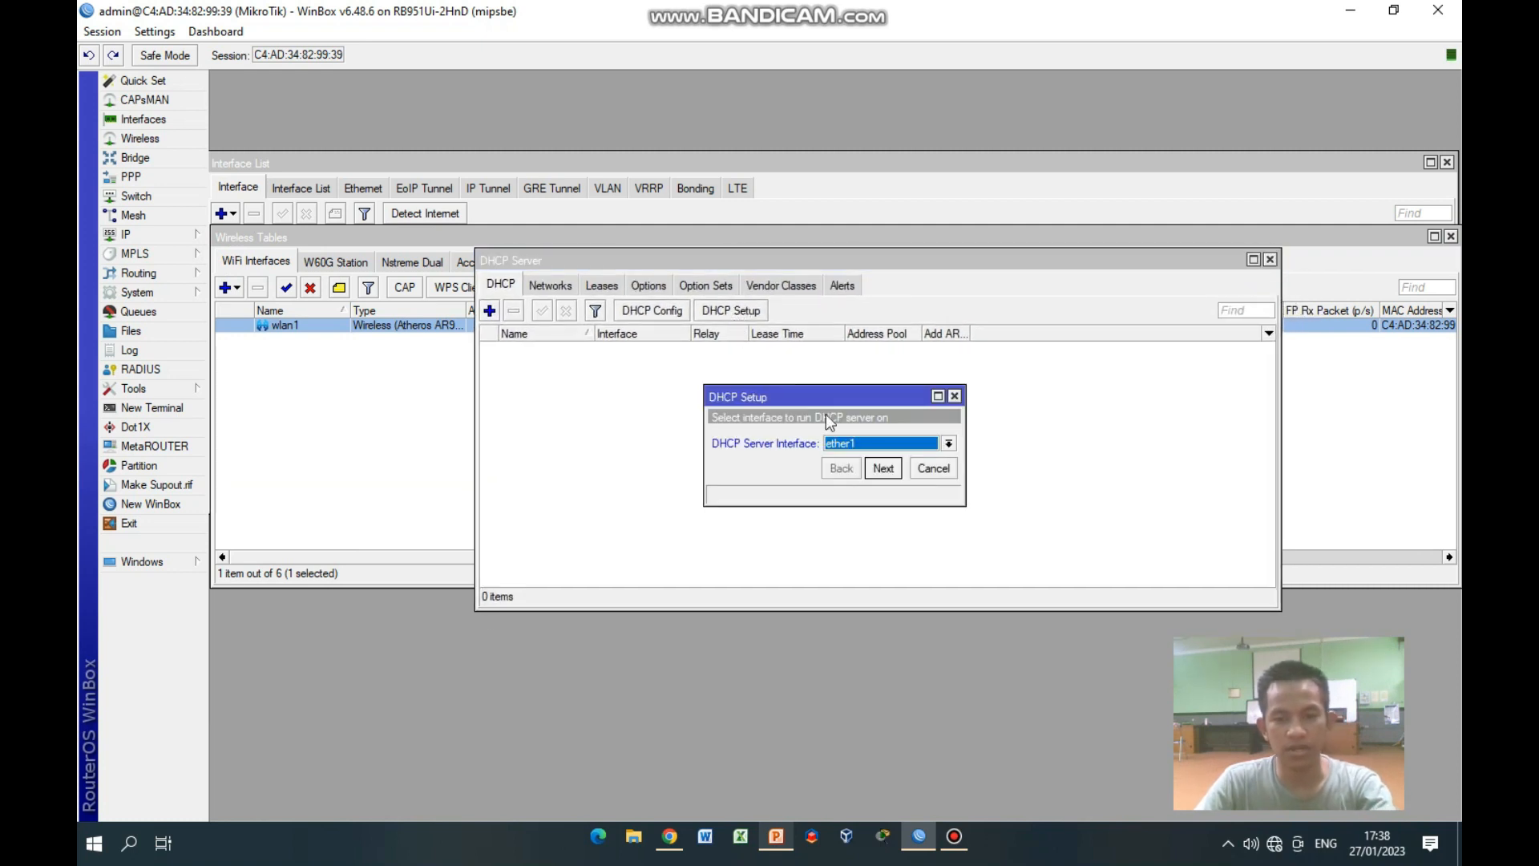
click(867, 445)
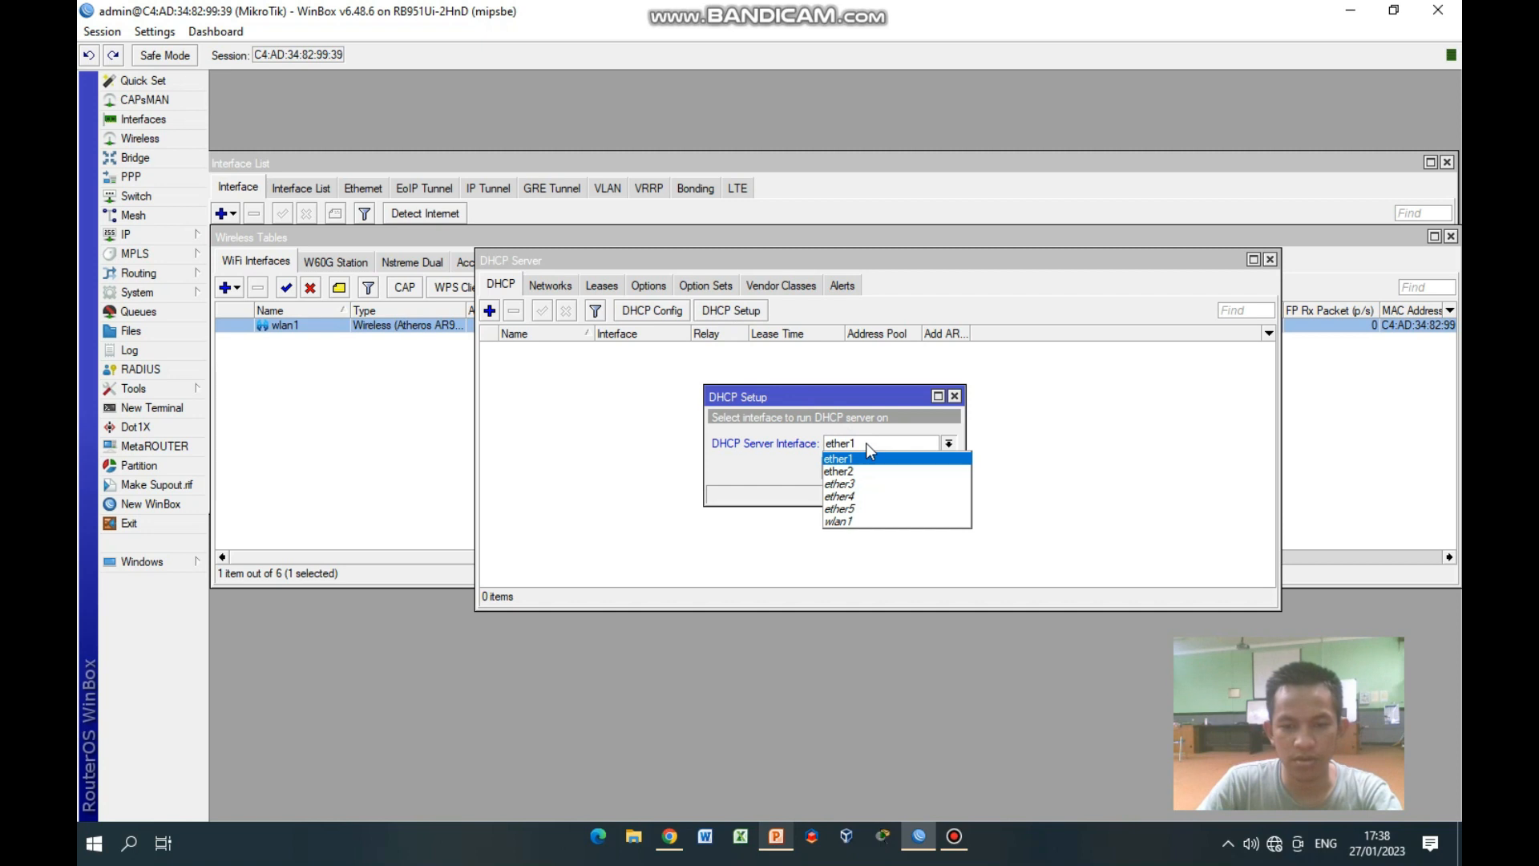
click(852, 522)
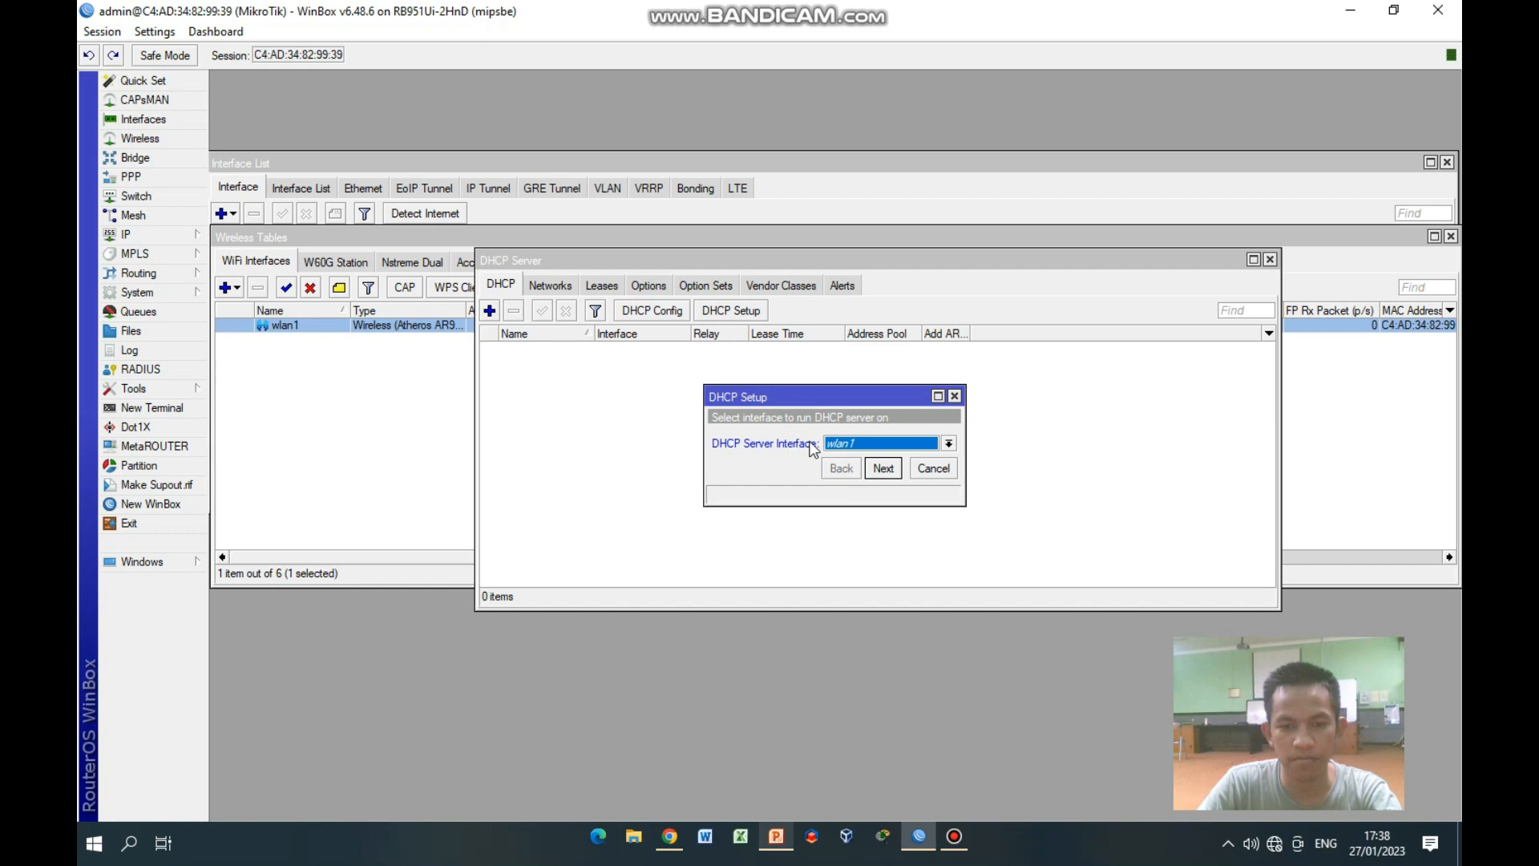
click(880, 467)
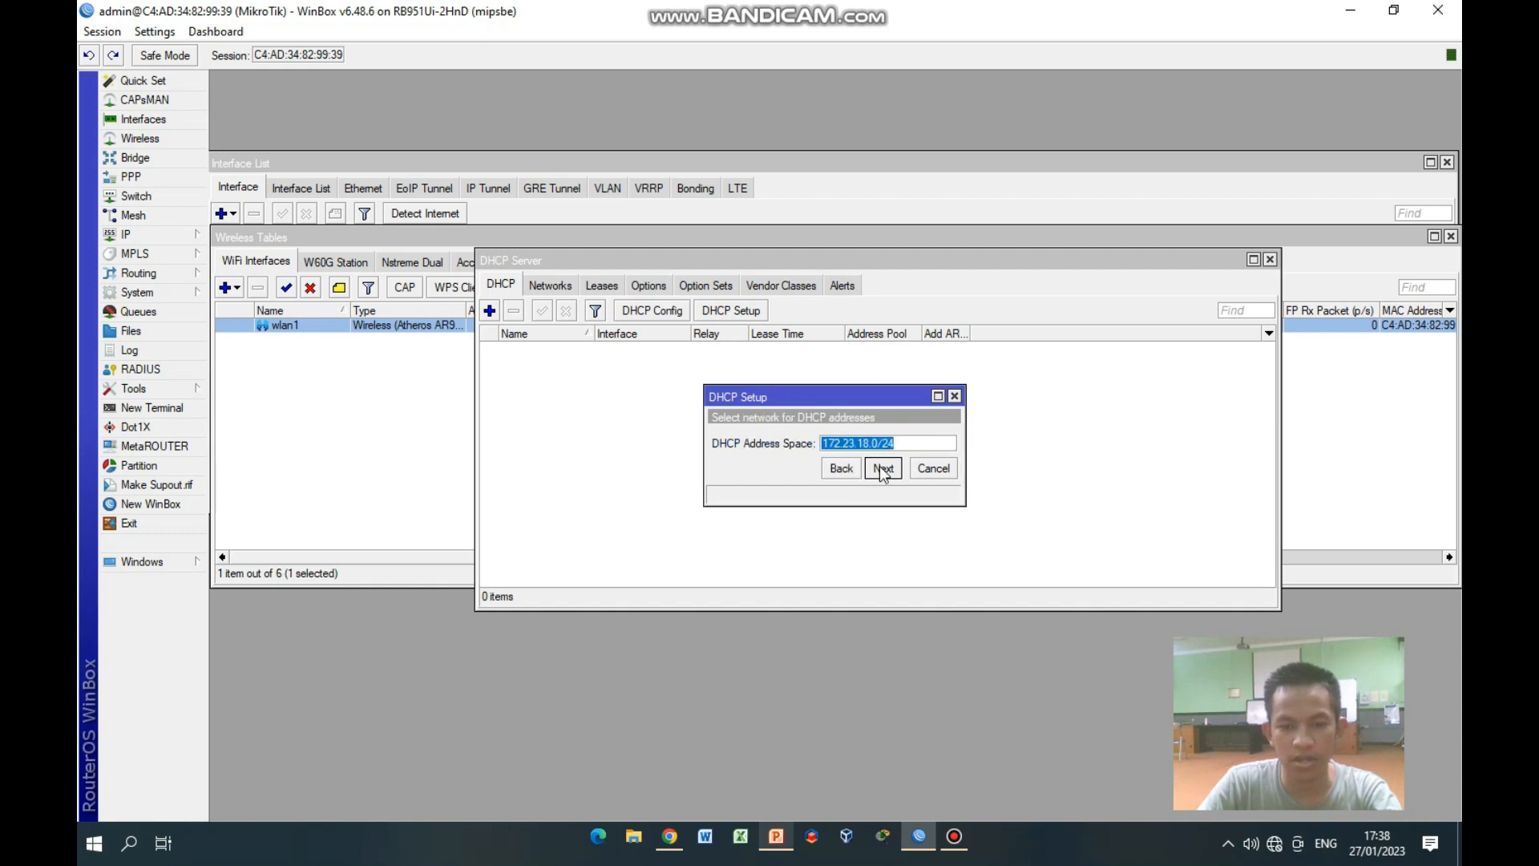
Complete the DHCP setup with address space 172.23.18.0/24, the pool ending at 172.23.18.254 and the remaining defaults
click(882, 469)
click(881, 469)
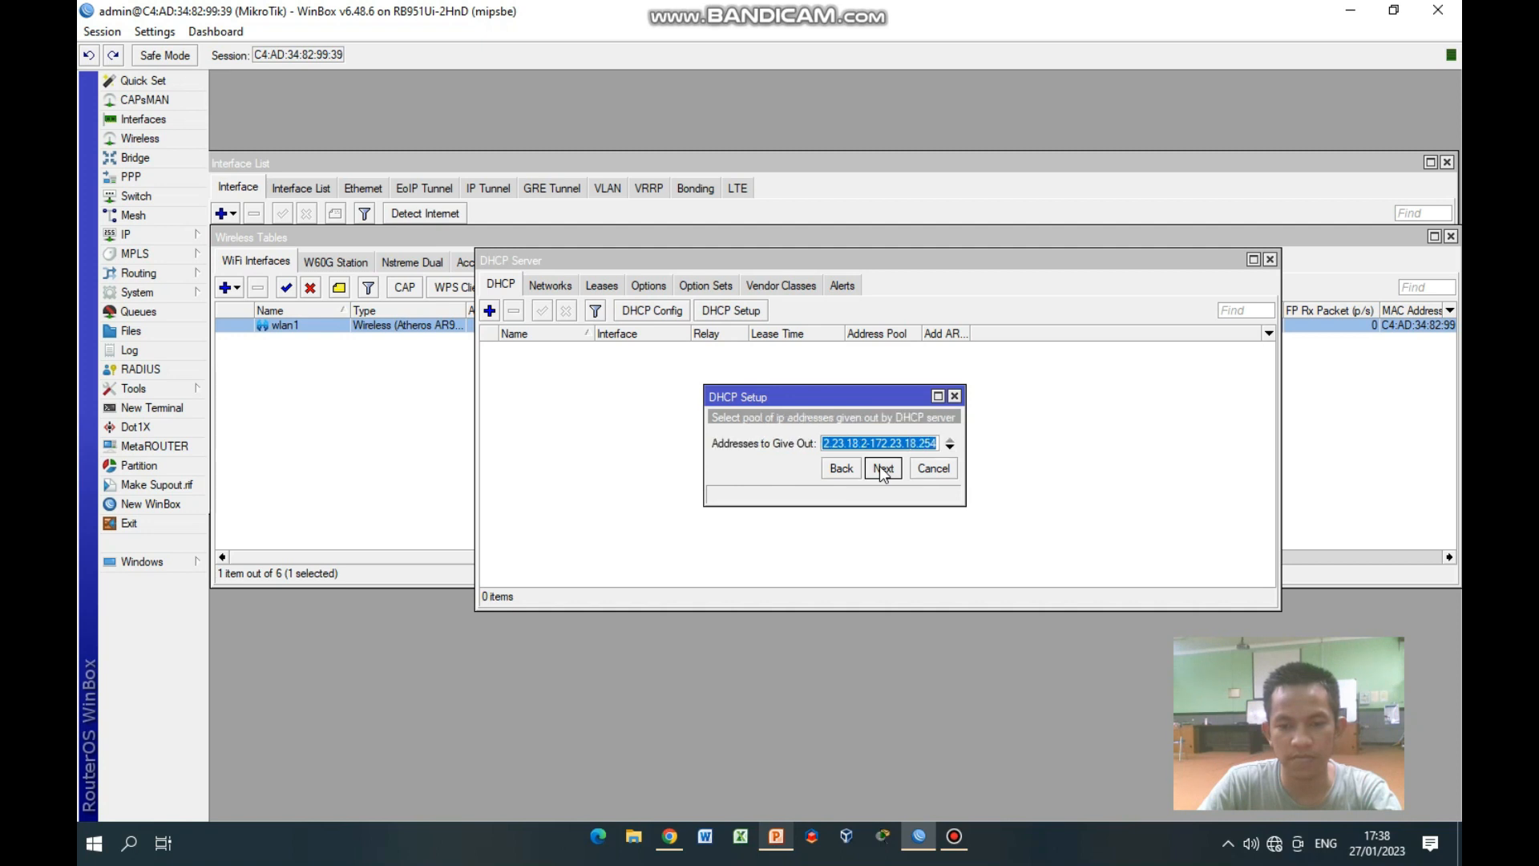
click(882, 468)
click(881, 468)
click(882, 468)
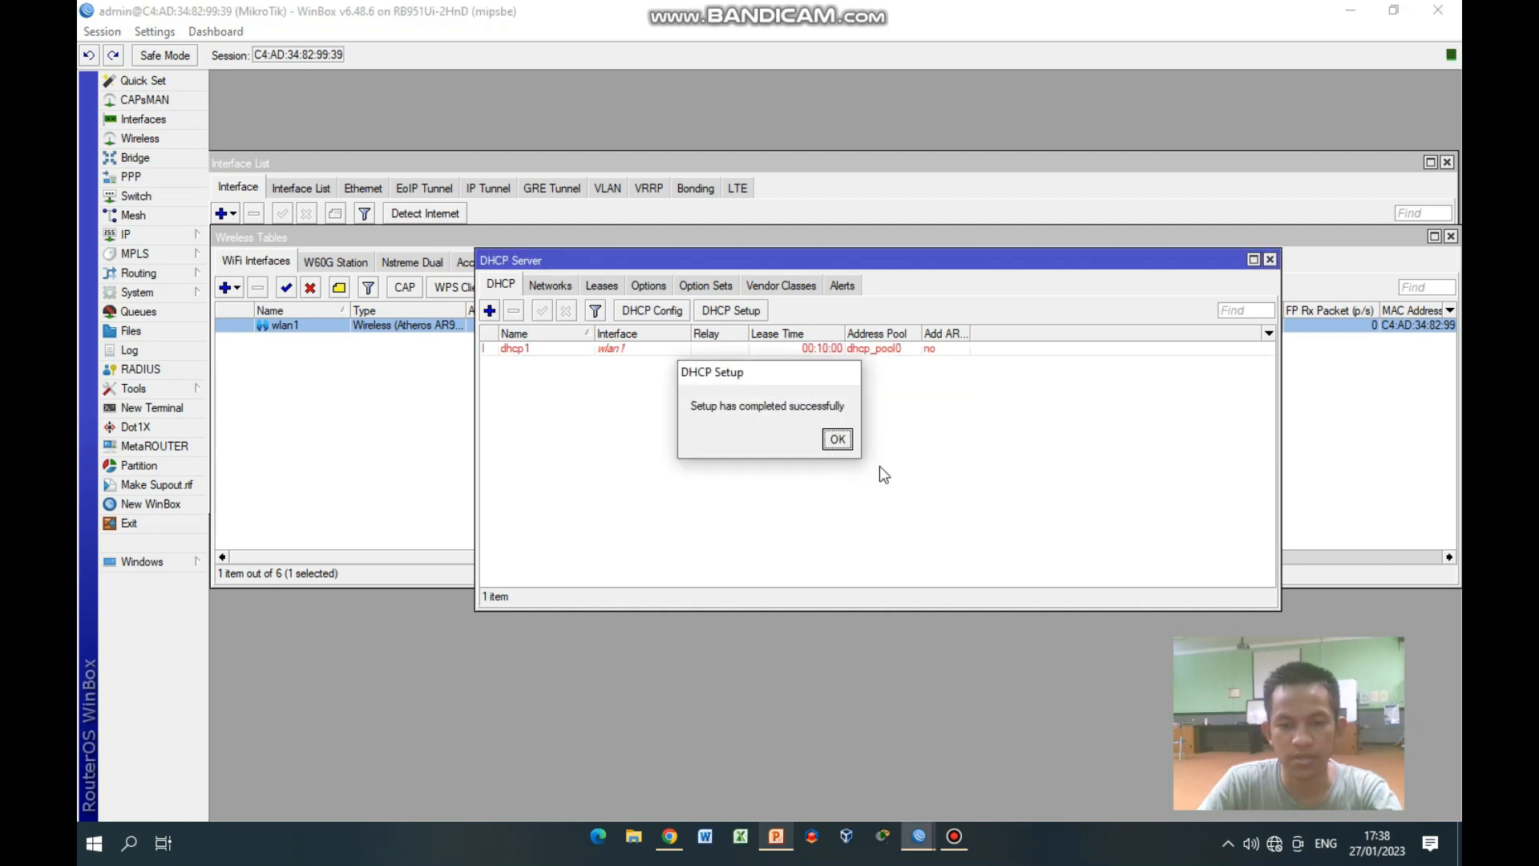
click(837, 439)
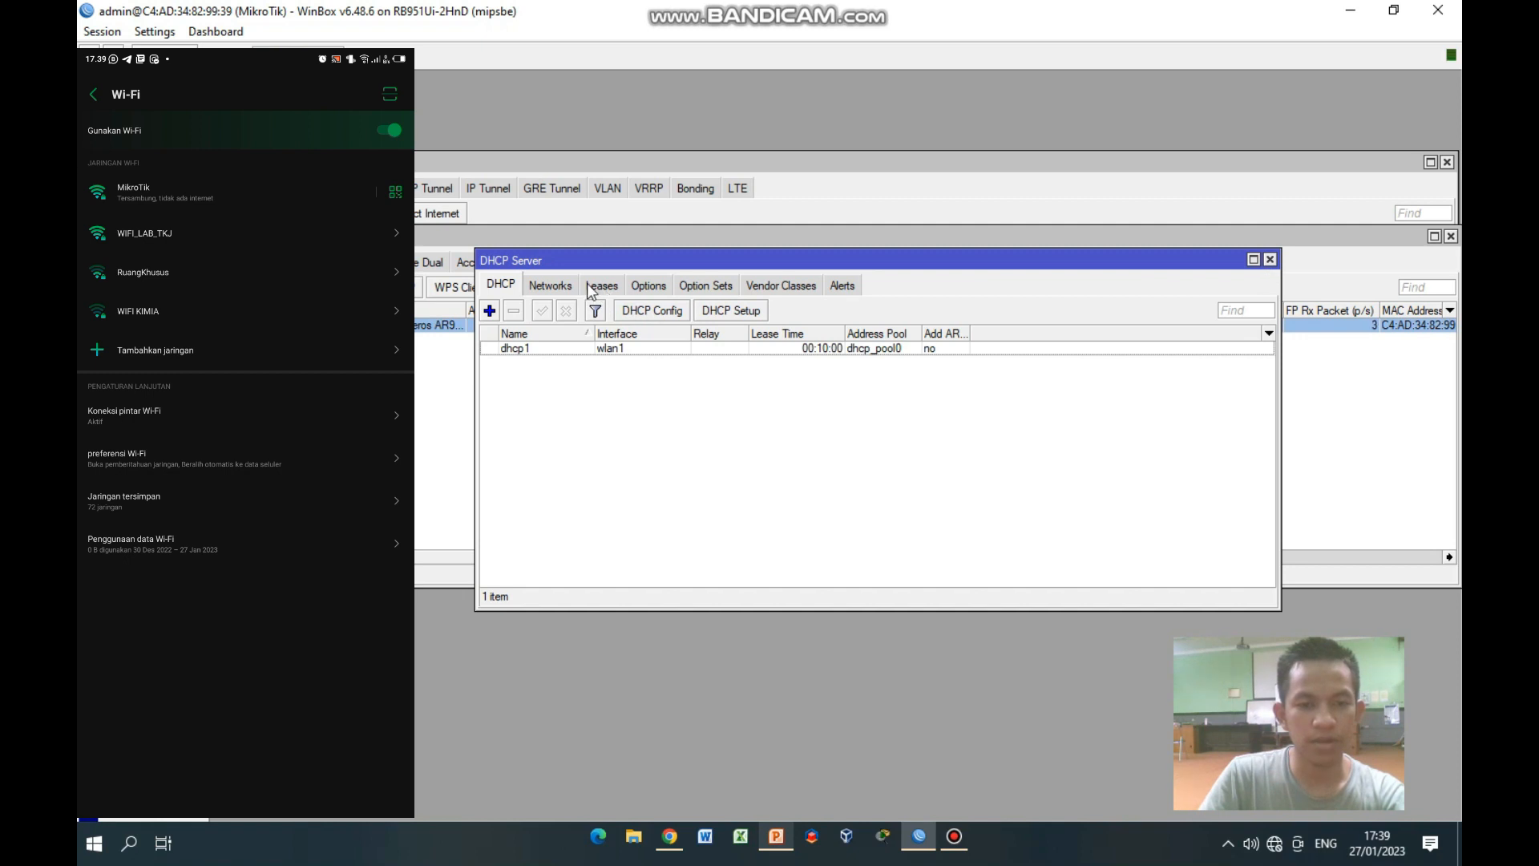
Examine the DHCP lease given to the connected phone, and close the DHCP Server and Wireless Tables windows
click(592, 289)
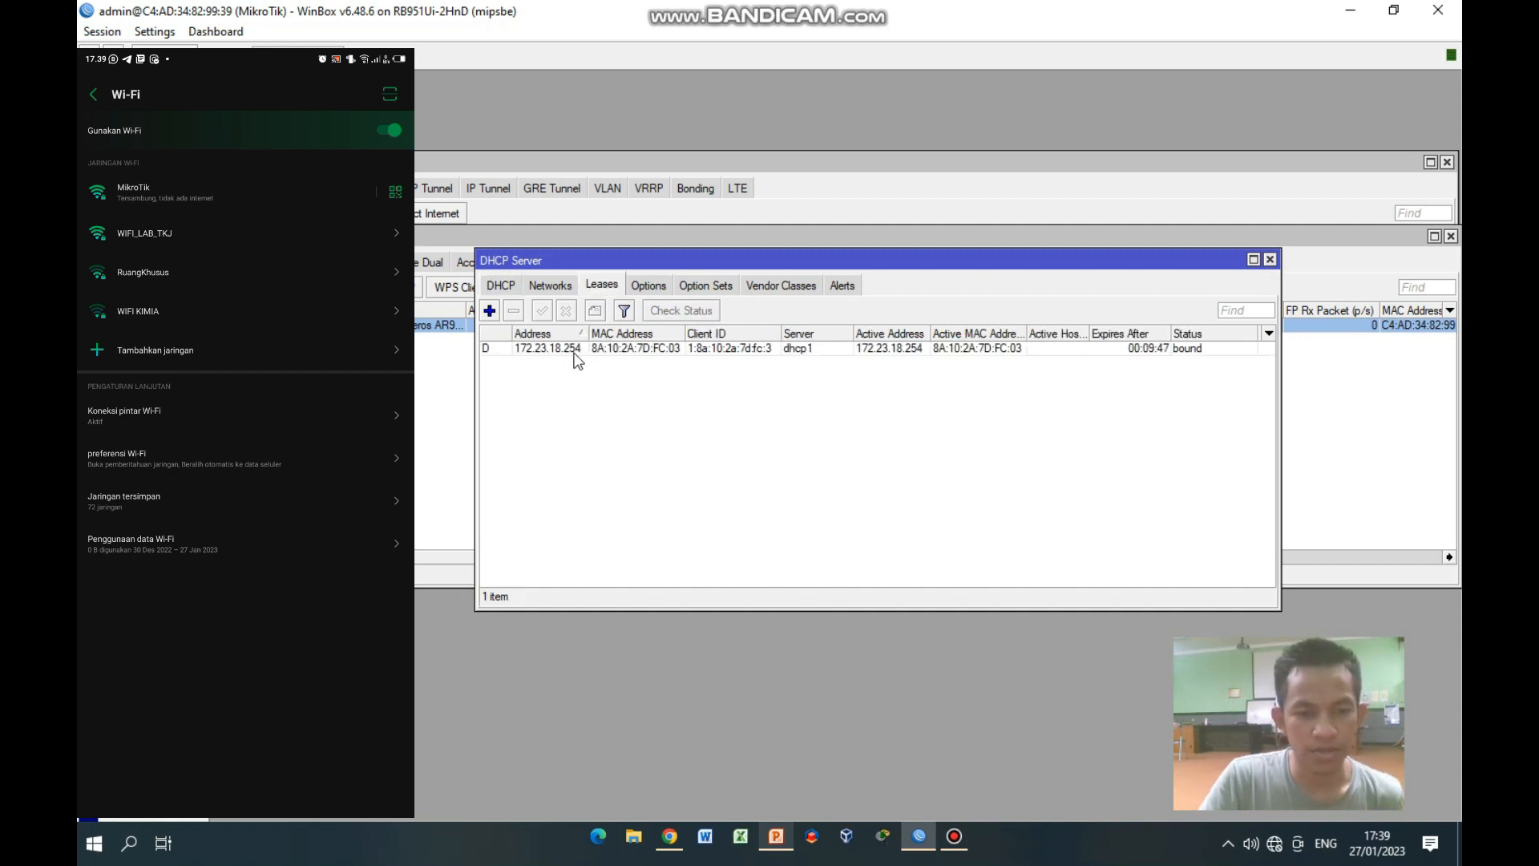
click(529, 353)
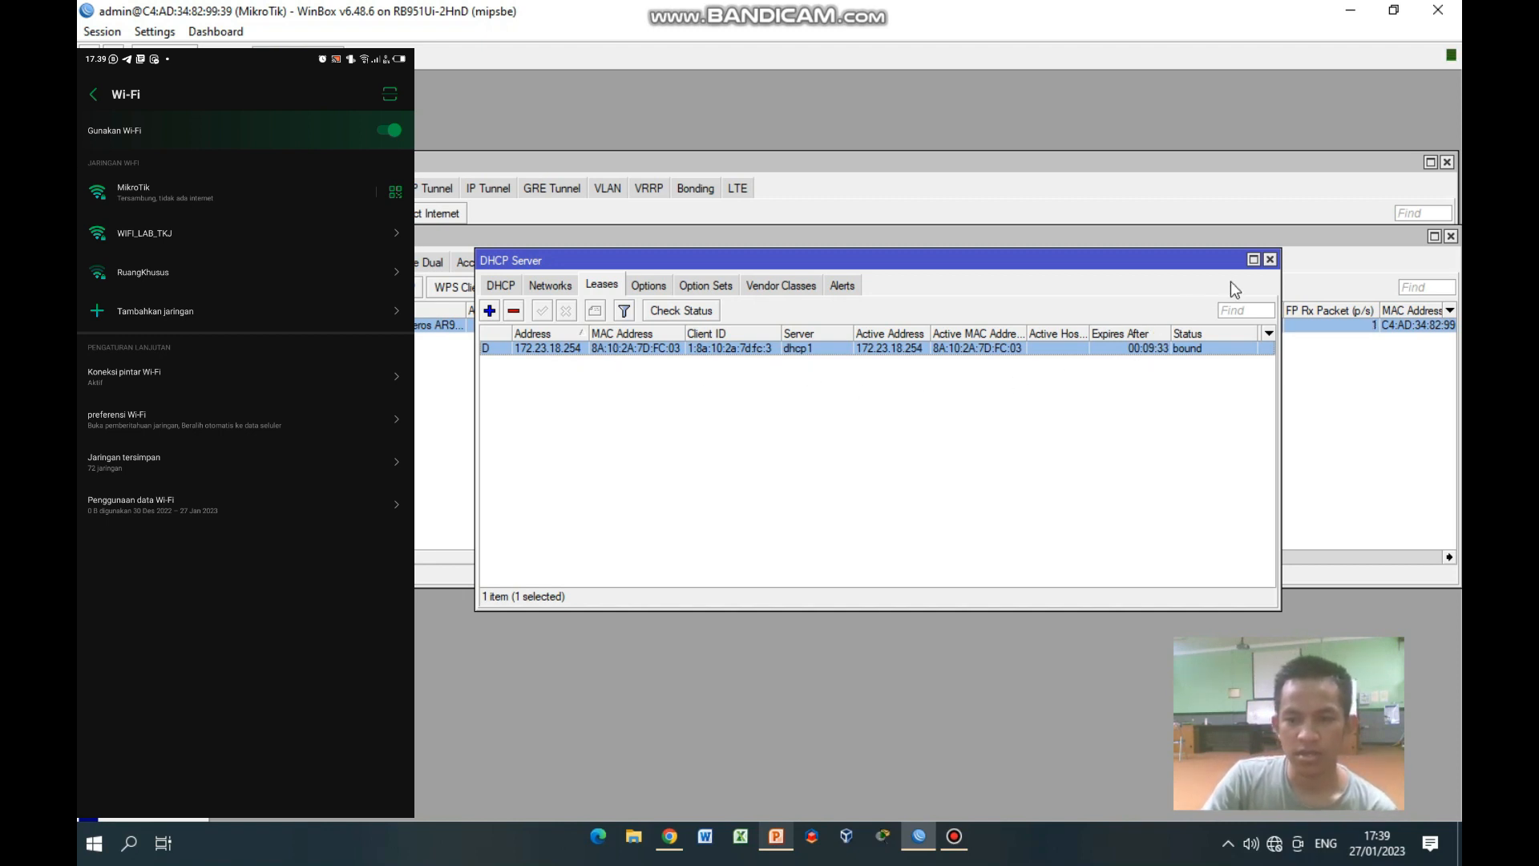
click(1268, 260)
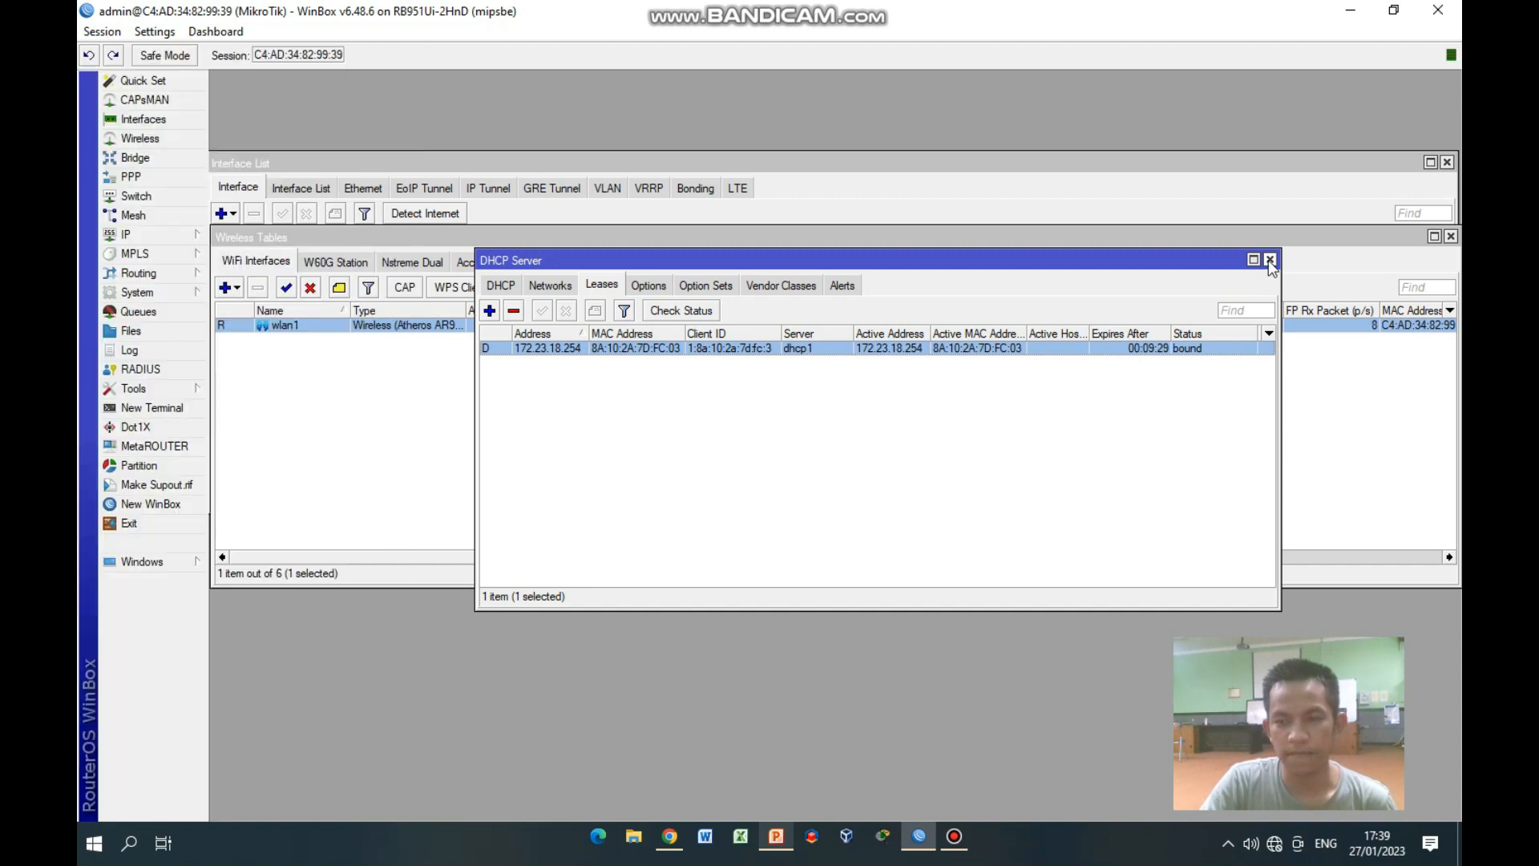
click(1268, 260)
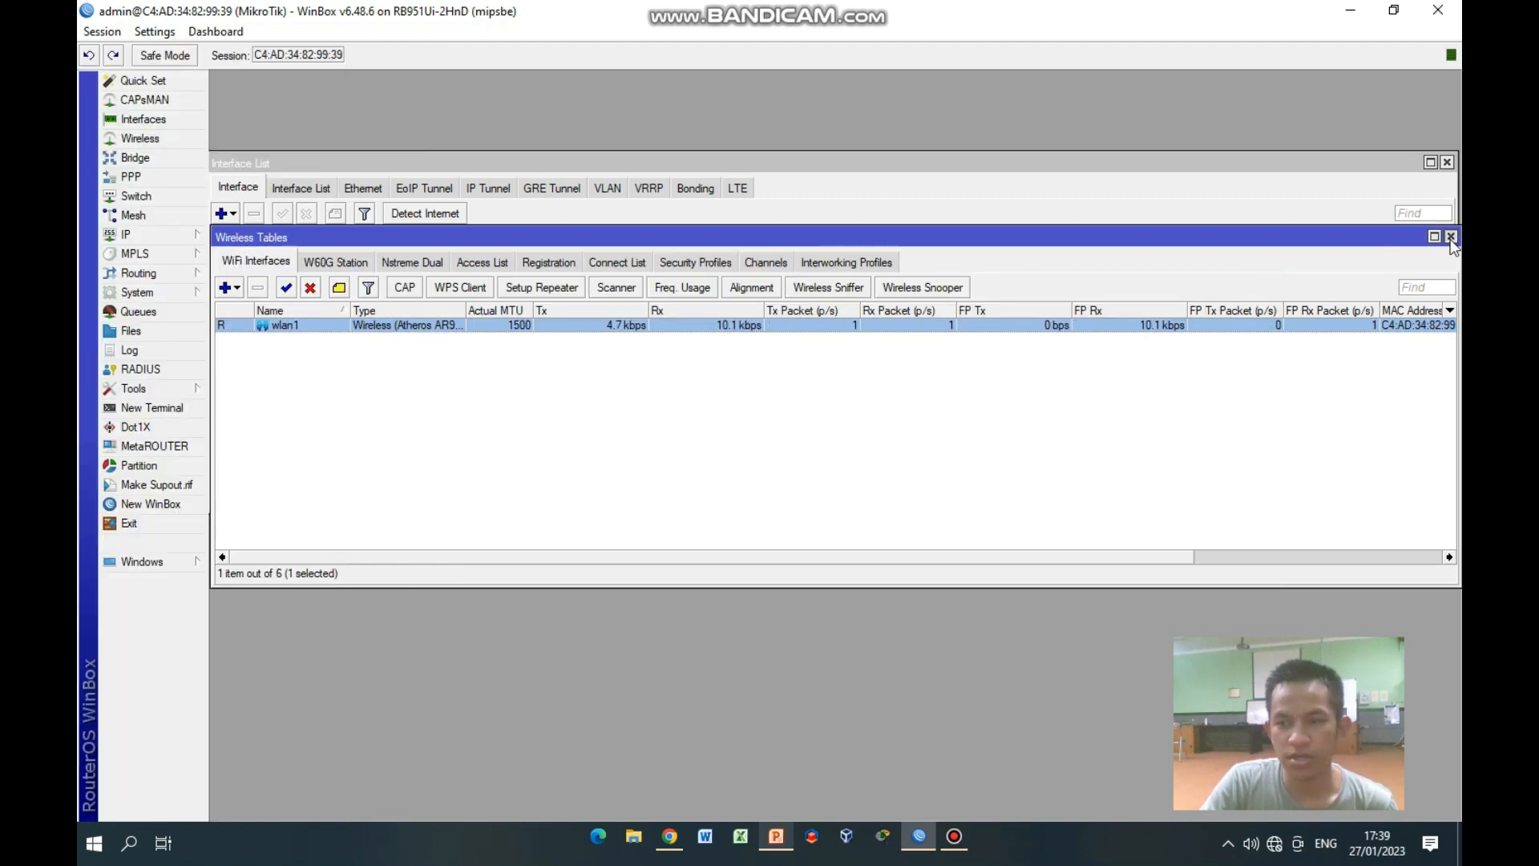
click(1451, 237)
click(1178, 263)
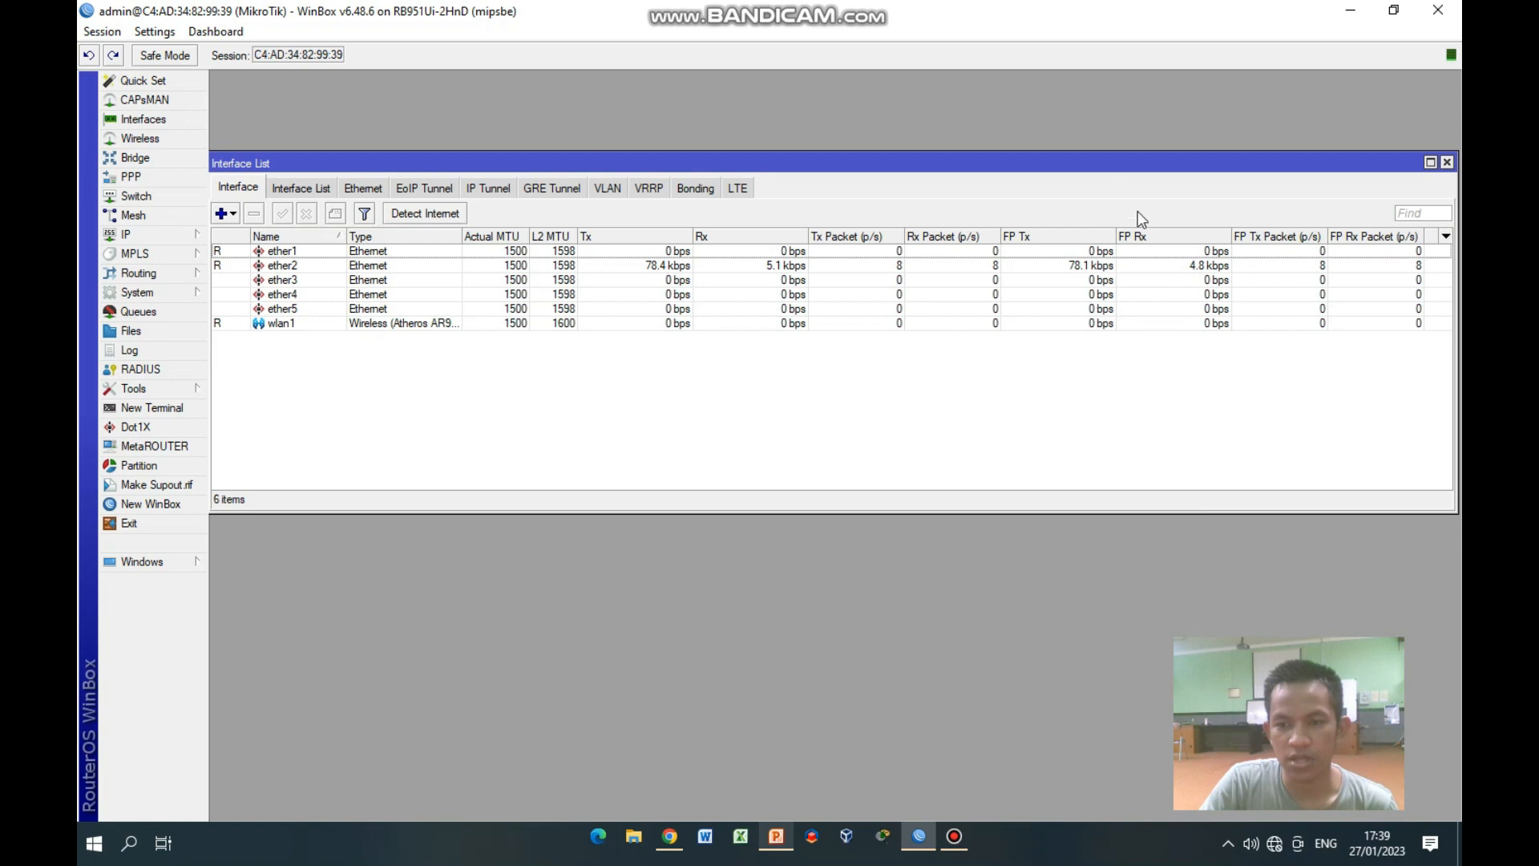
drag(1125, 171, 1127, 176)
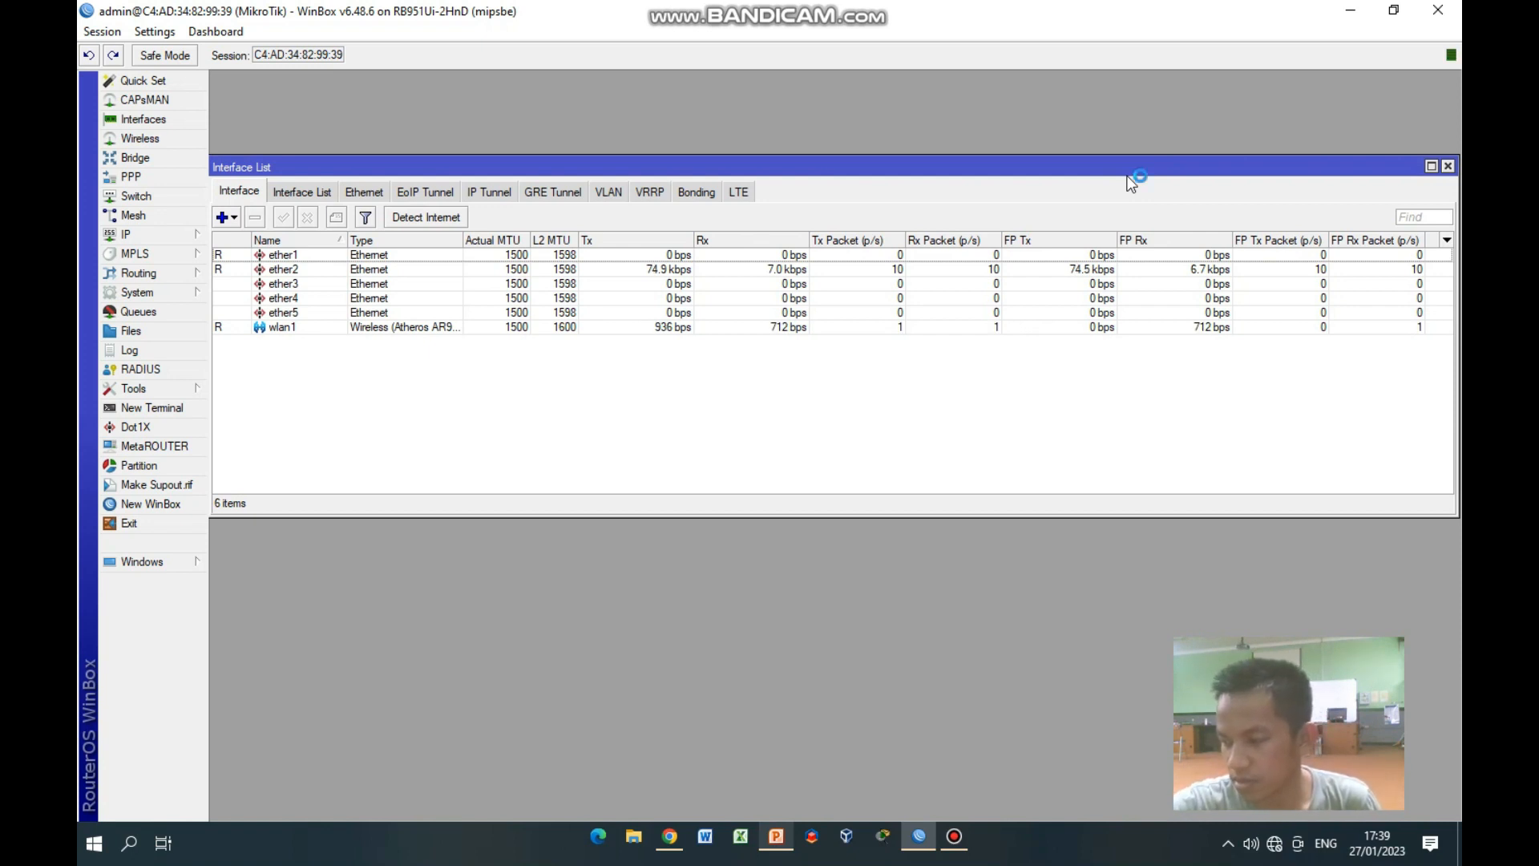
Cancel the reconnection to the first router and connect to neighbor C4:AD:34:83:6B:30 as admin
key(super+d)
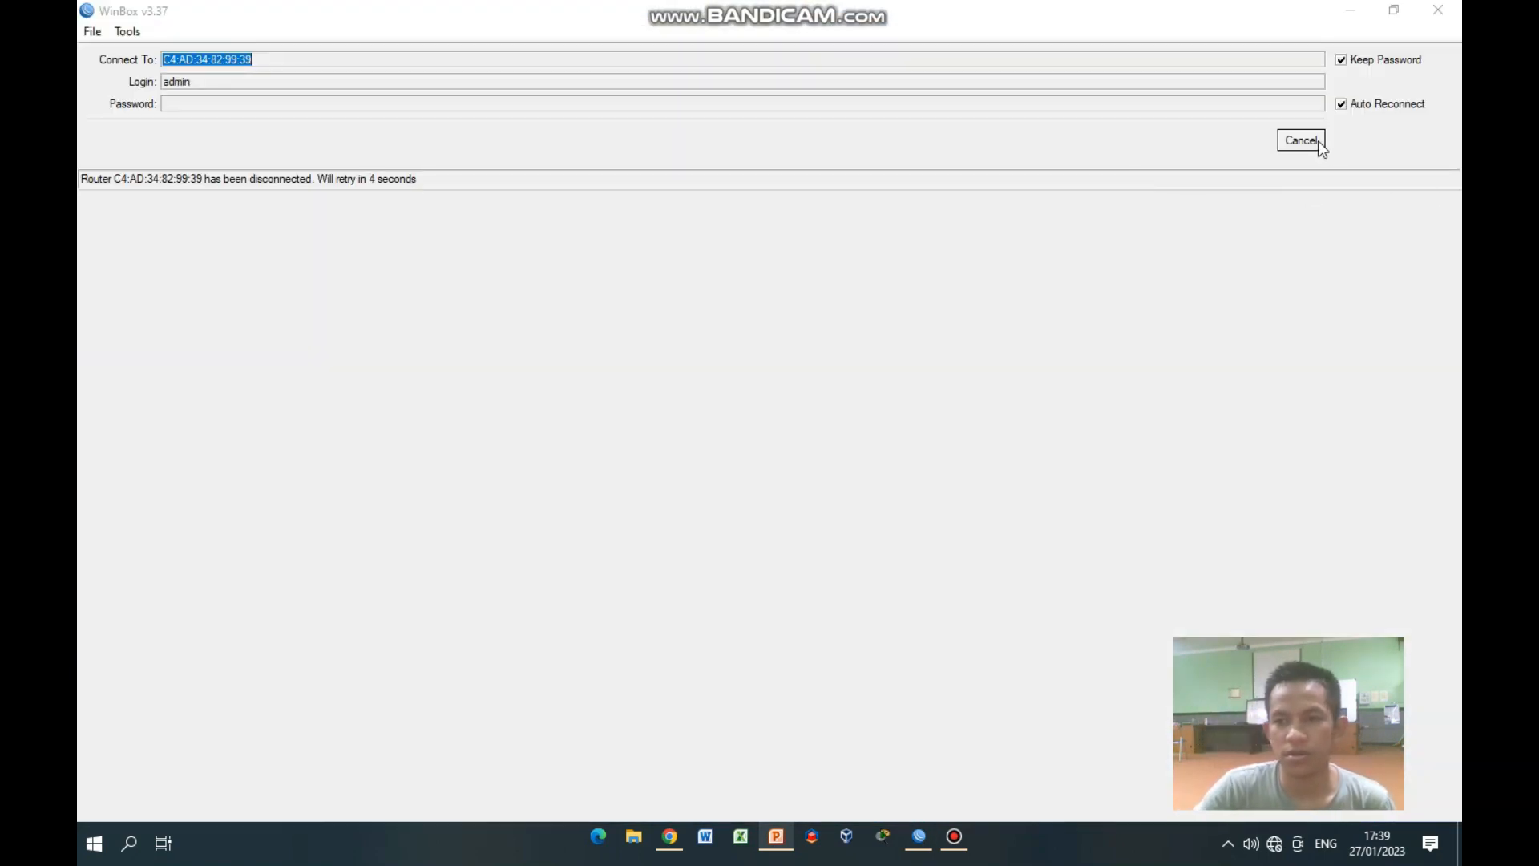
click(1318, 141)
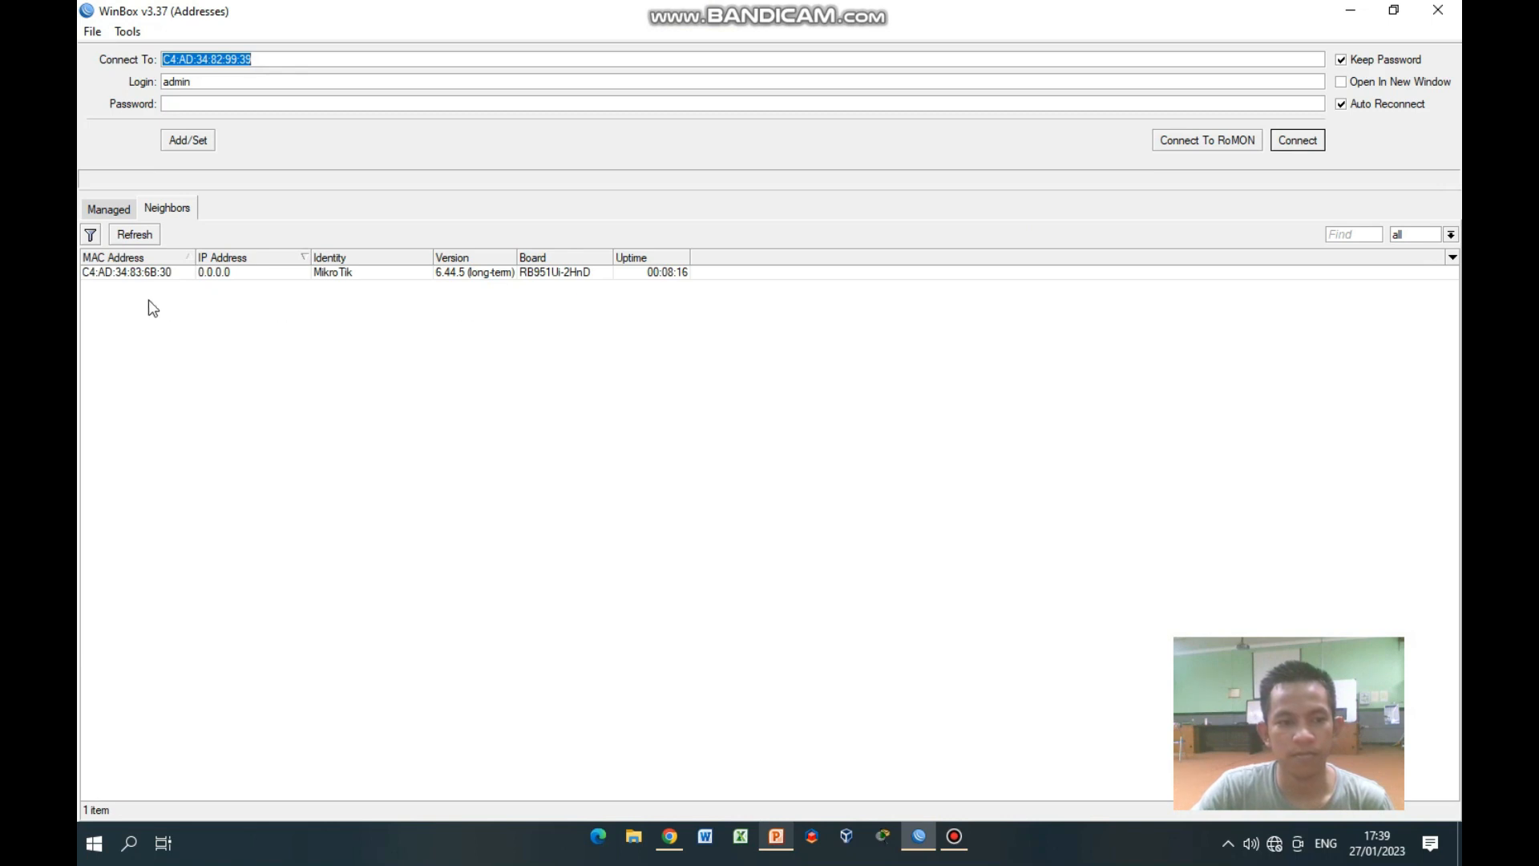
click(152, 274)
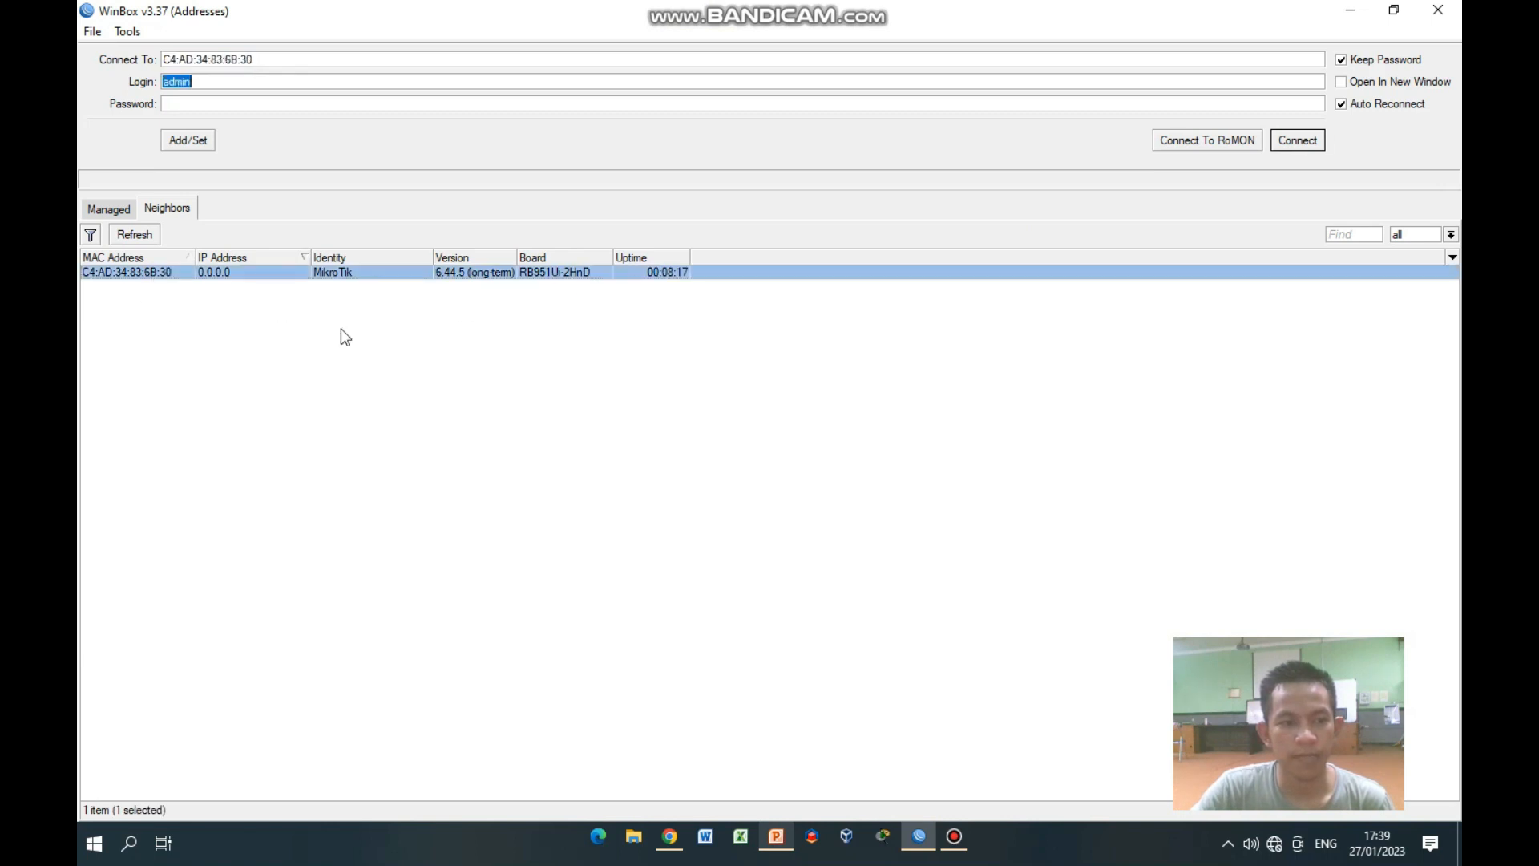
click(1300, 143)
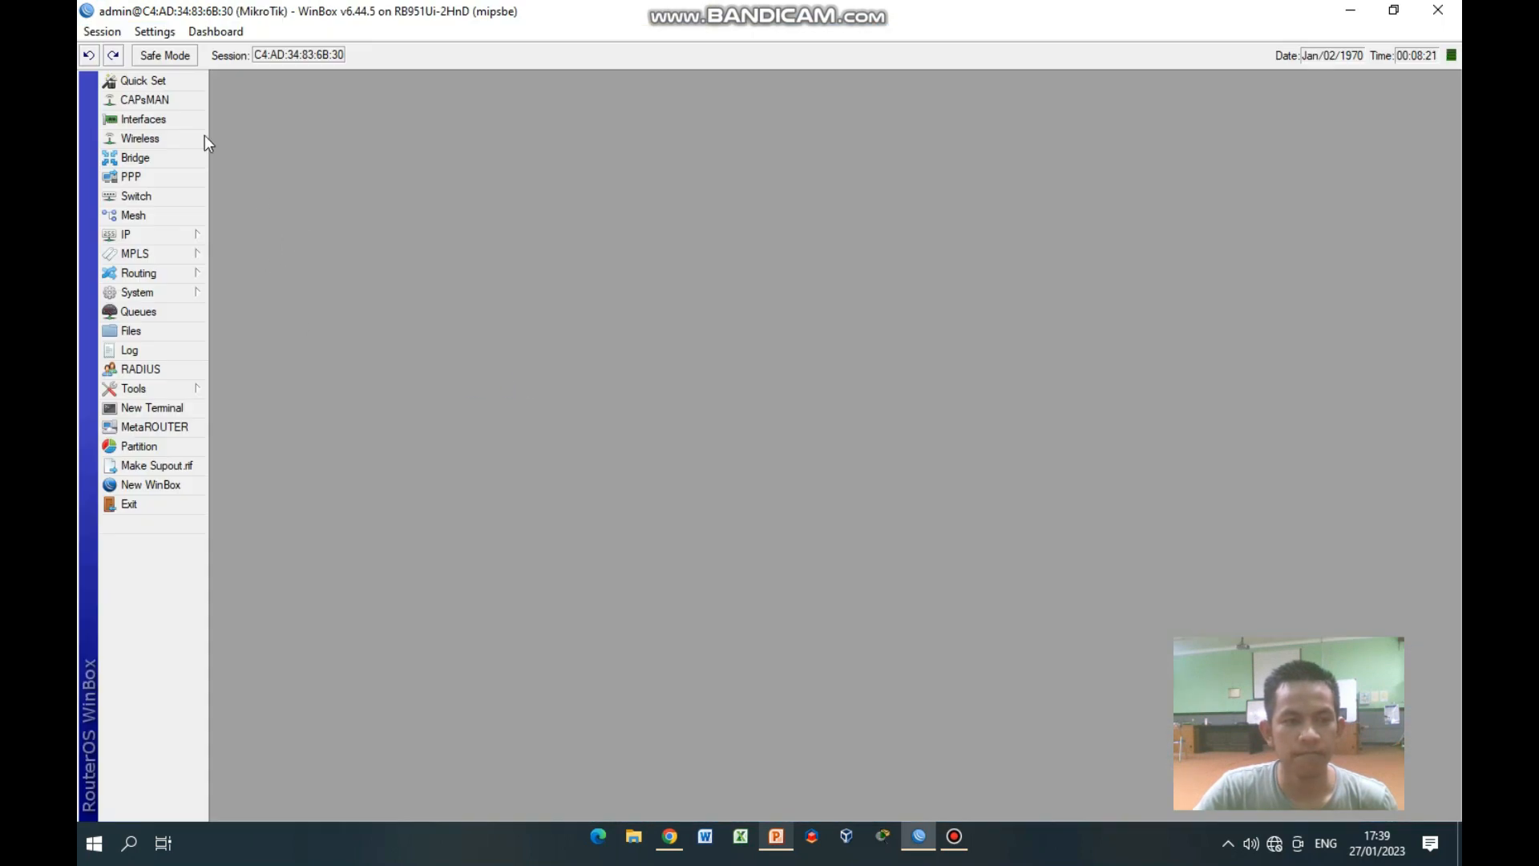
Open the second router's interface list and IP address list, arranging them so both can be seen
click(195, 121)
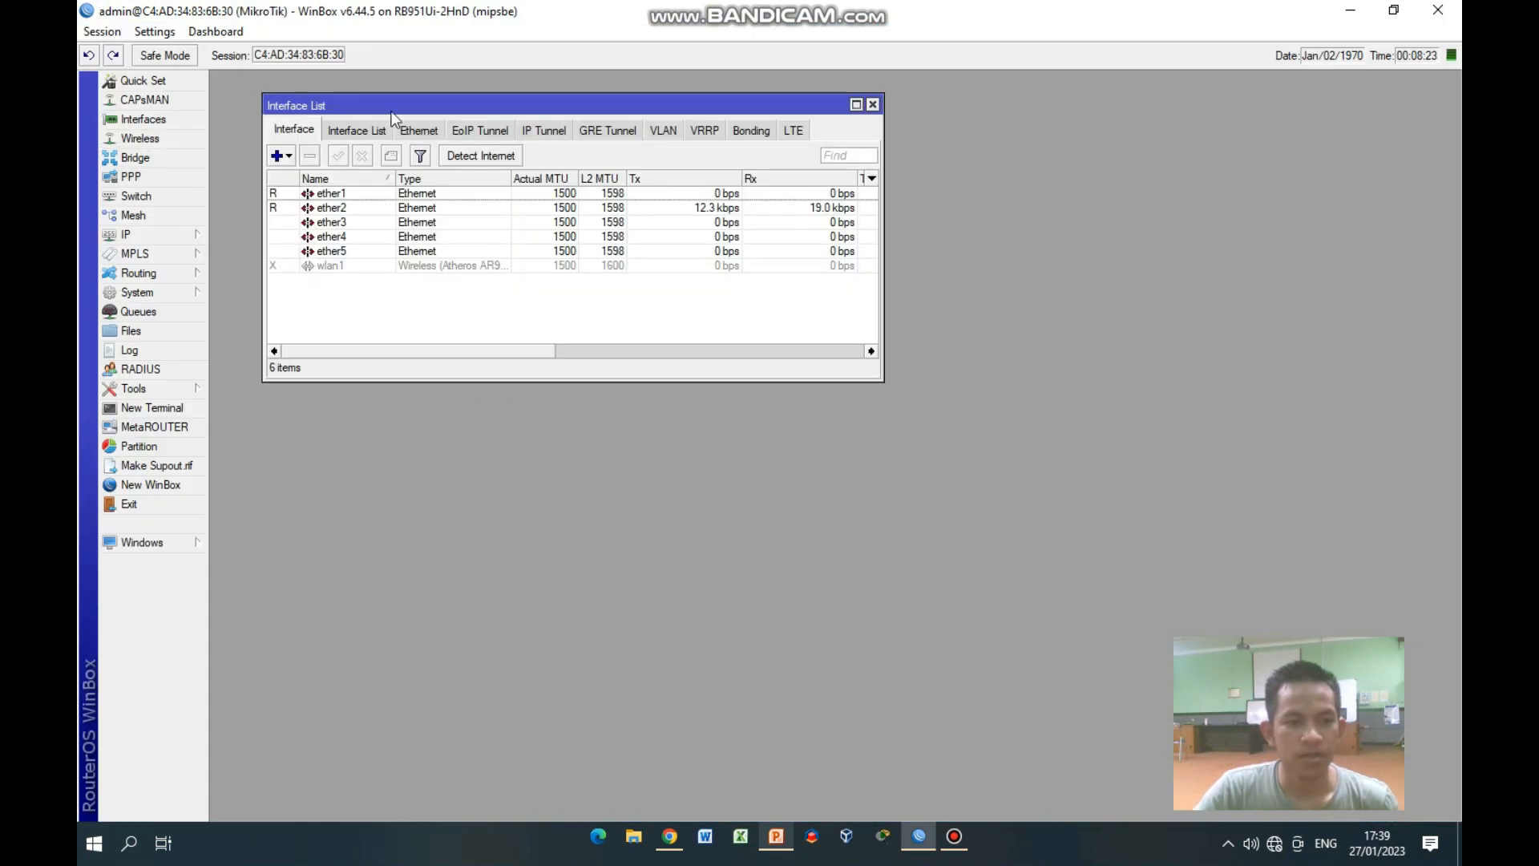
drag(392, 113, 478, 116)
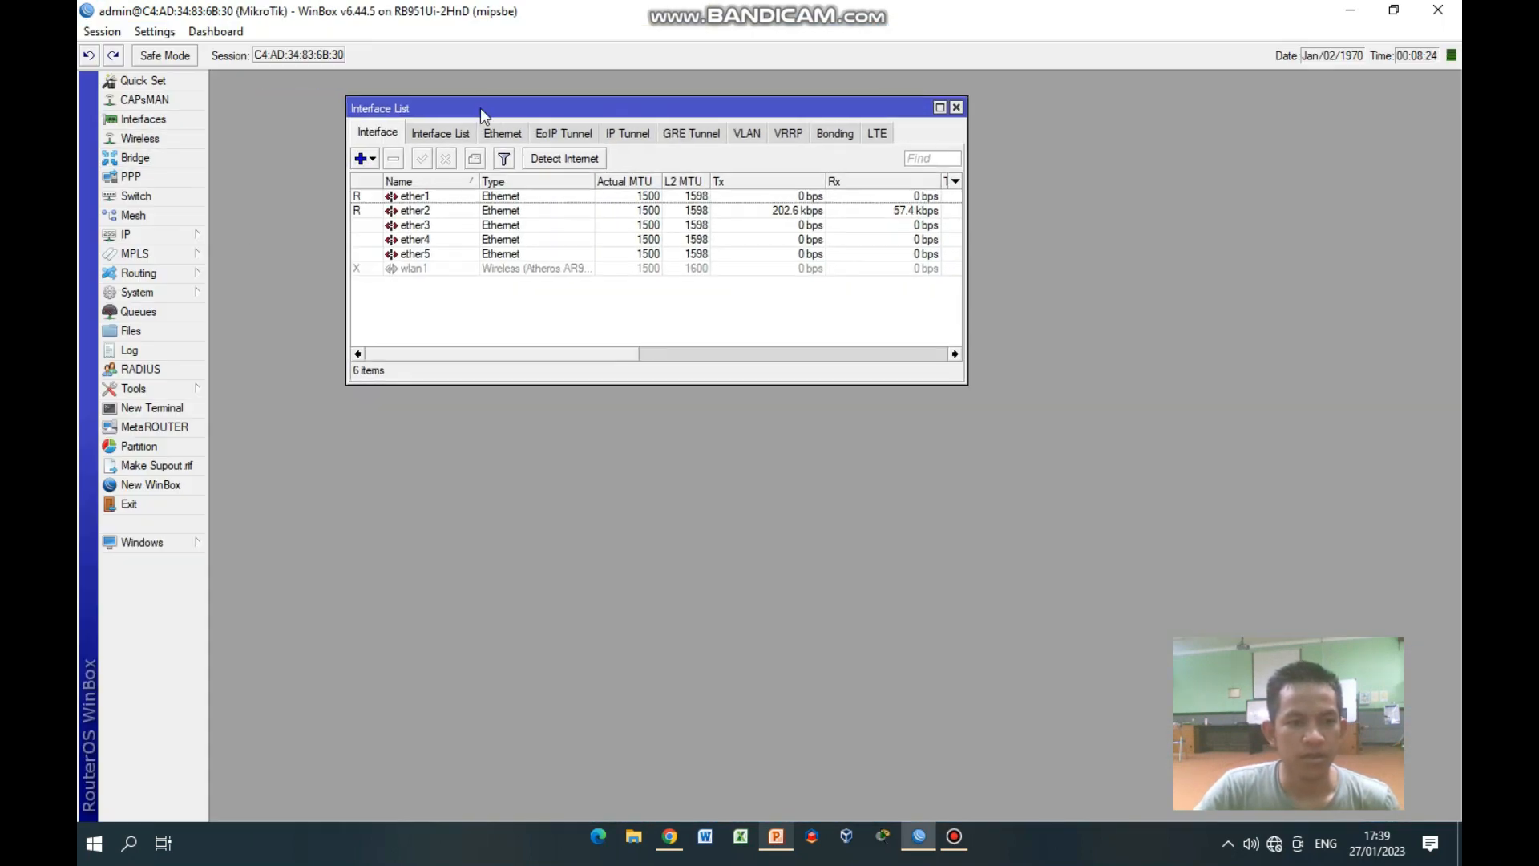
click(191, 234)
click(272, 273)
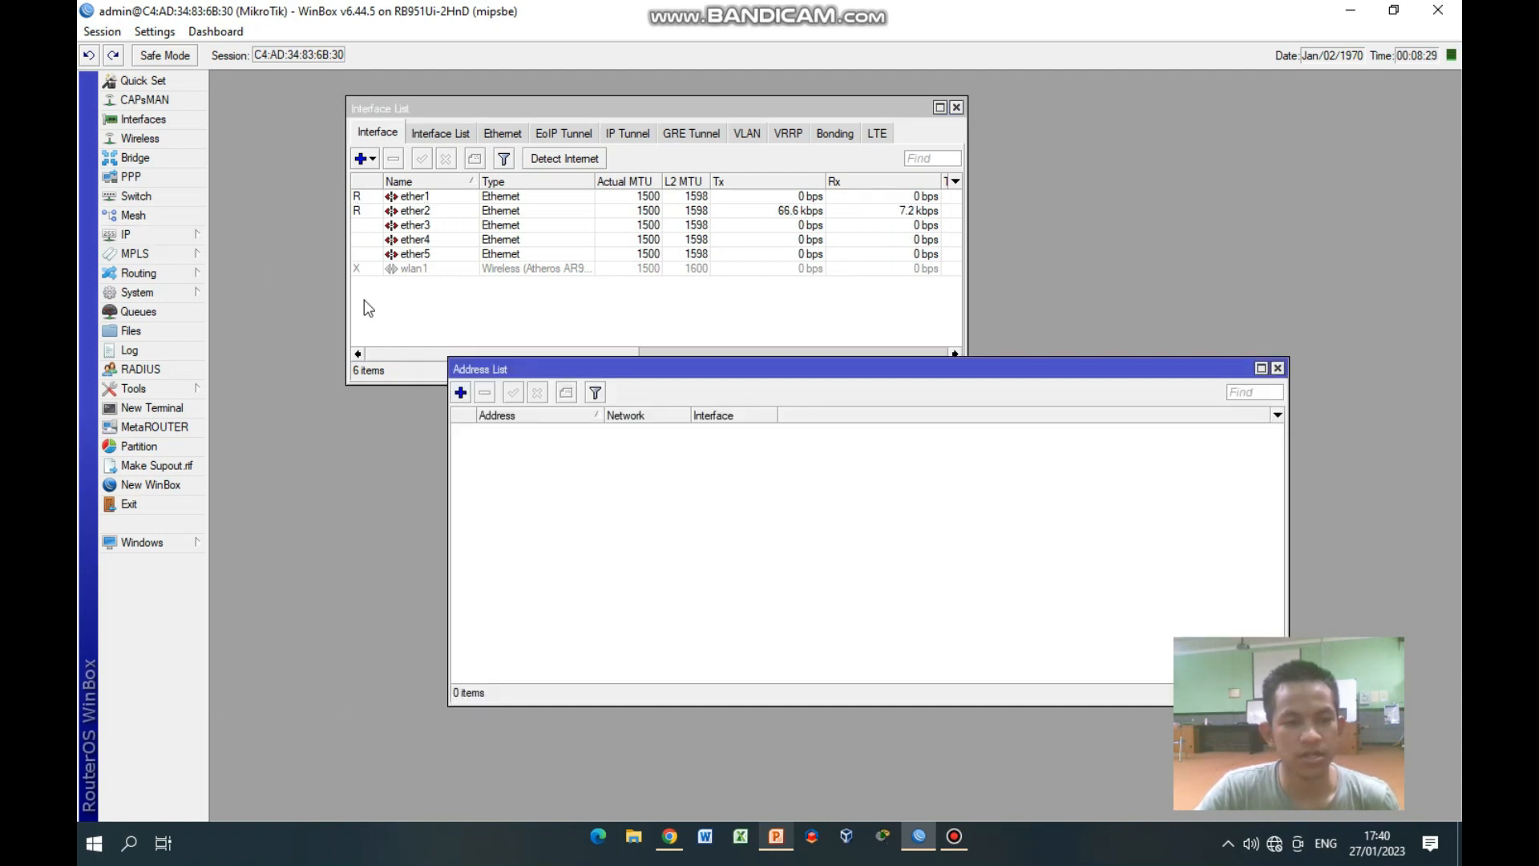
drag(486, 374, 649, 337)
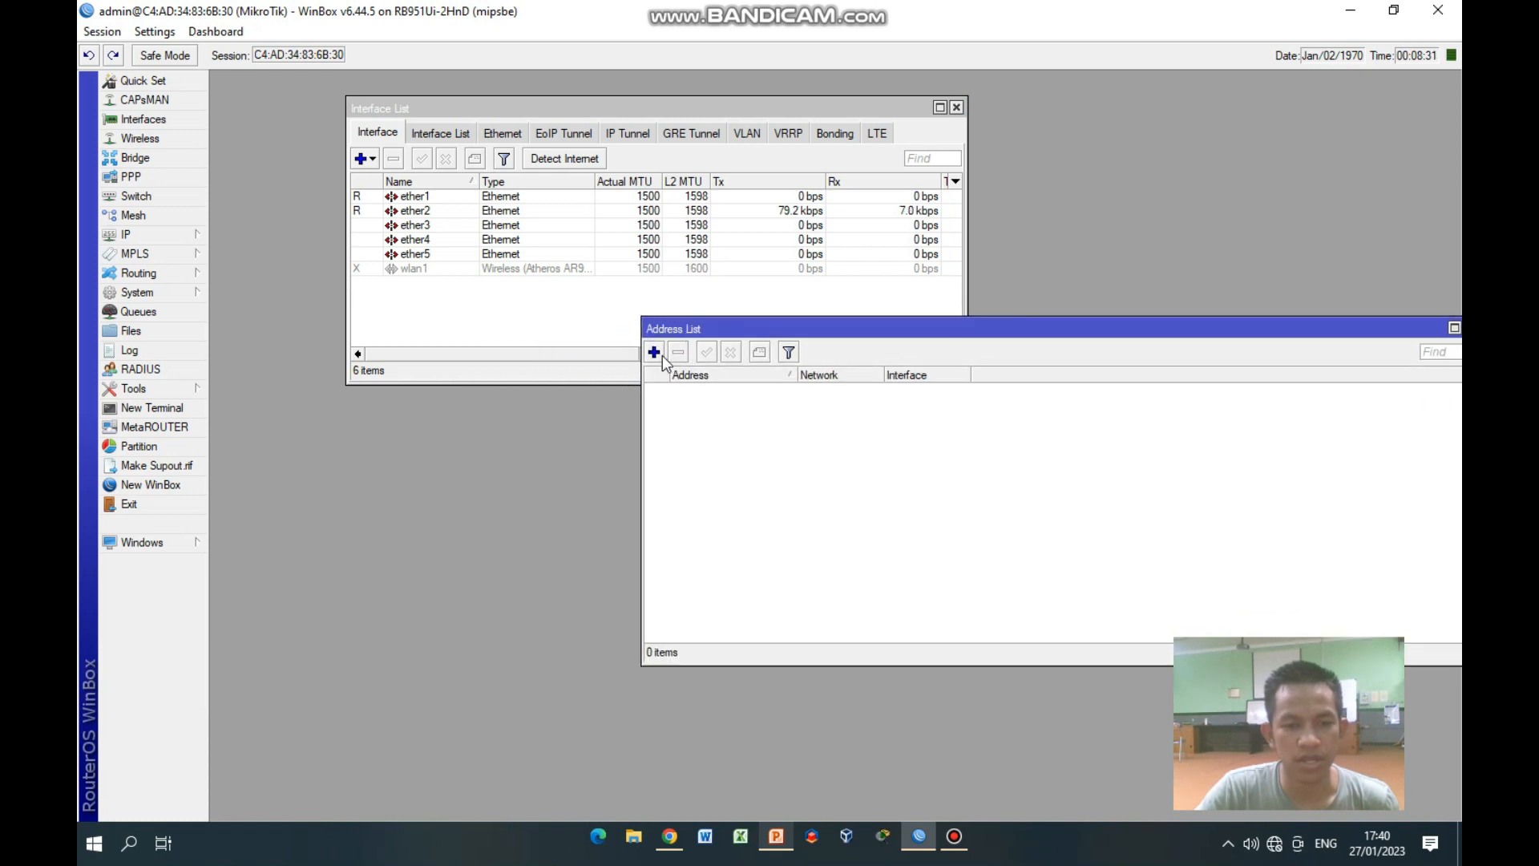
Add the IP address 10.10.10.2/27 to ether1, following the topology slide in PowerPoint
click(652, 350)
click(840, 425)
click(833, 438)
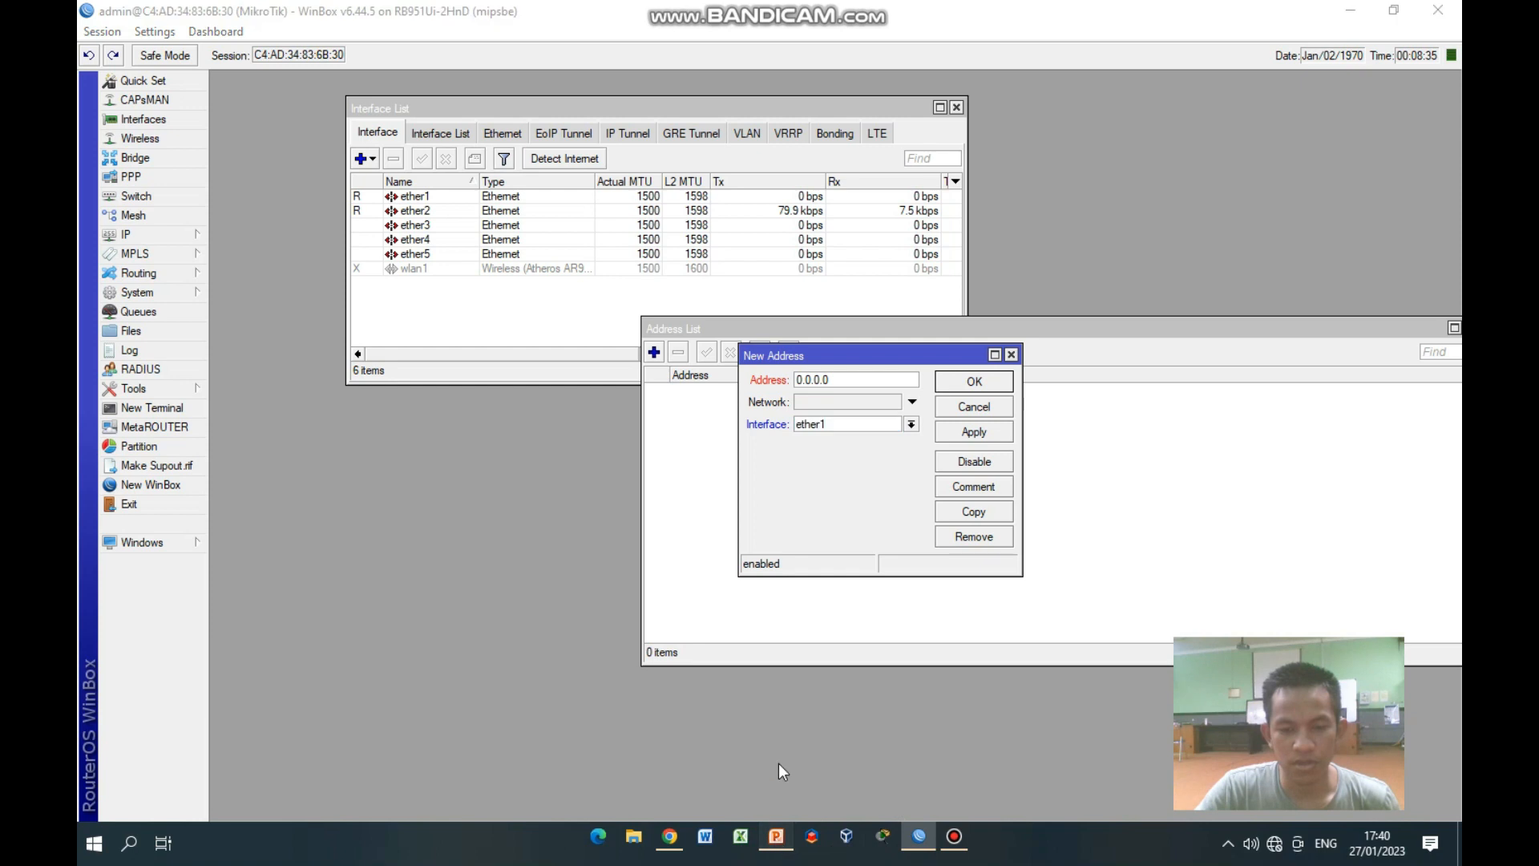
click(781, 770)
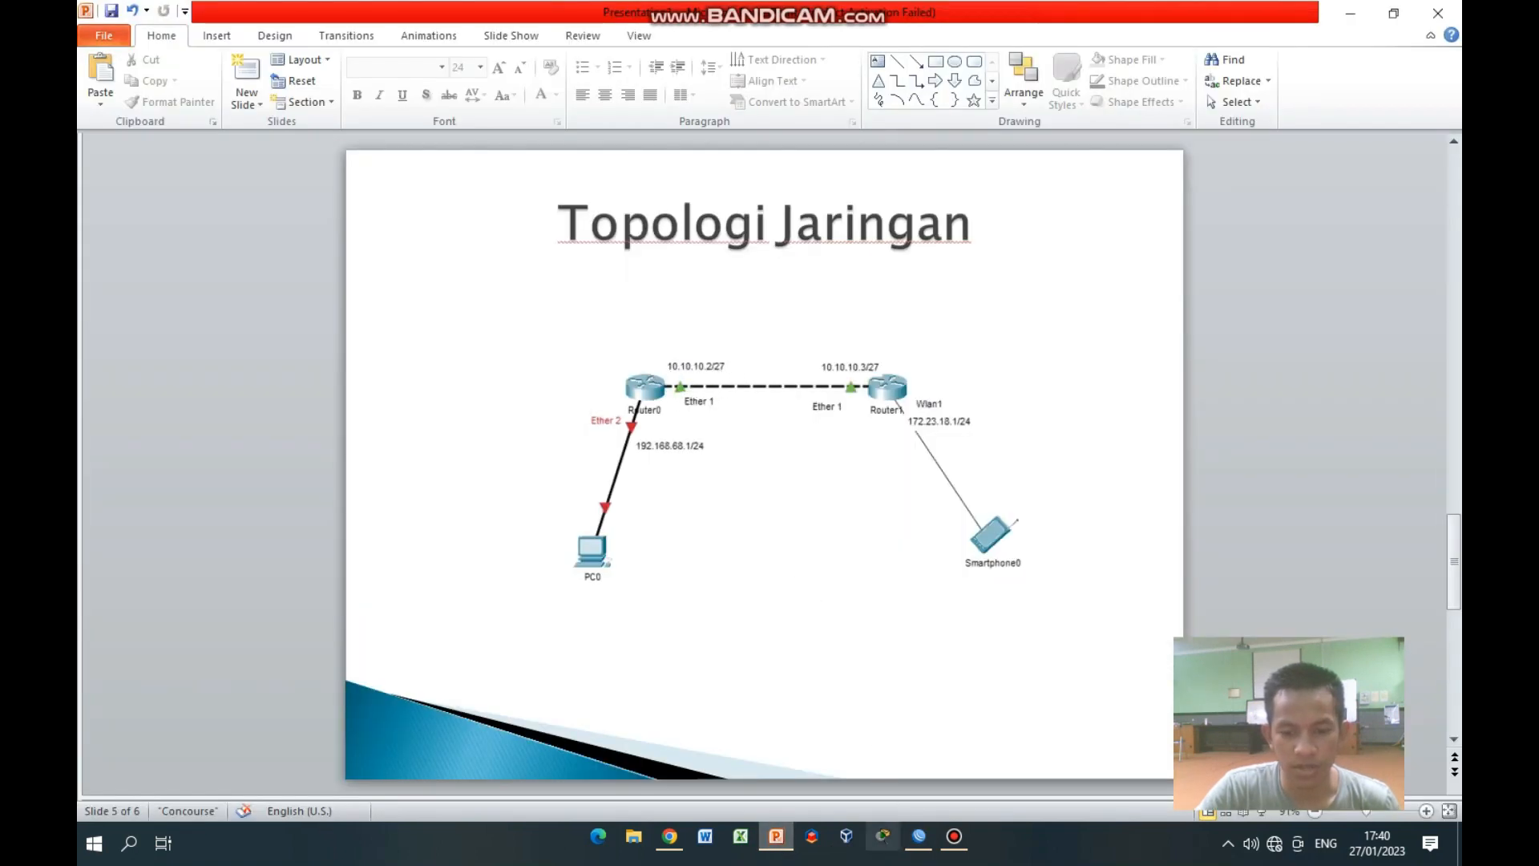
click(916, 838)
text(10.10.10.)
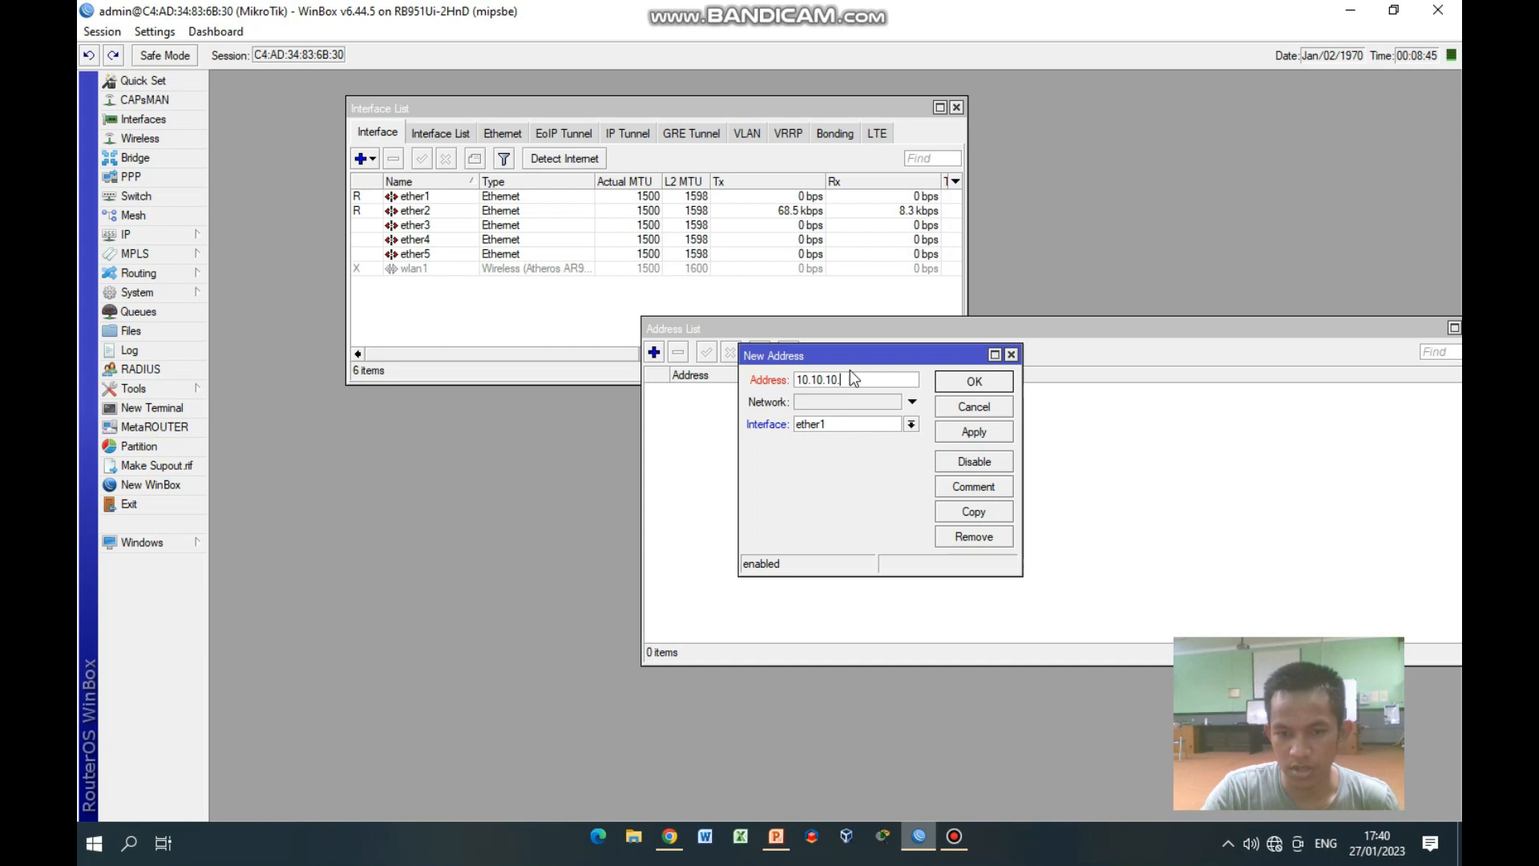
text(2)
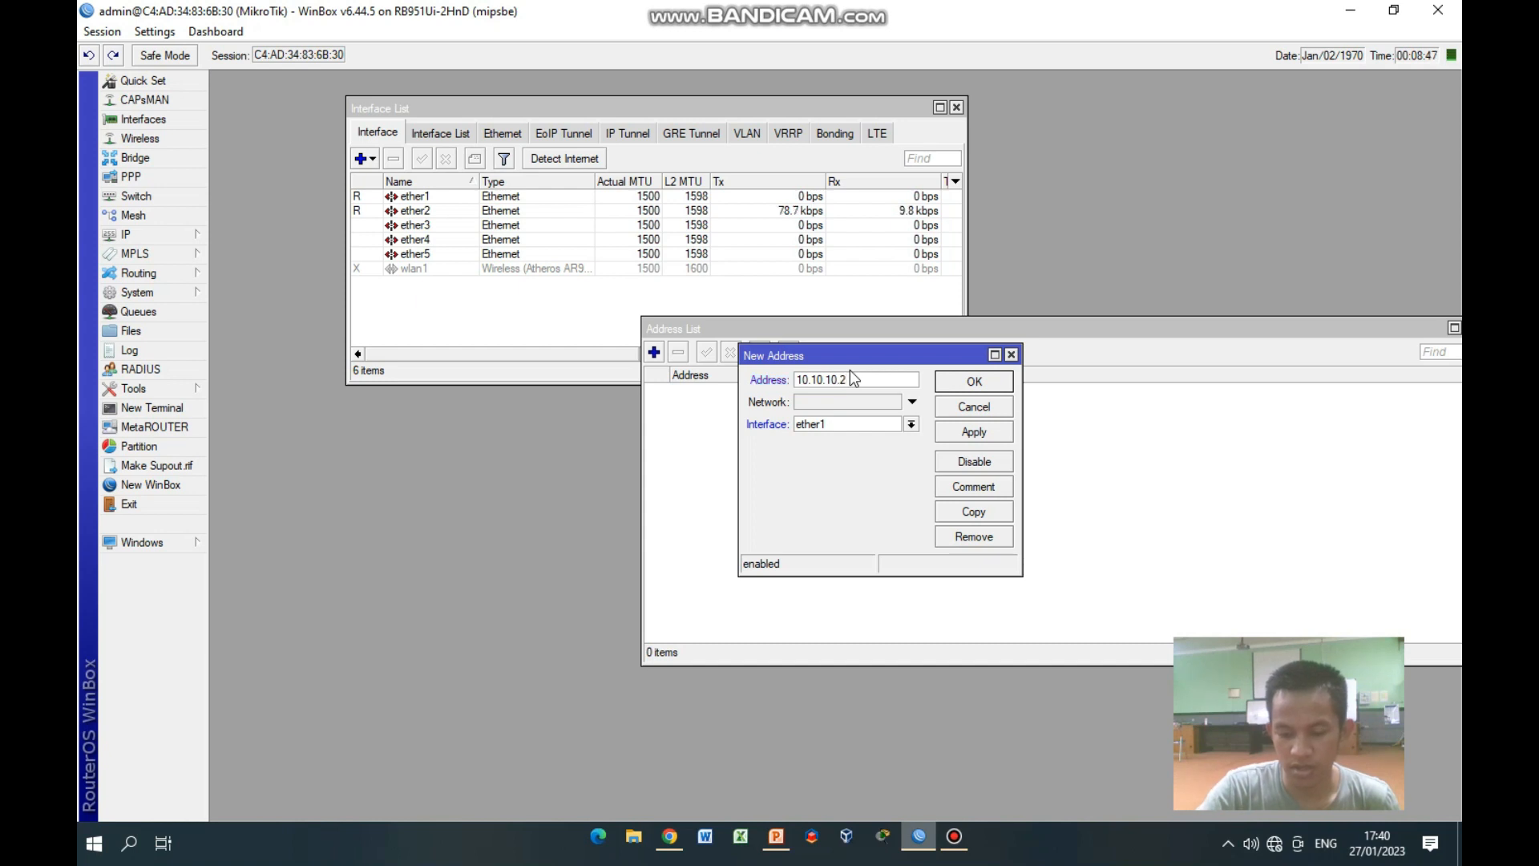
text(/27)
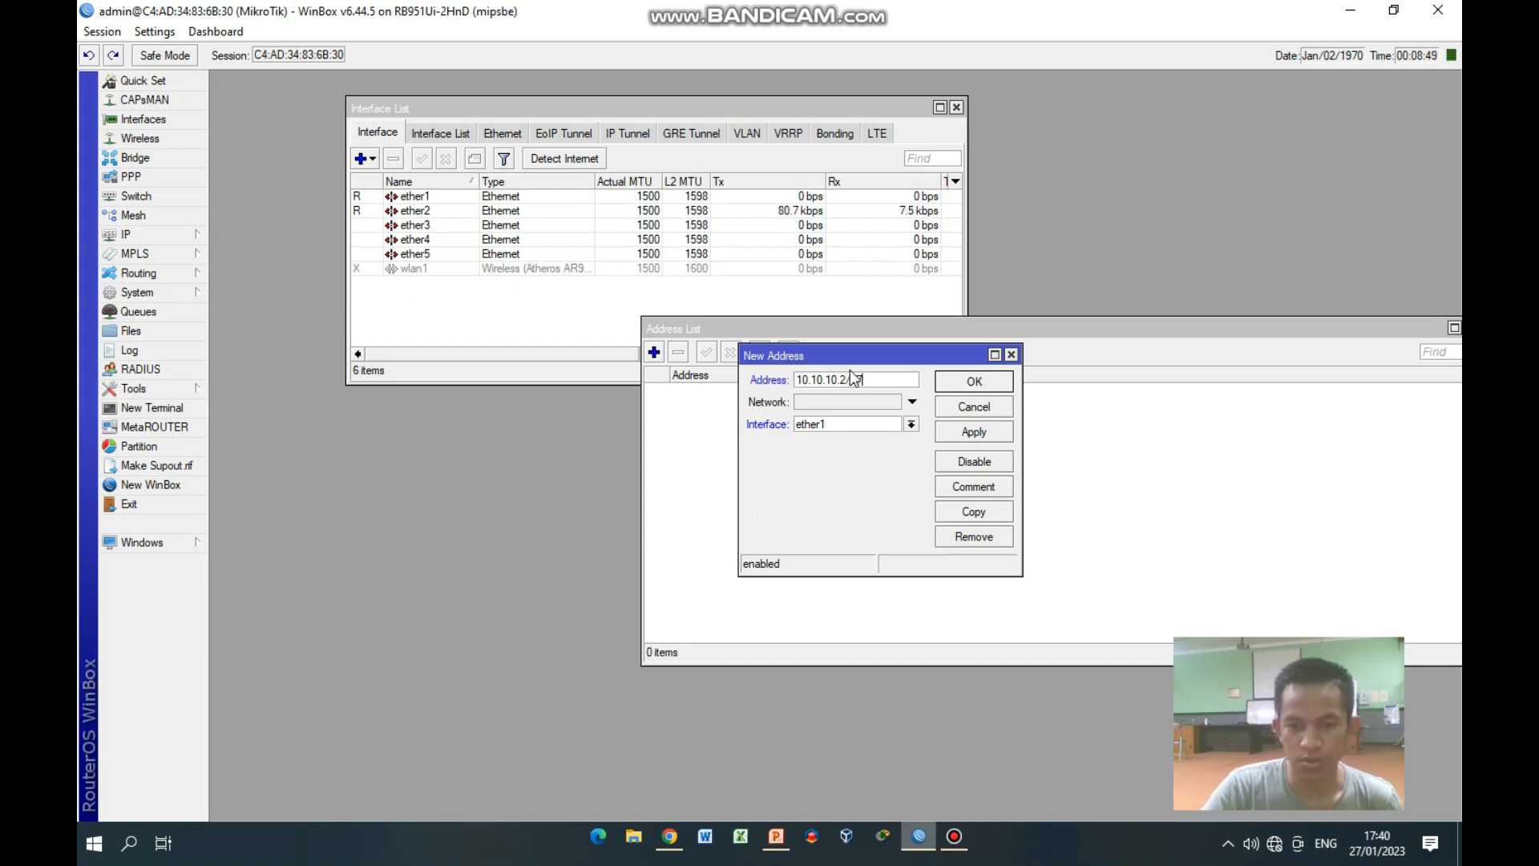
click(994, 383)
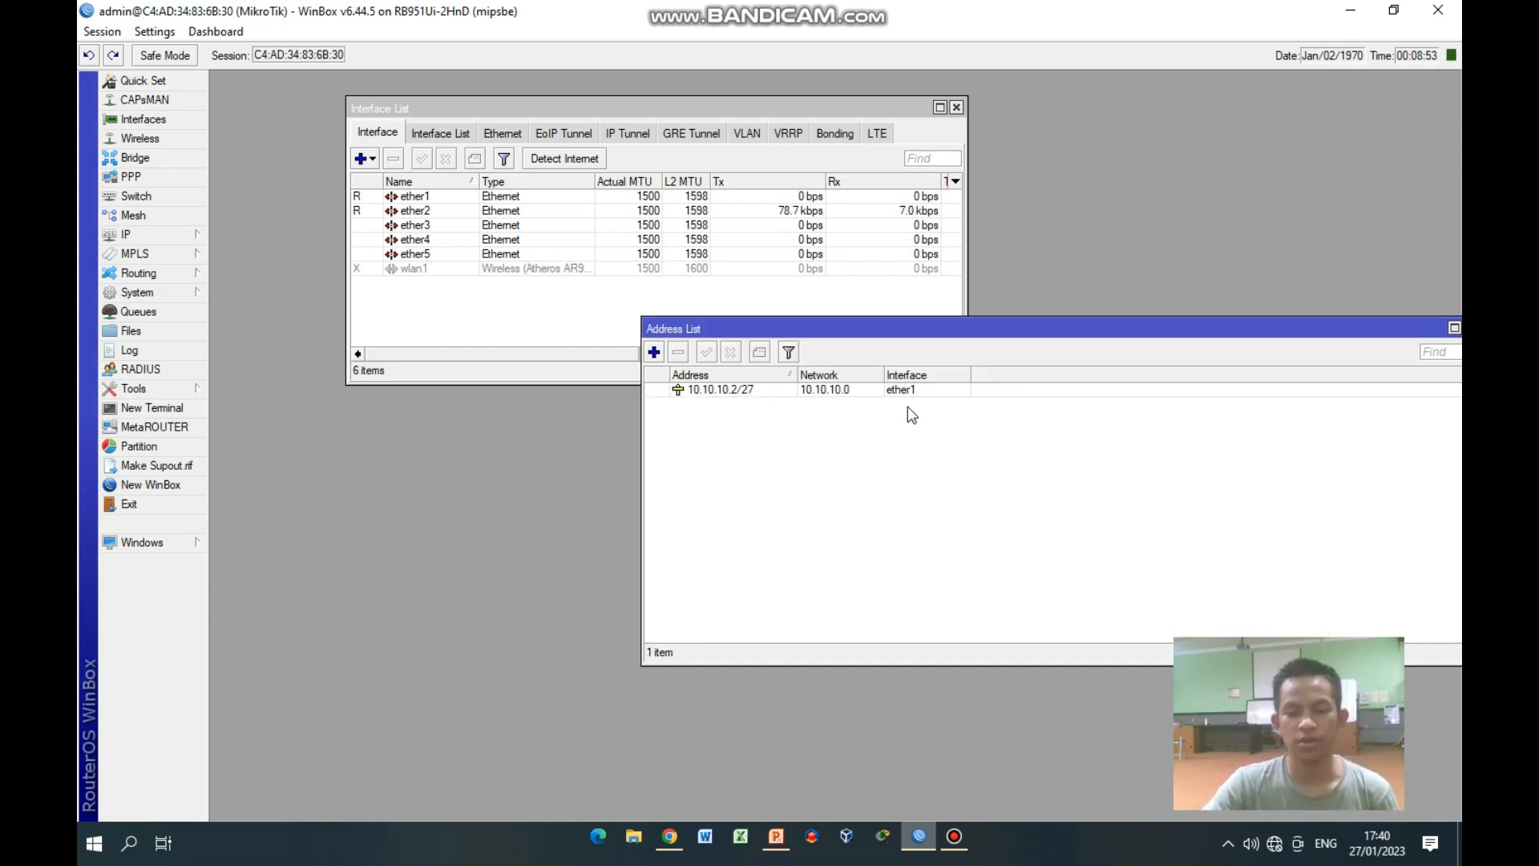
Add the IP address 192.168.68.1/24 to ether2, following the topology slide in PowerPoint
click(654, 353)
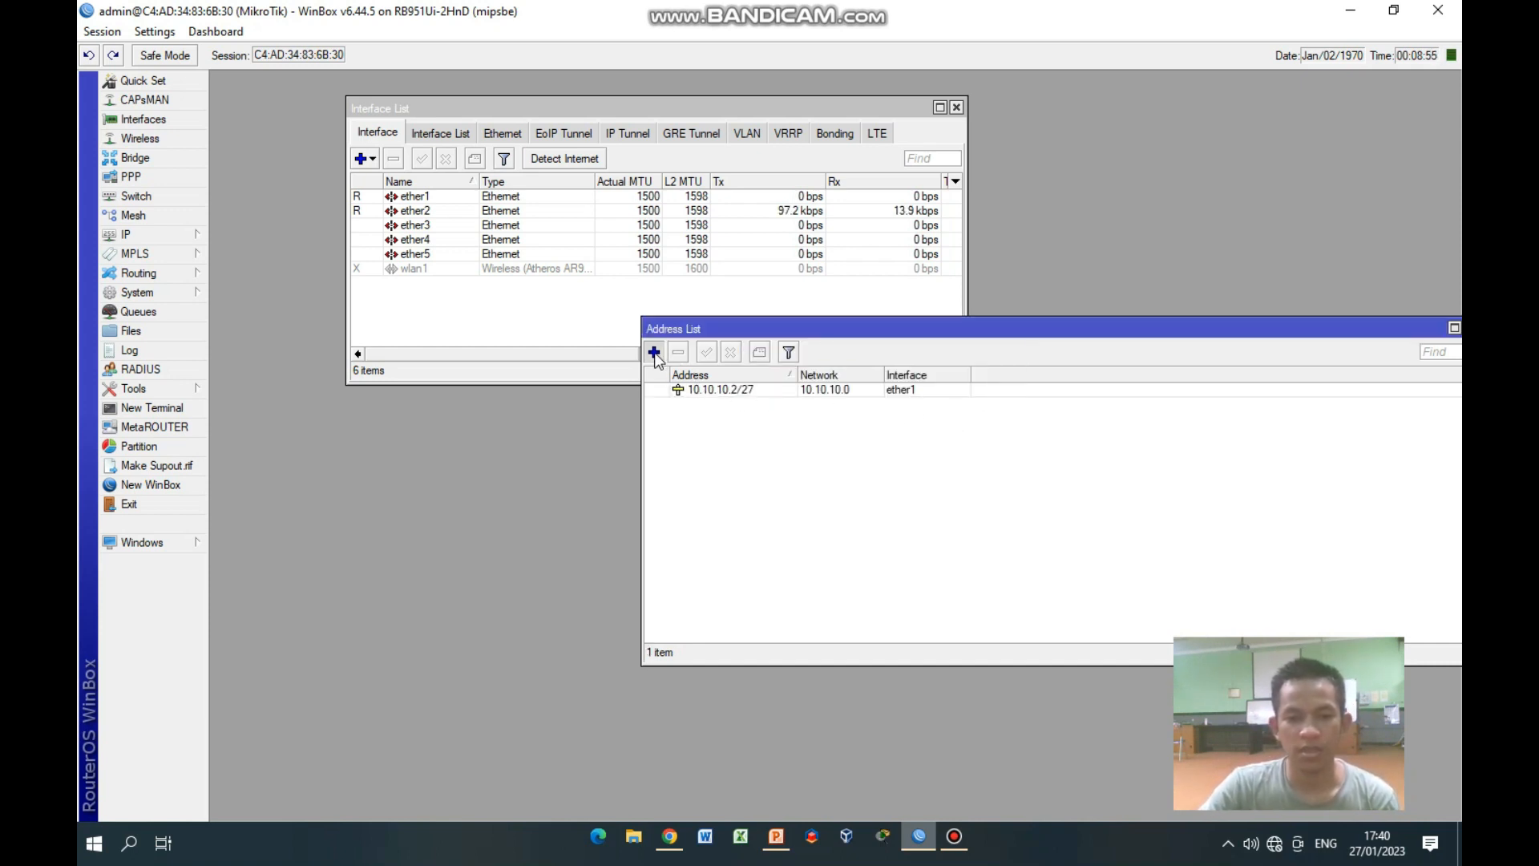
click(878, 427)
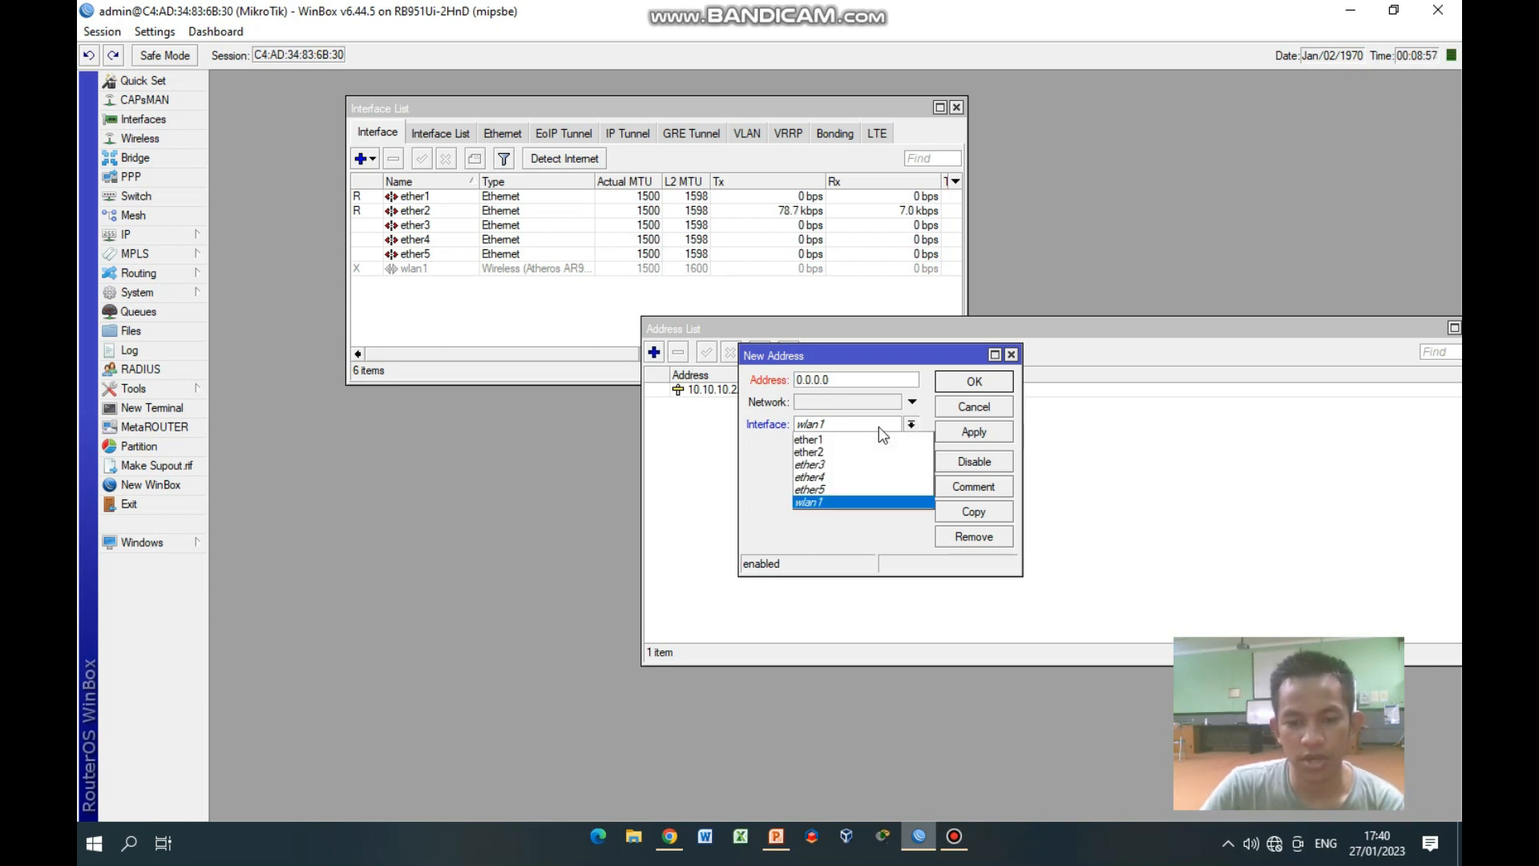
click(879, 452)
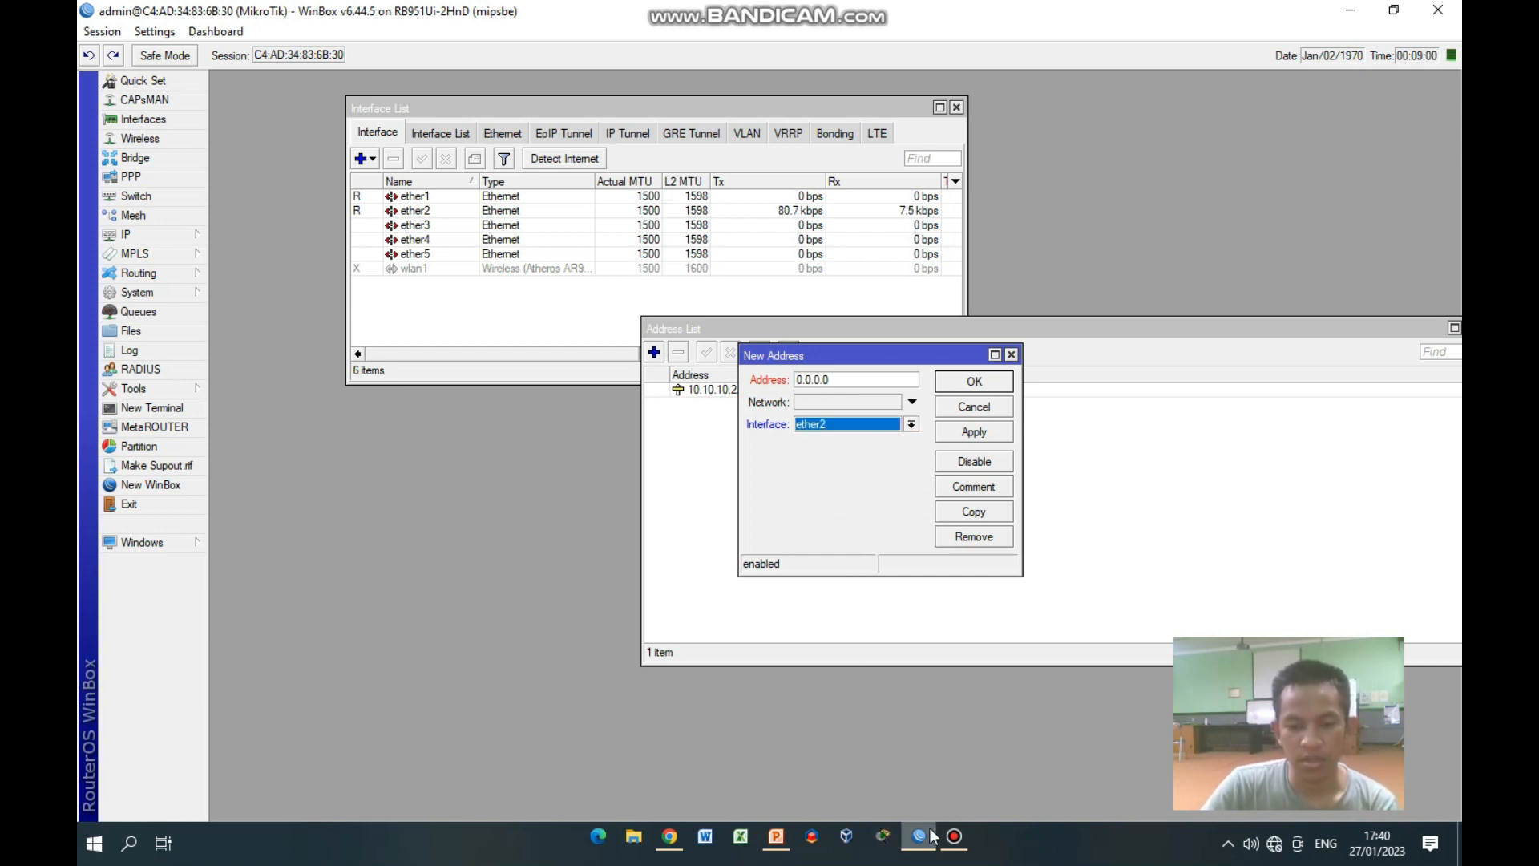
click(776, 836)
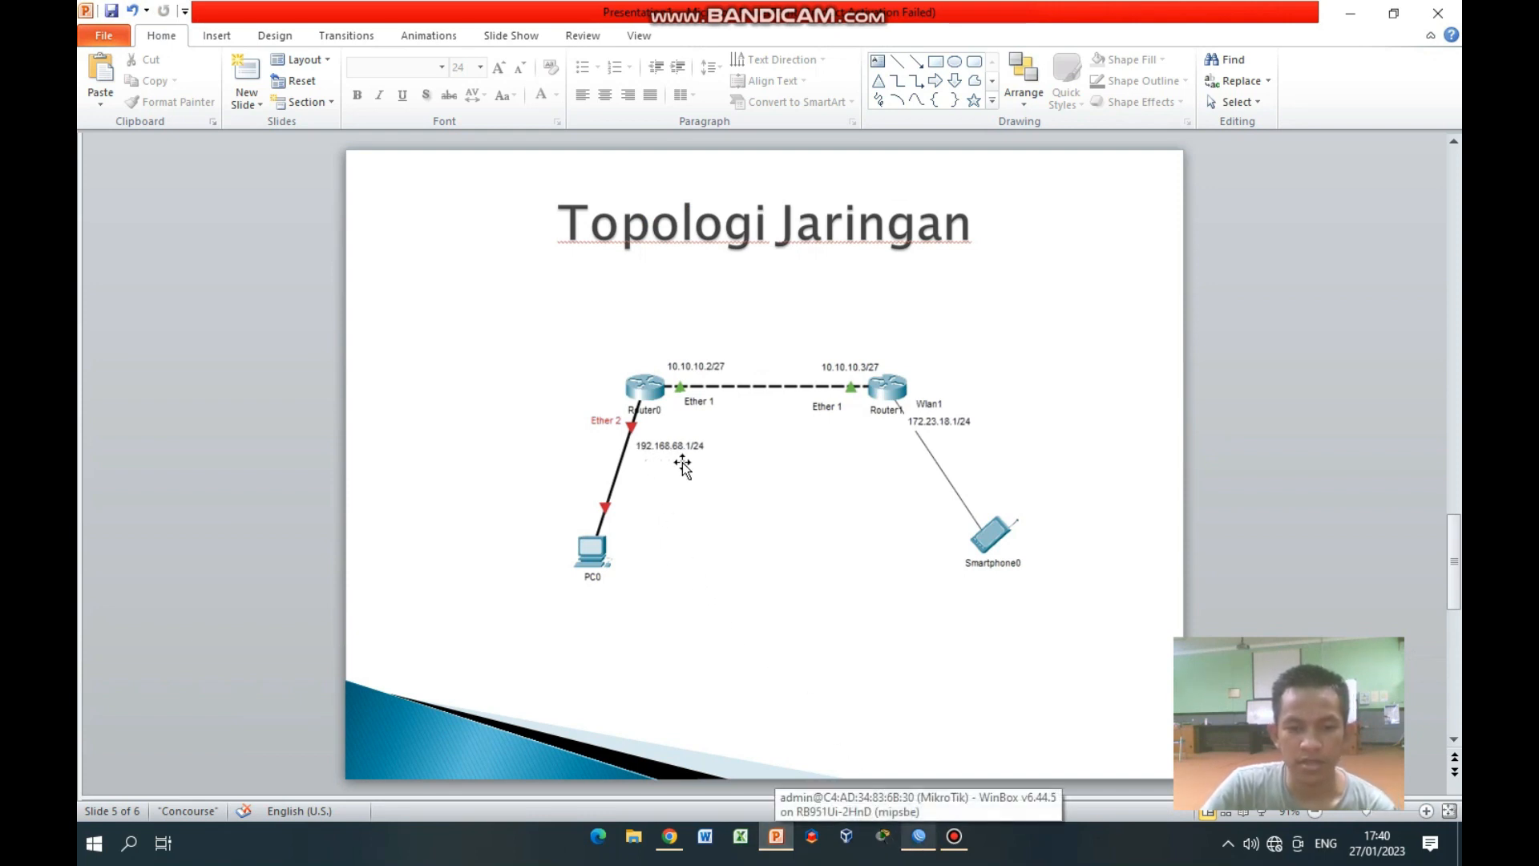
click(928, 842)
text(1)
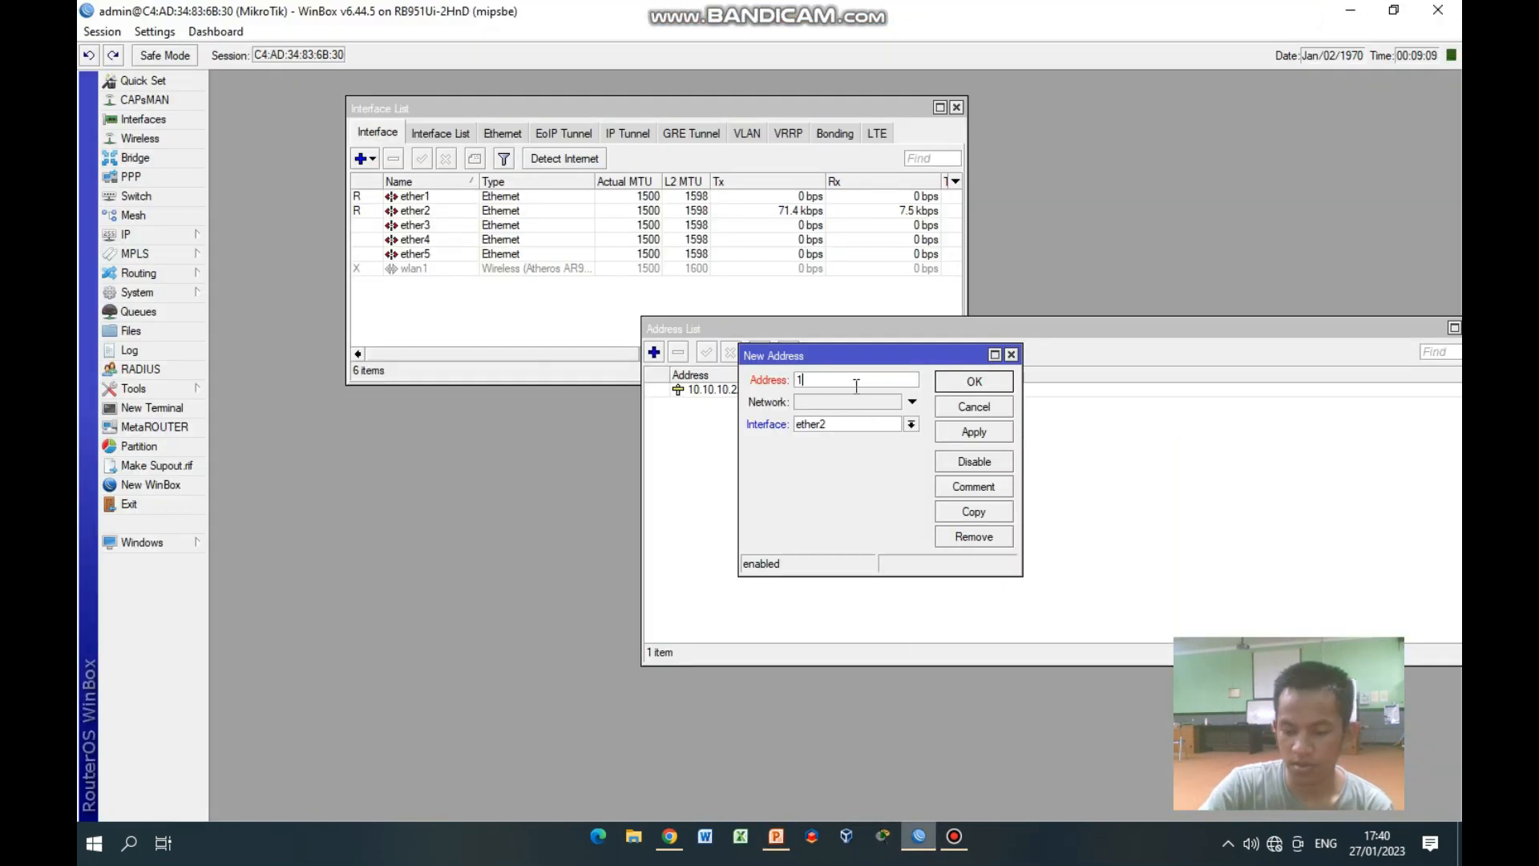
text(92.168.68.1)
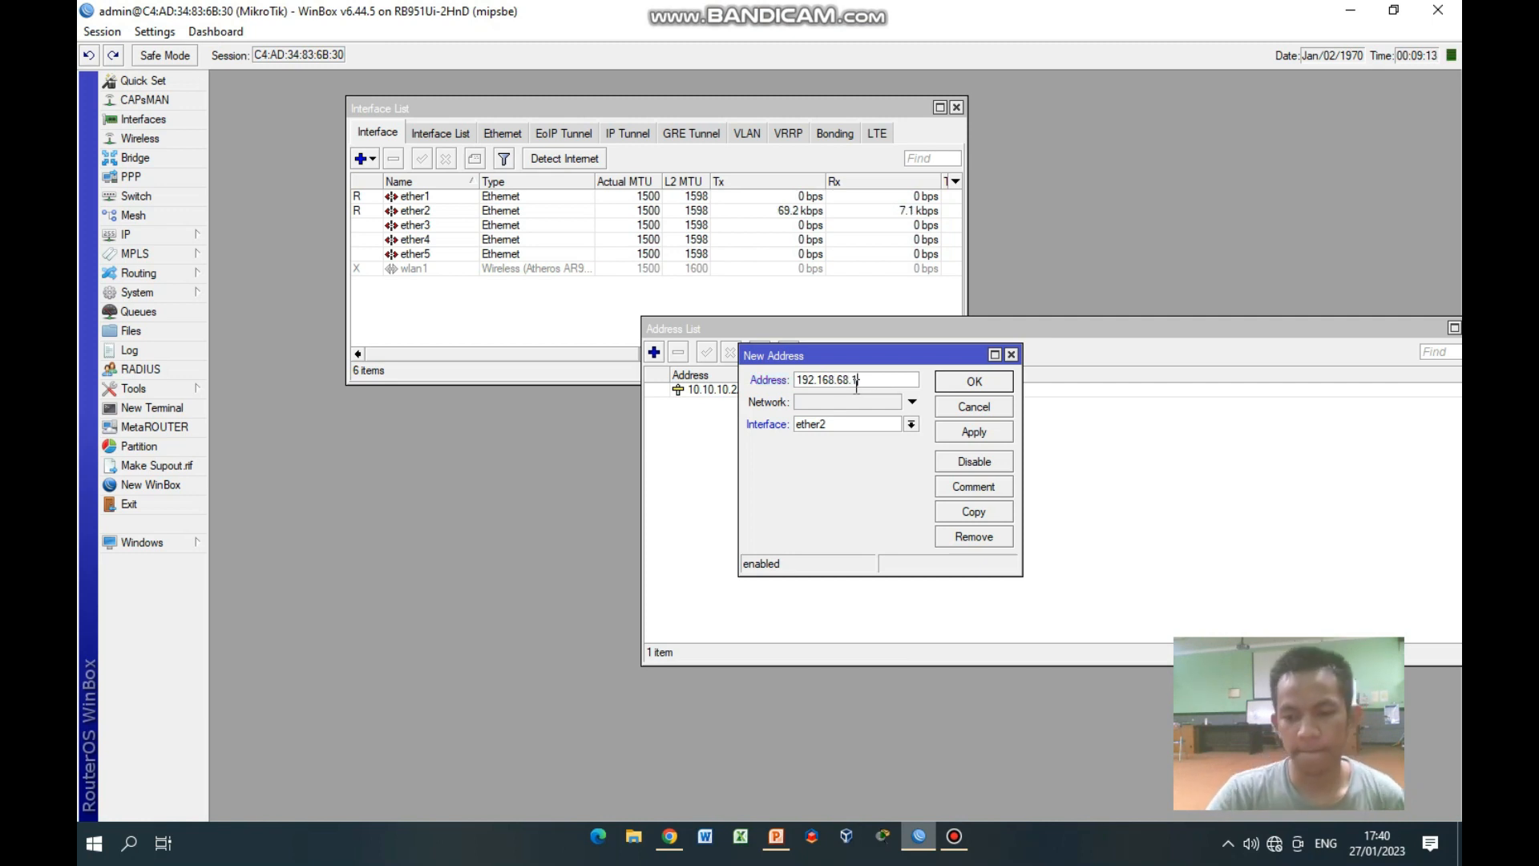
text(/24)
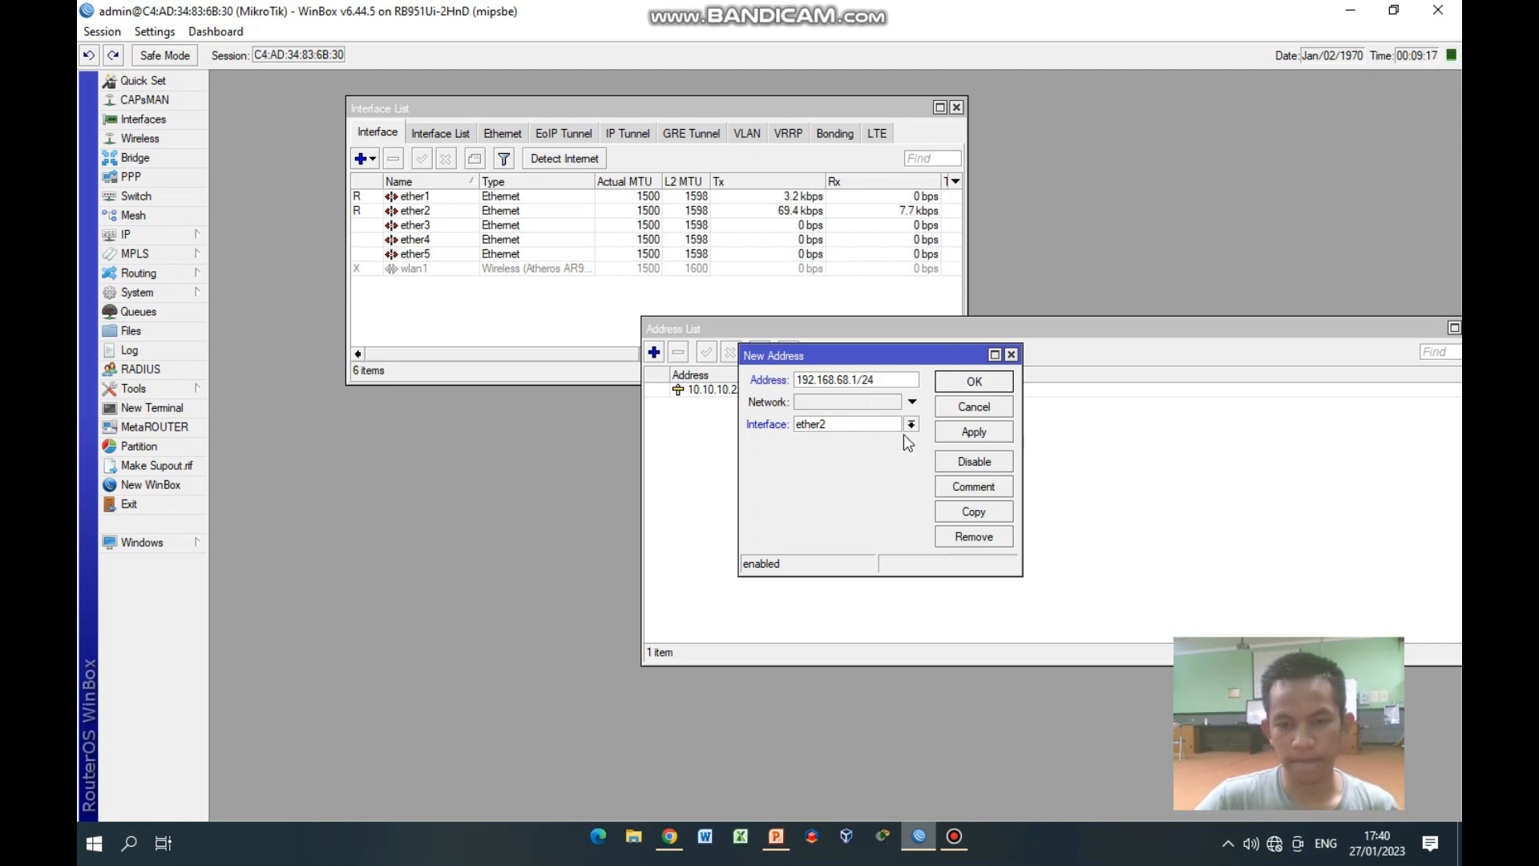
click(986, 383)
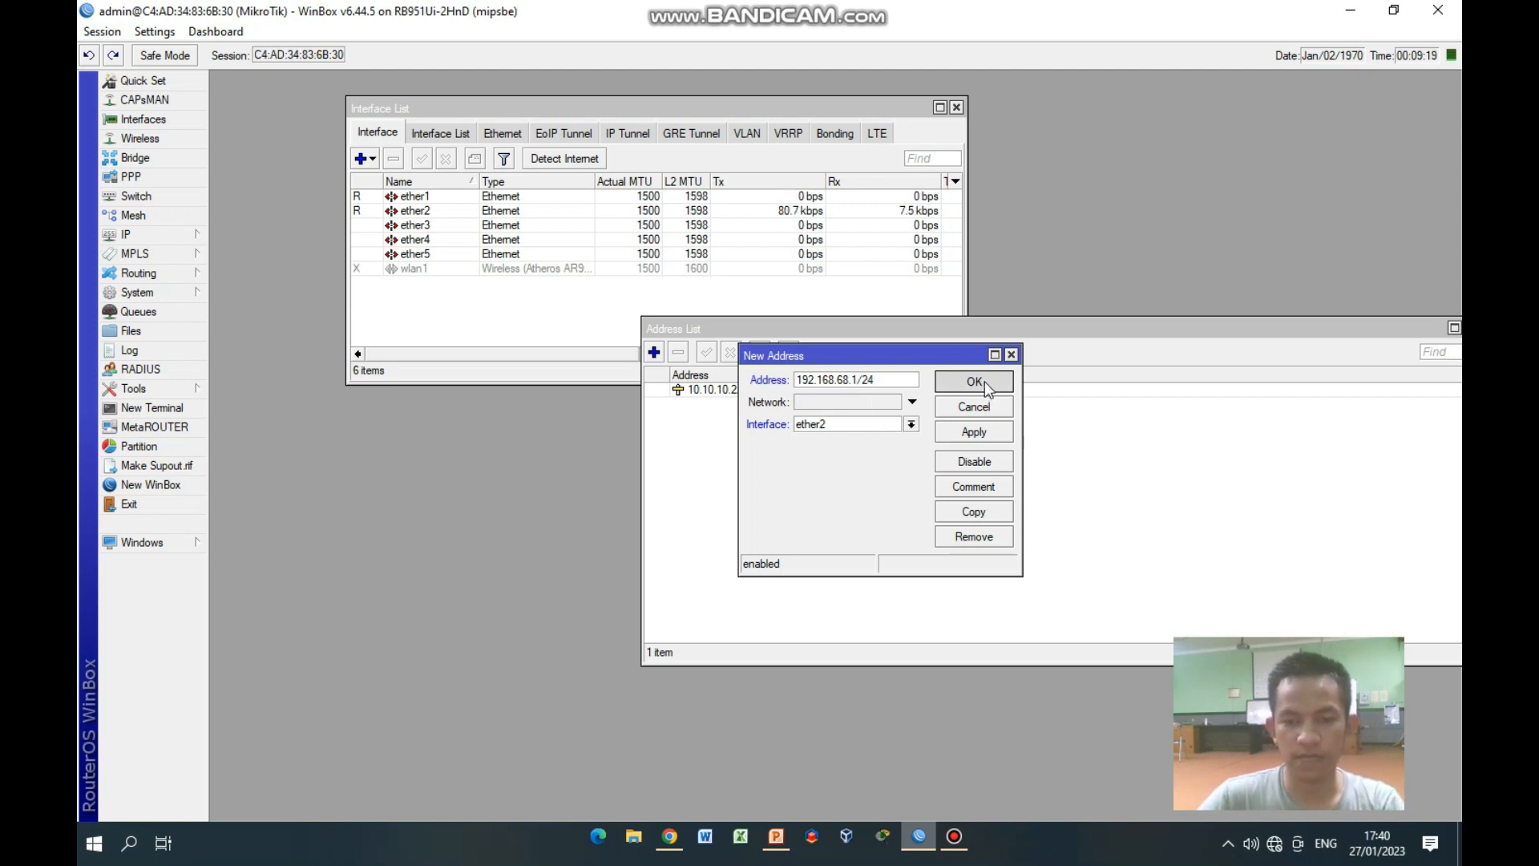
drag(860, 328, 727, 305)
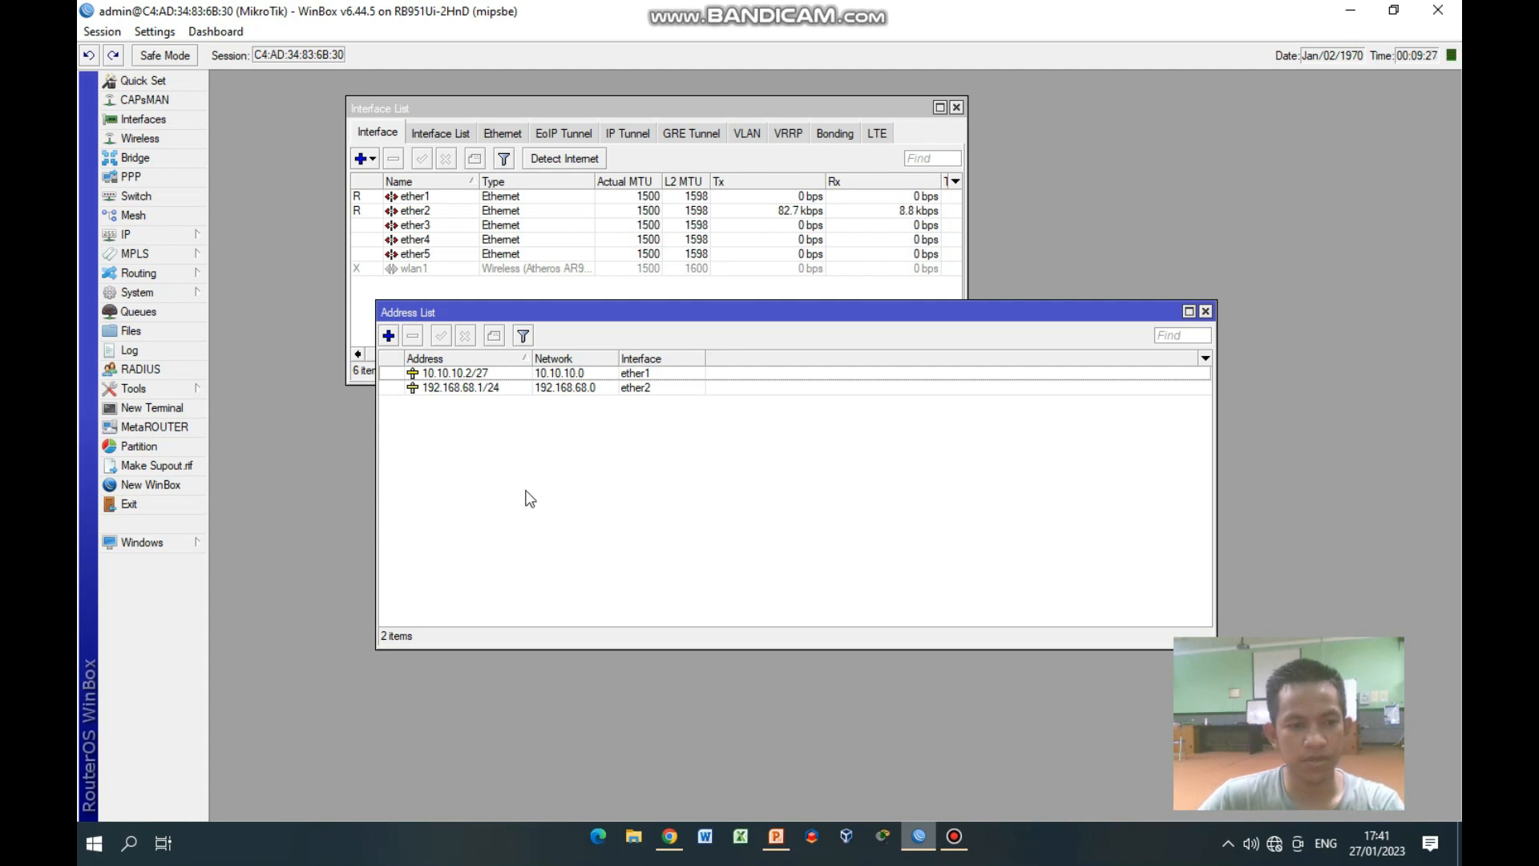
Open the second router's DHCP Server window and position it so the address list entries can be seen
click(180, 234)
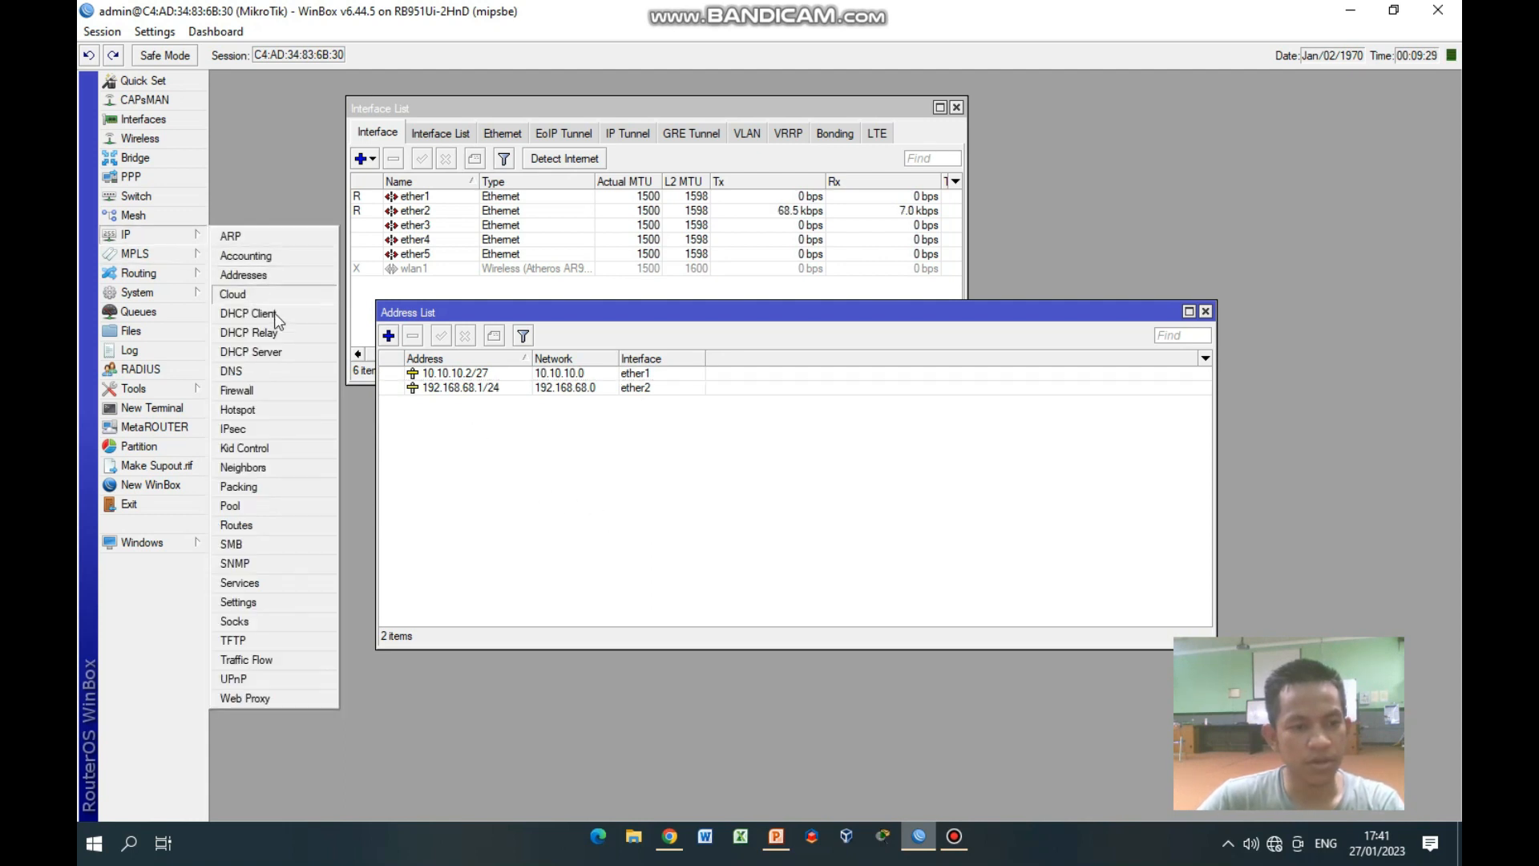
click(276, 354)
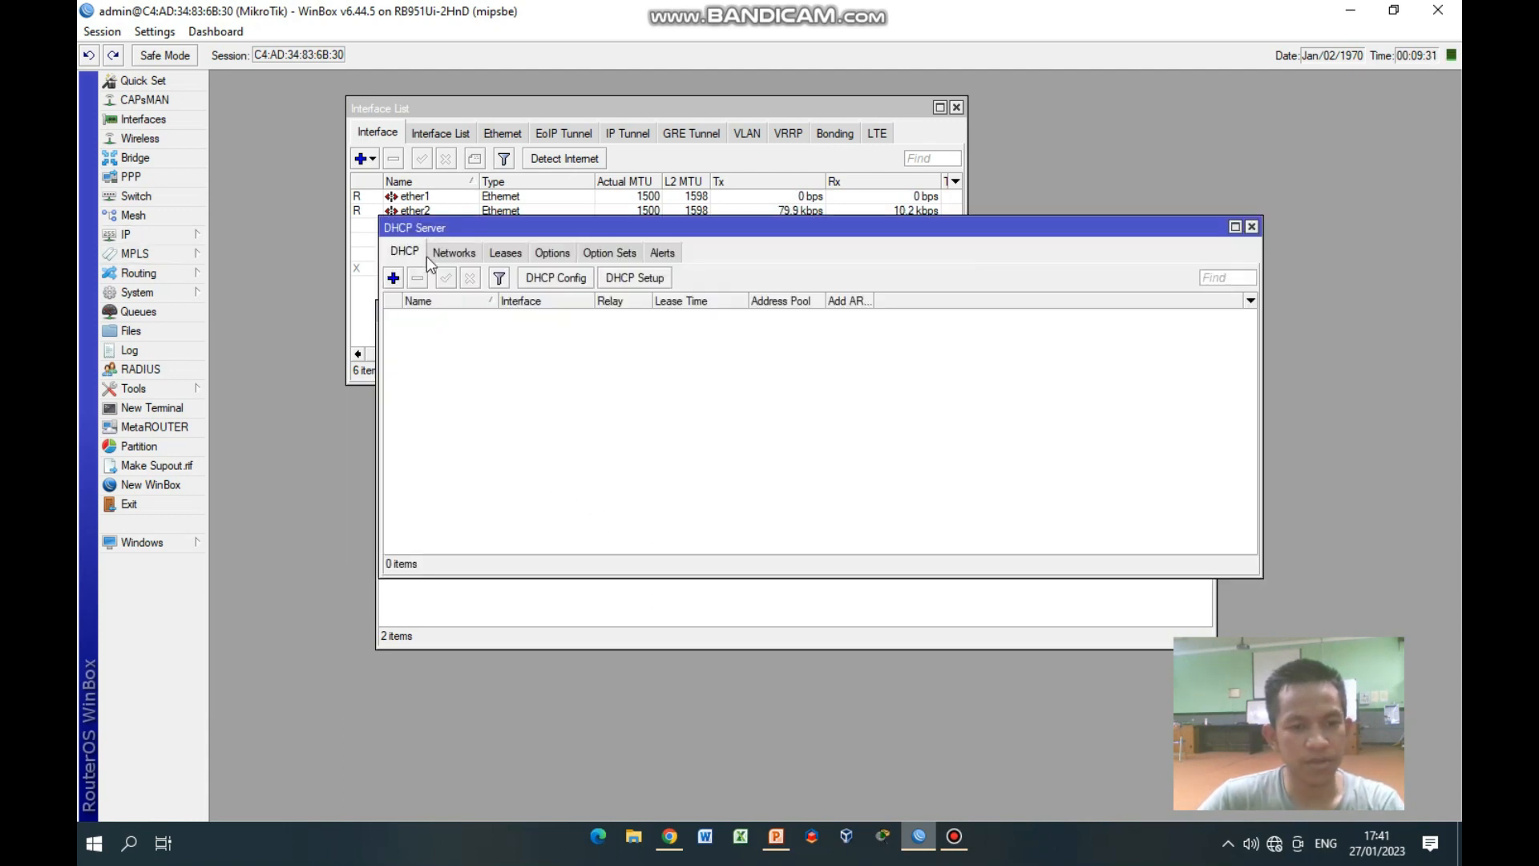
drag(465, 228, 669, 302)
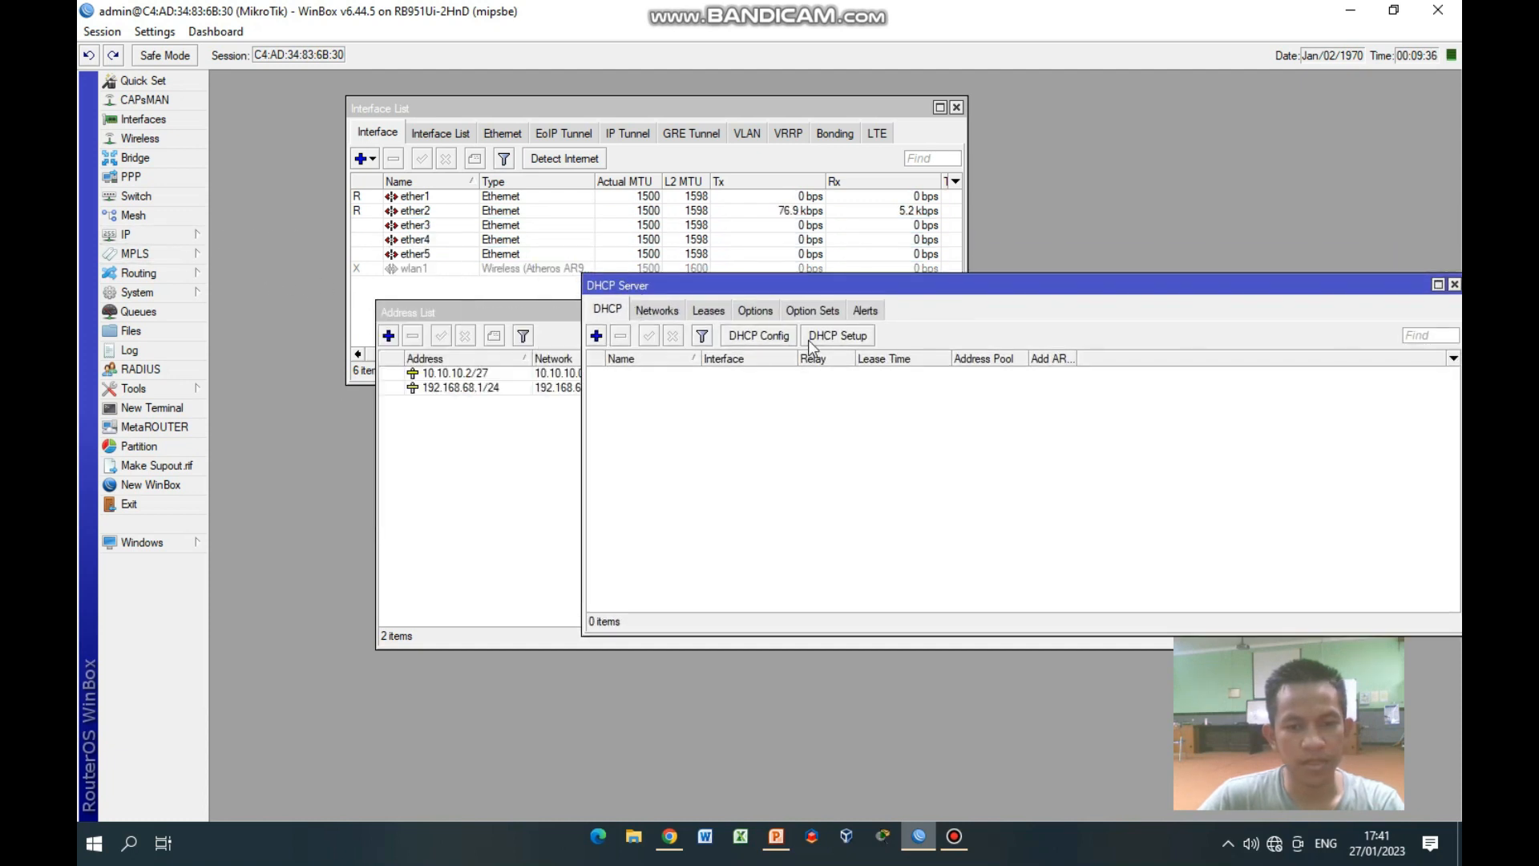
Run DHCP Setup on ether2, accepting every proposed default through to completion
click(847, 337)
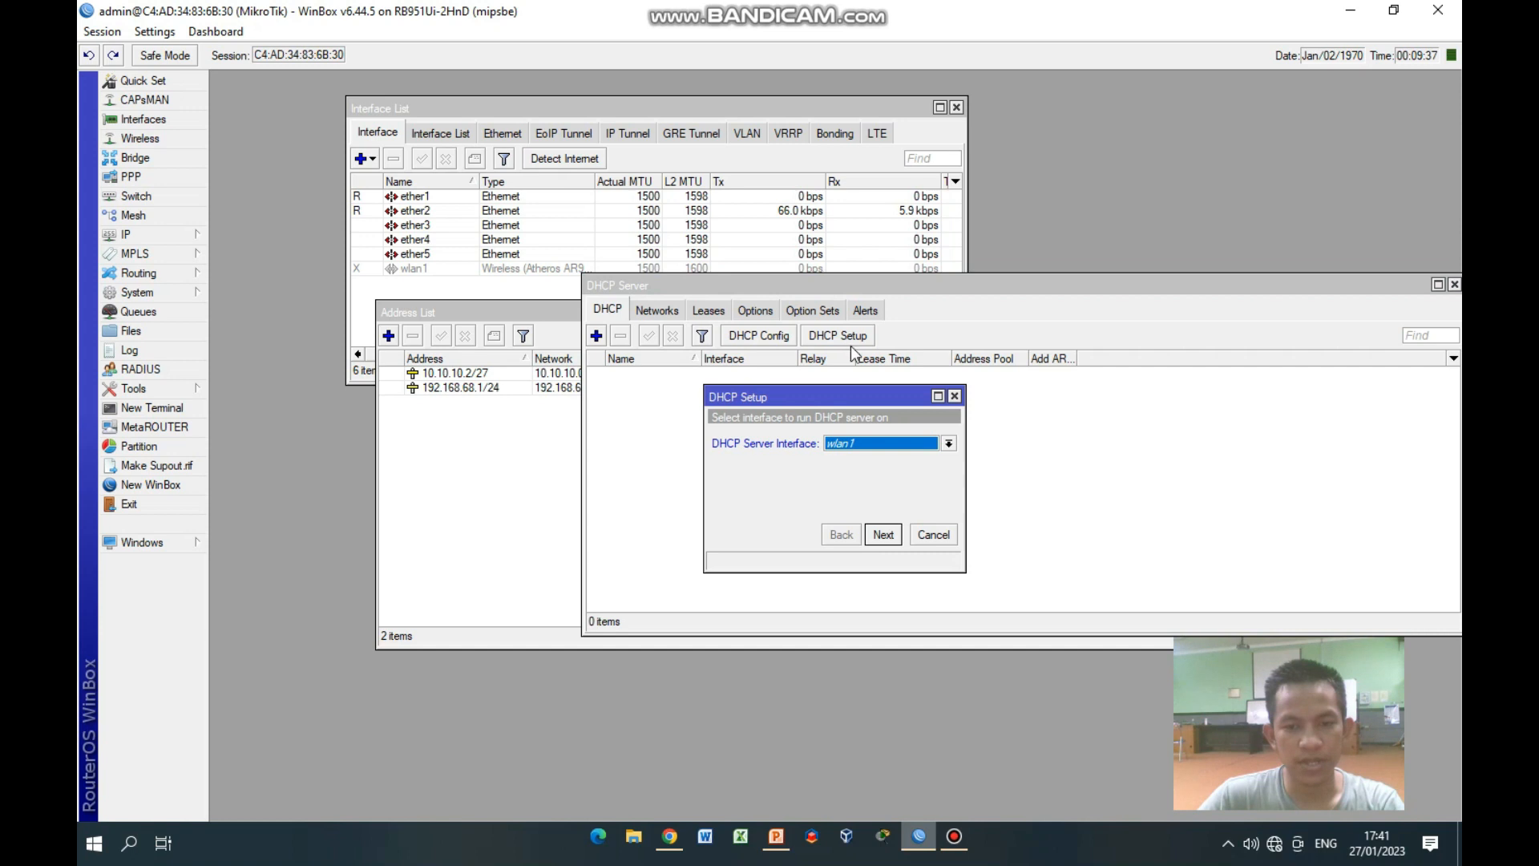
click(868, 441)
click(869, 471)
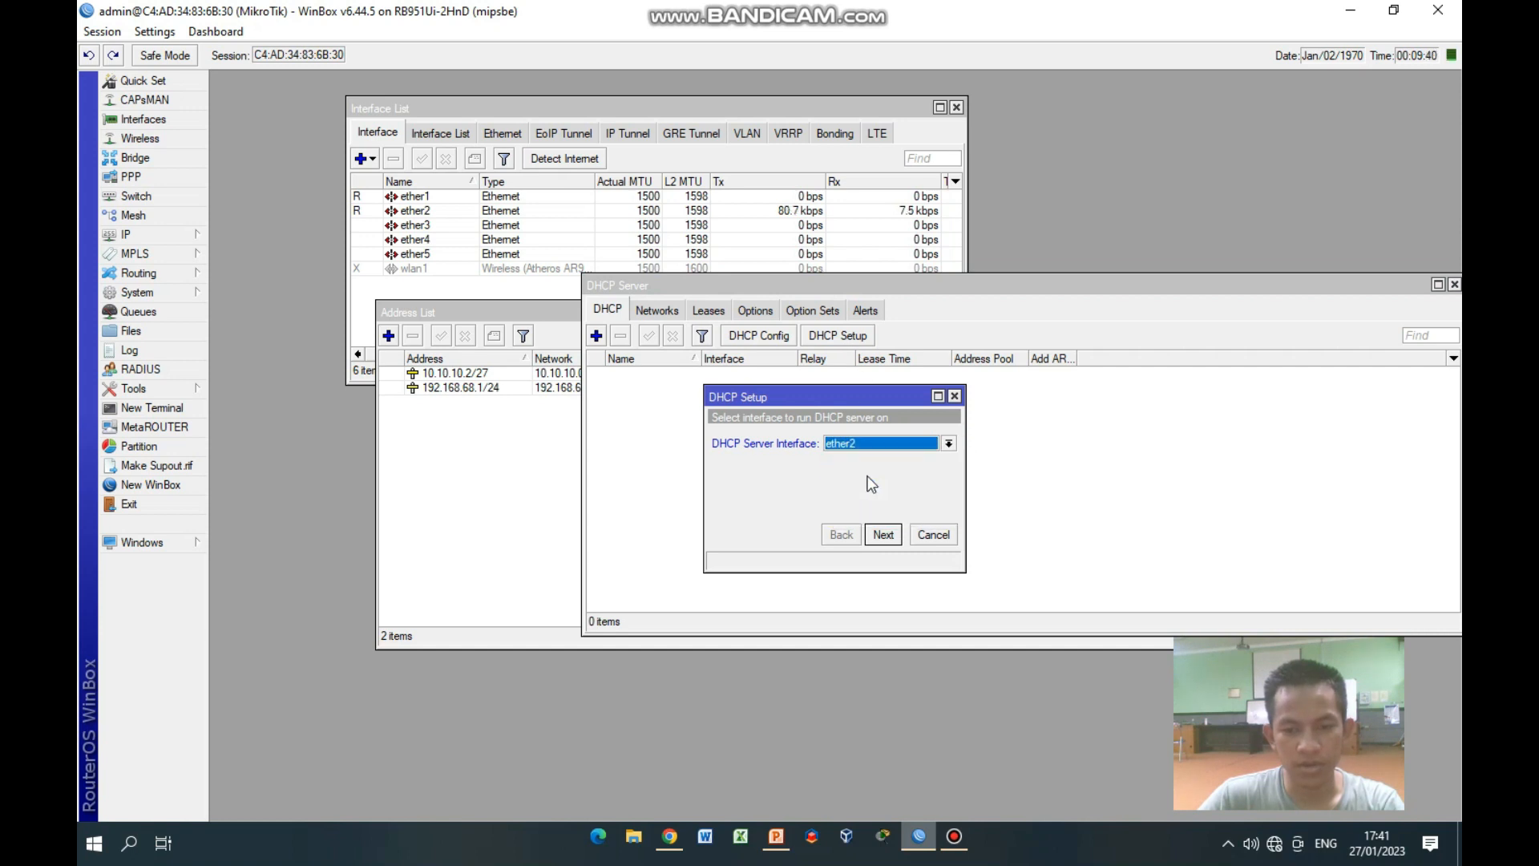
drag(887, 397, 980, 411)
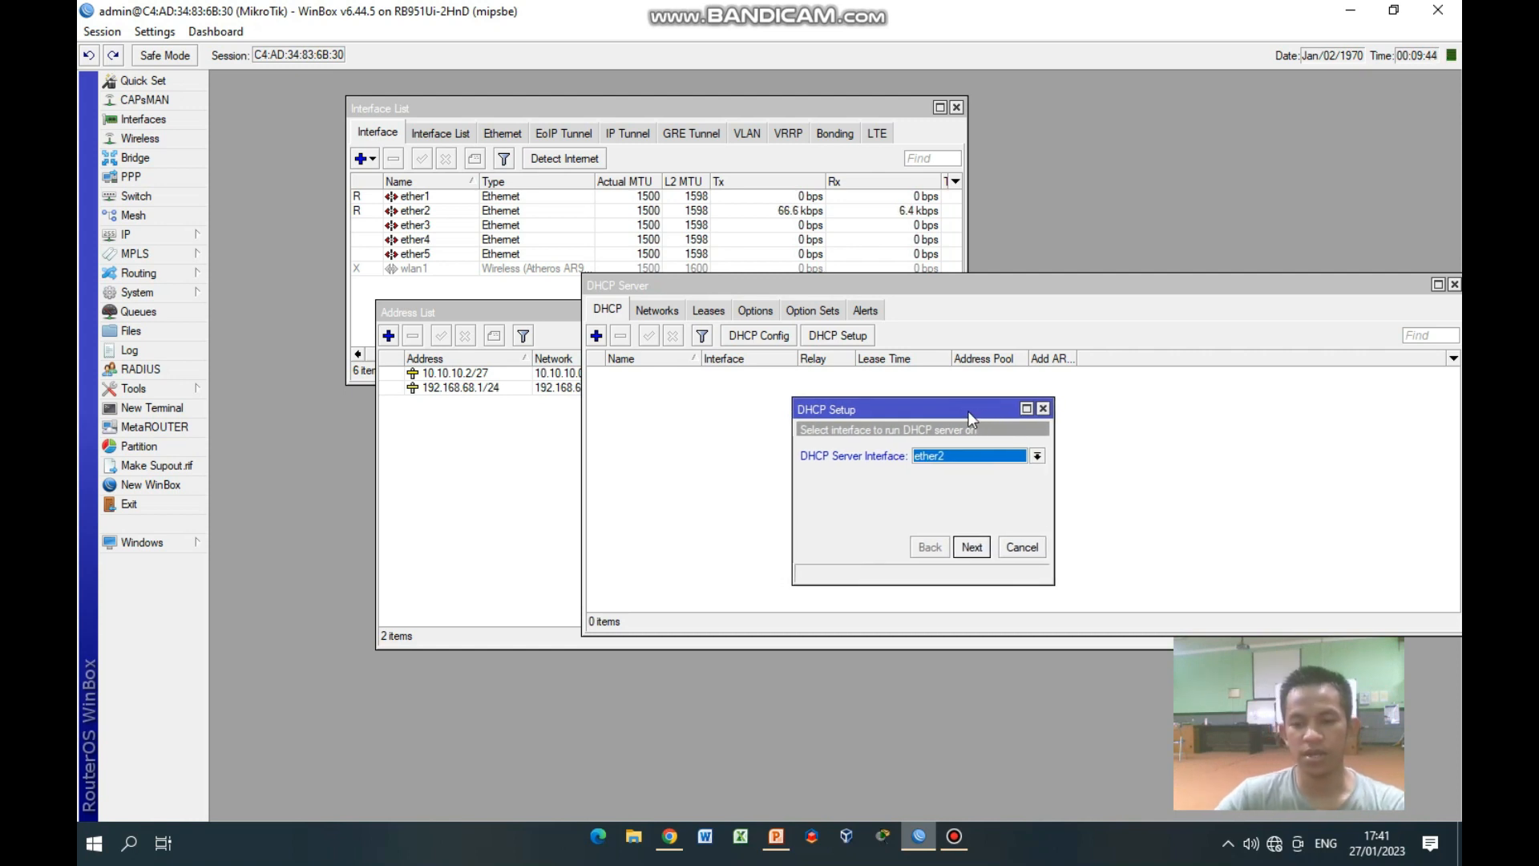
click(972, 547)
click(973, 547)
click(971, 546)
click(972, 547)
click(972, 547)
click(971, 547)
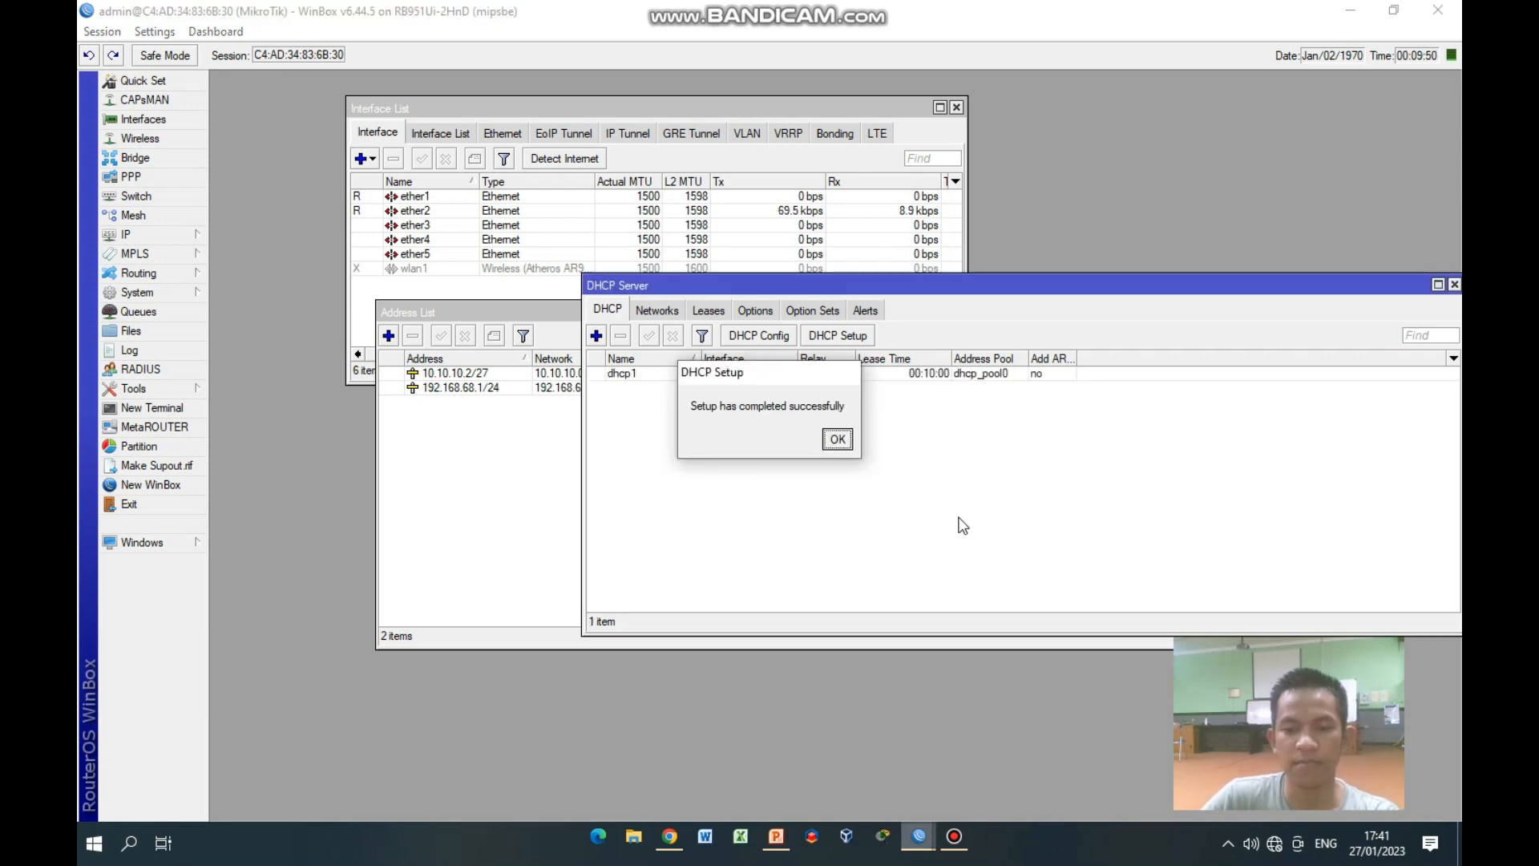
click(834, 439)
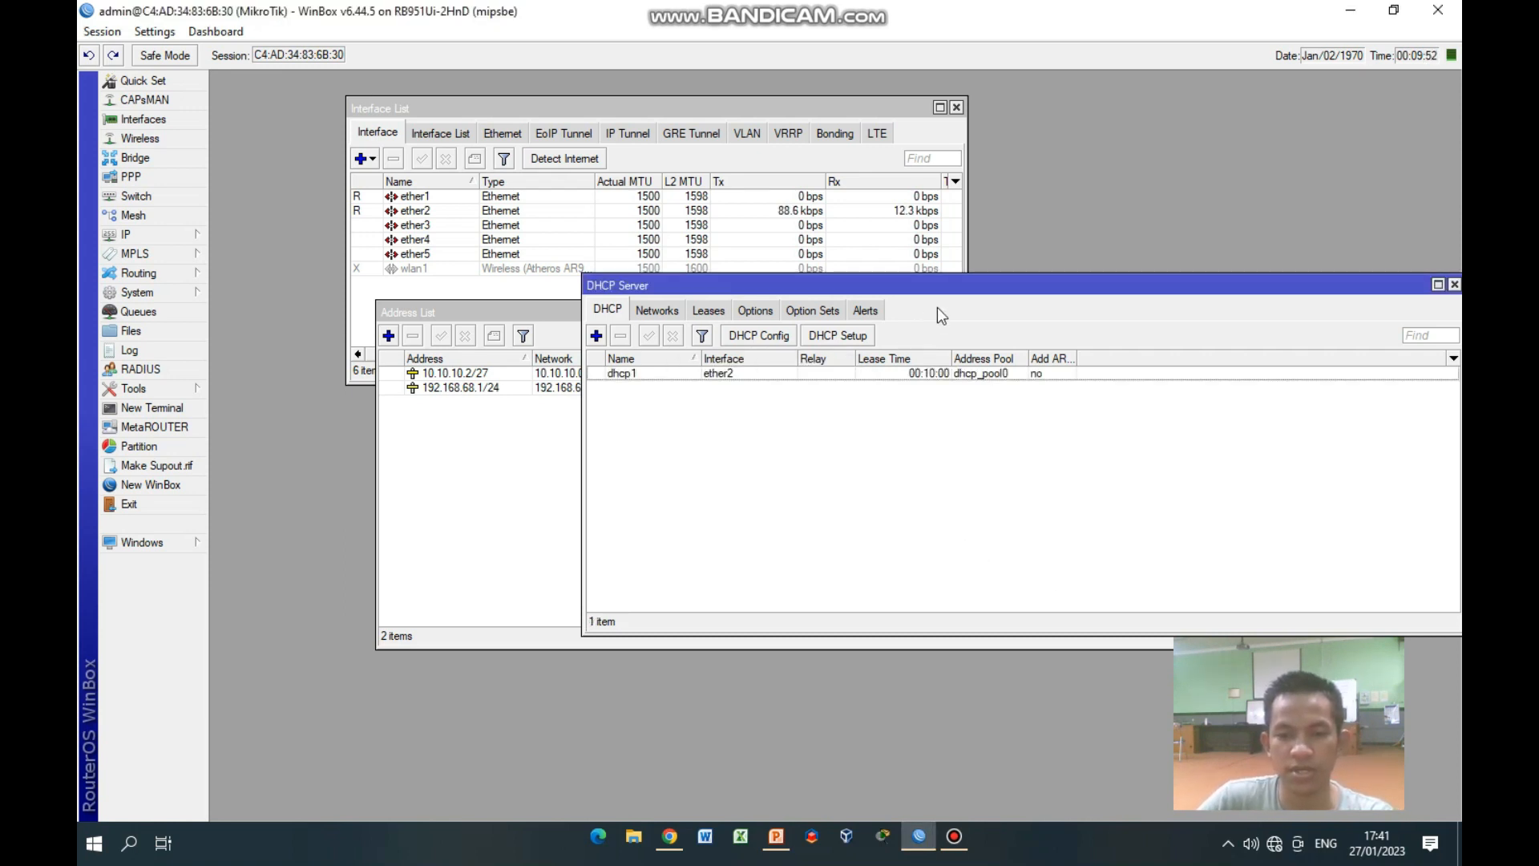
drag(965, 286, 701, 267)
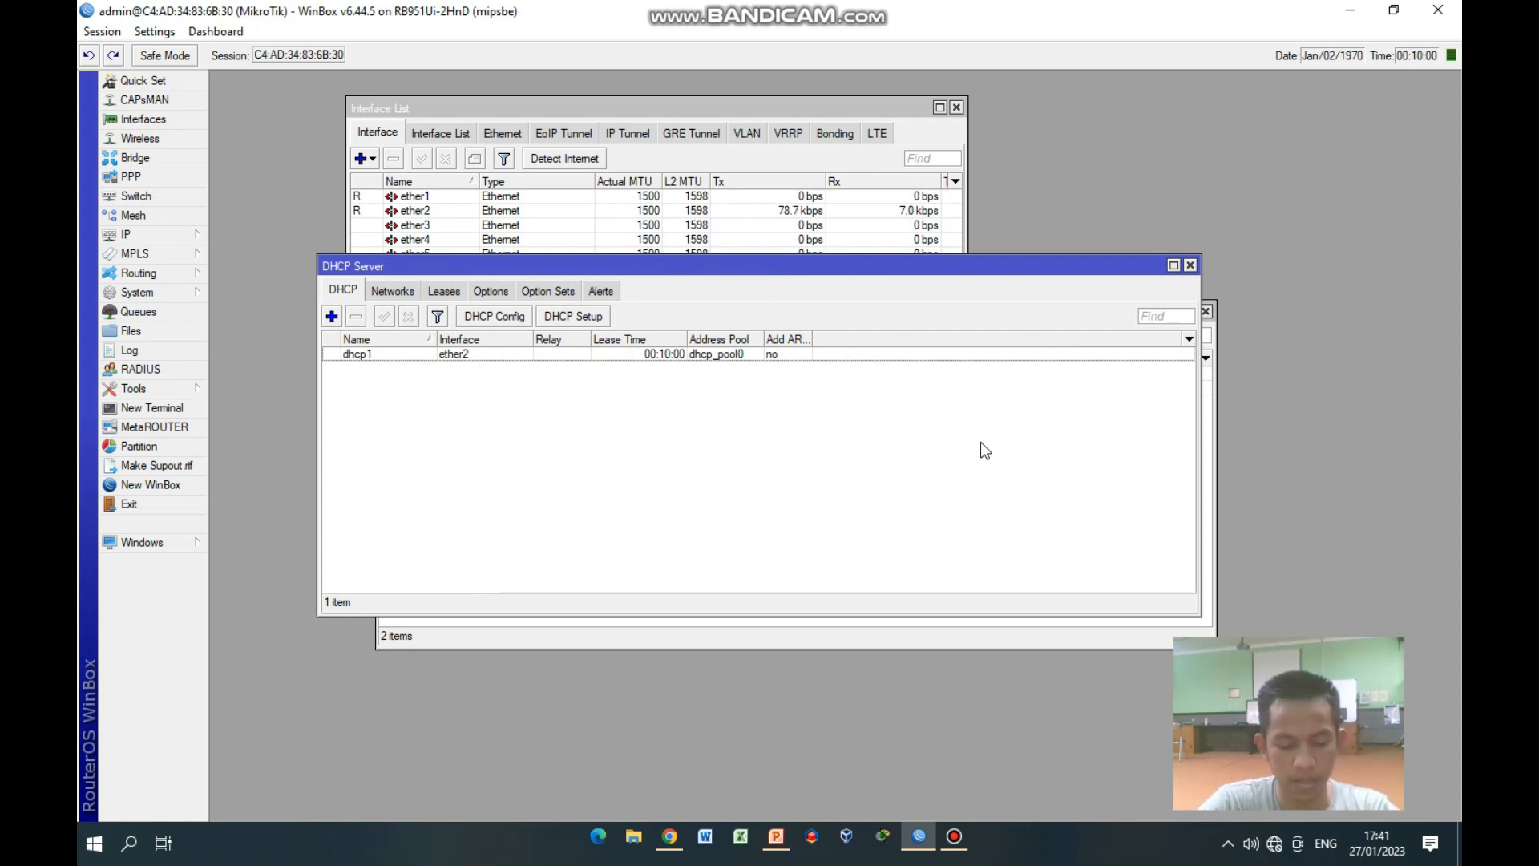
key(super+r)
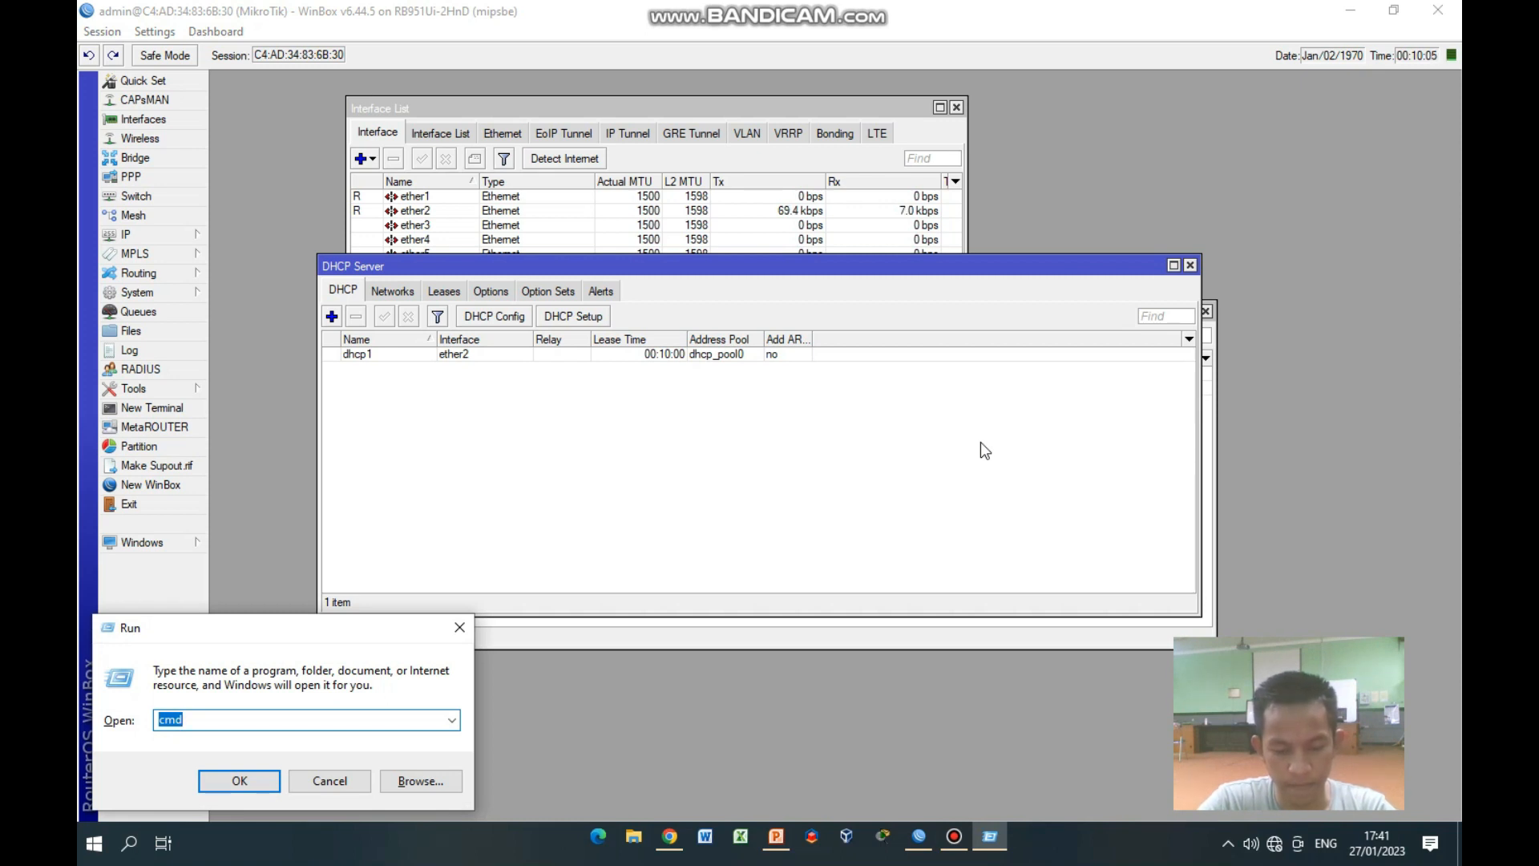
text(cmd)
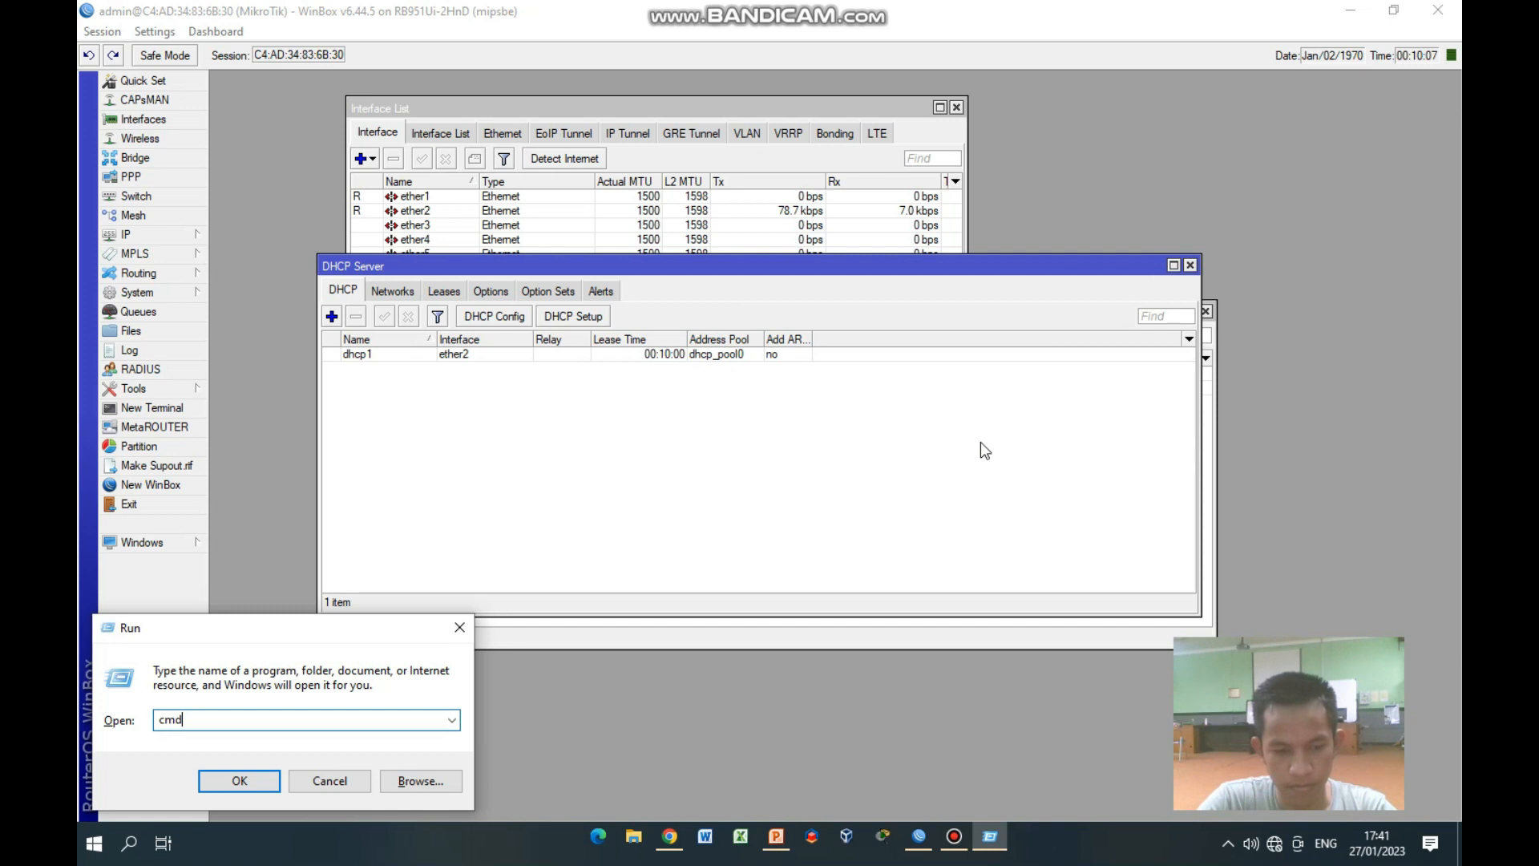
key(Return)
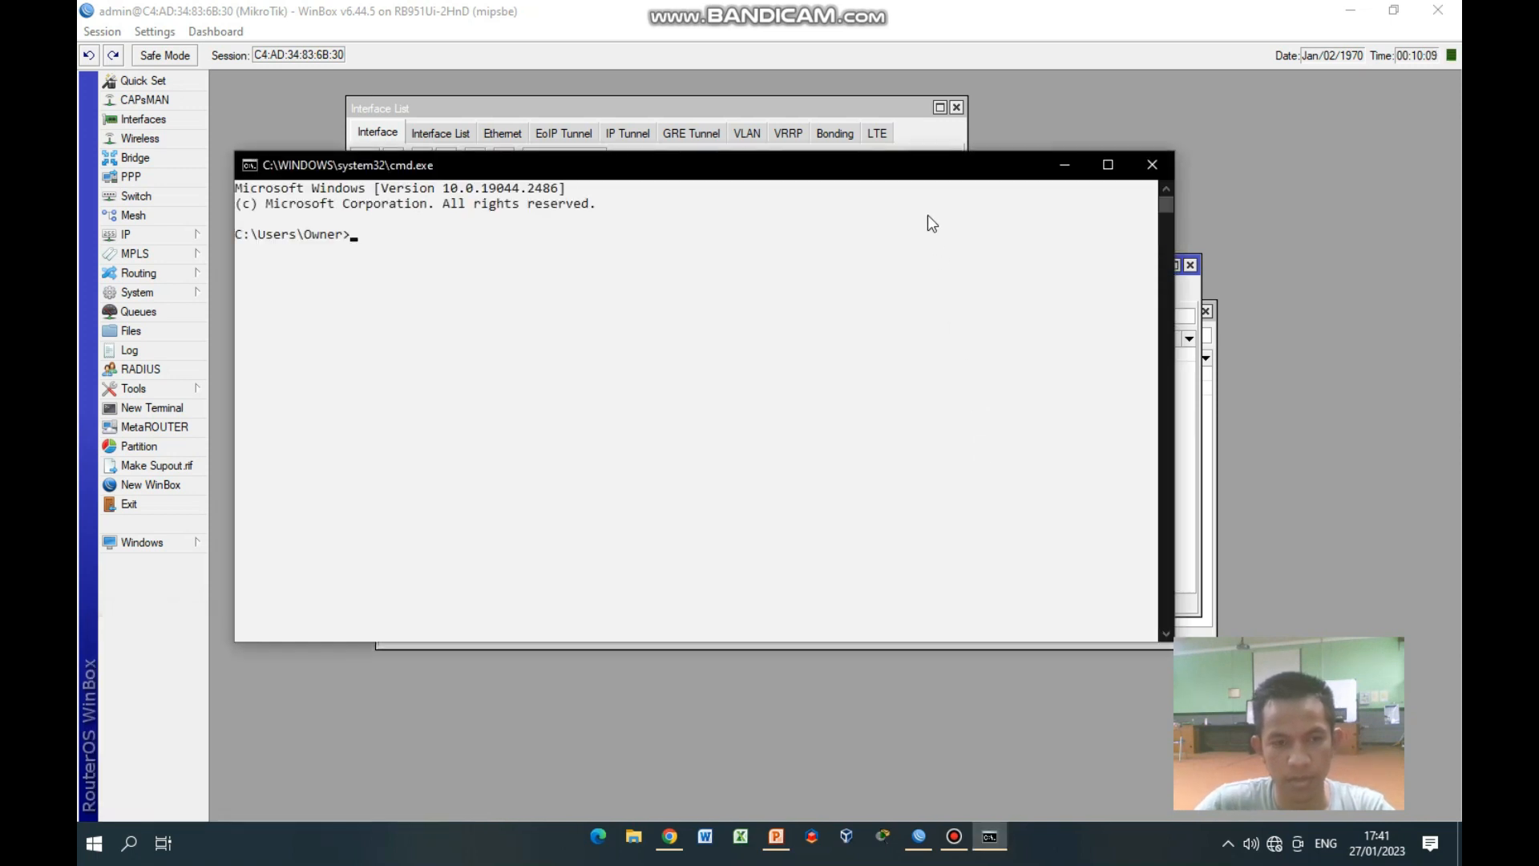
click(1063, 165)
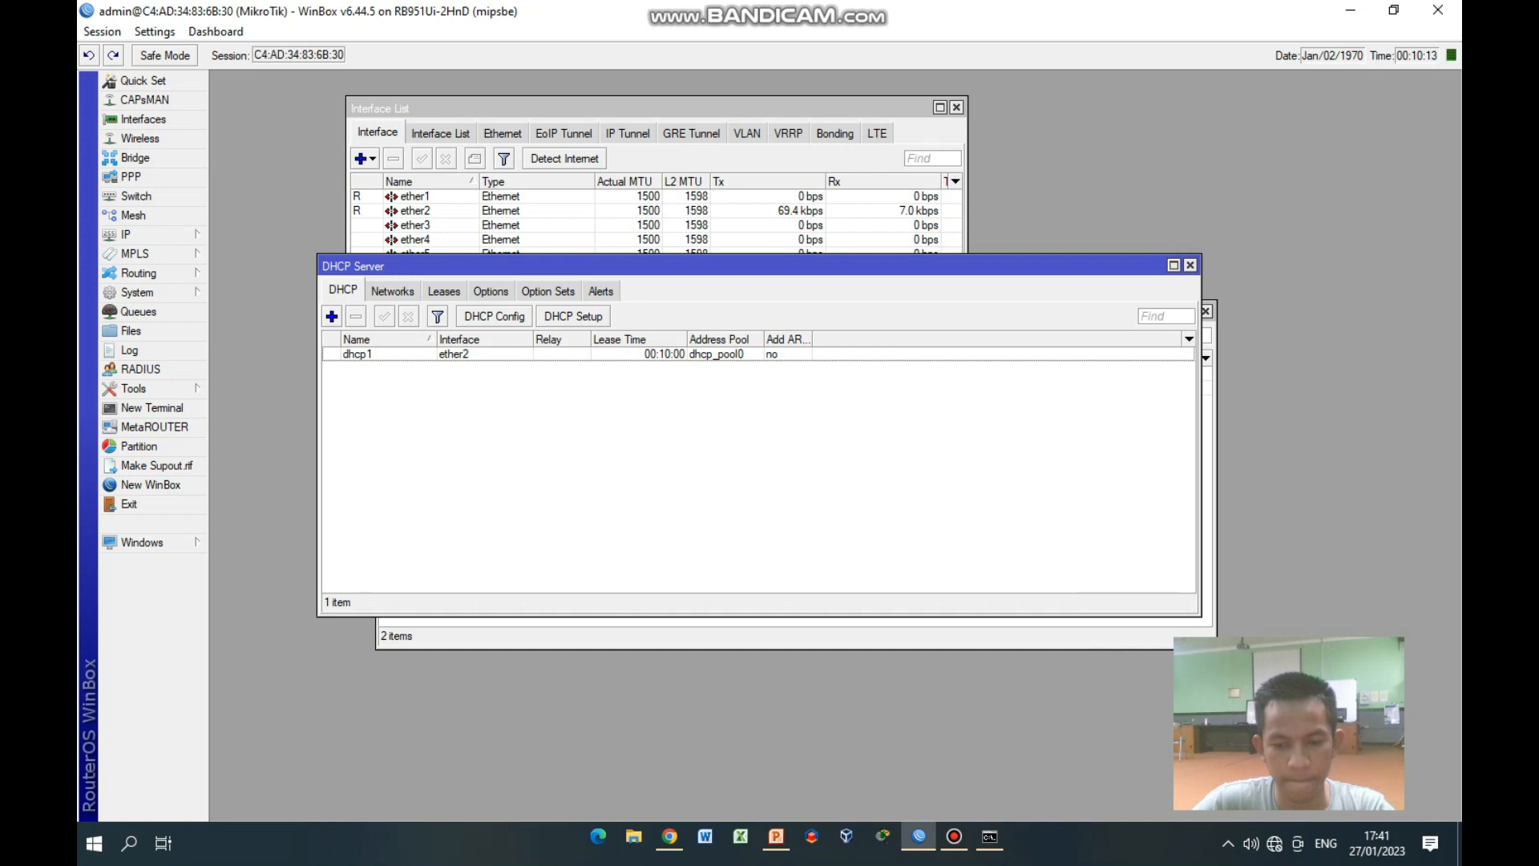
Check the DHCP server's leases for the connected PC, and return to the server list
click(445, 292)
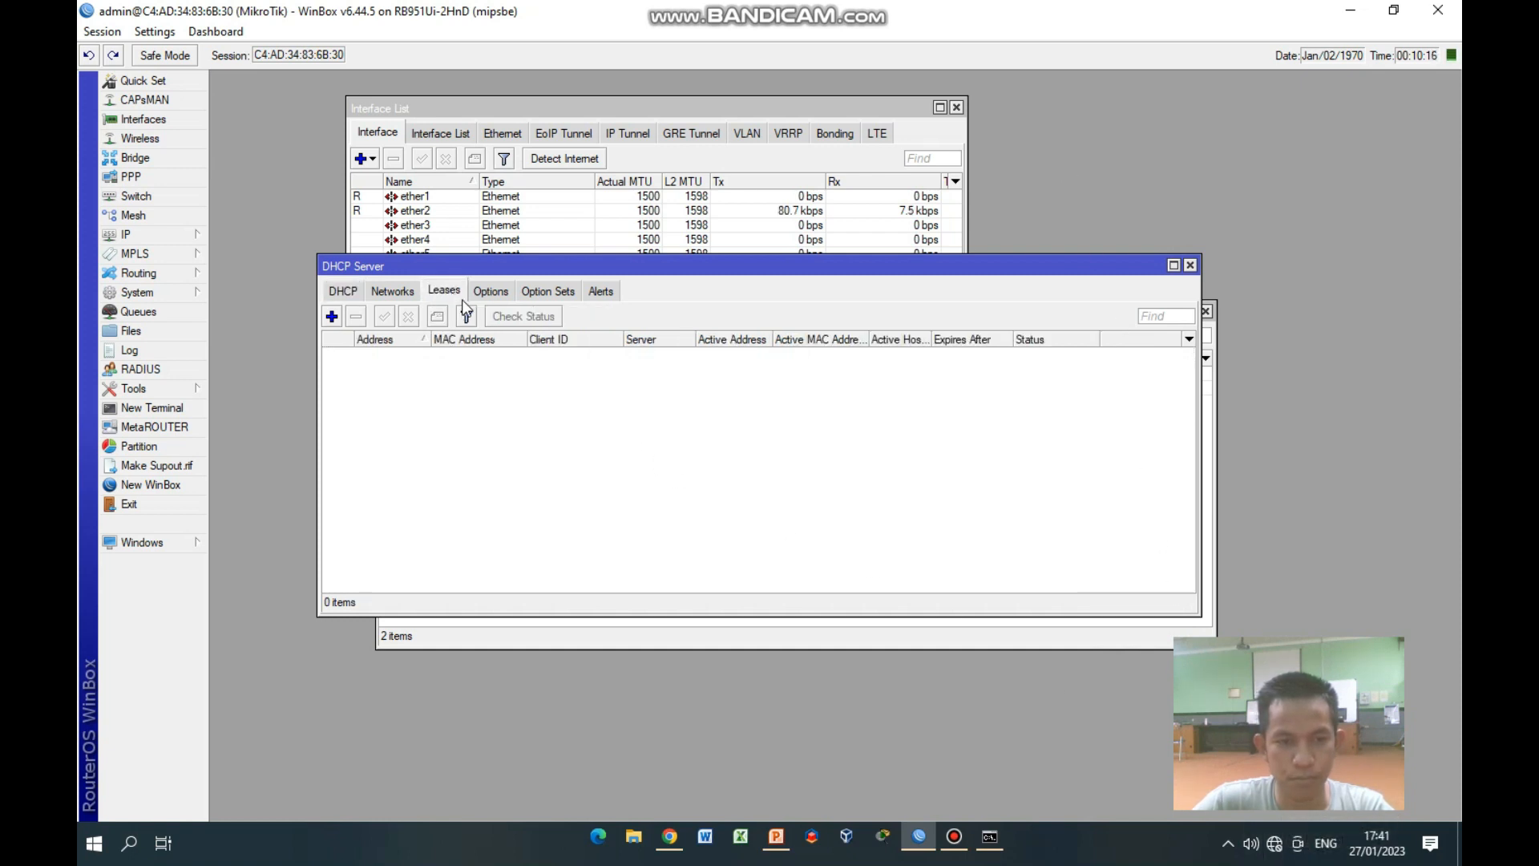
click(344, 292)
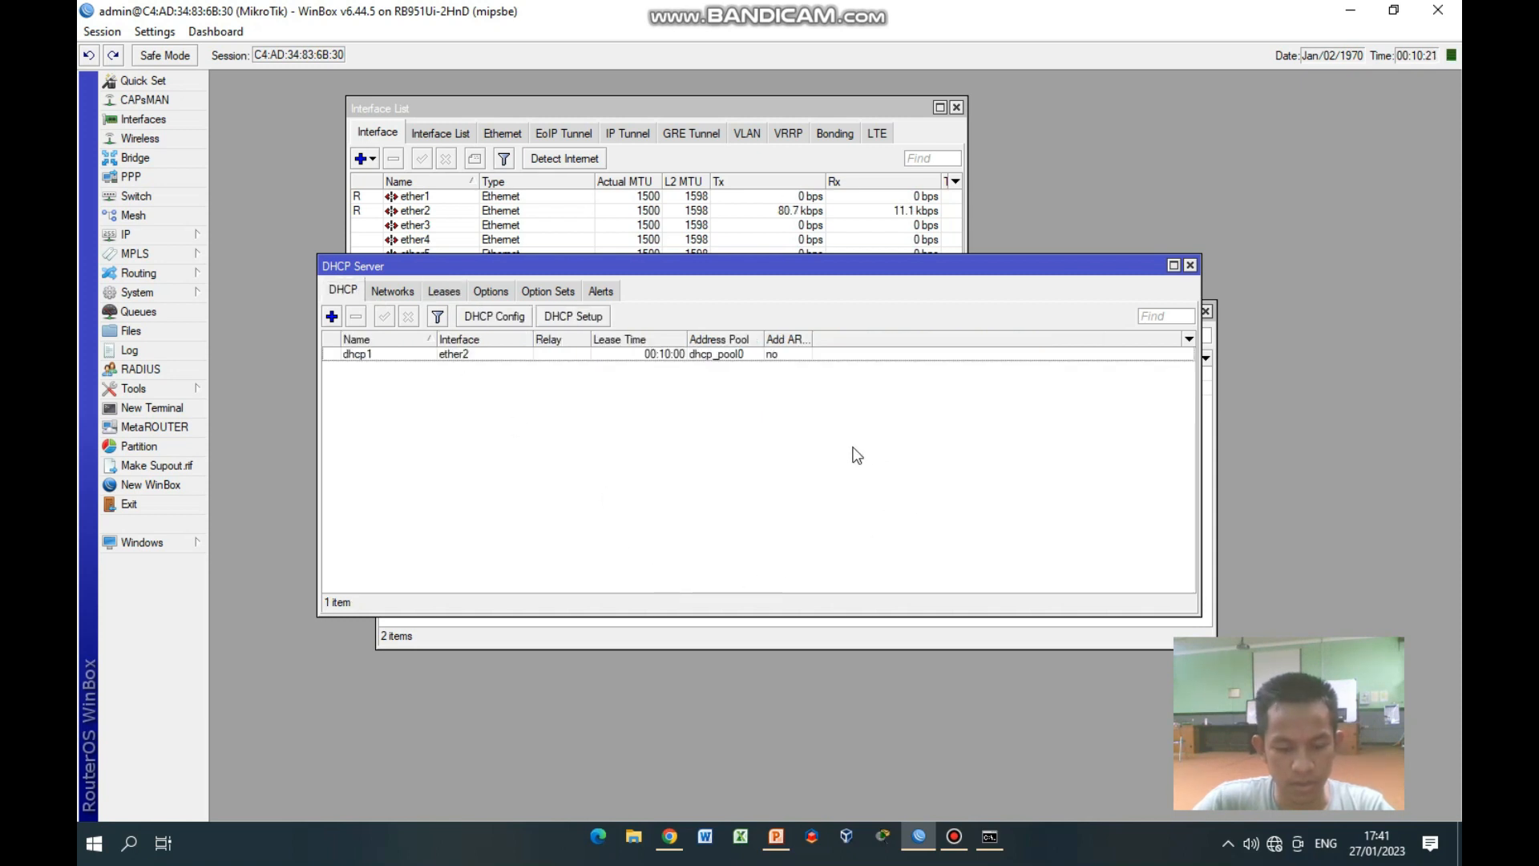
key(super+r)
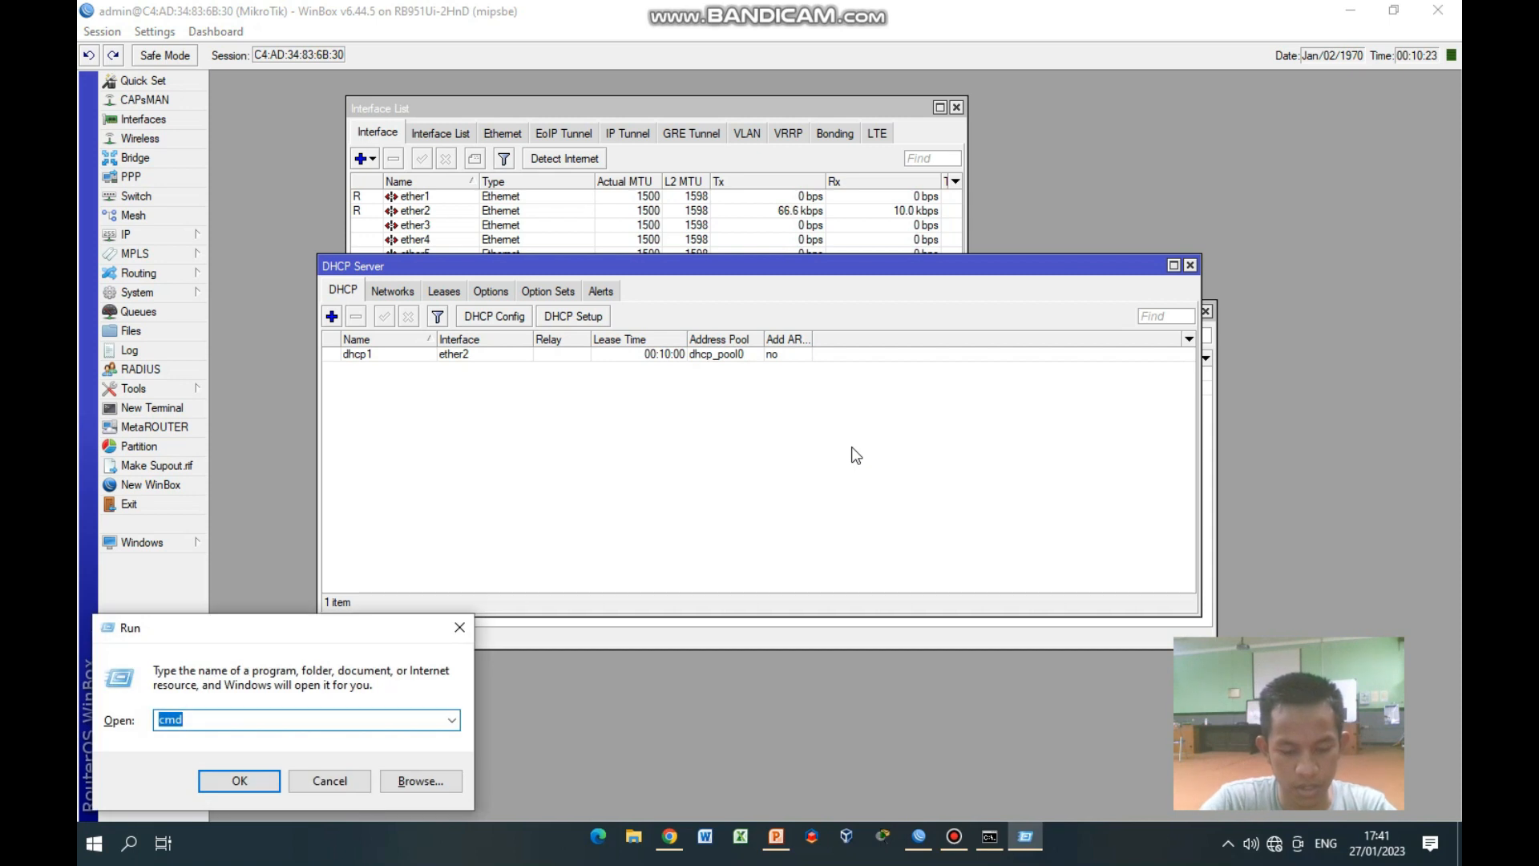
text(ncps)
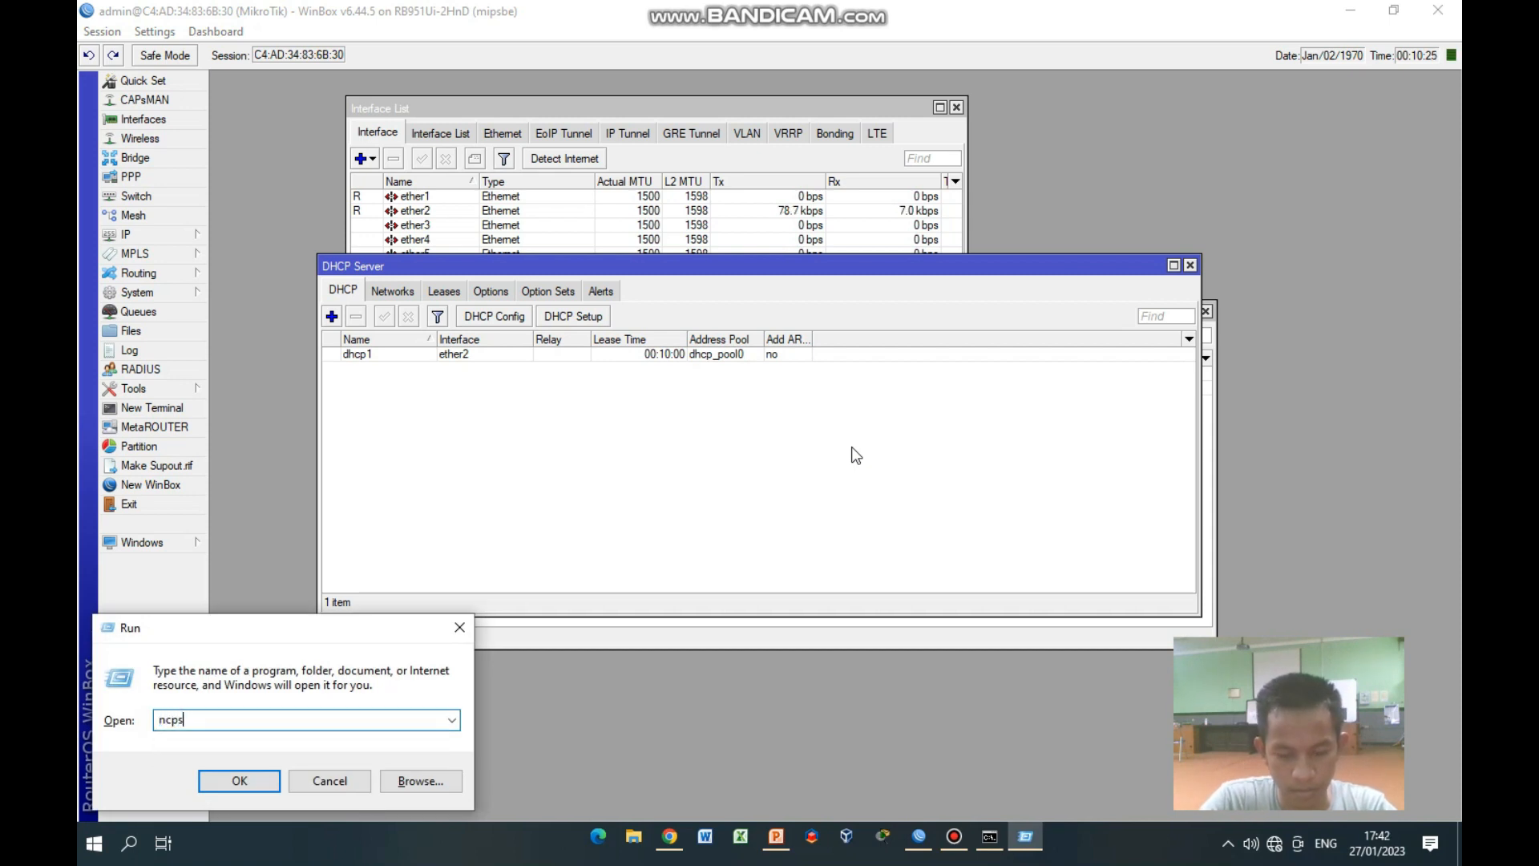
key(Down)
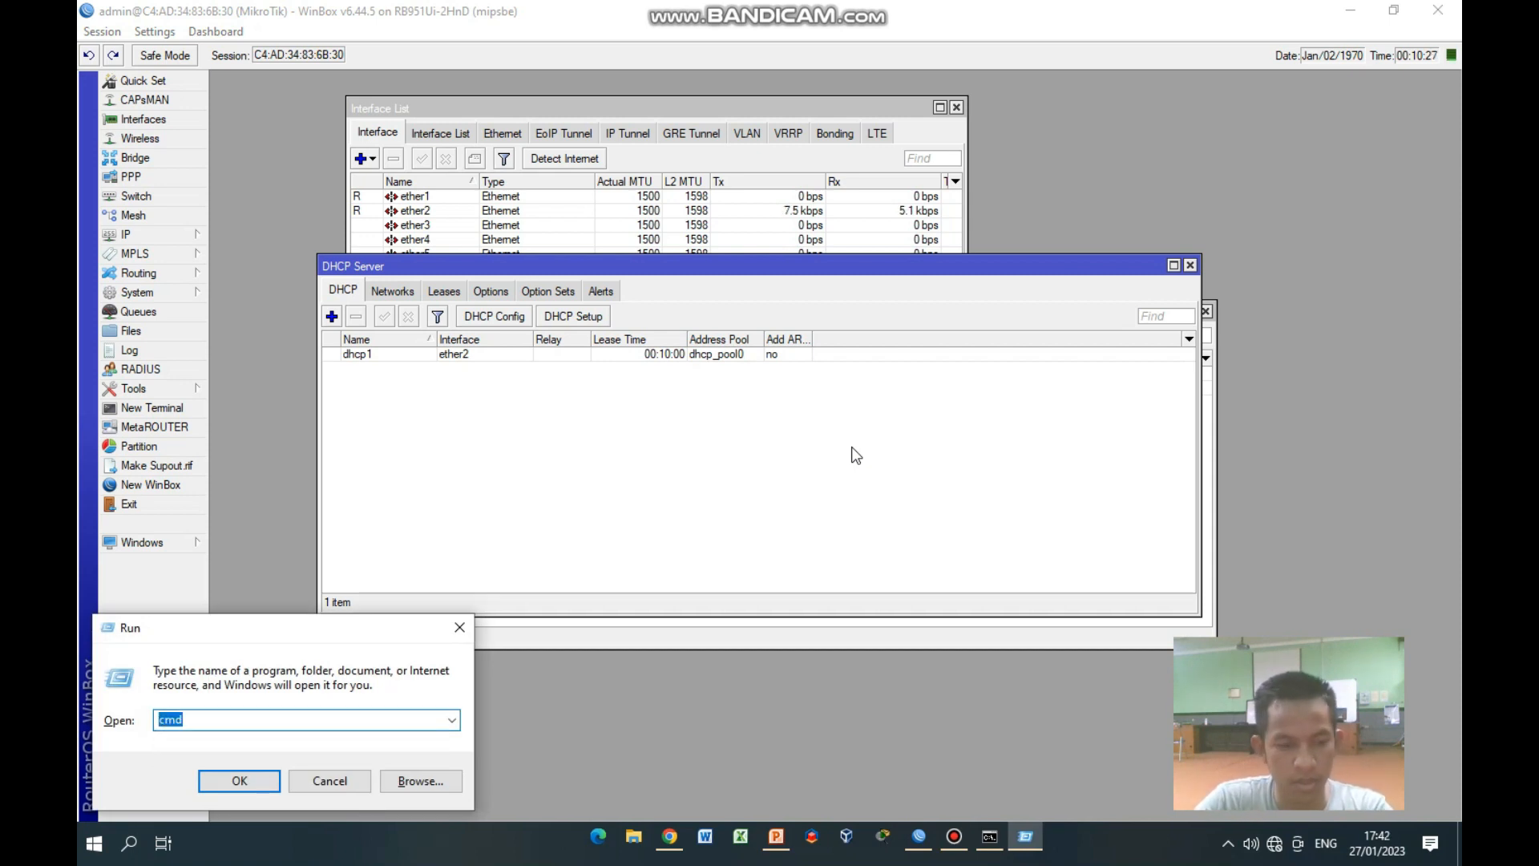
key(Return)
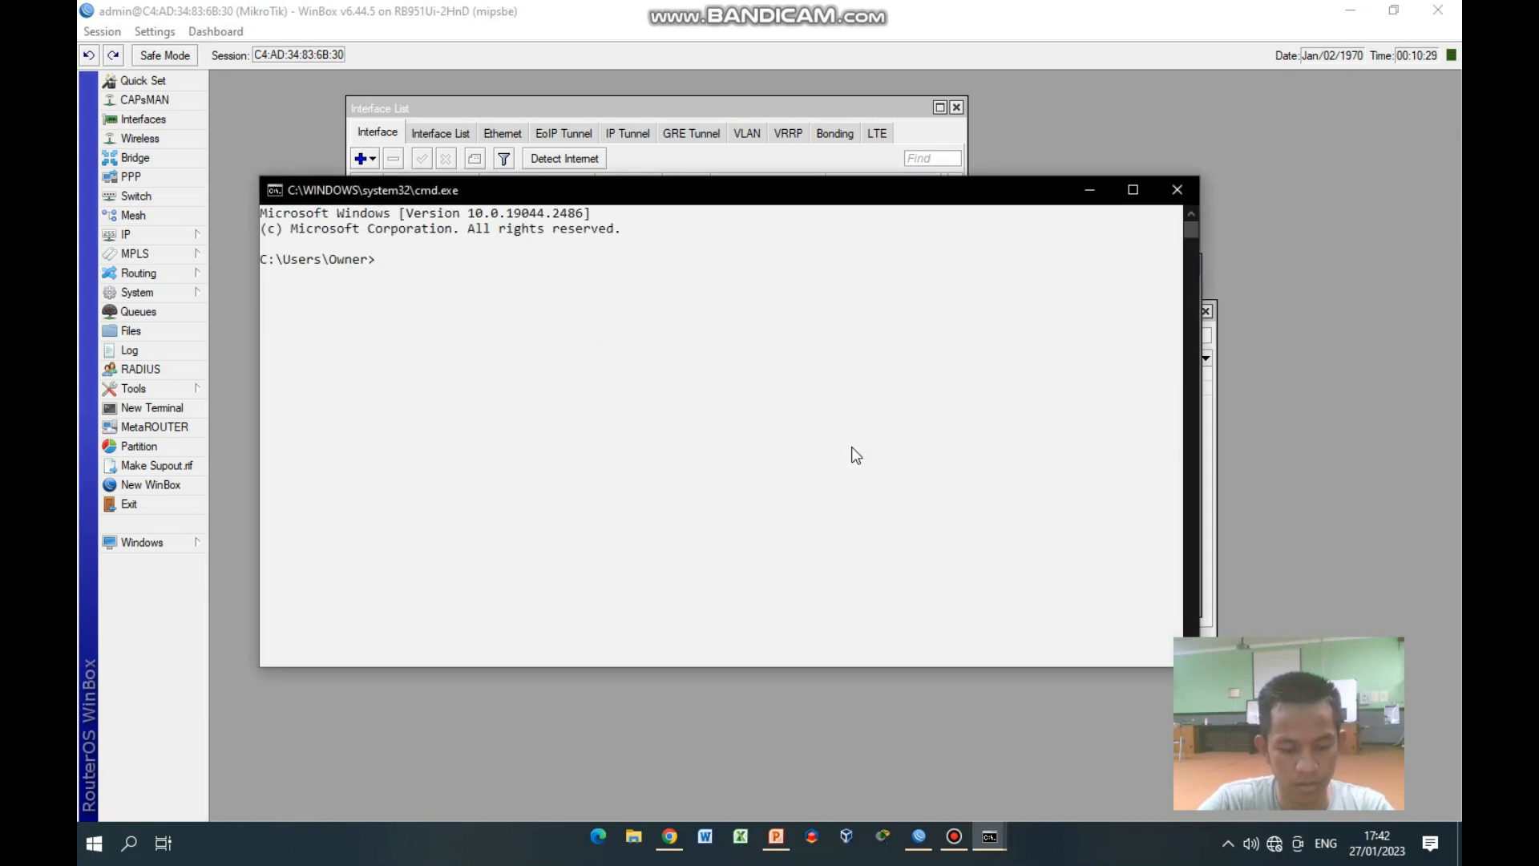
Open the Windows Network Connections window with ncpa.cpl and move it fully into view
key(super+r)
text(nc)
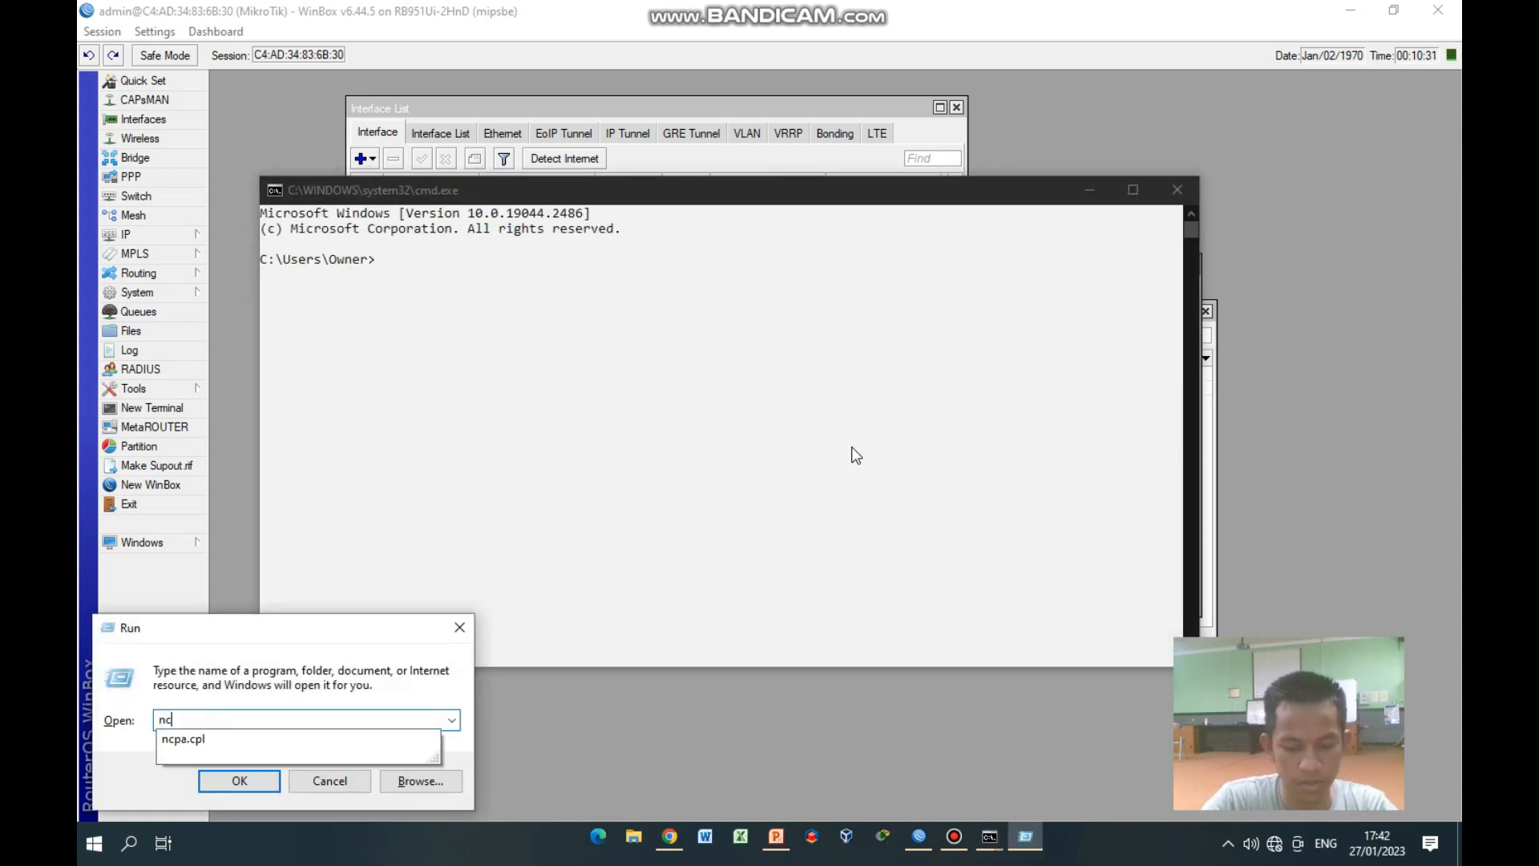
text(pa.c)
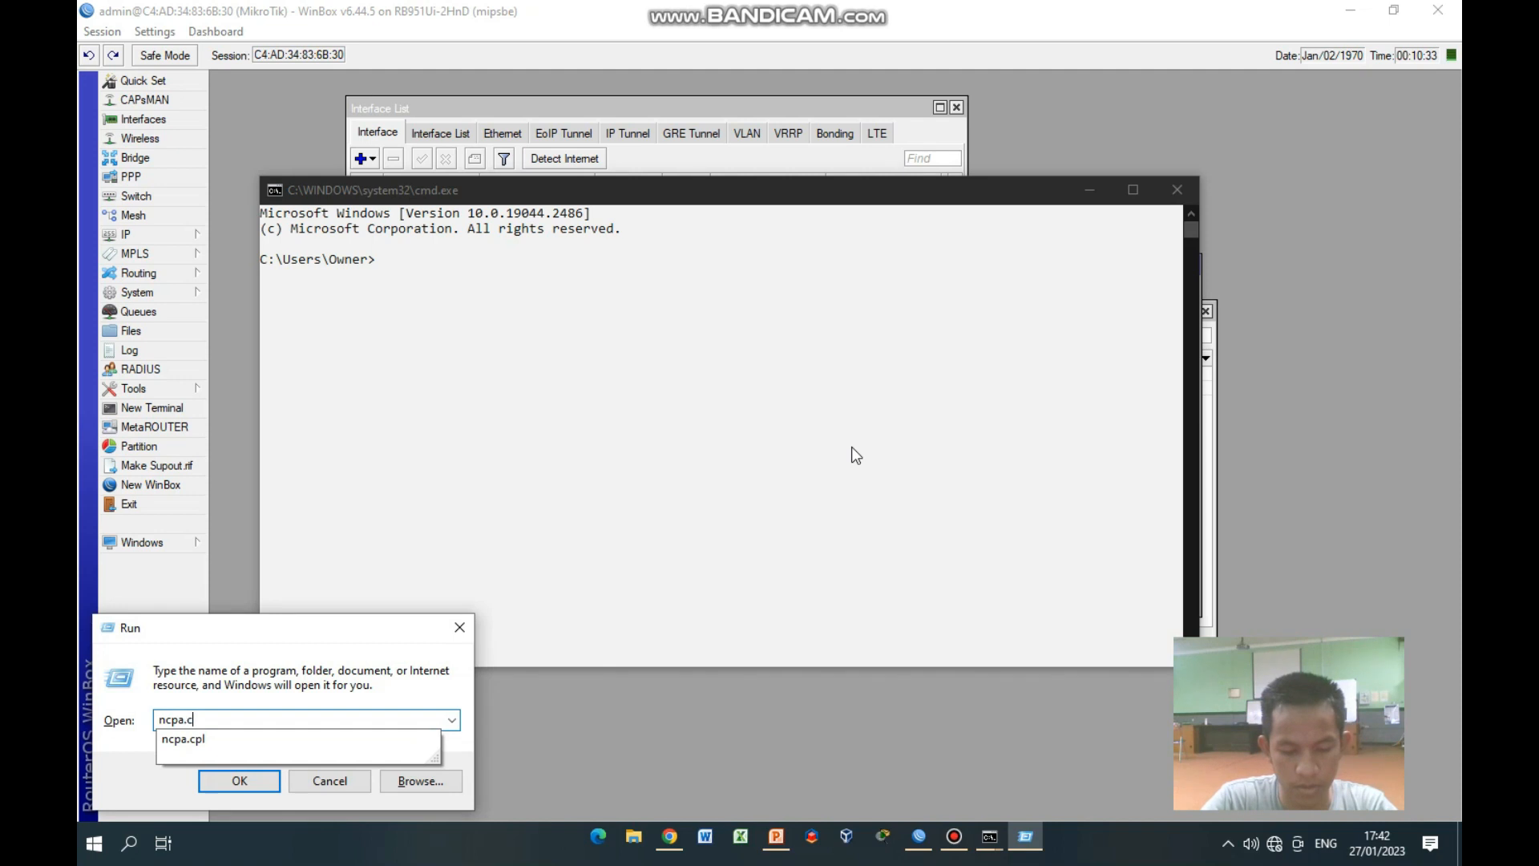
text(pl)
key(Return)
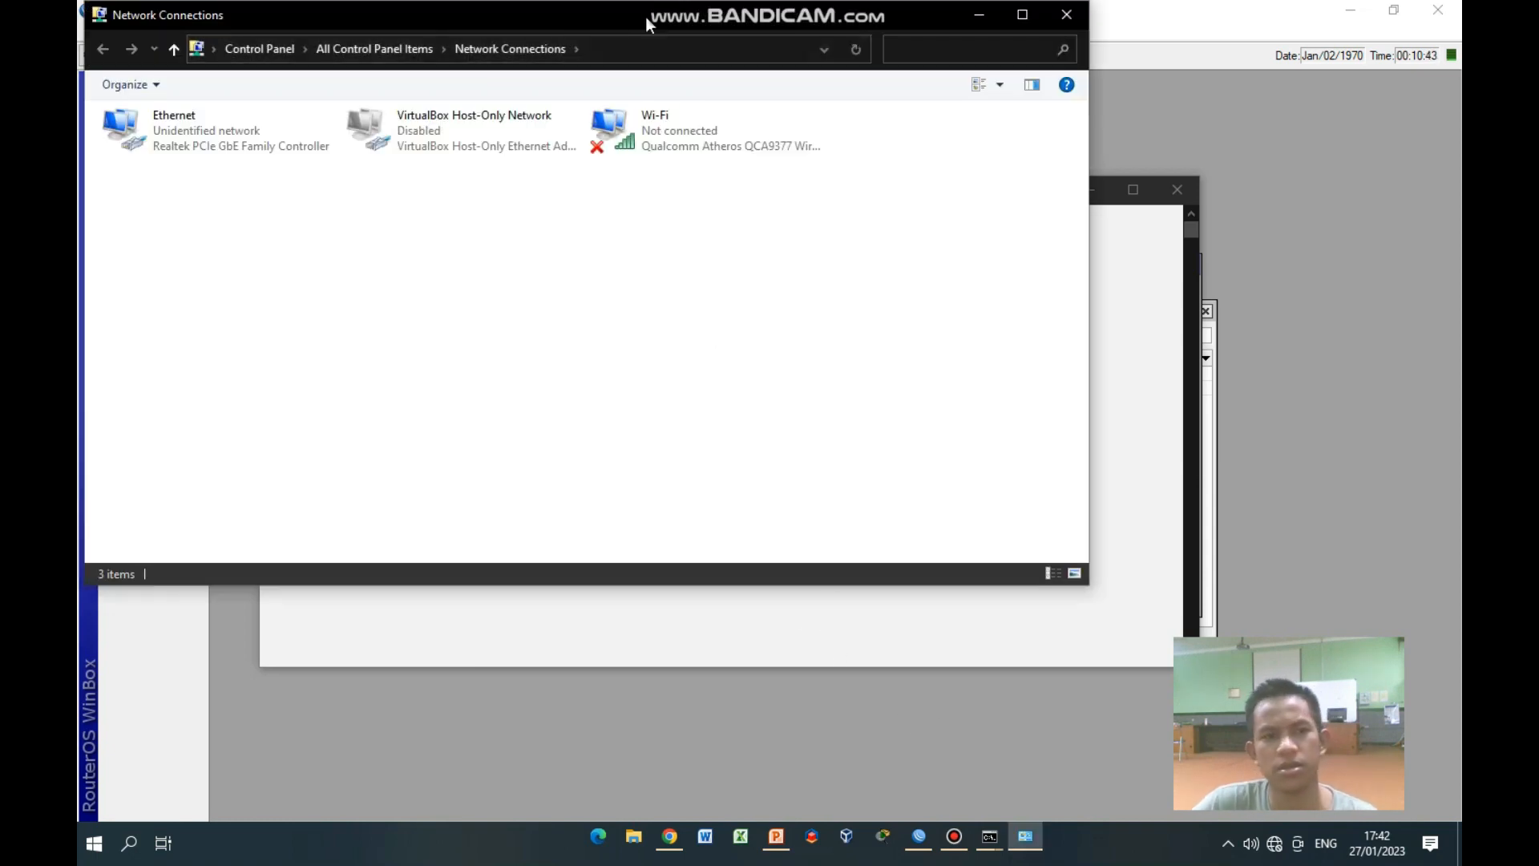
drag(646, 16, 831, 170)
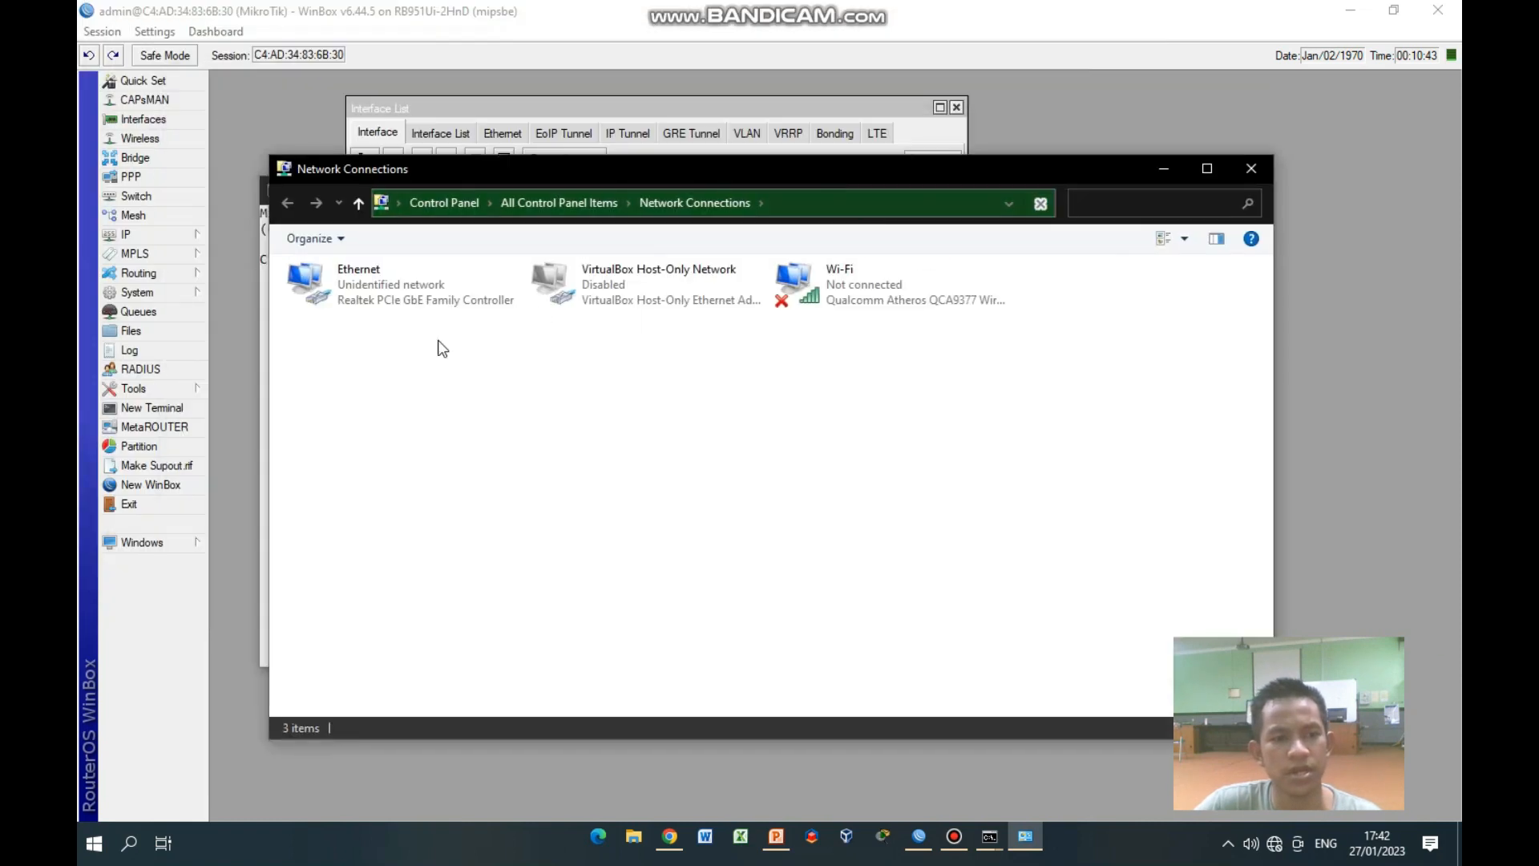
Examine the Ethernet adapter's connection details for its IPv4 address, and close the details
double_click(436, 286)
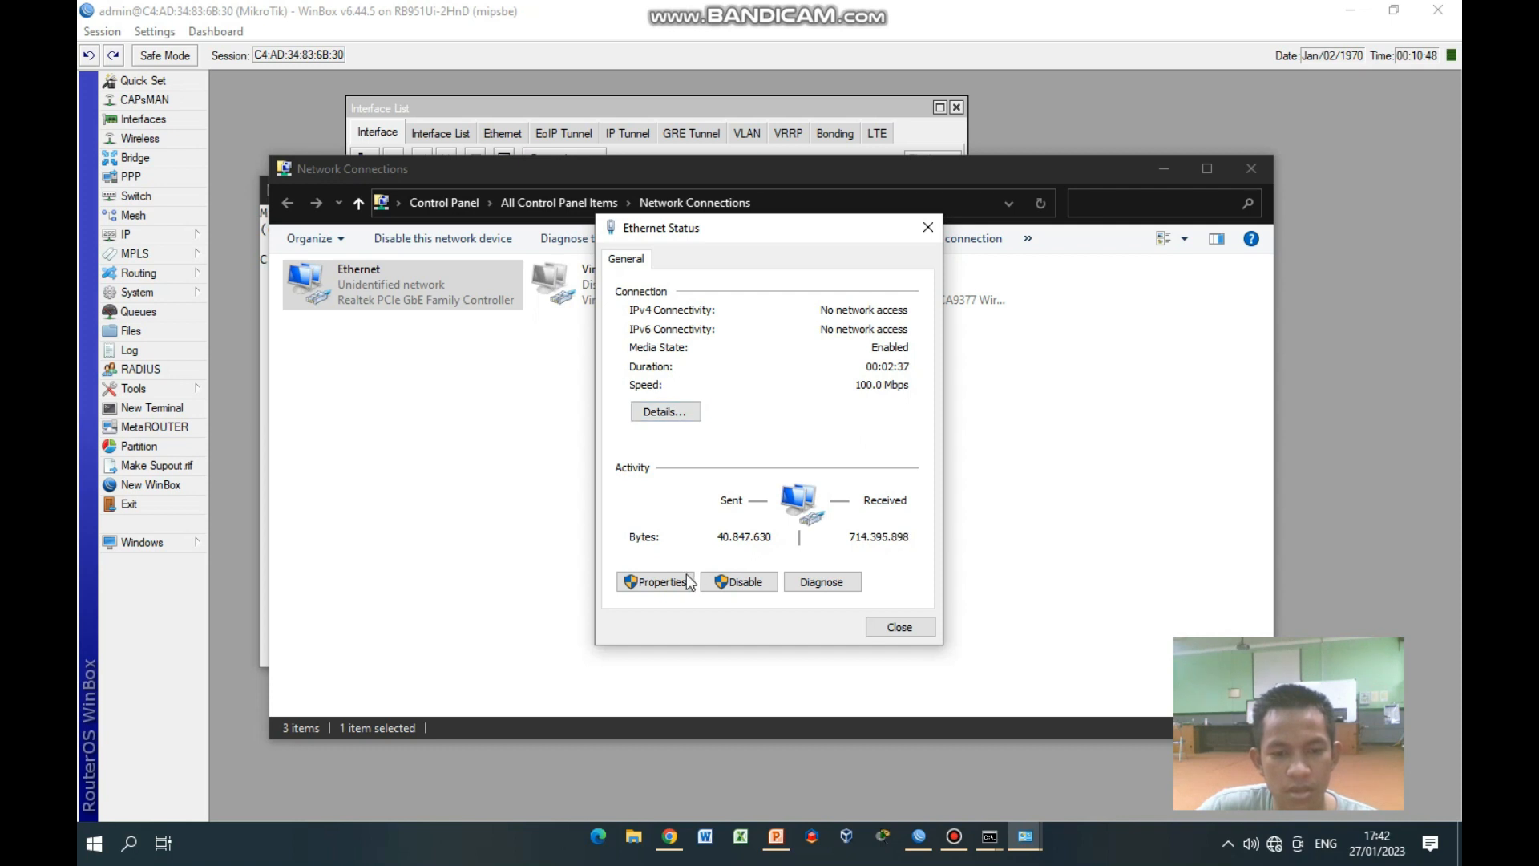
click(681, 414)
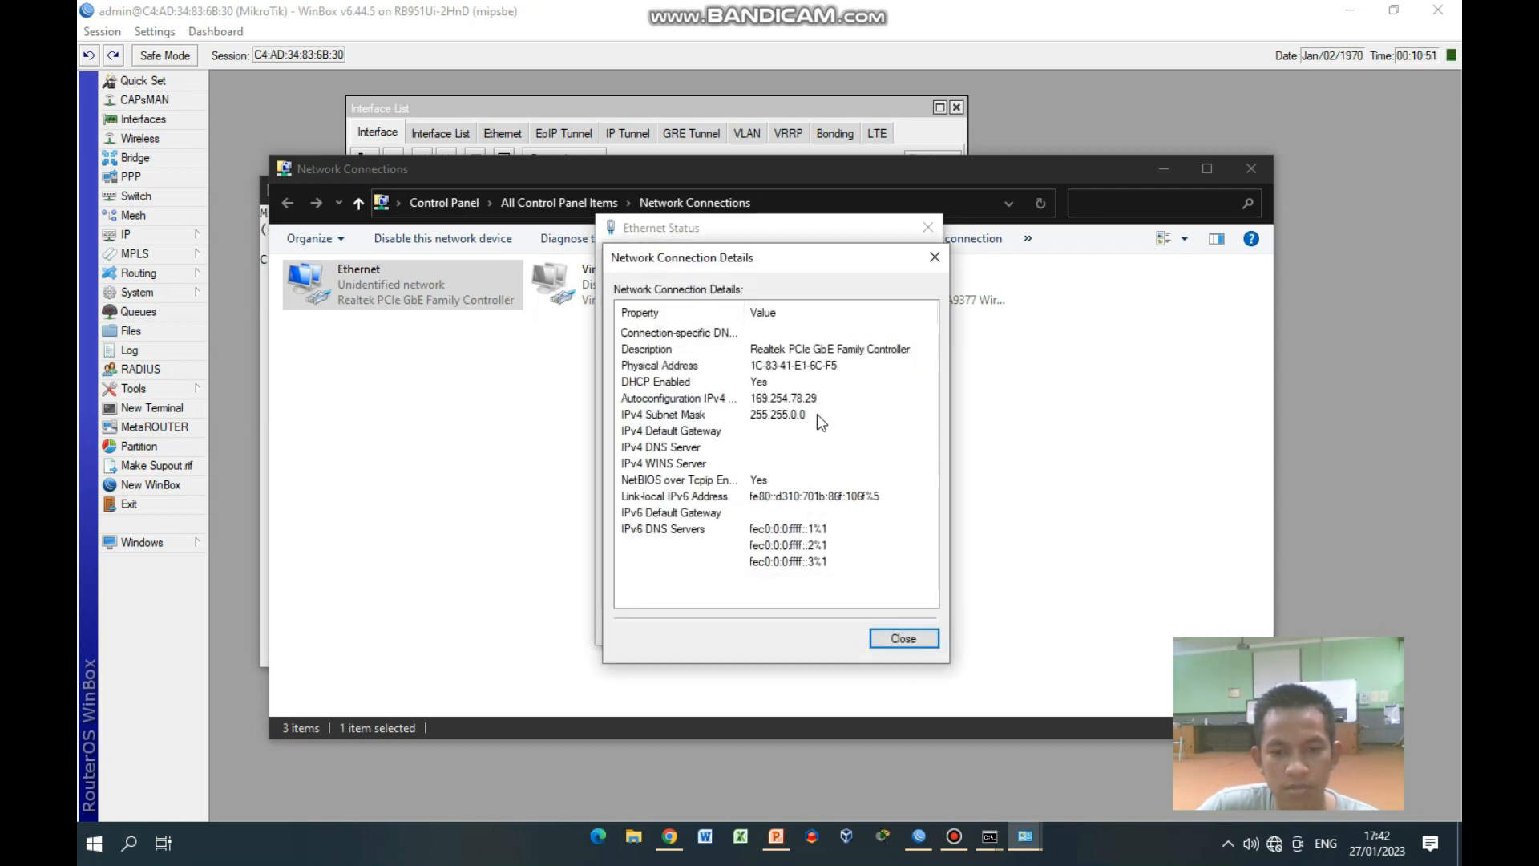
click(903, 638)
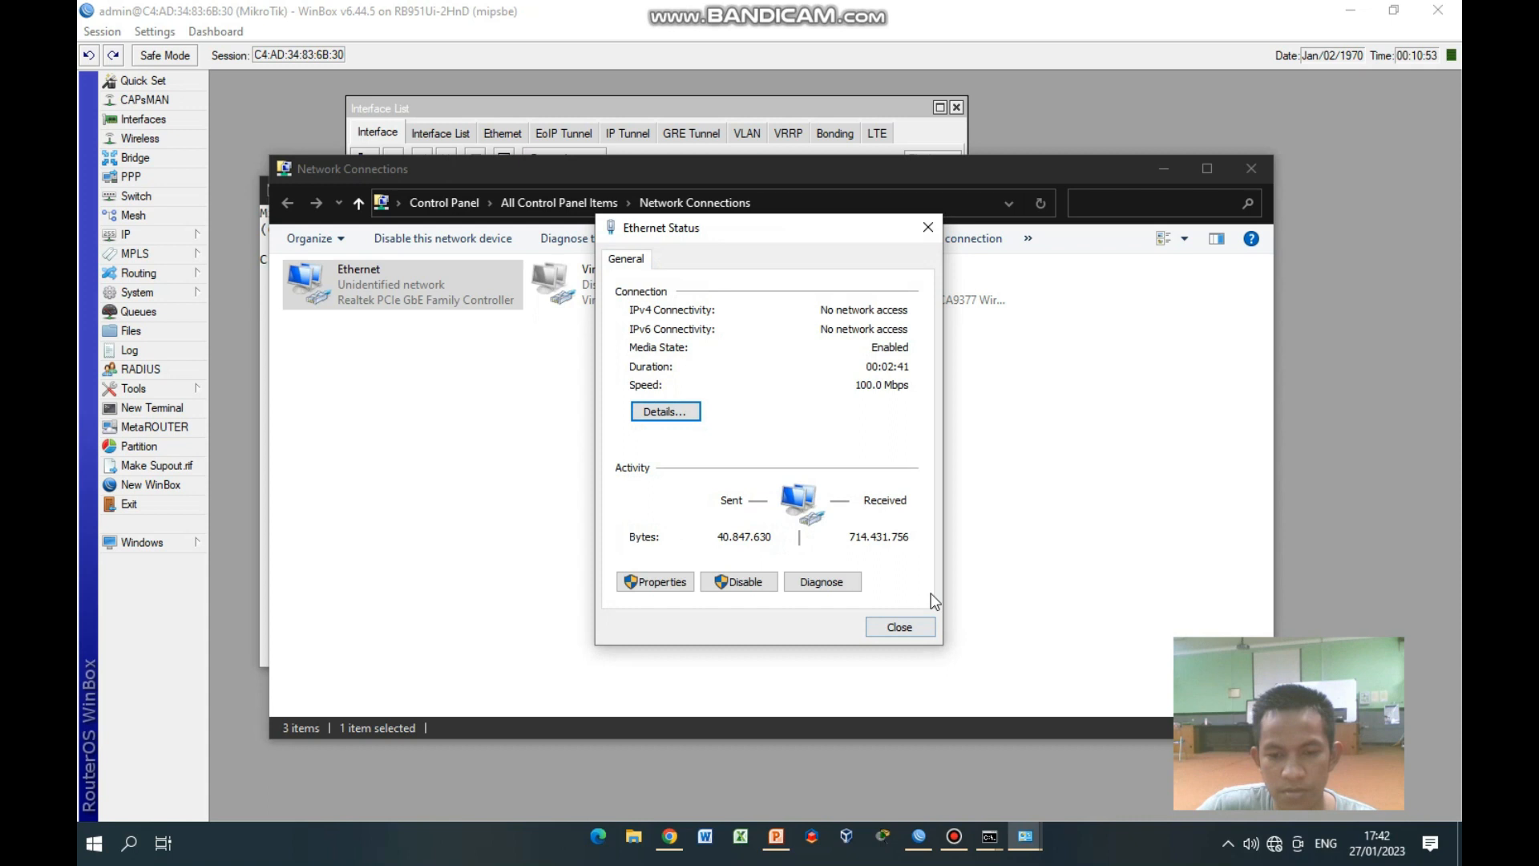
Close the Ethernet status window, and disable and re-enable the Ethernet adapter to renew its address
click(904, 627)
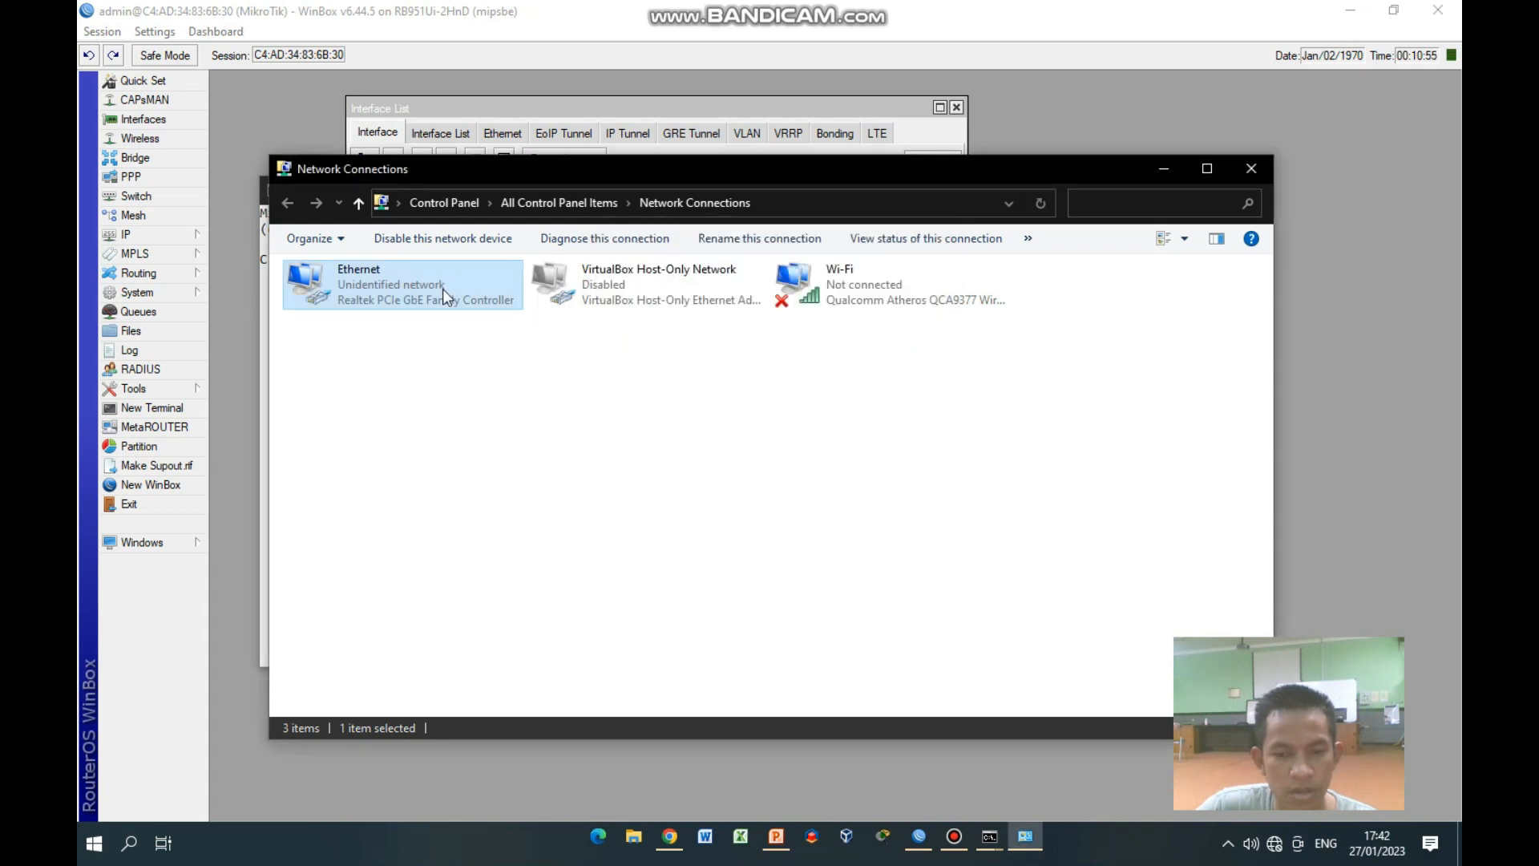
right_click(444, 290)
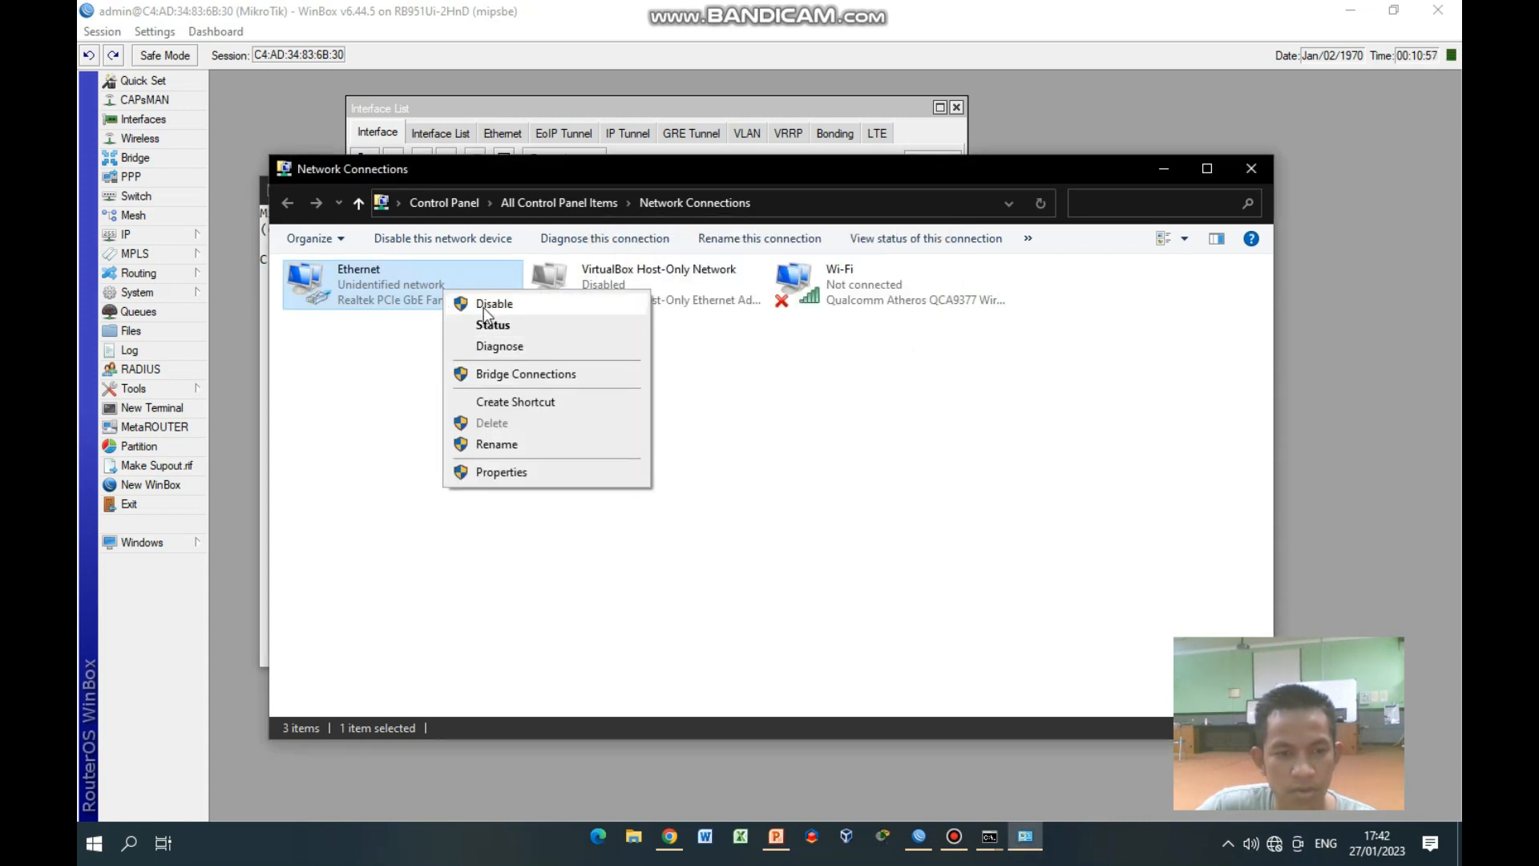
click(486, 308)
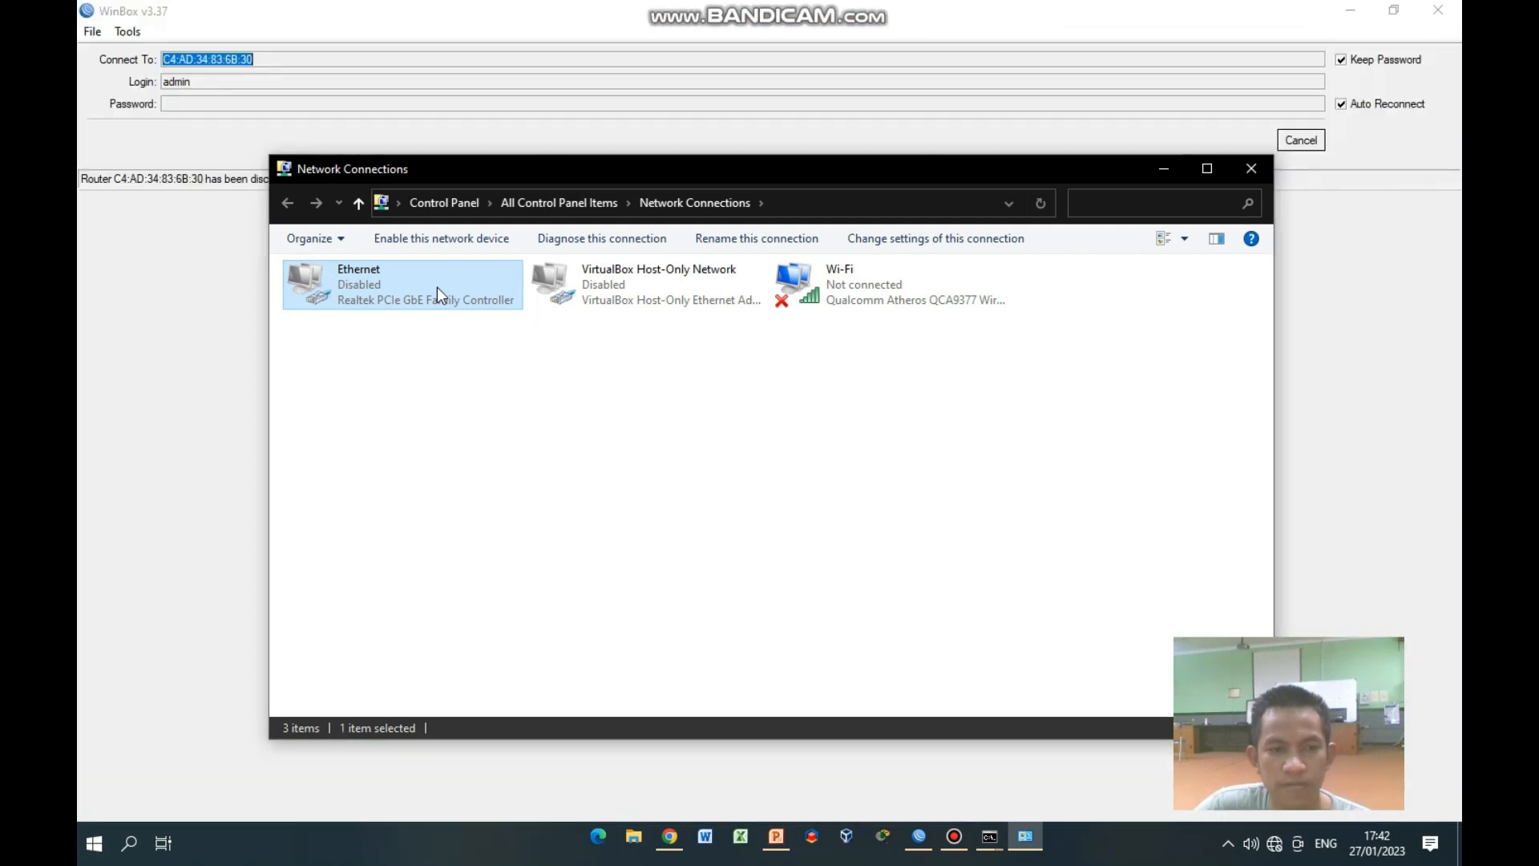
double_click(436, 287)
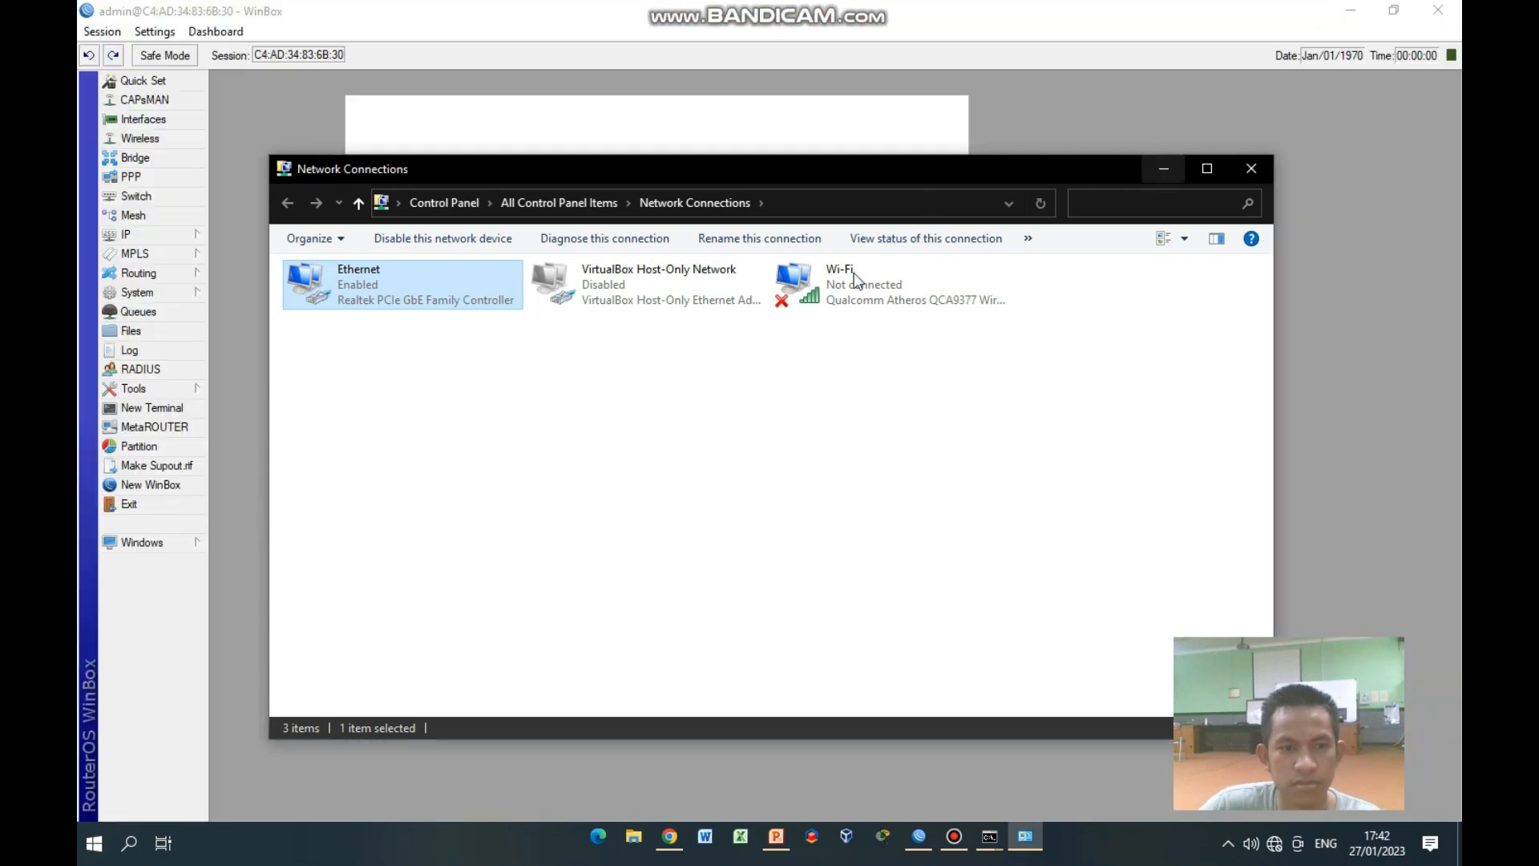
Examine the Ethernet adapter's connection details for its DHCP-assigned IPv4 address, and put the Network Connections window away
double_click(443, 277)
click(489, 283)
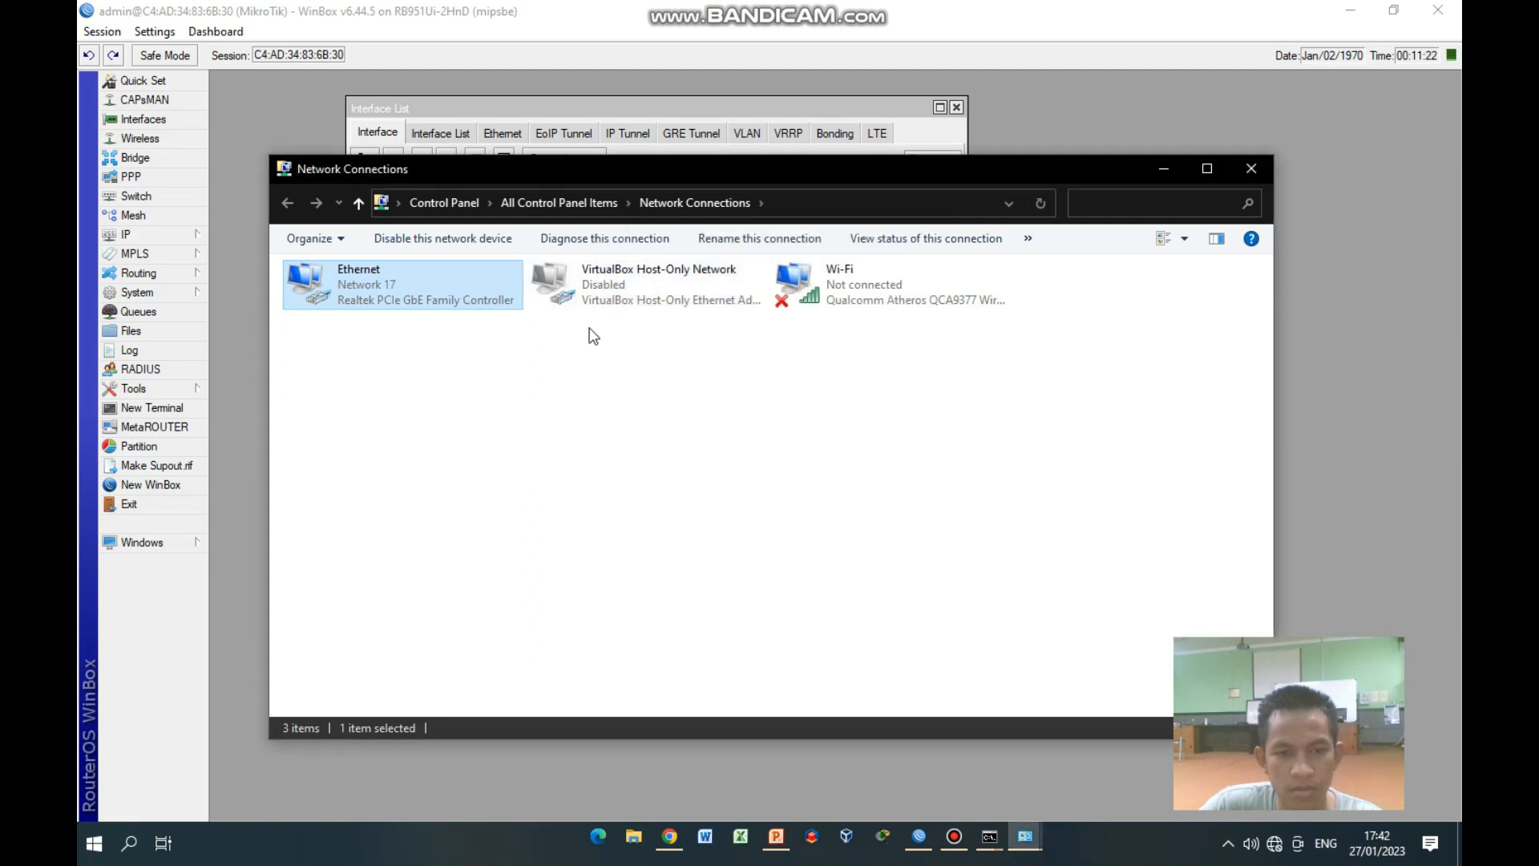
click(667, 407)
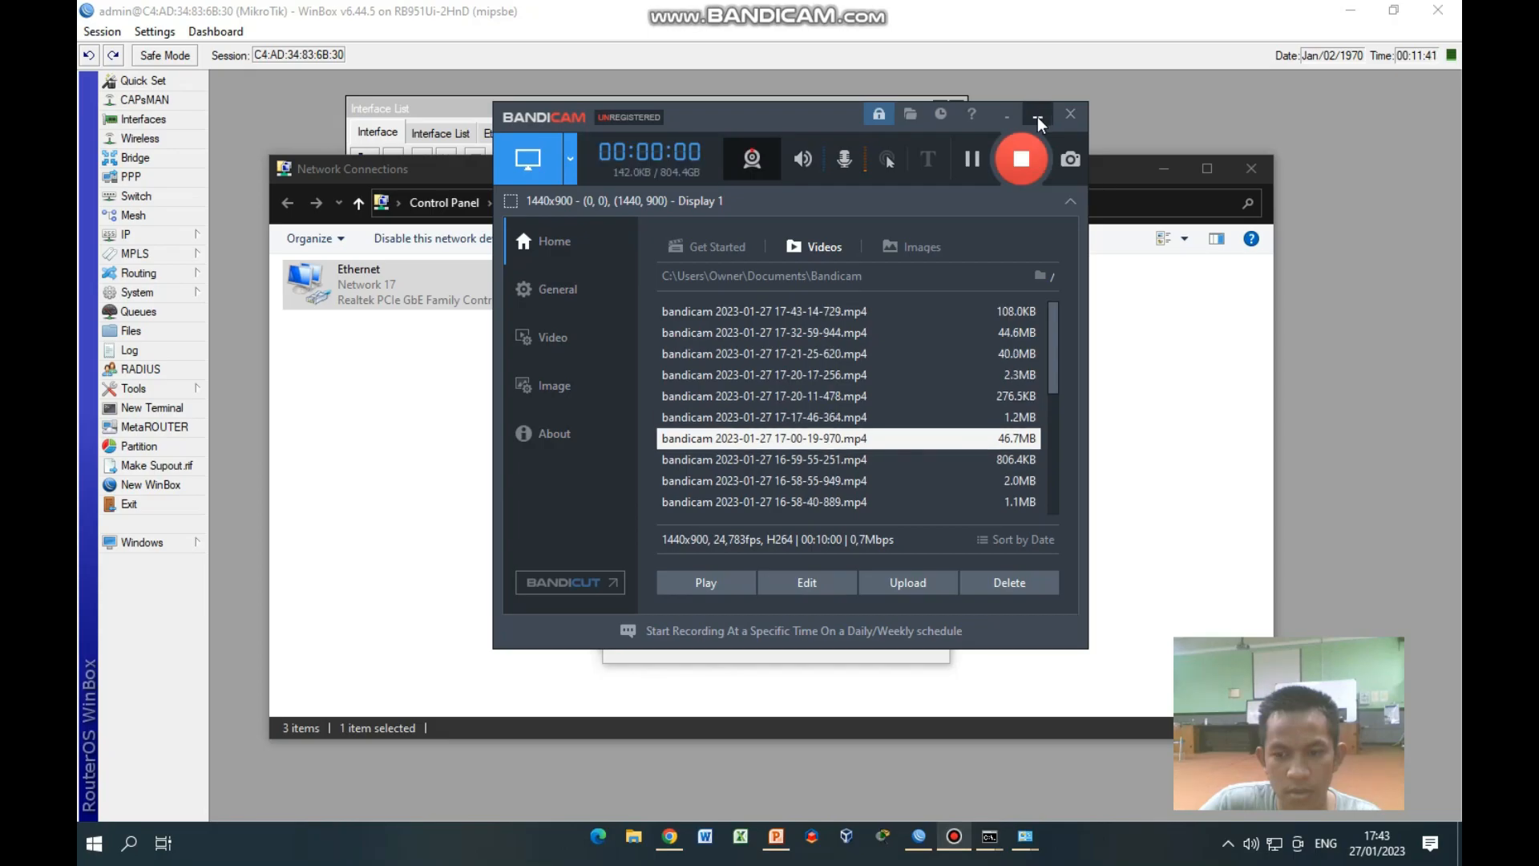
click(1037, 117)
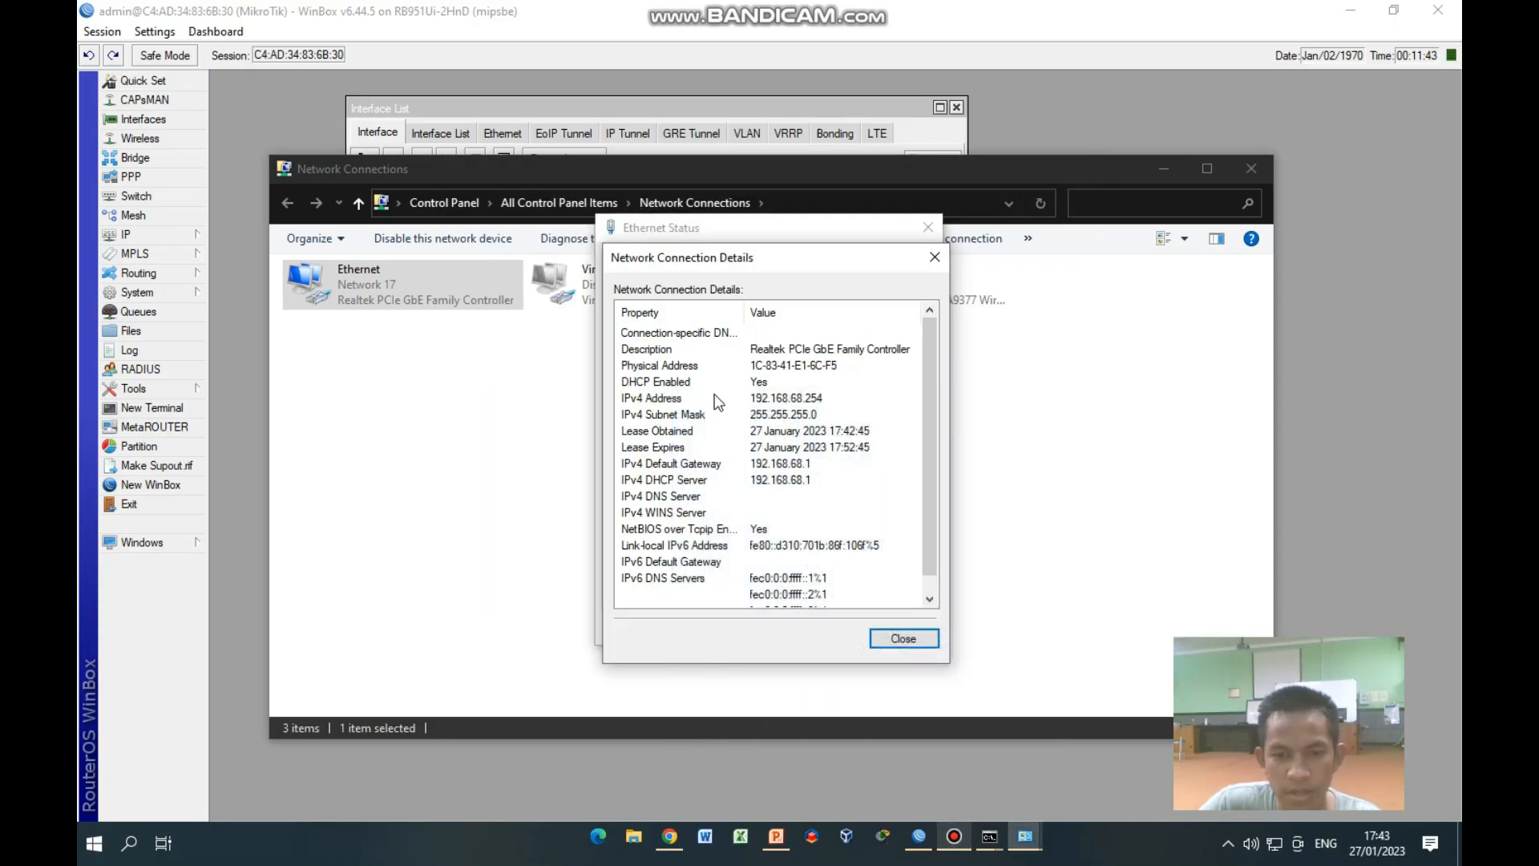
click(898, 641)
click(890, 626)
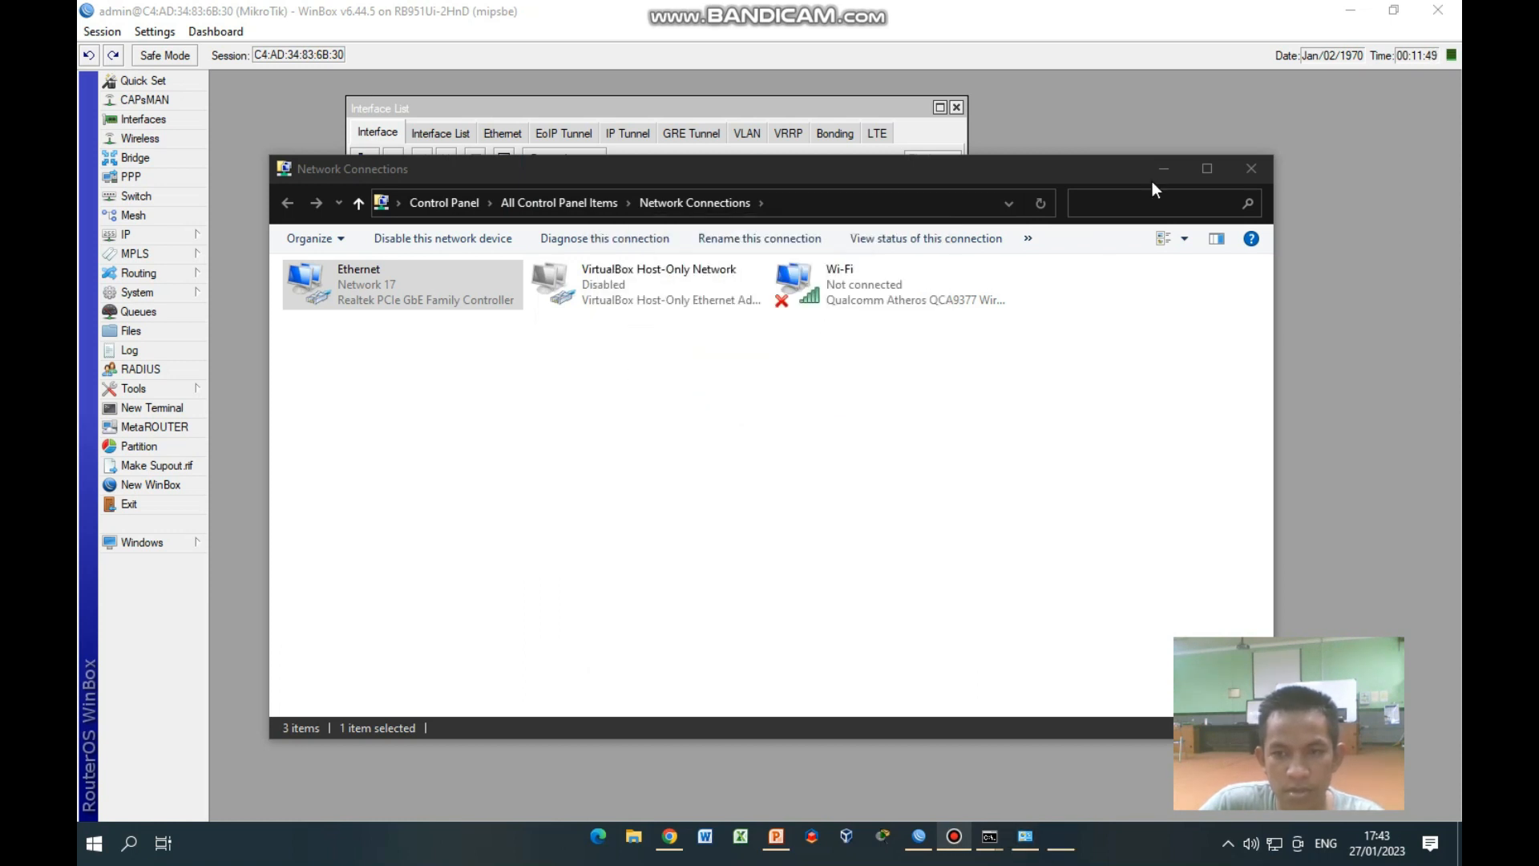
click(1163, 170)
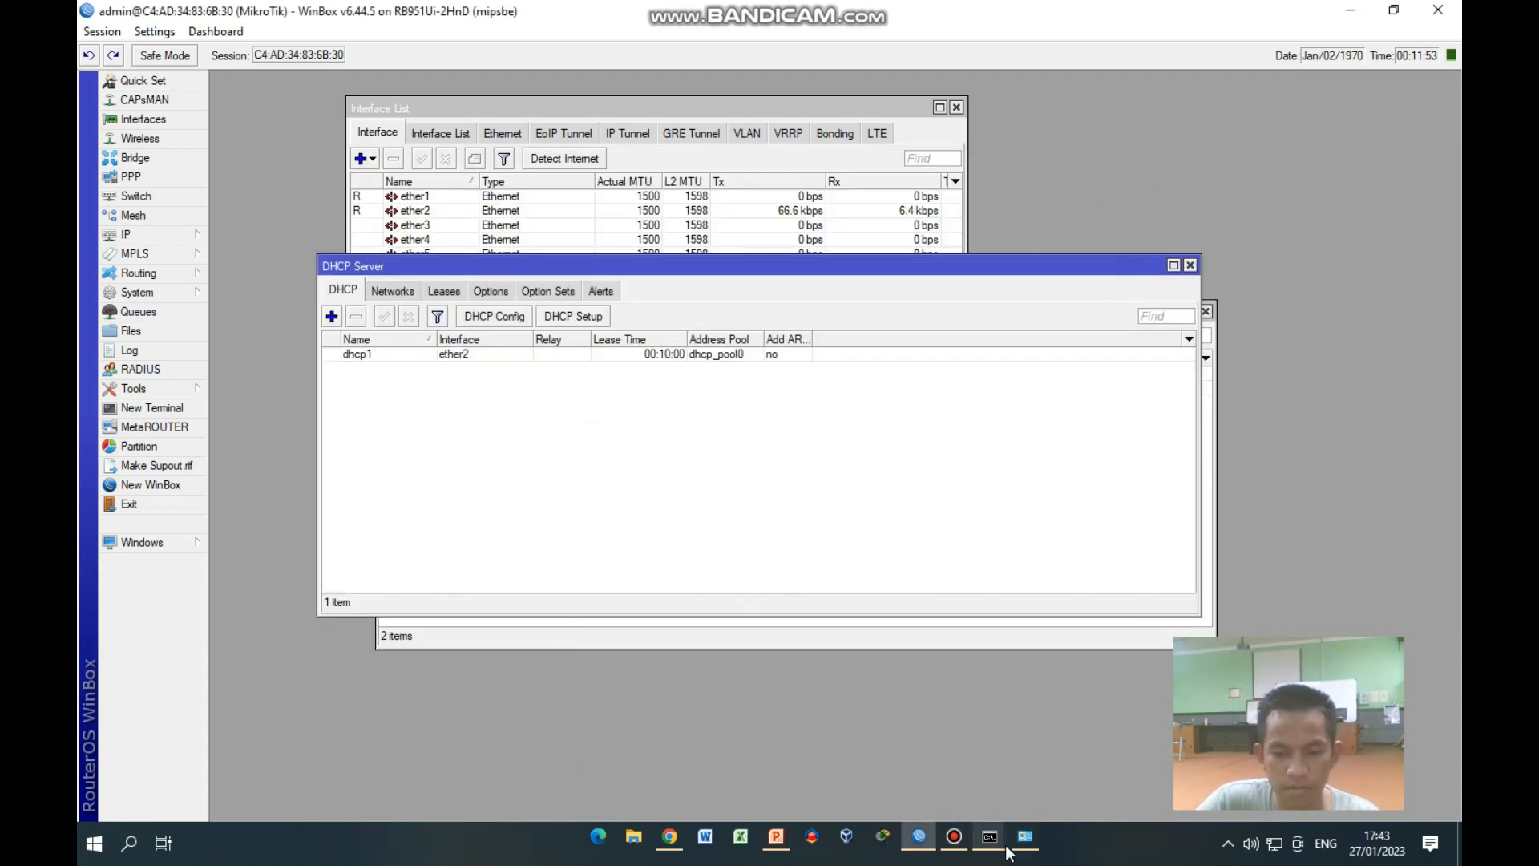
Bring a Command Prompt window to the front, placed clear of the DHCP server list and ready for input
mouse_move(1000, 840)
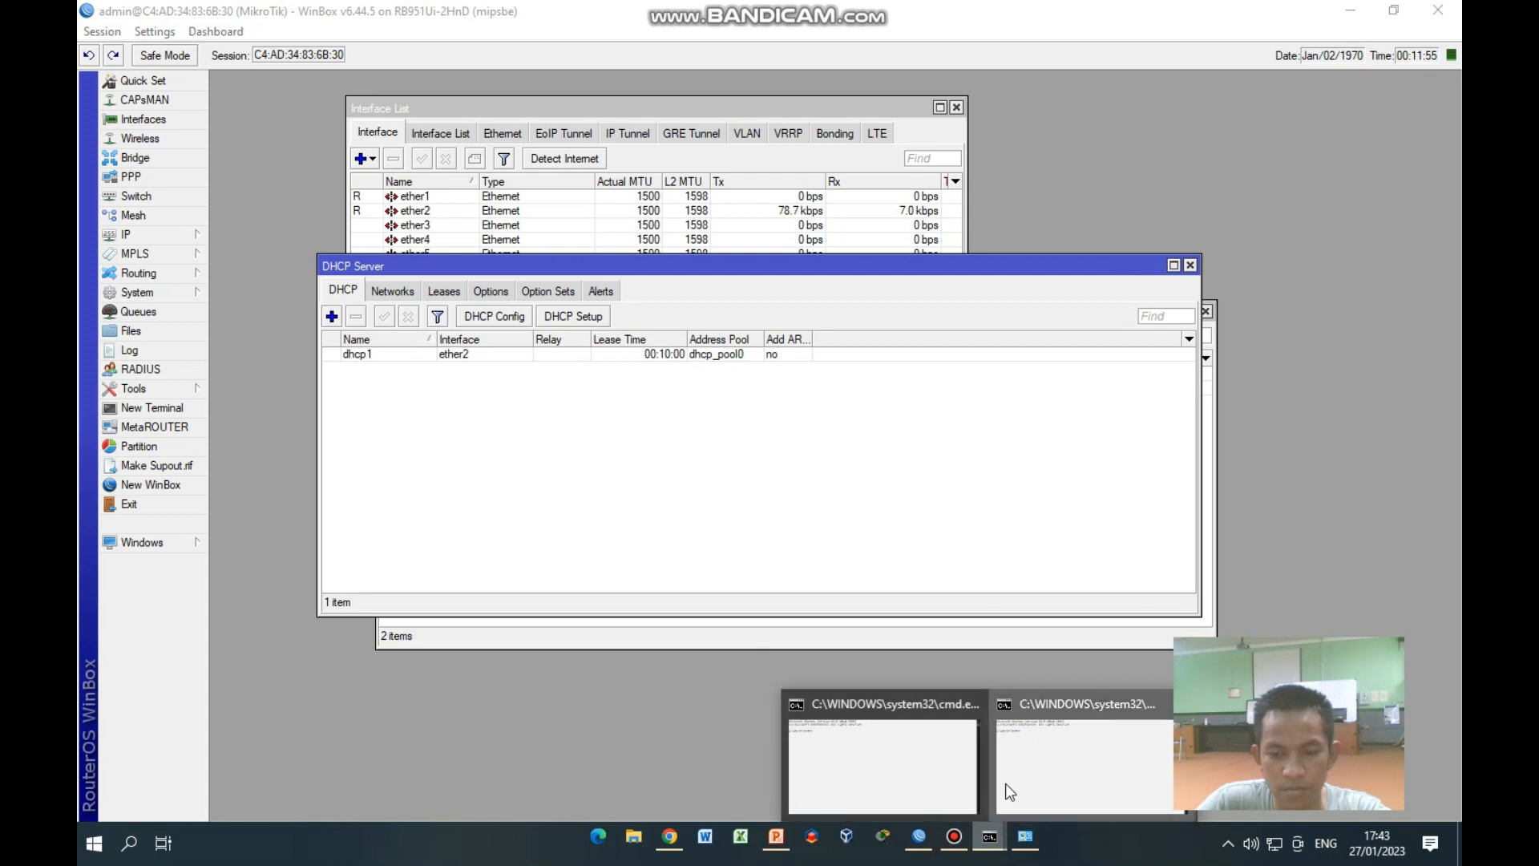
click(1006, 782)
drag(758, 189, 853, 453)
drag(815, 267, 728, 159)
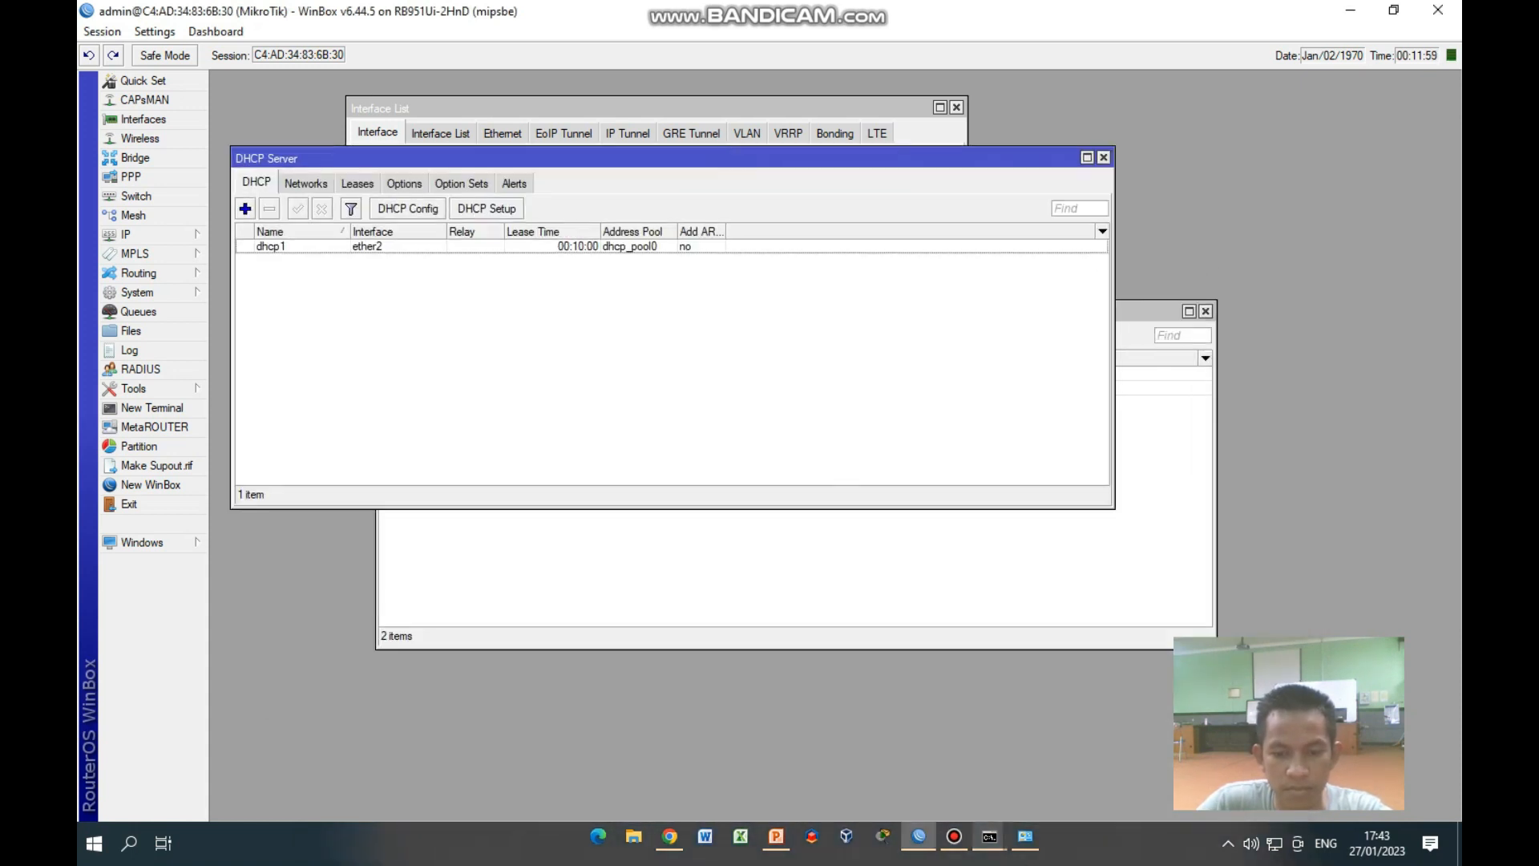
mouse_move(994, 849)
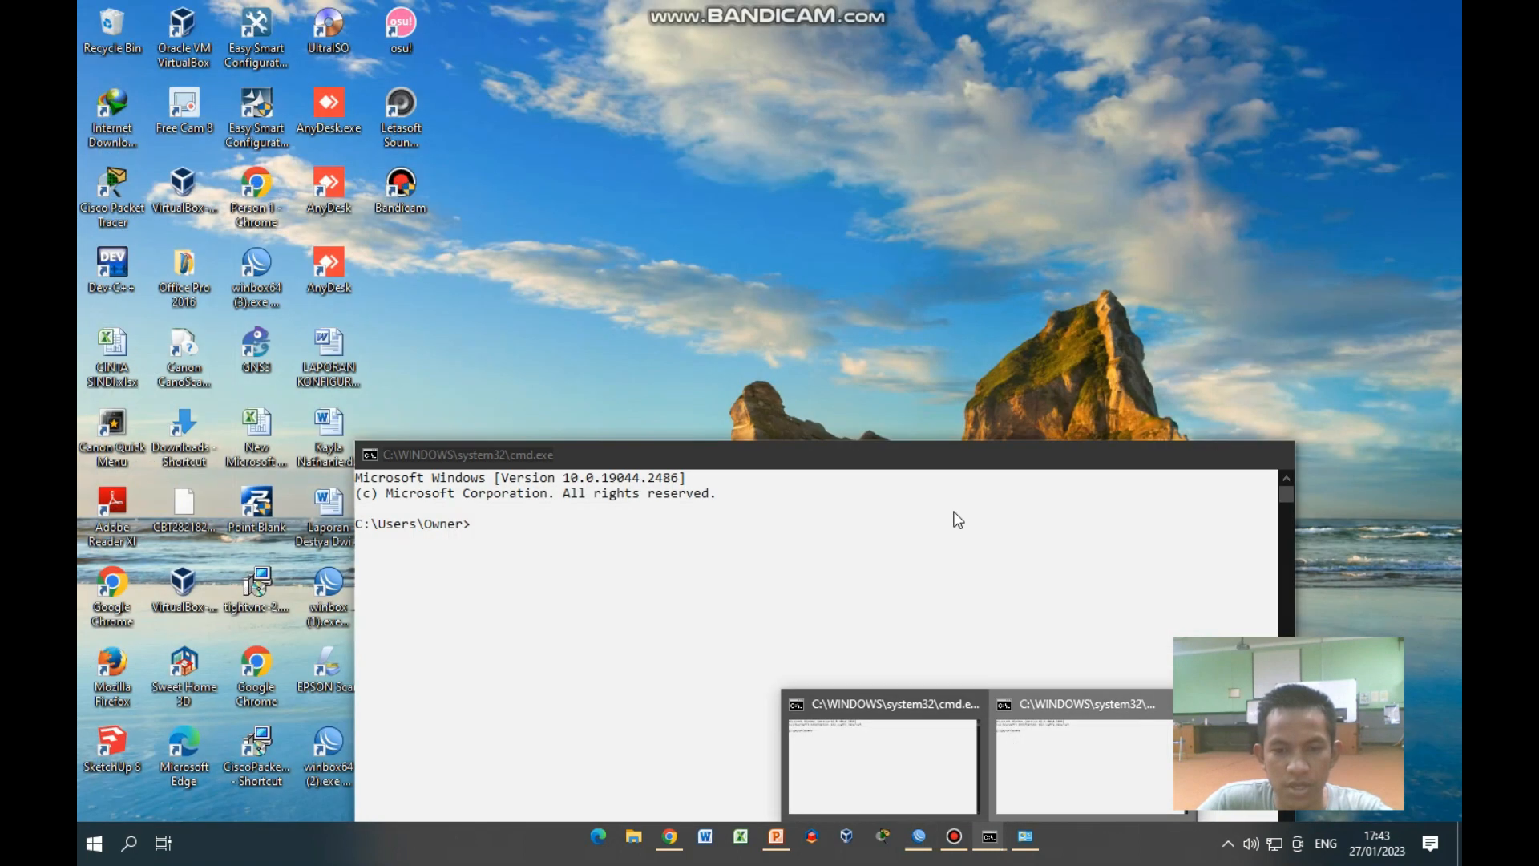
click(1012, 744)
drag(937, 463, 984, 311)
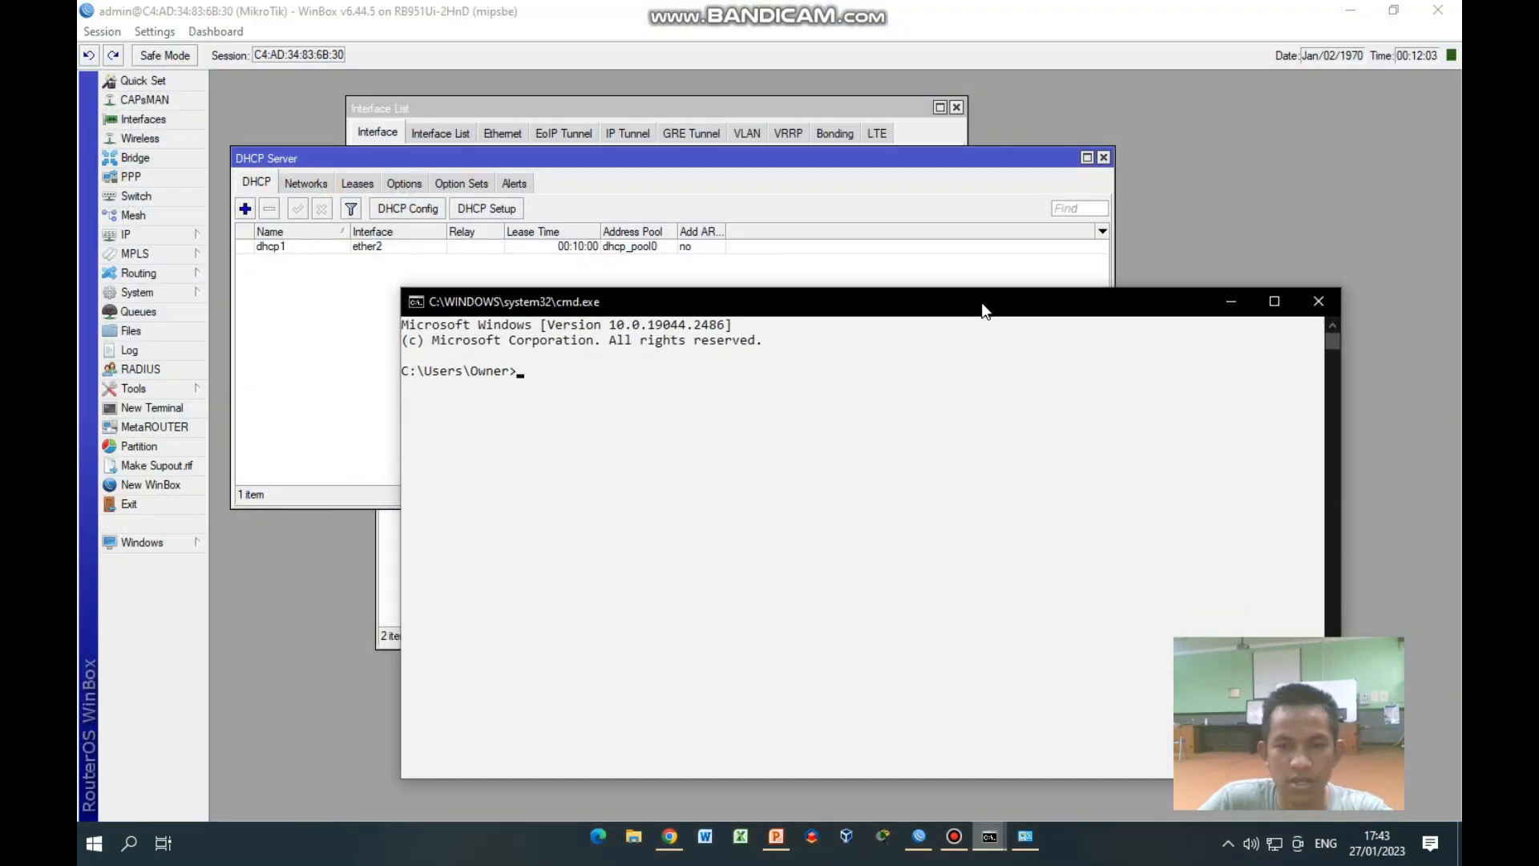
click(683, 388)
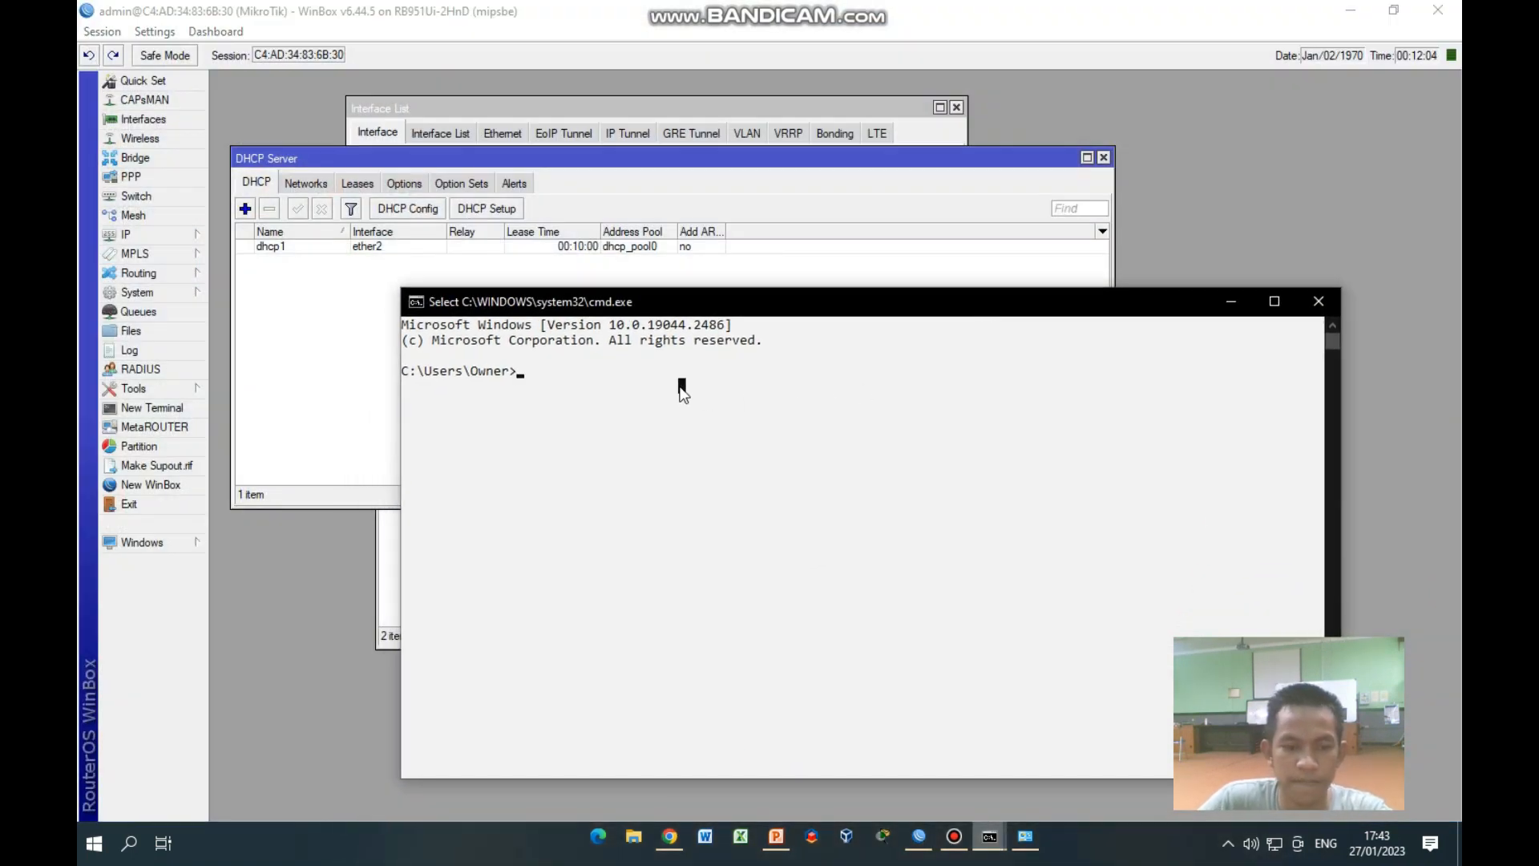
click(521, 372)
Ping the other router's ether1 address from the topology slide, 10.10.10.3, and stop the ping and minimize the Command Prompt
text(ping)
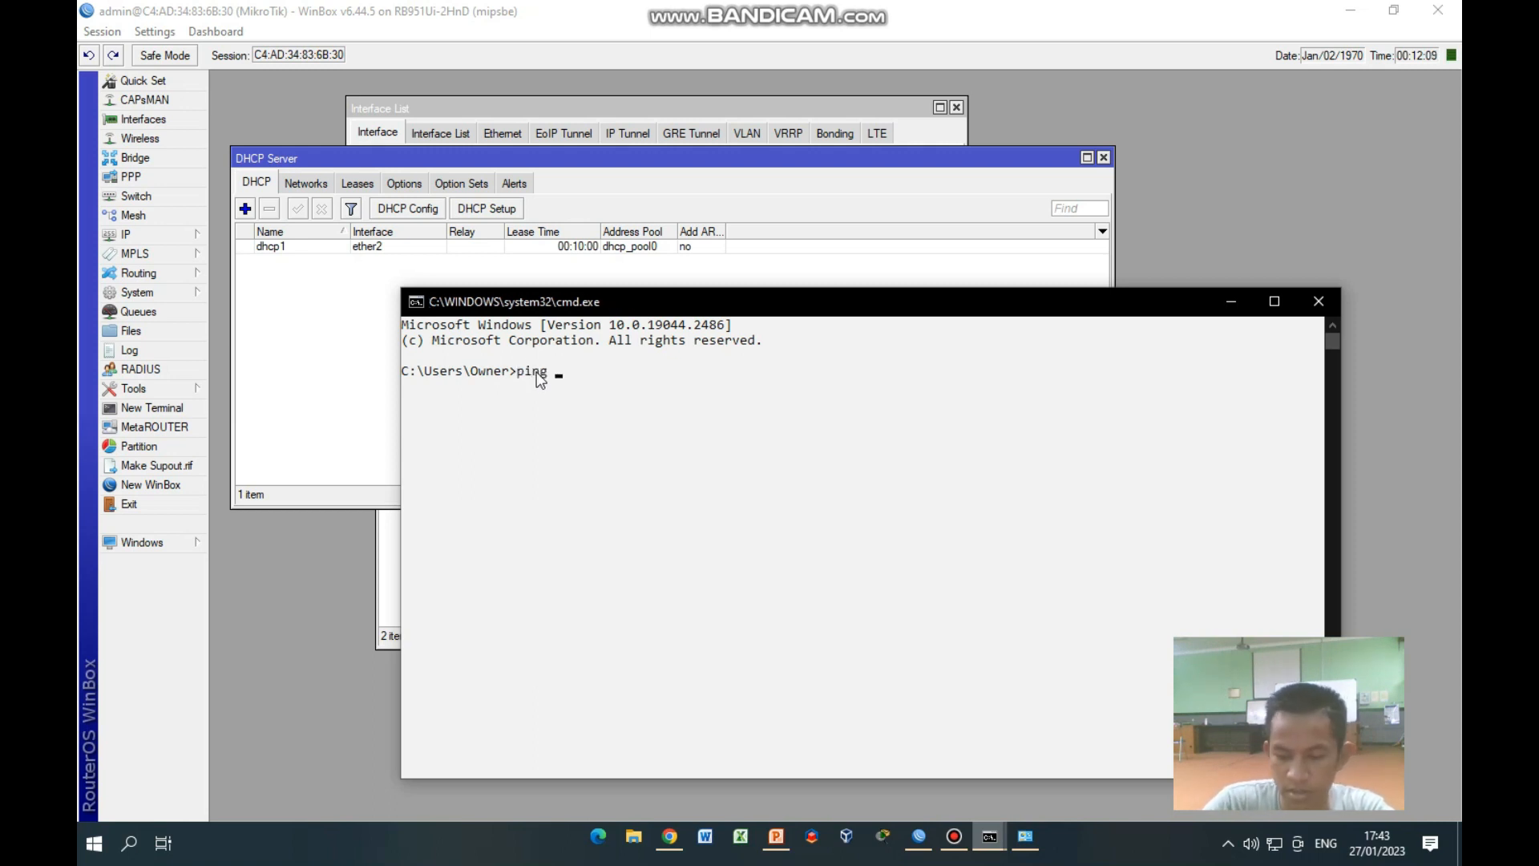
click(777, 836)
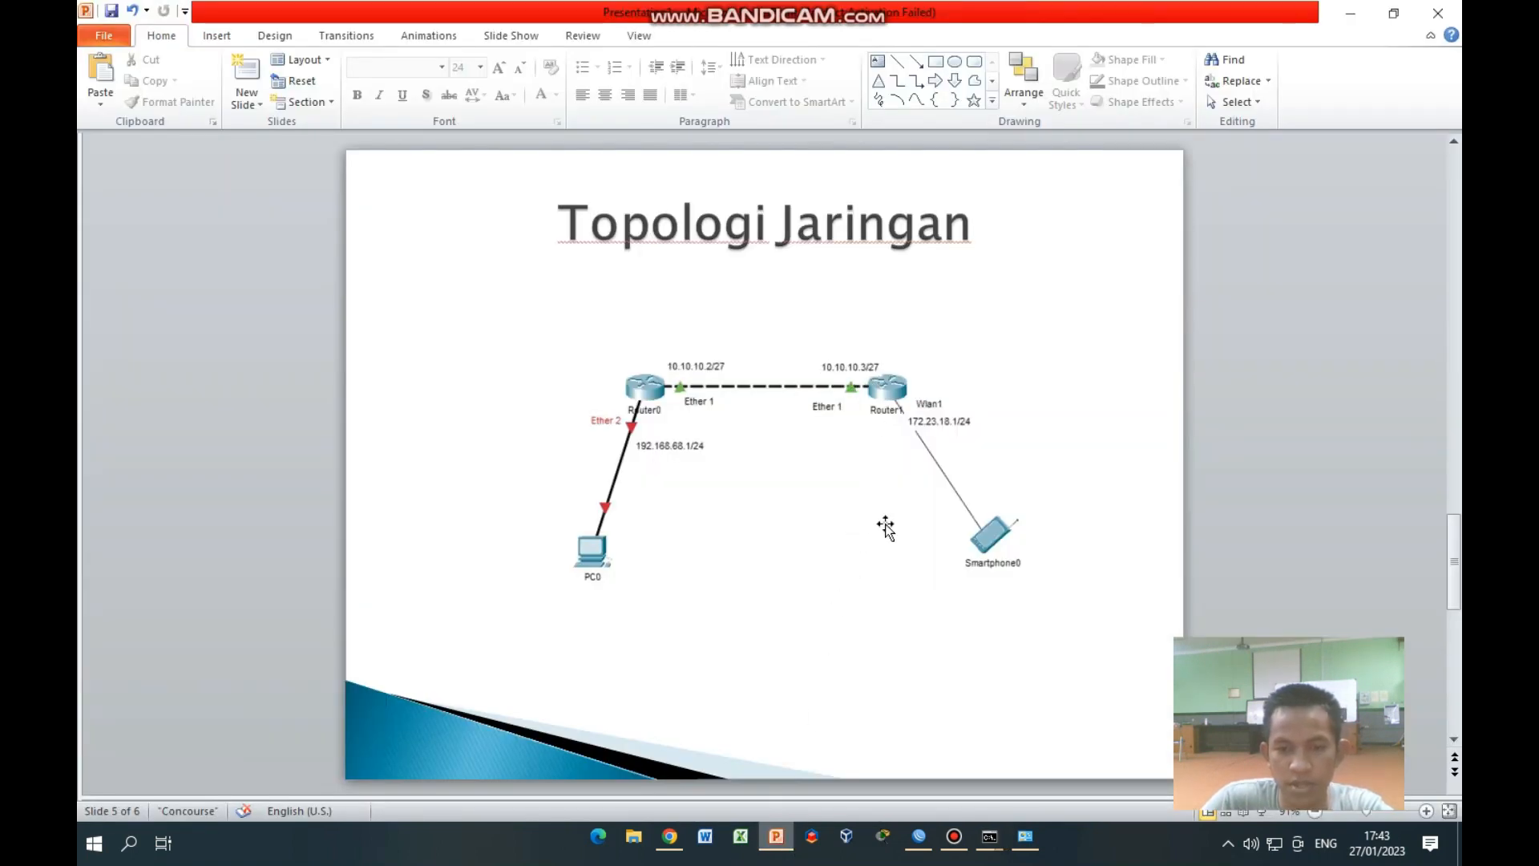
mouse_move(990, 838)
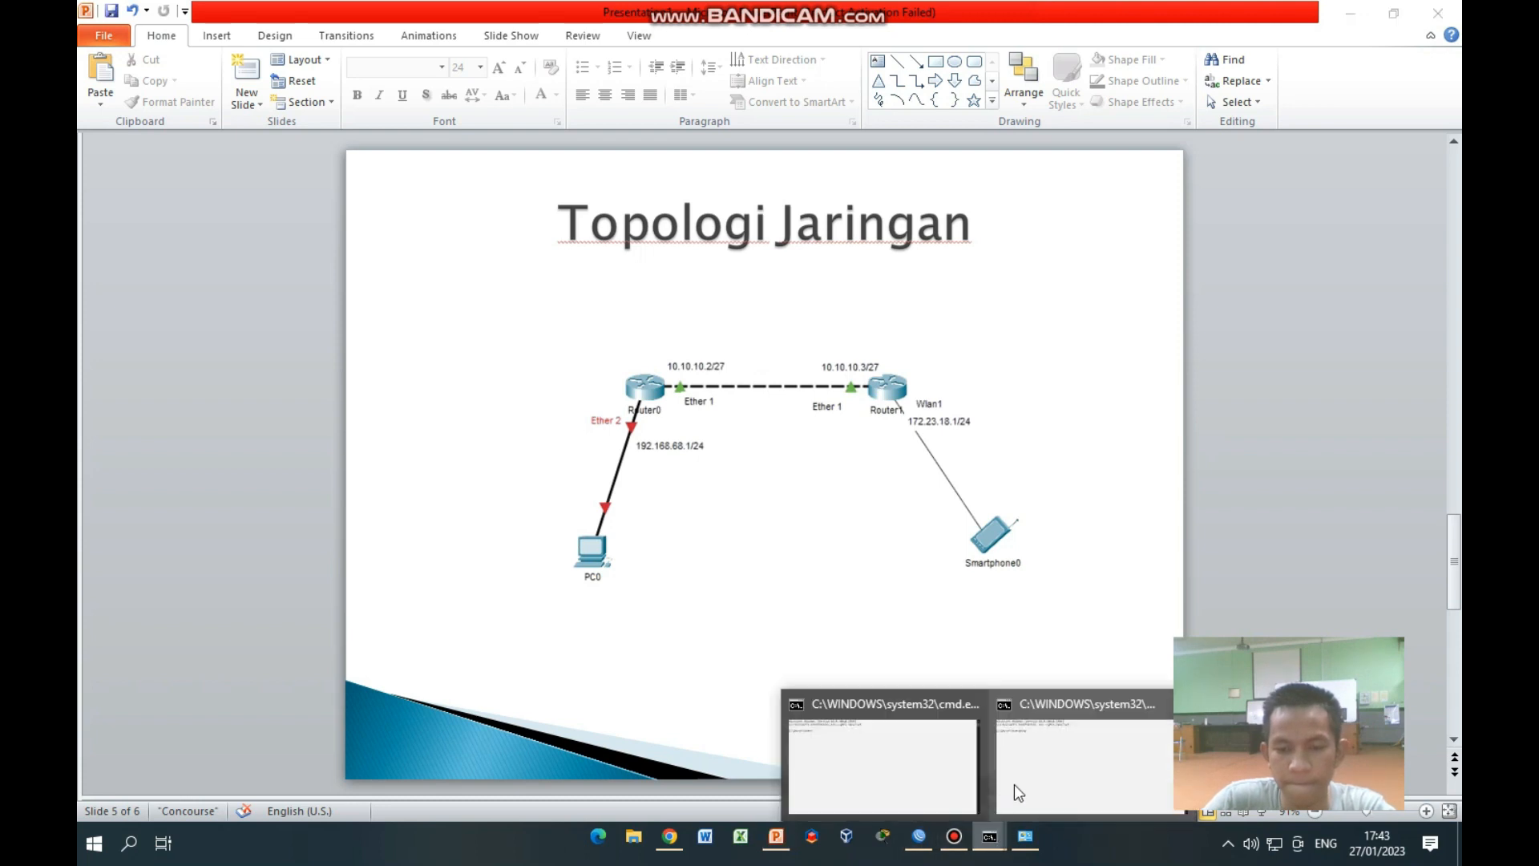
click(1013, 784)
text(ping 10.10.10.3)
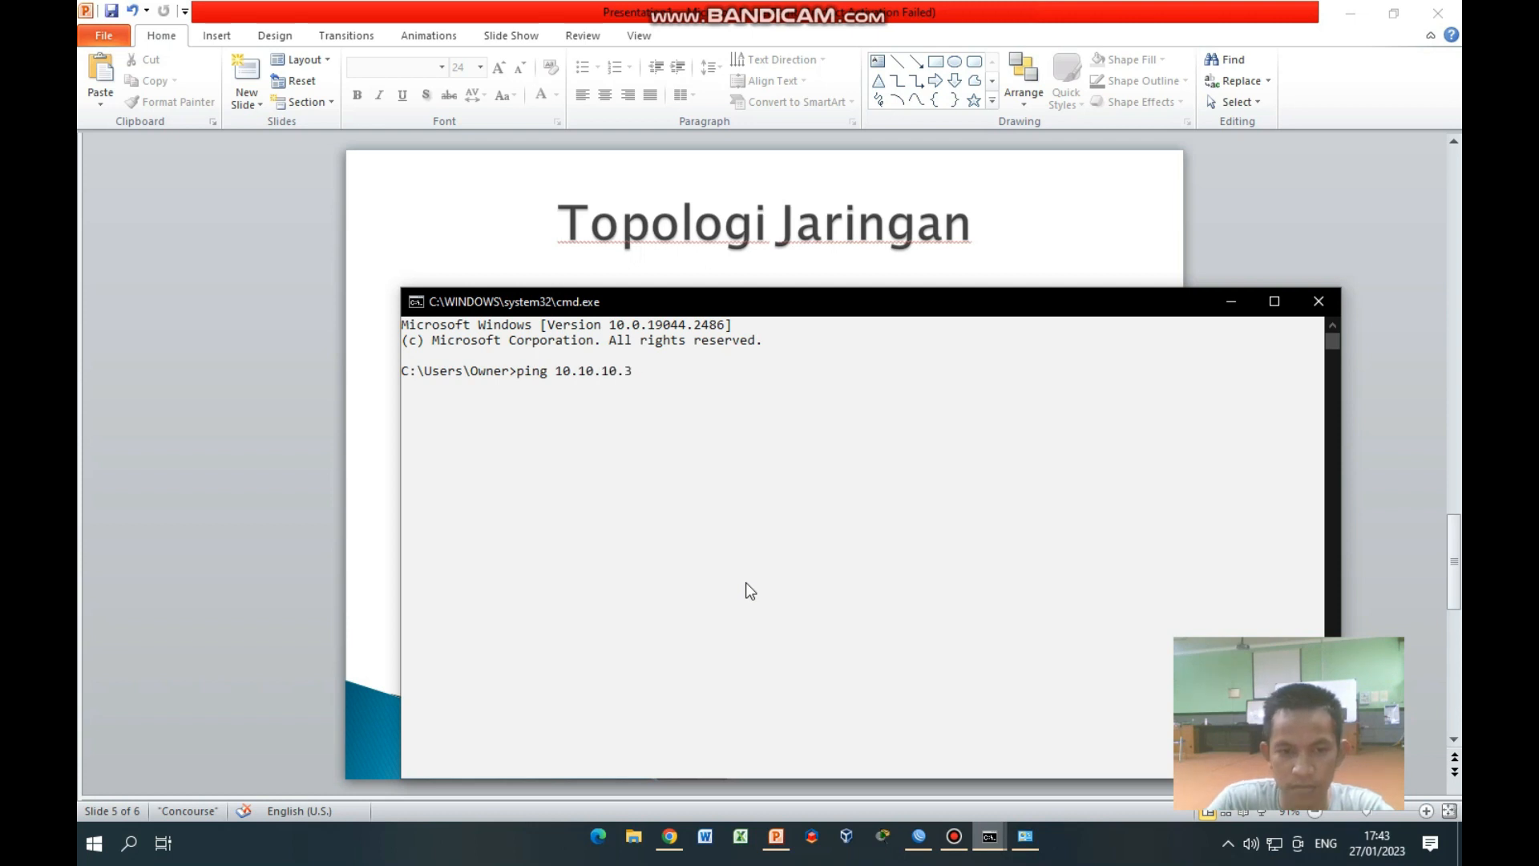
key(Return)
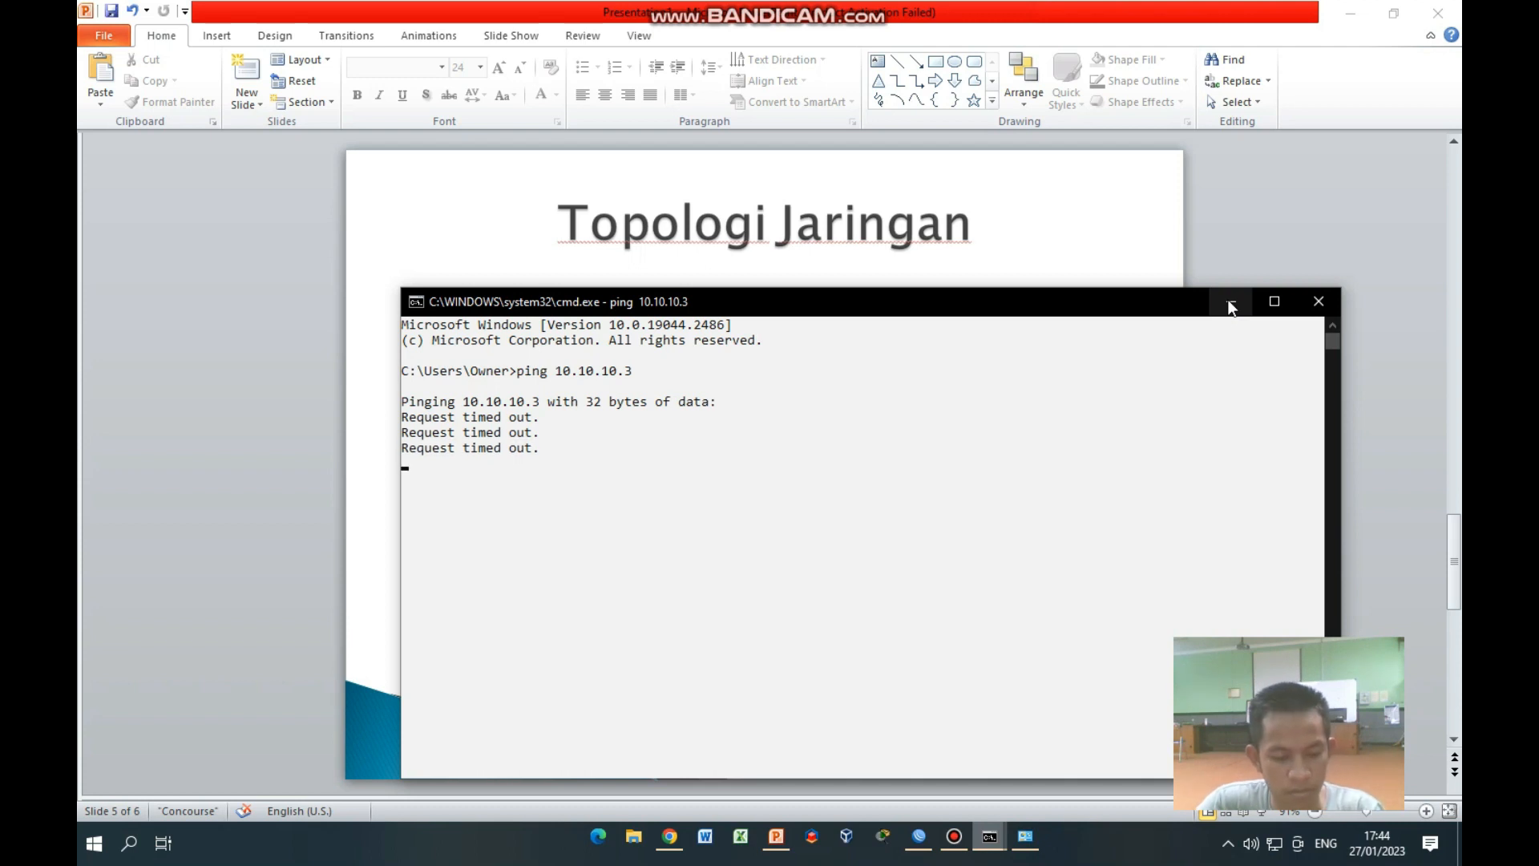
key(ctrl+c)
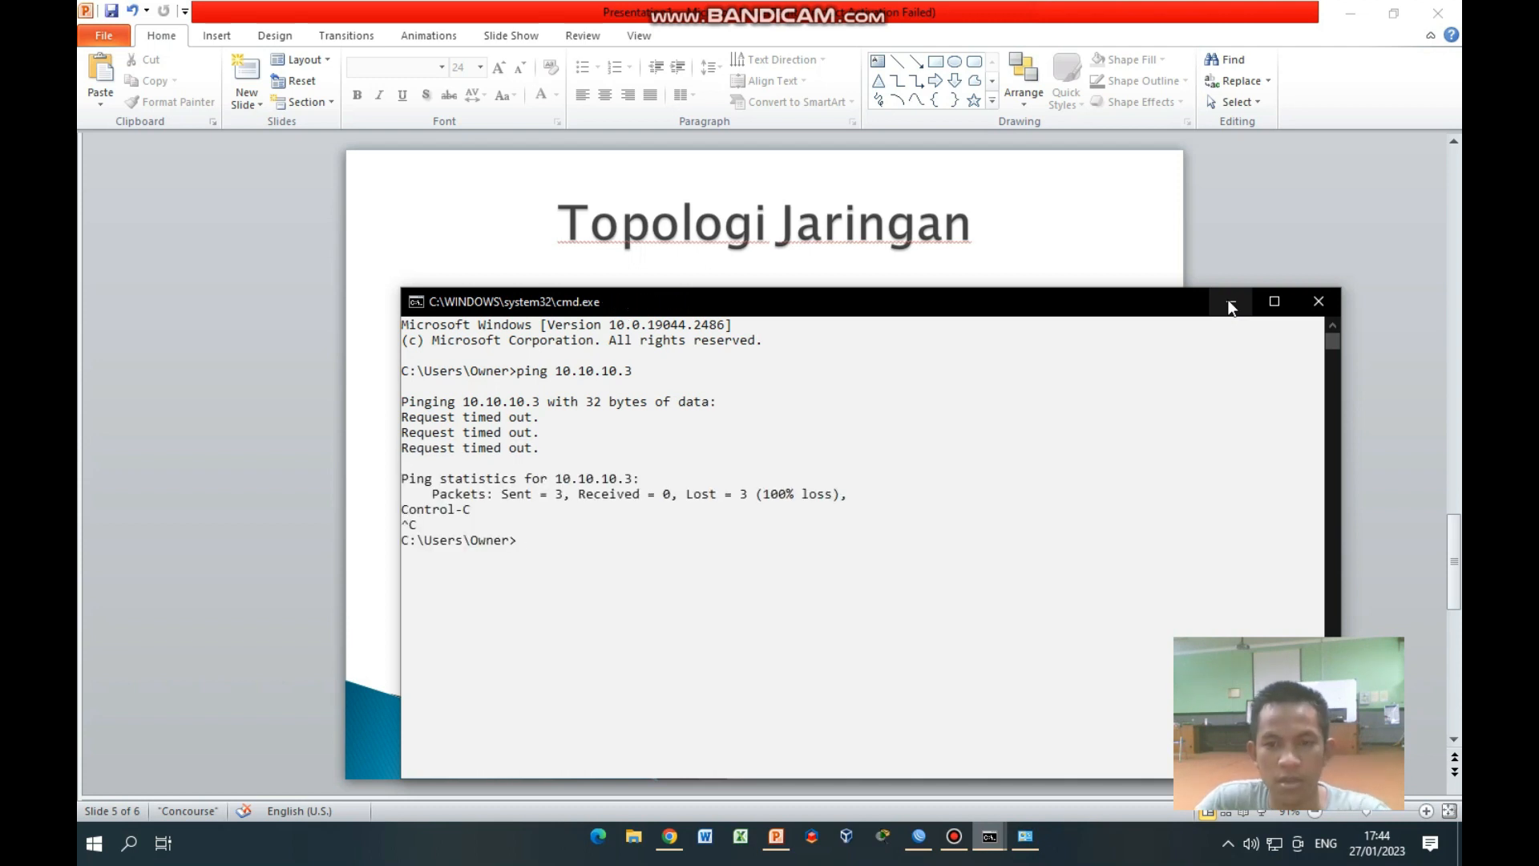
click(1232, 306)
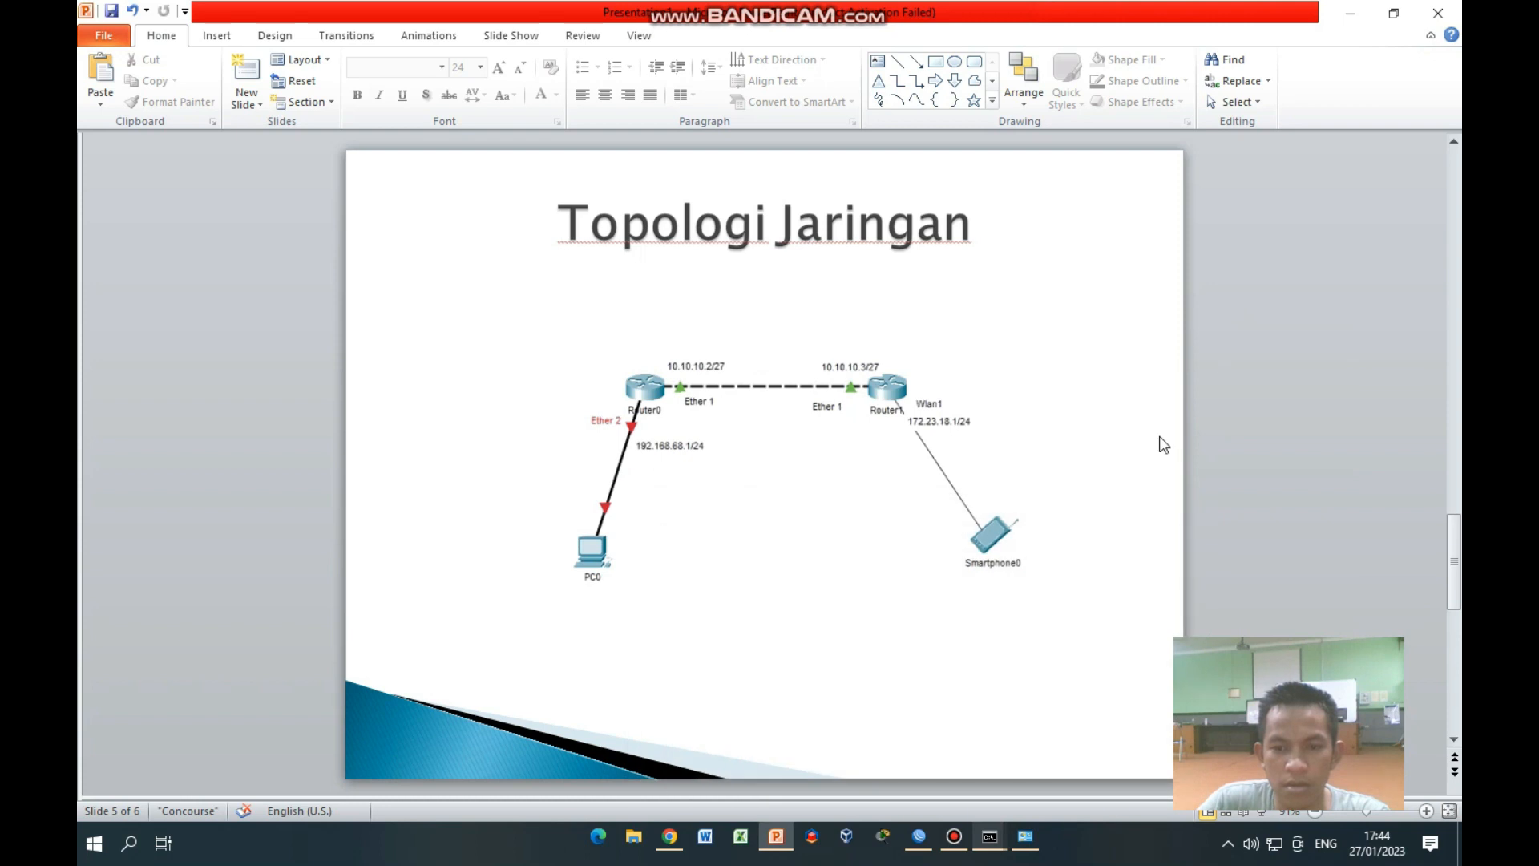
Switch to WinBox, check the DHCP server's leases beside the interface and address lists, and close the DHCP Server window
click(920, 838)
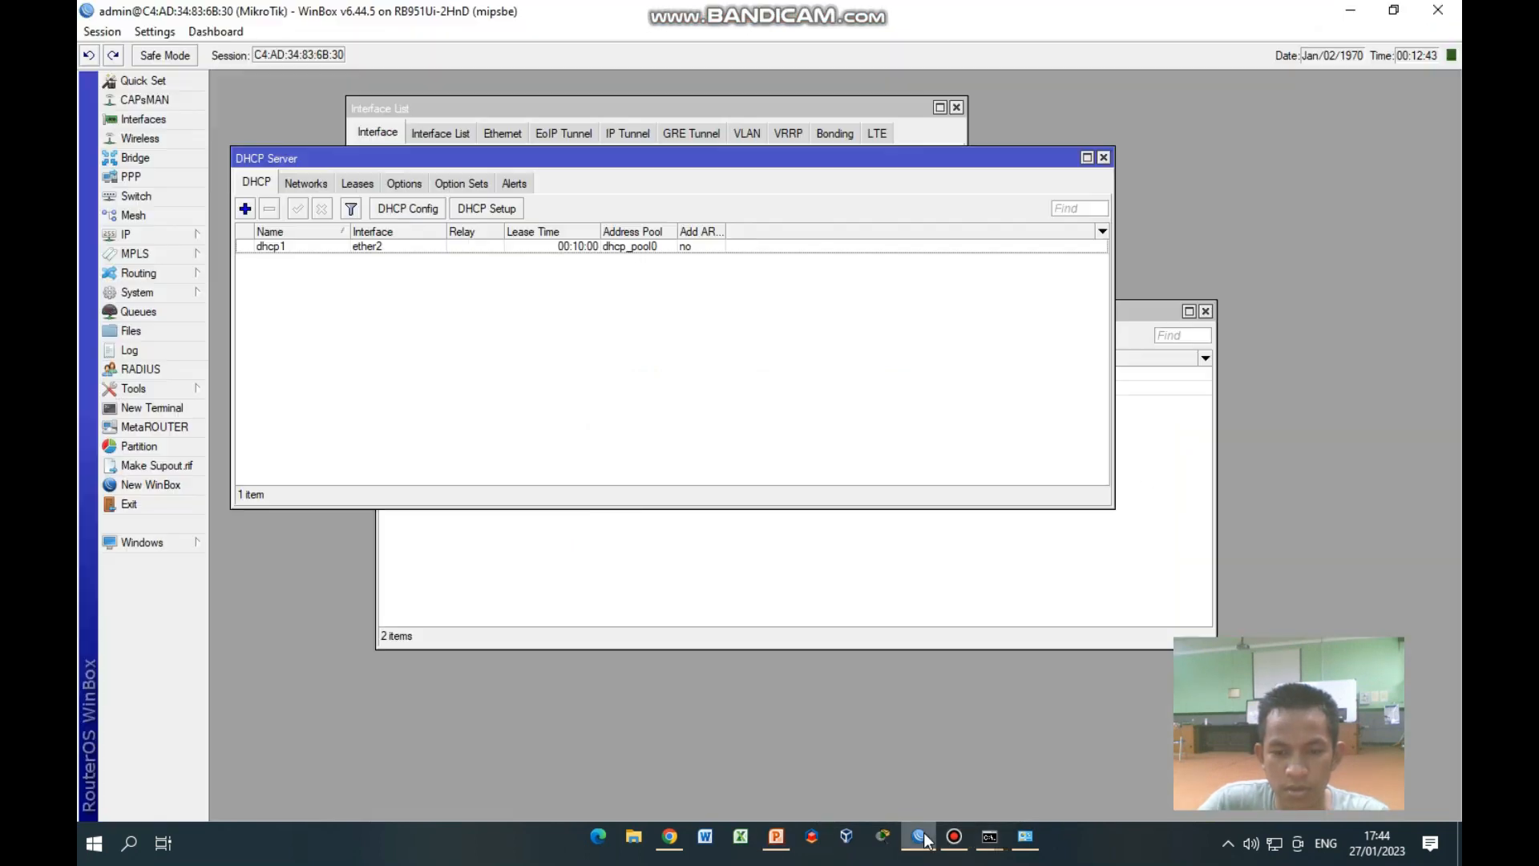
drag(968, 154, 1121, 248)
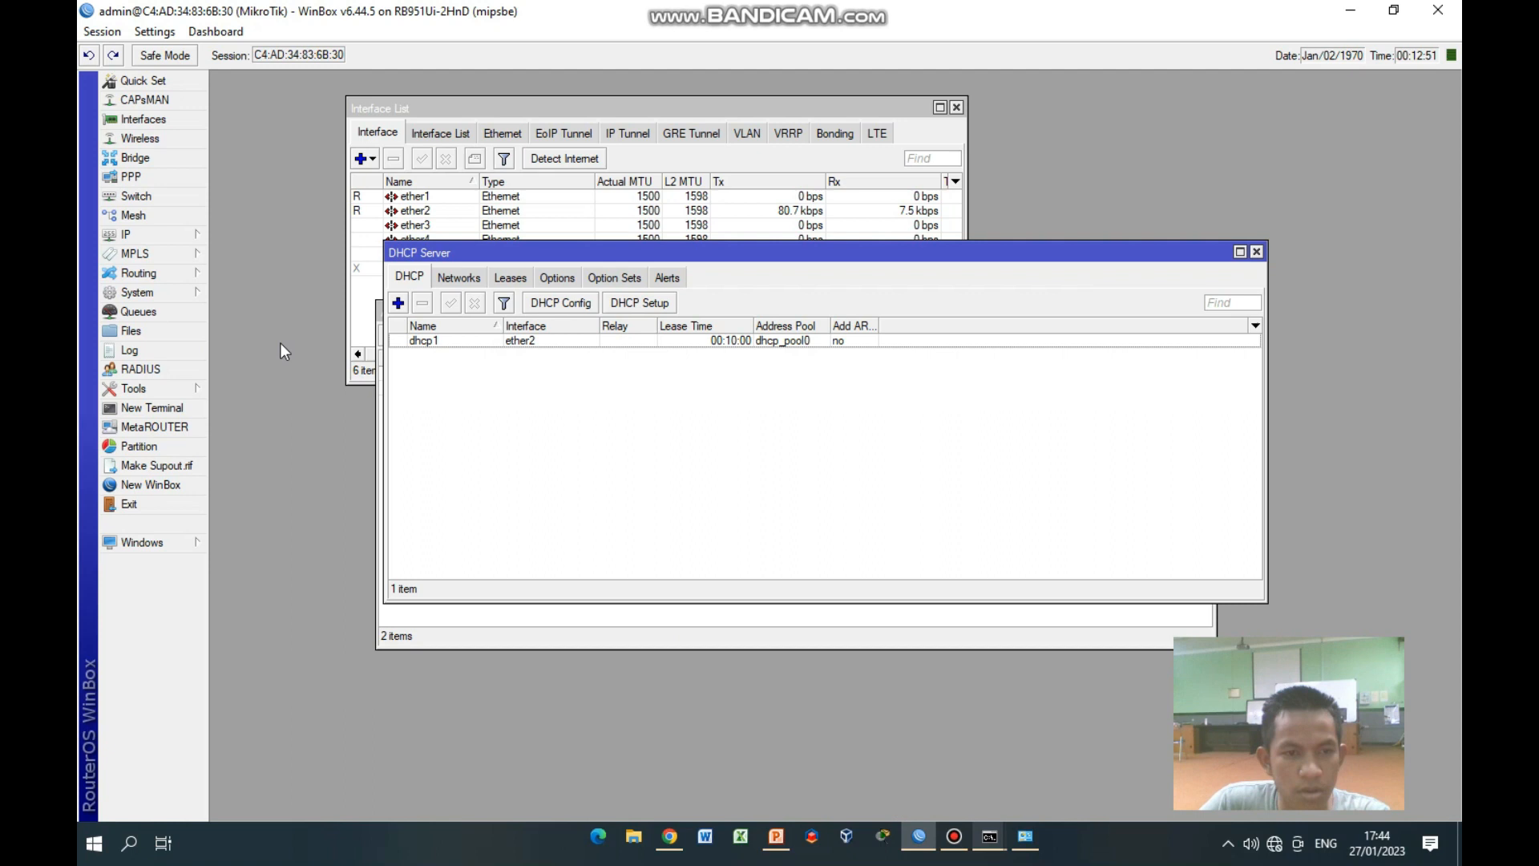
click(176, 289)
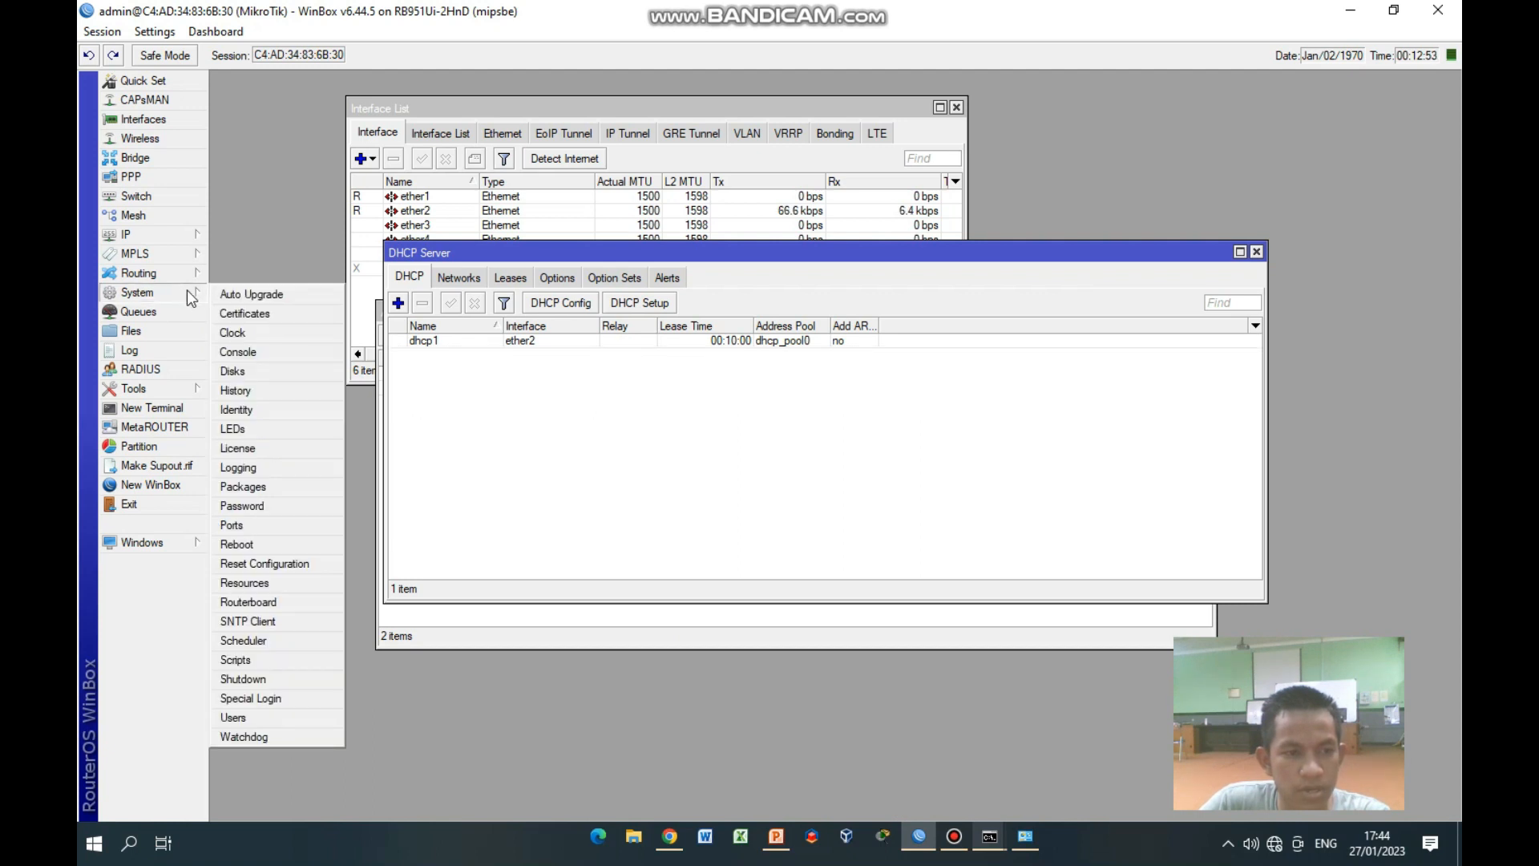
click(288, 272)
click(517, 244)
drag(529, 252, 529, 362)
click(510, 386)
drag(534, 361, 523, 424)
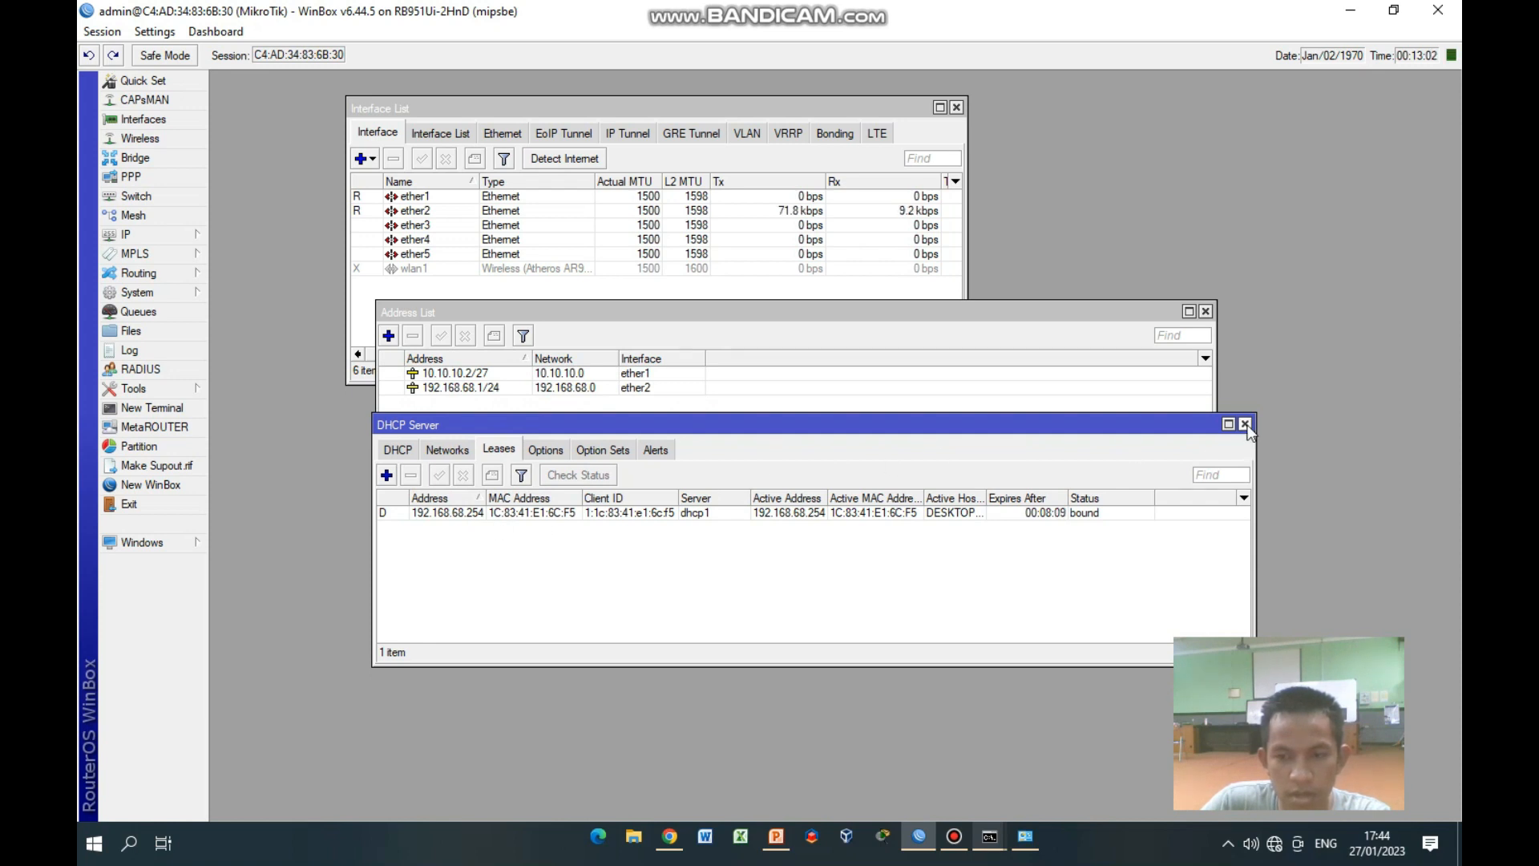
drag(1255, 449, 991, 441)
drag(873, 424, 903, 443)
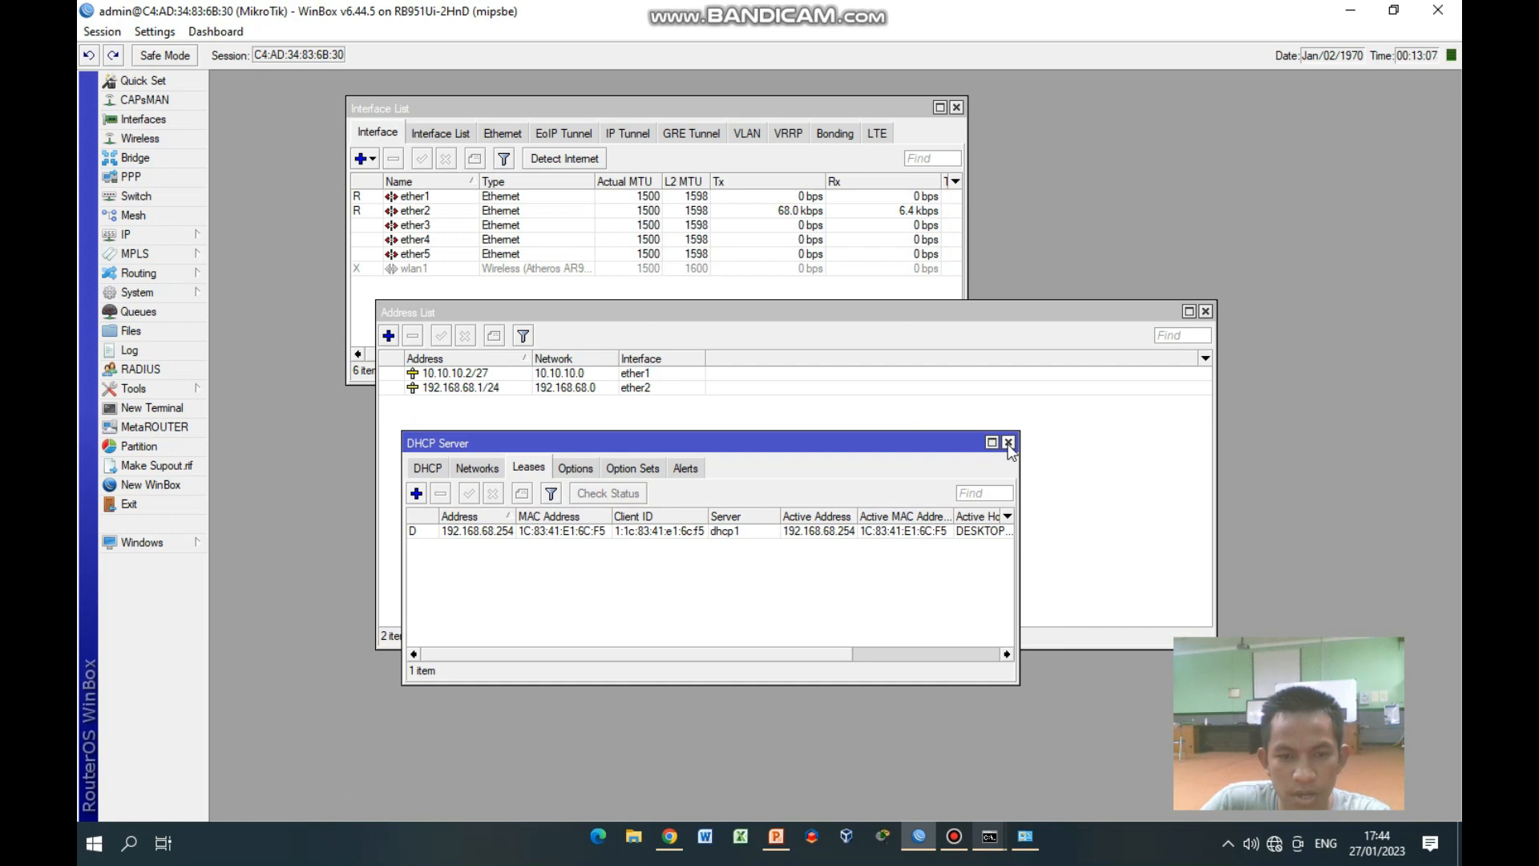
click(1007, 442)
Reopen the Command Prompt, consult the topology slide for the wlan1 network address, and return to the prompt
click(1001, 843)
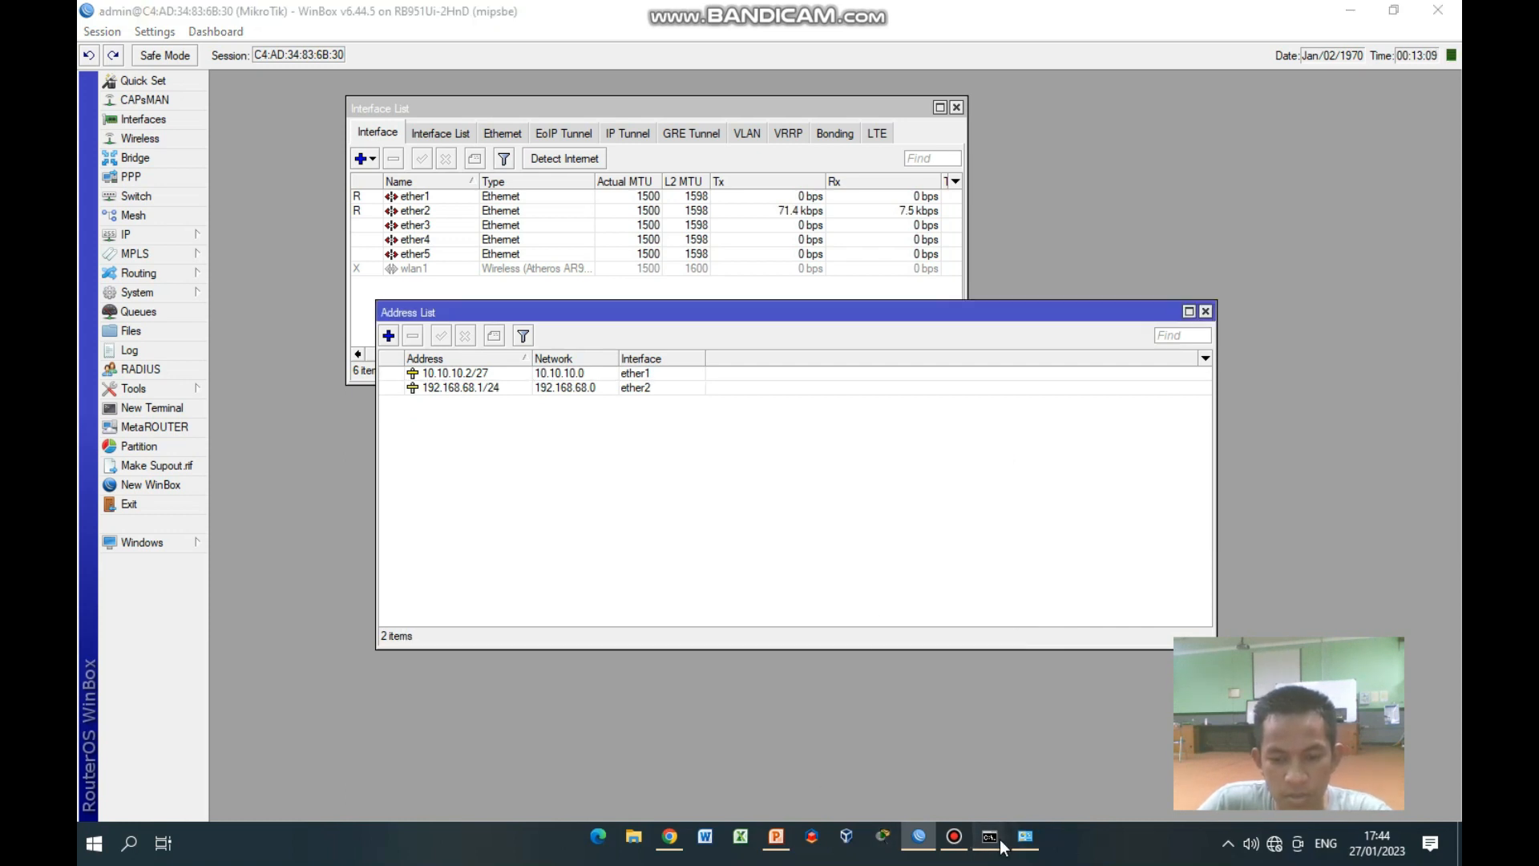
click(1022, 733)
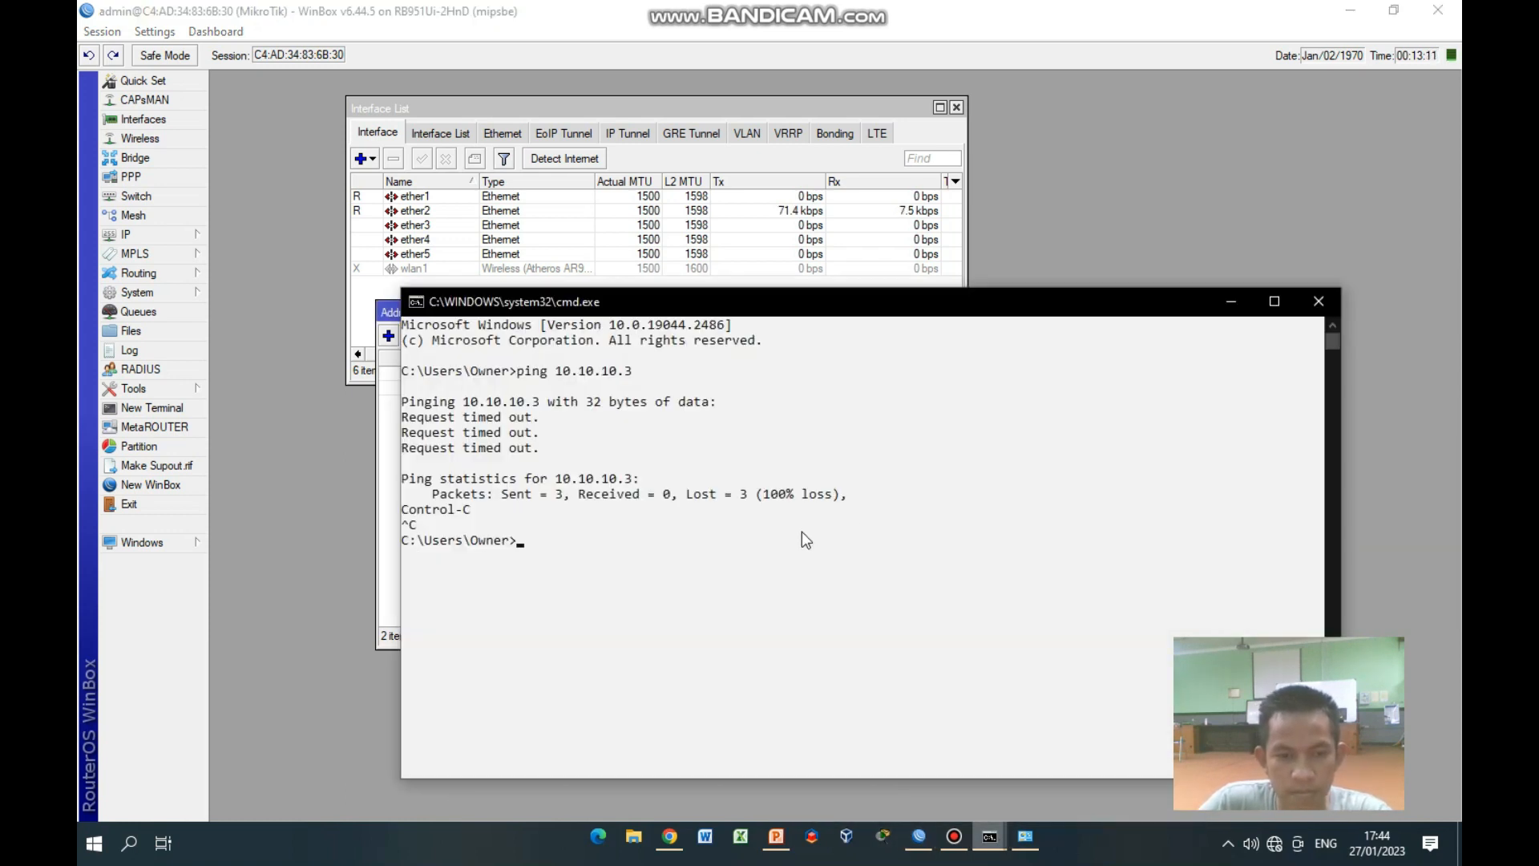
drag(976, 310, 979, 436)
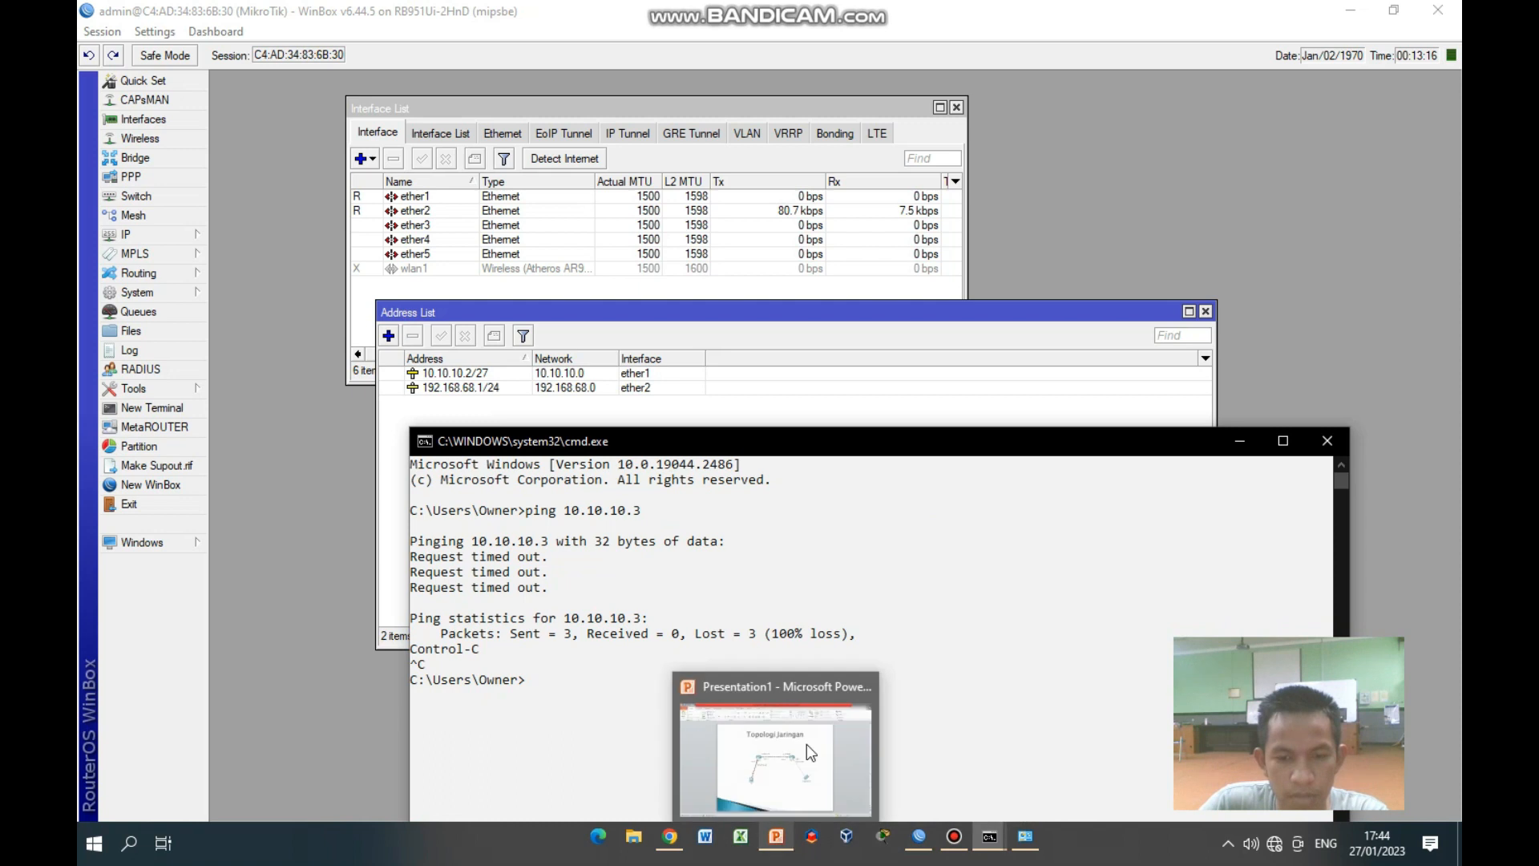
click(775, 836)
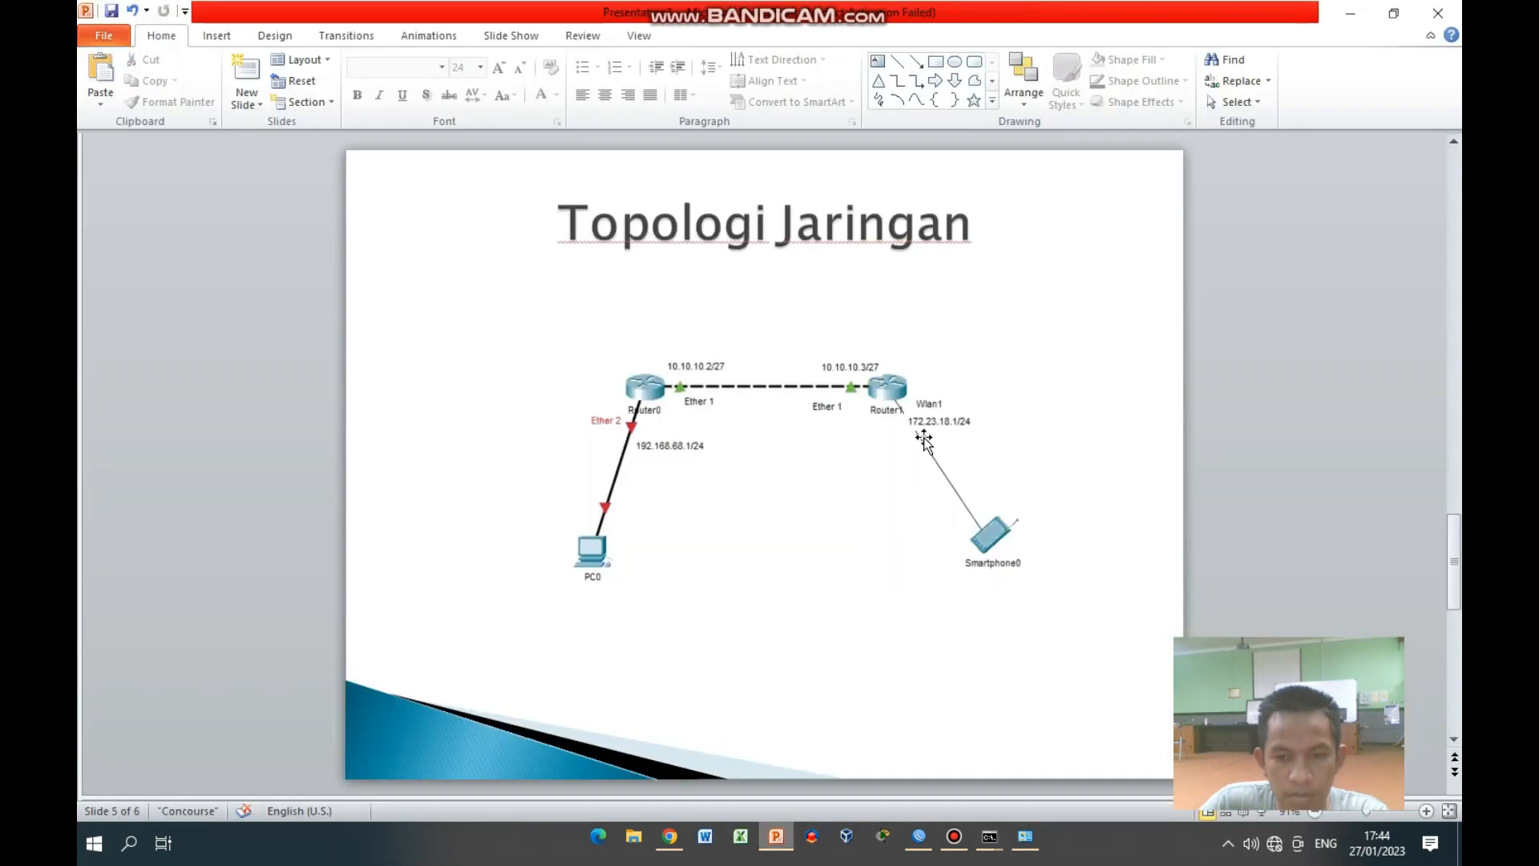
click(781, 838)
drag(921, 455, 914, 351)
Start a continuous ping to the smartphone with ping 172.23.18.254 -t, and move the Command Prompt fully into view
text(ping 17)
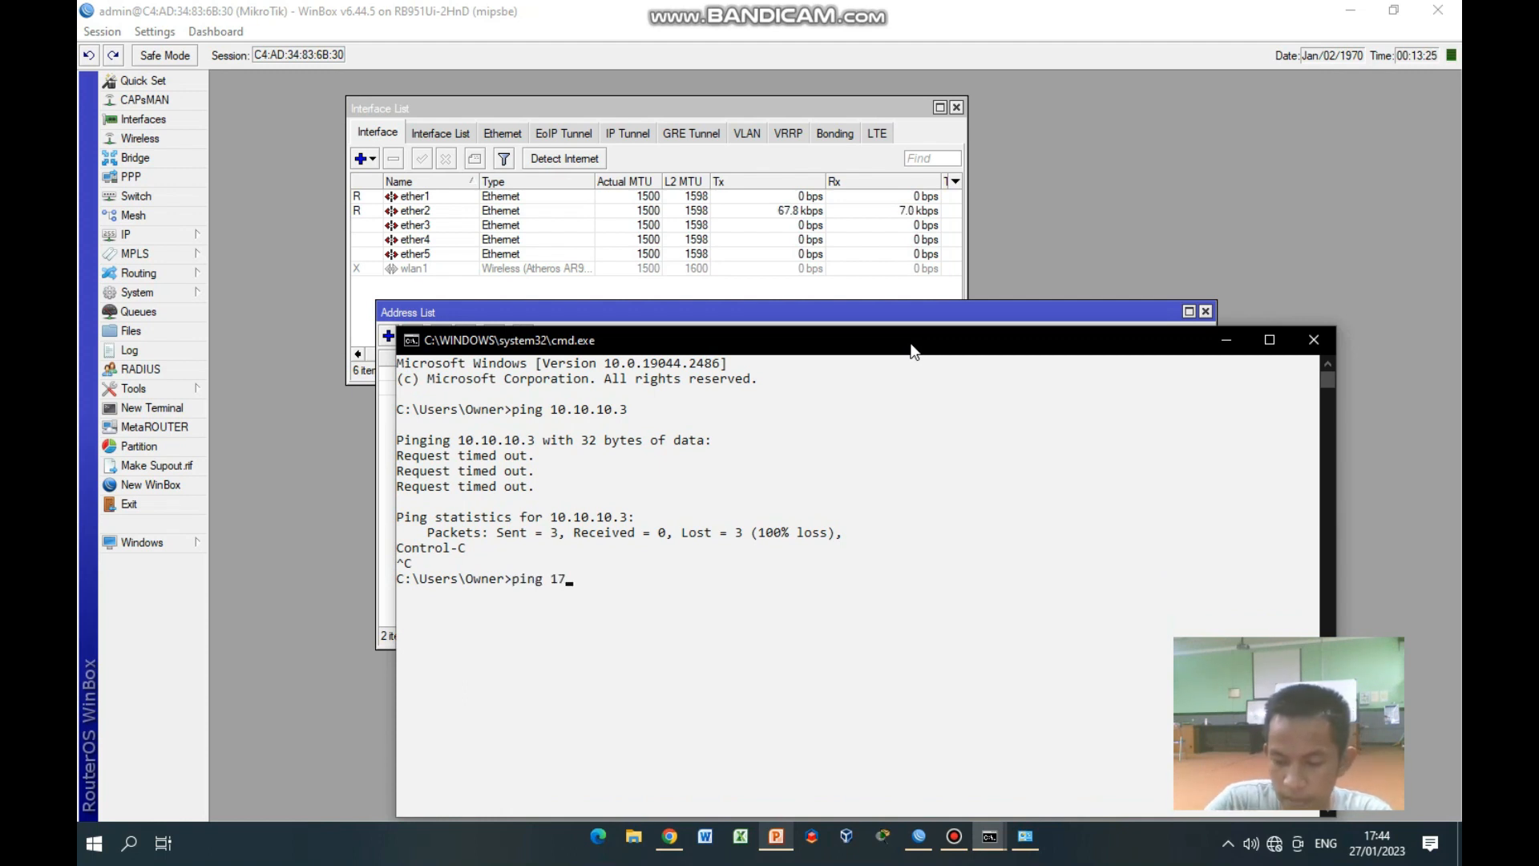
text(2.23.18.)
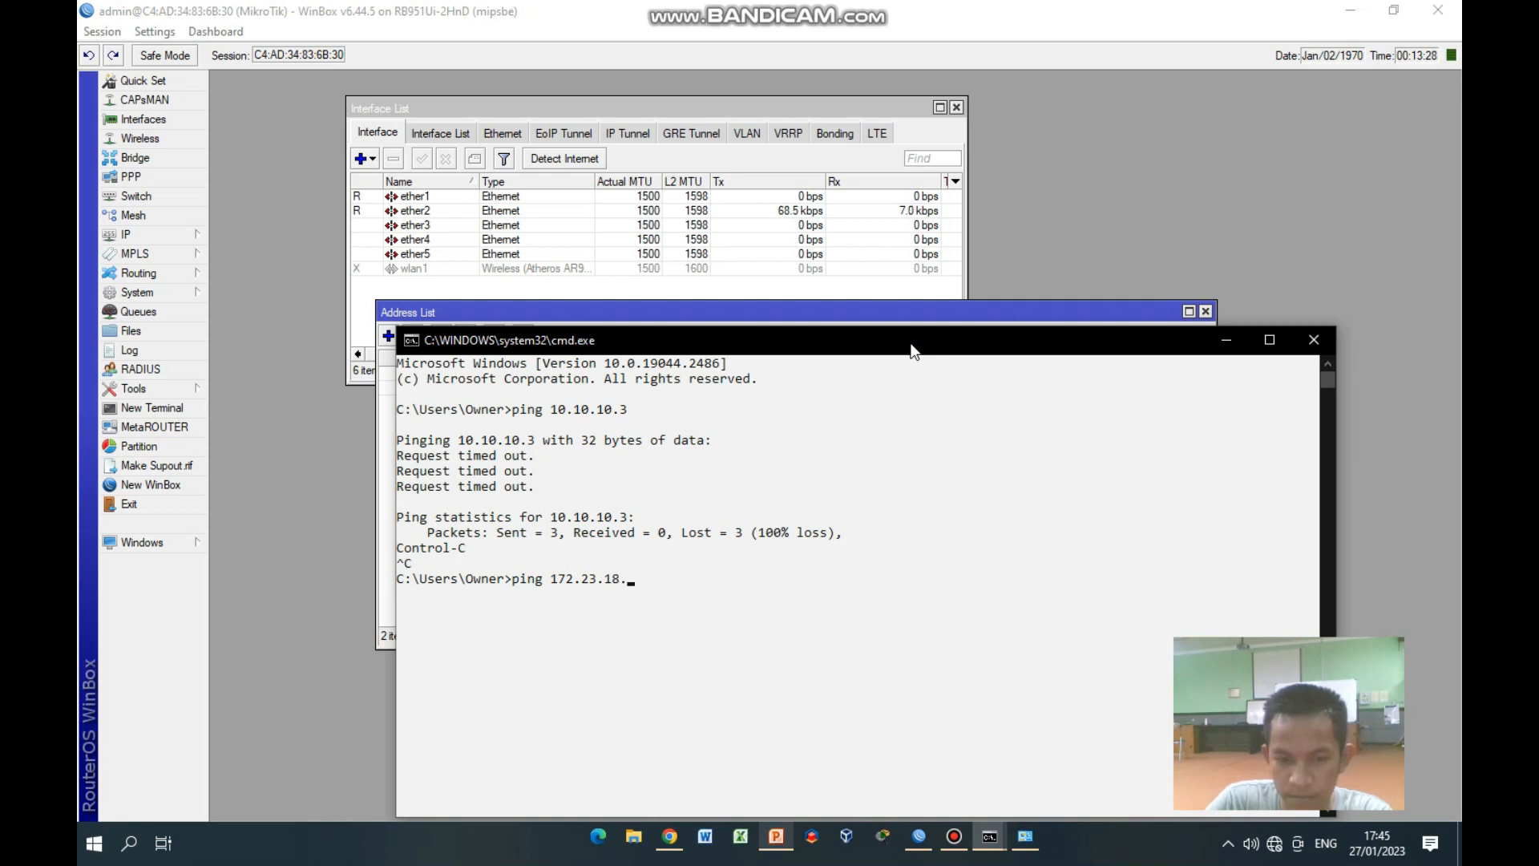
mouse_move(911, 346)
mouse_down()
mouse_move(893, 460)
mouse_move(912, 326)
mouse_move(924, 426)
mouse_move(915, 350)
mouse_up()
text(254 -t)
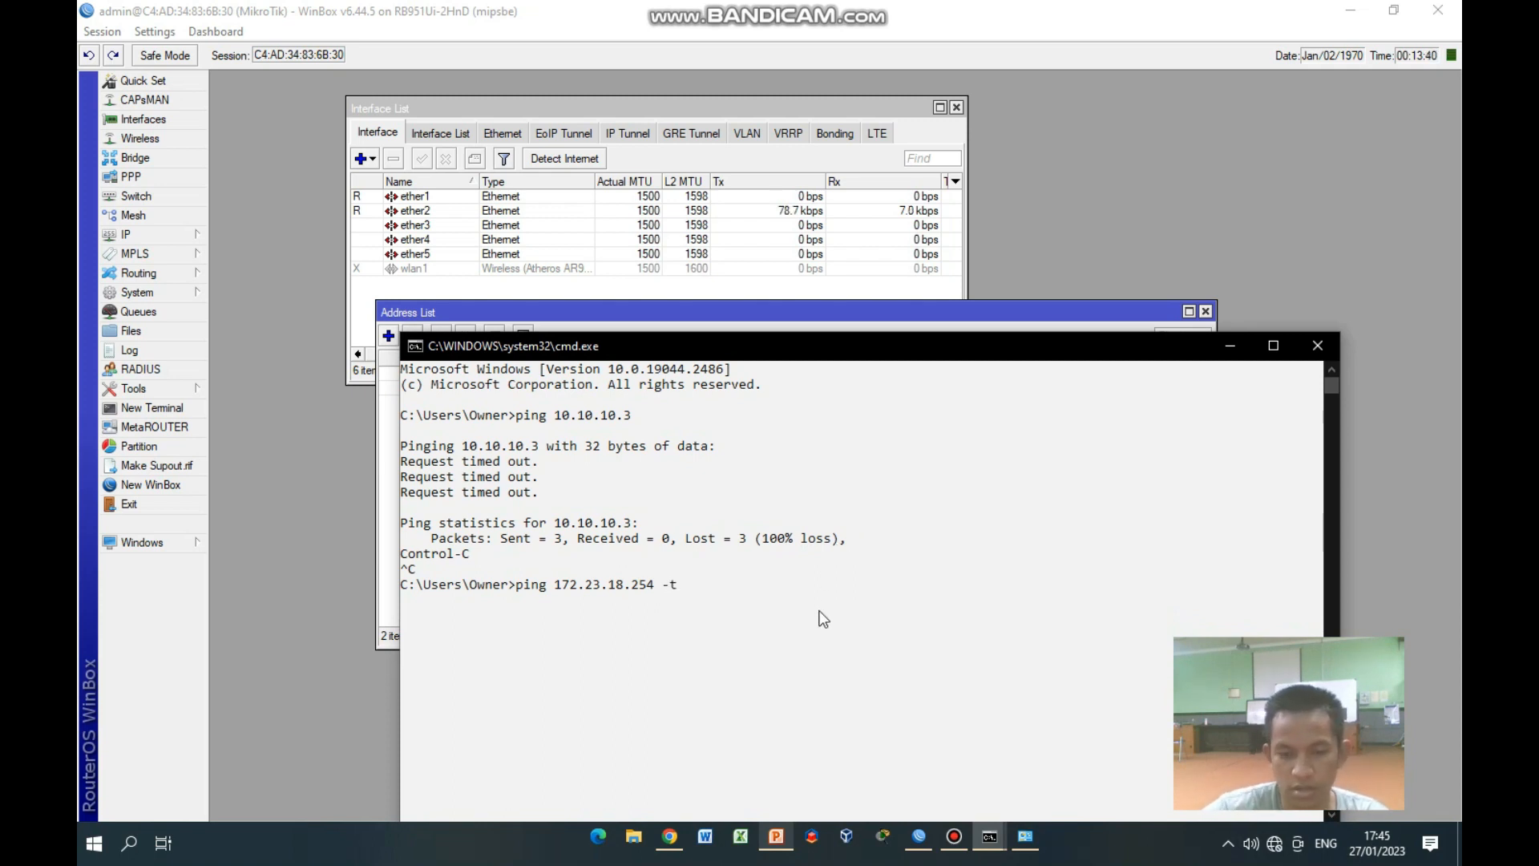
key(Return)
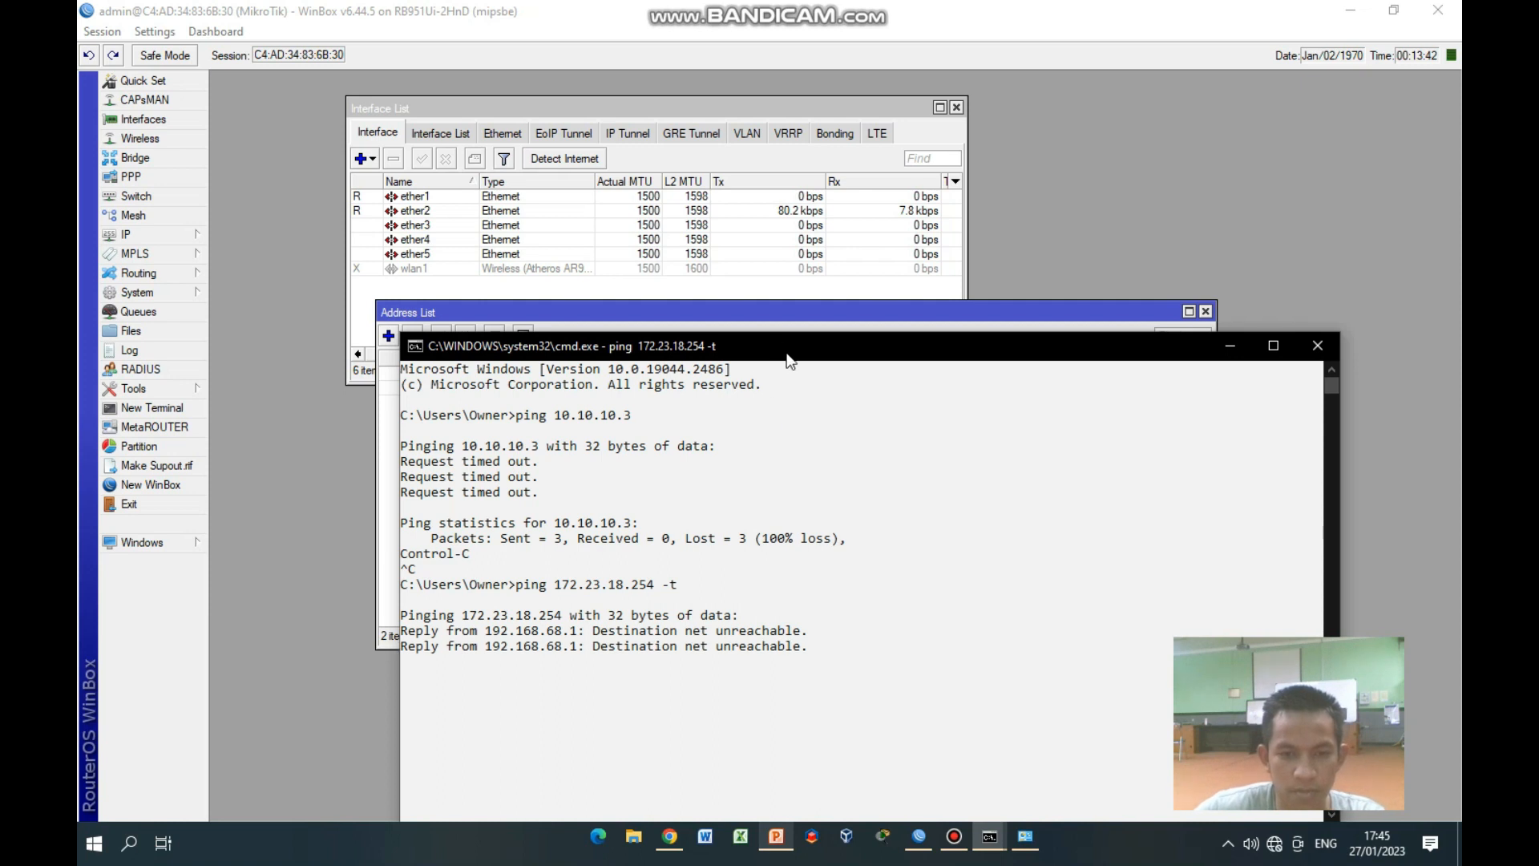
drag(789, 361, 645, 223)
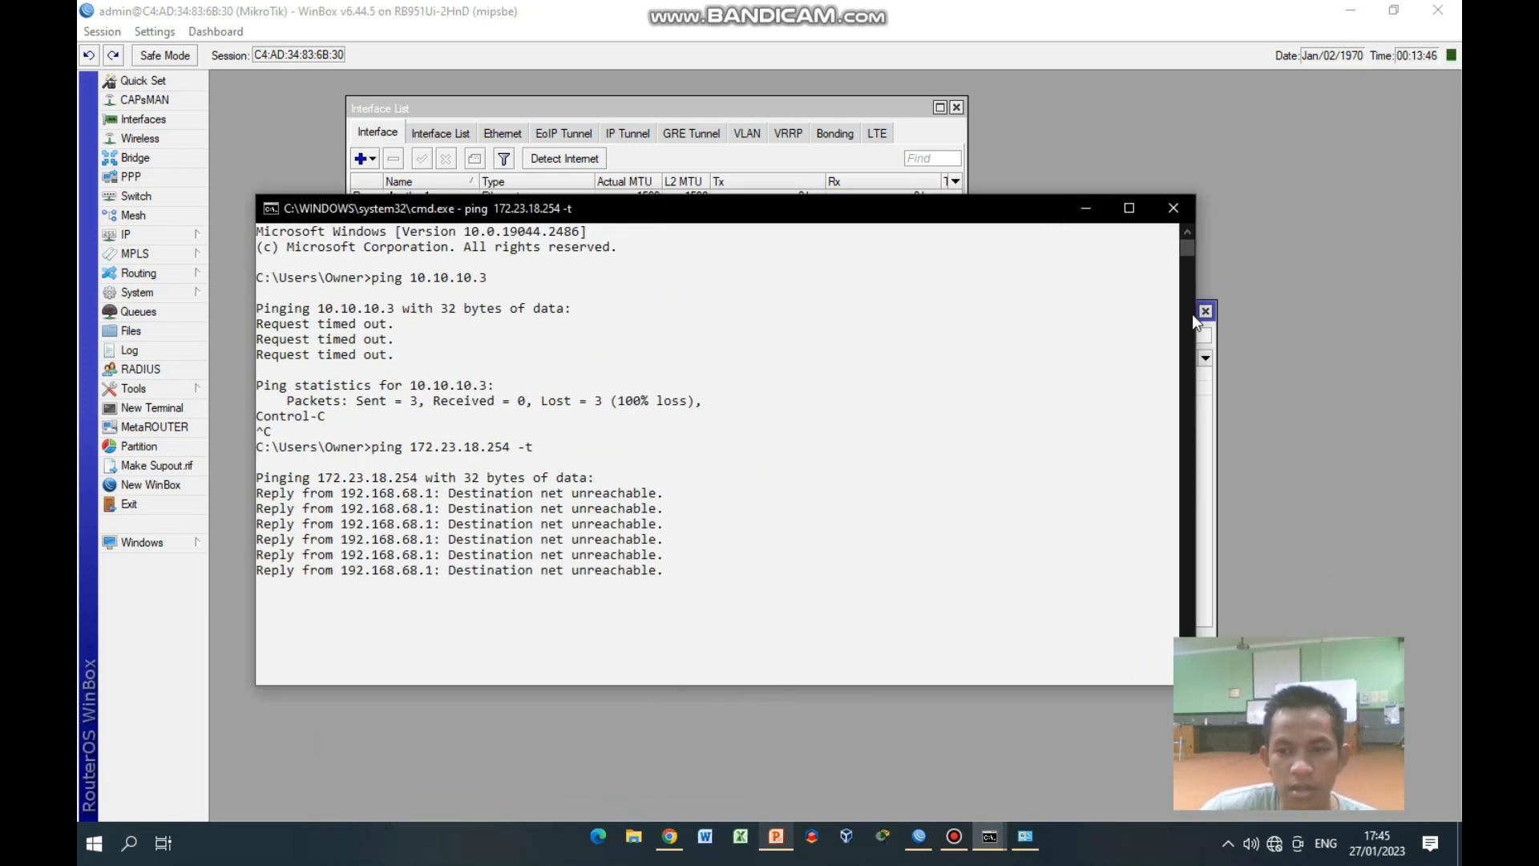
Narrow the Command Prompt and move it clear of the address list, and open the router's route list in WinBox
drag(1192, 321, 876, 320)
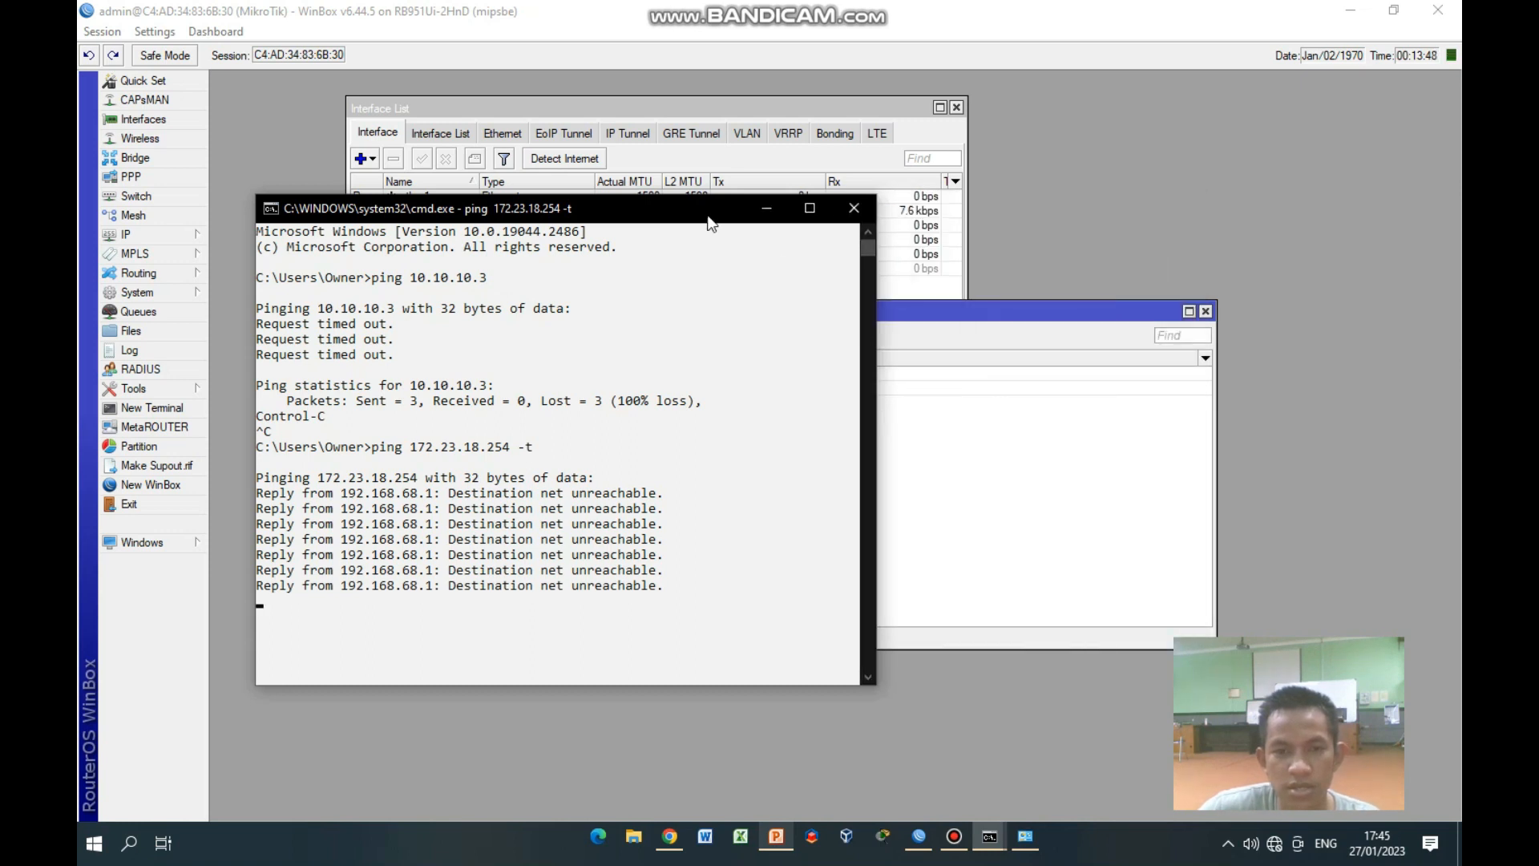
drag(677, 217, 1420, 106)
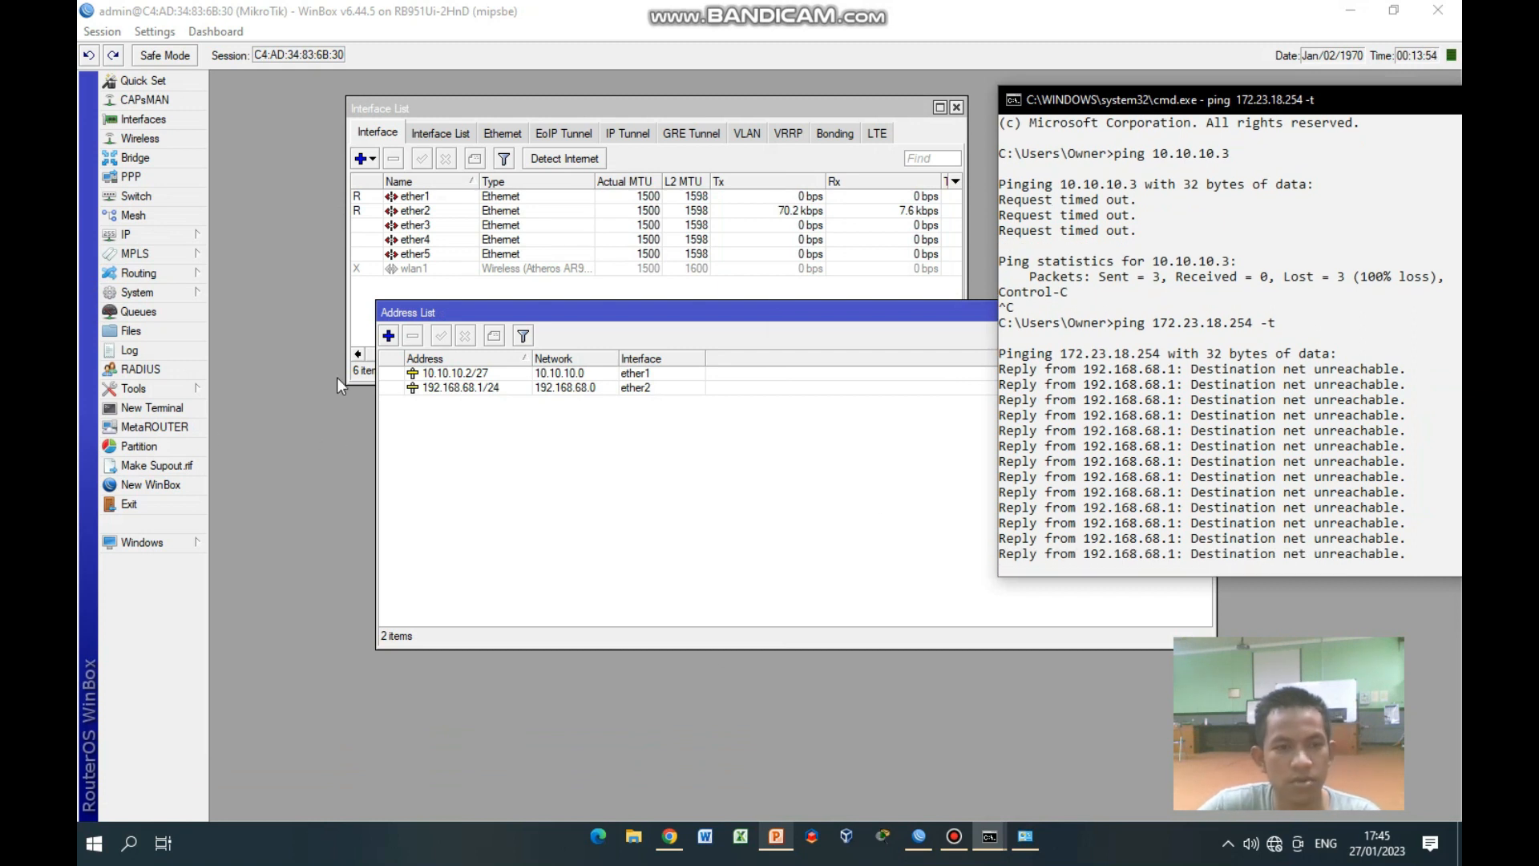
click(185, 238)
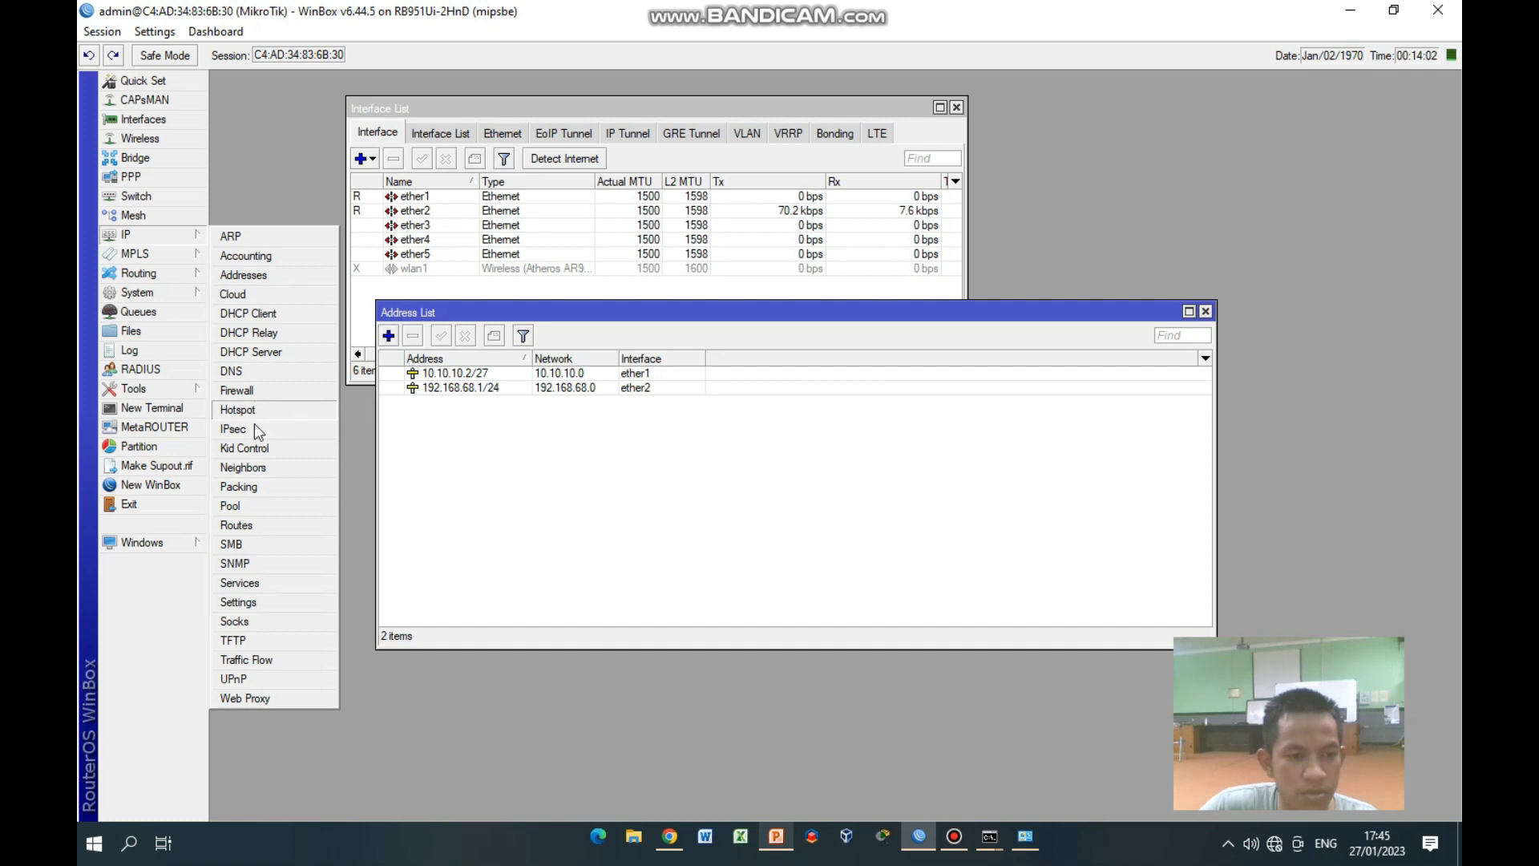
click(254, 524)
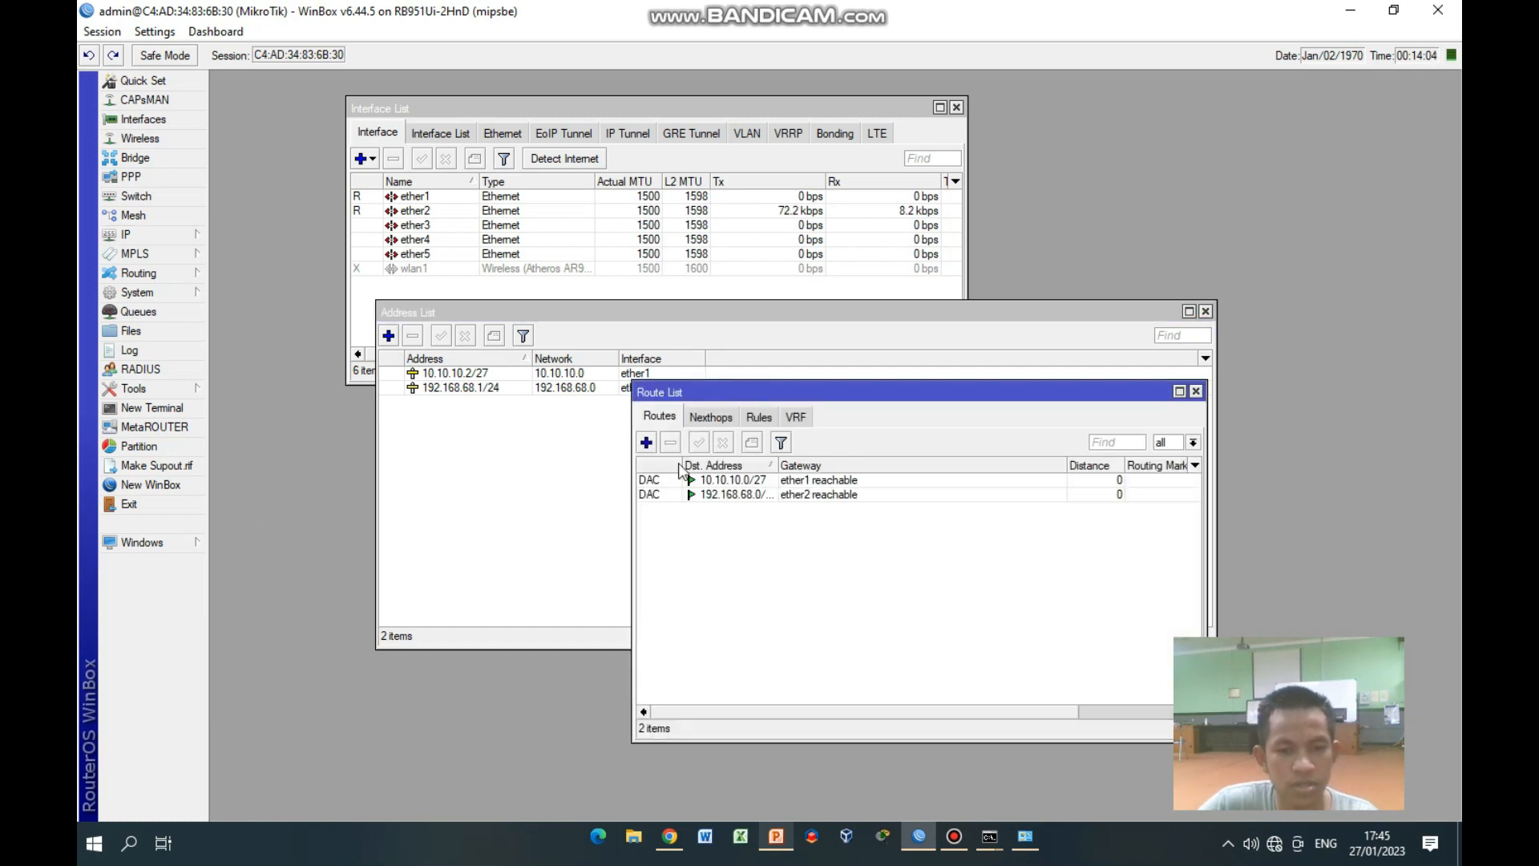
drag(685, 398, 644, 423)
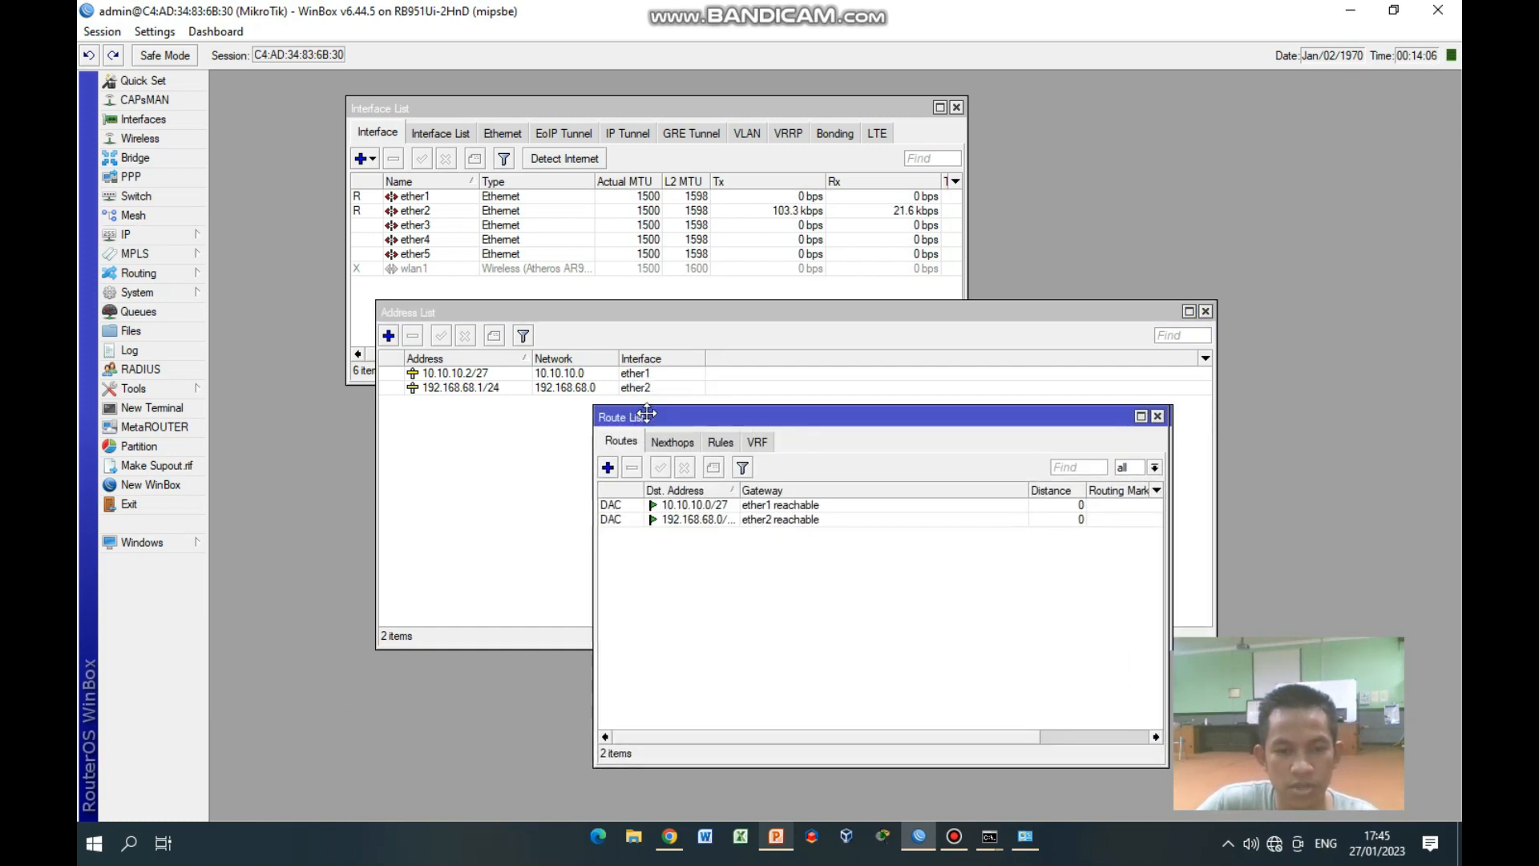
Start a new static route with destination address 172.23.18.0/24
click(607, 469)
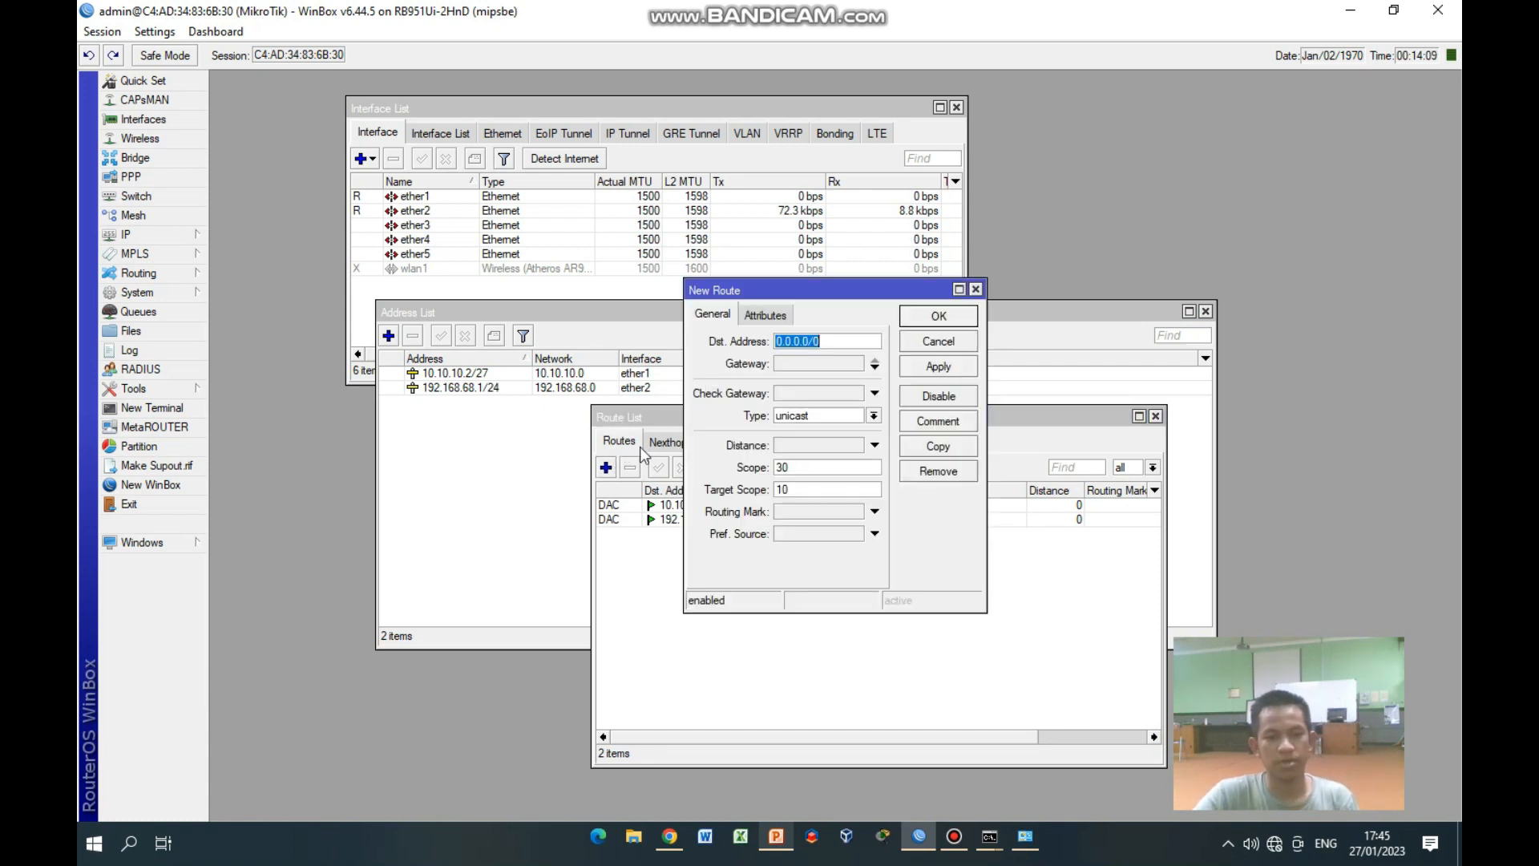
drag(759, 293, 776, 386)
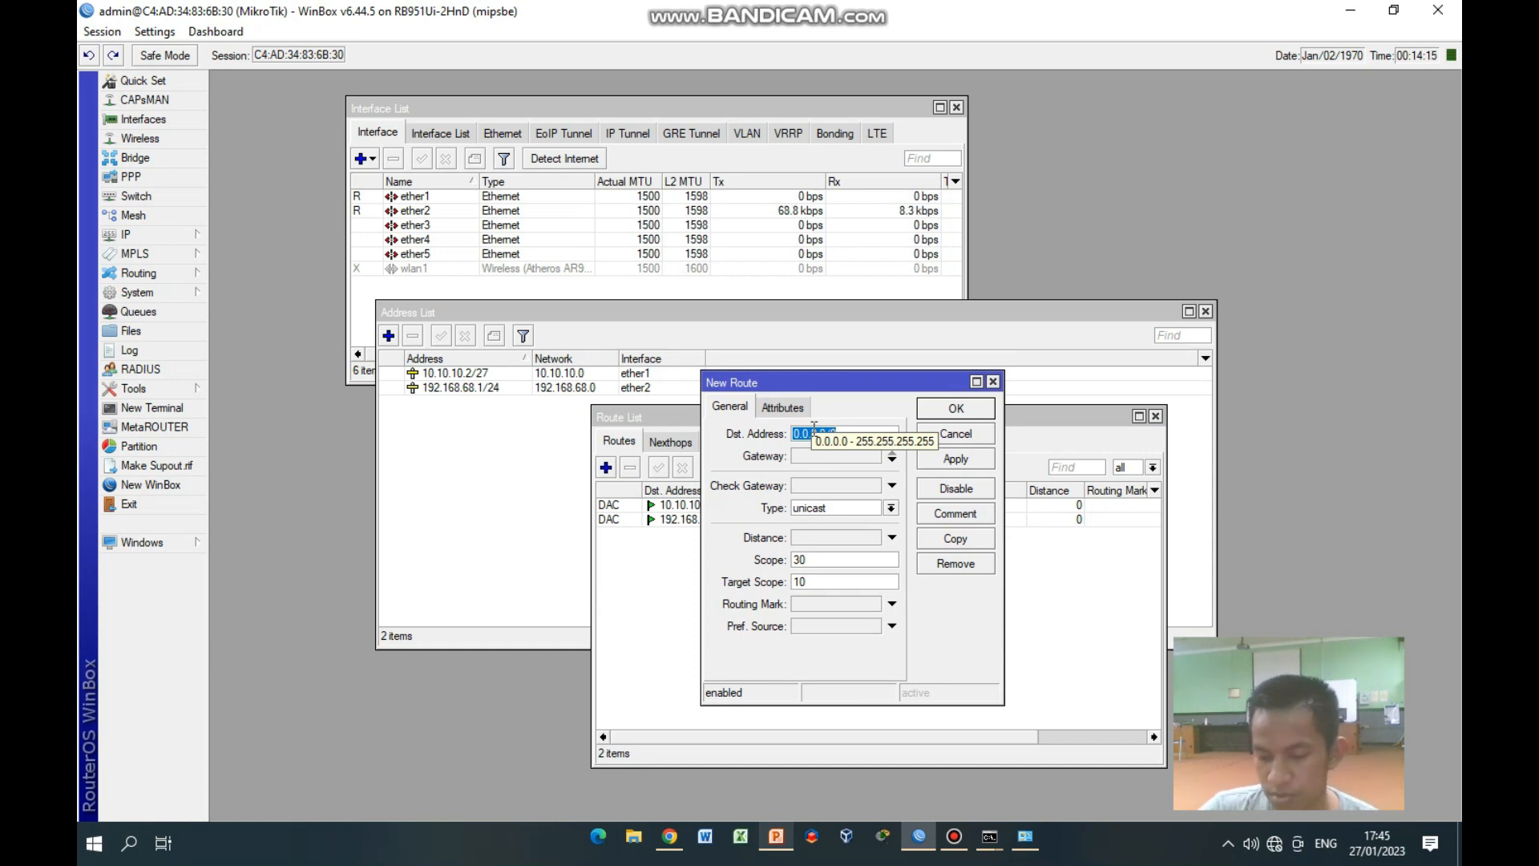
text(172.23.1)
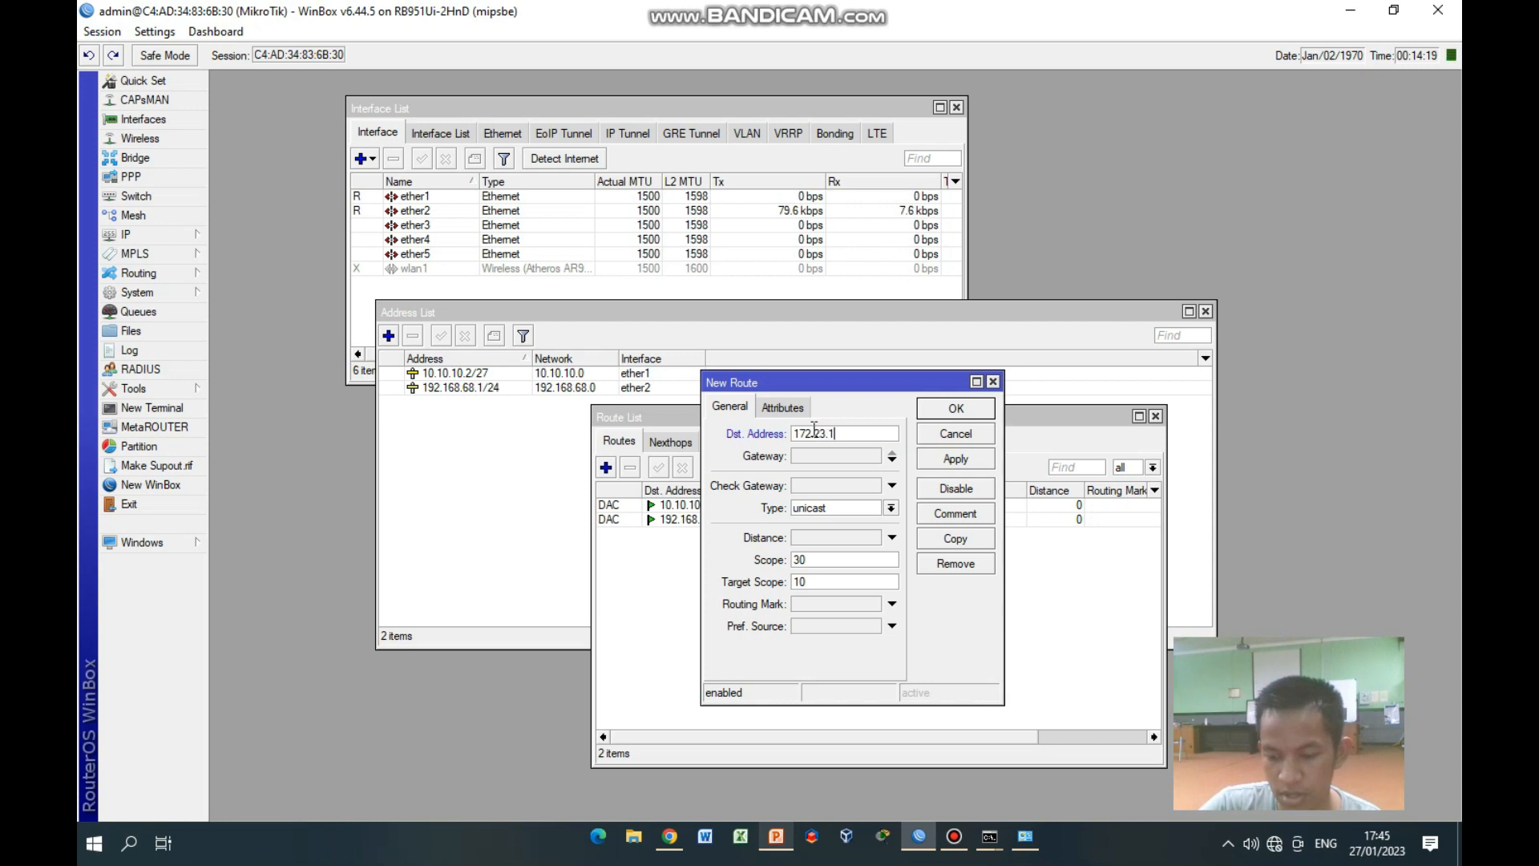
text(8.0)
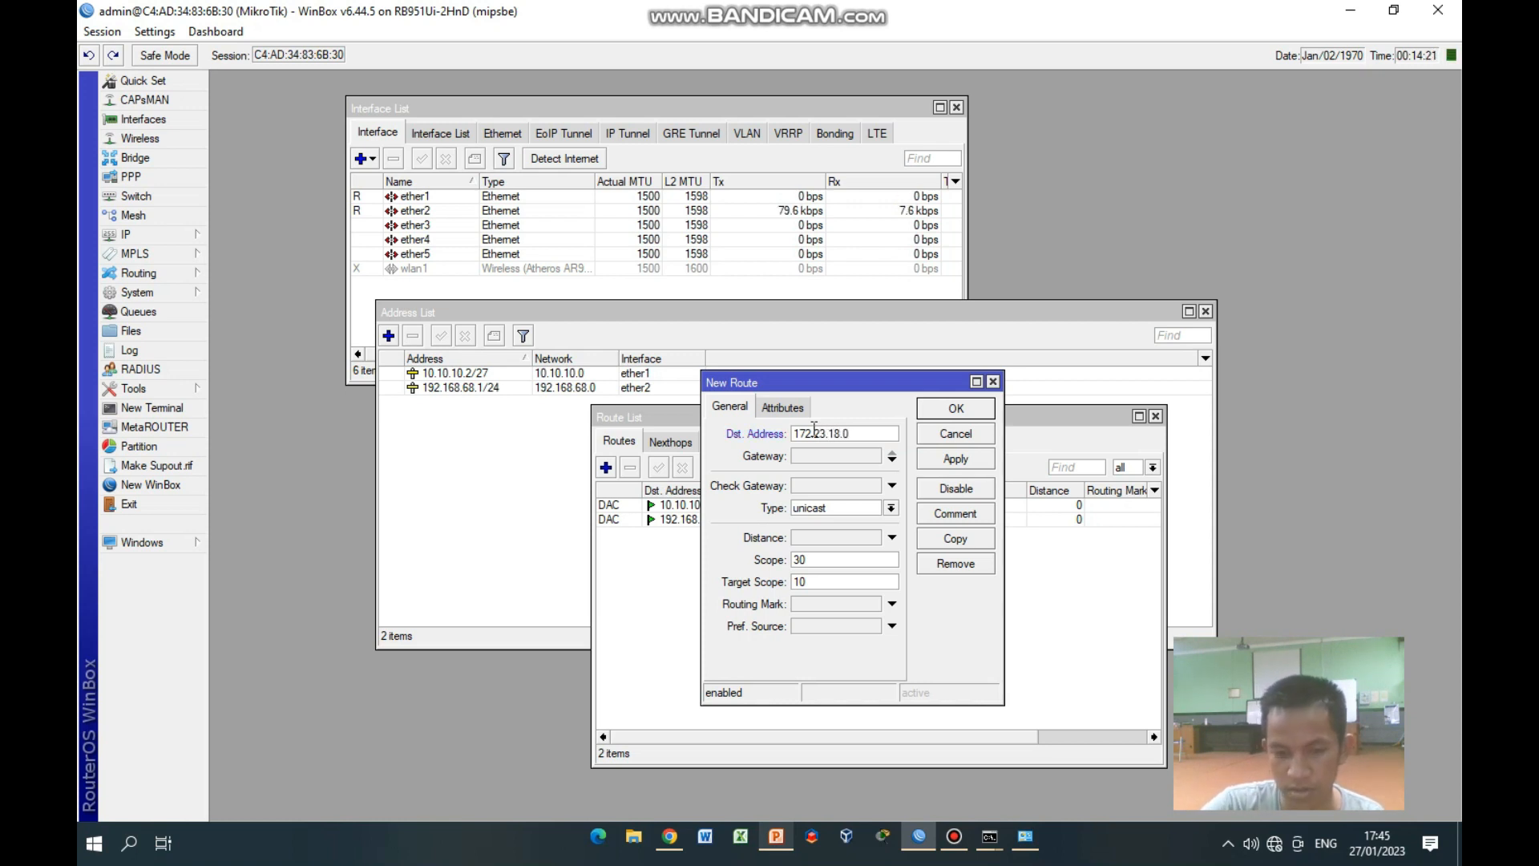
text(/24)
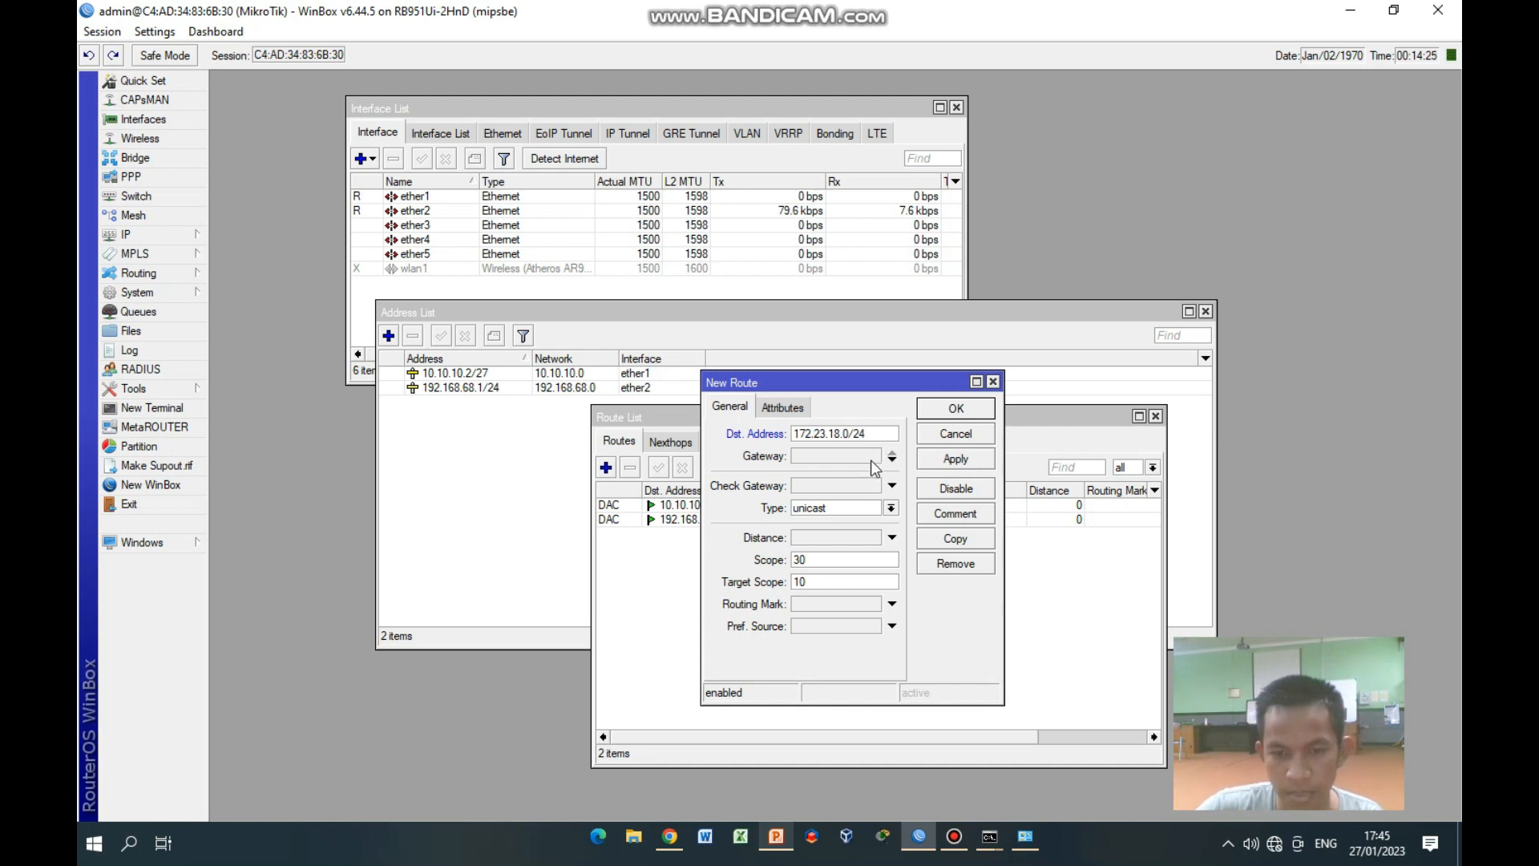
Consult the topology slide for the other router's ether1 address, set the route's gateway to 10.10.10.3, and save the route
click(872, 459)
drag(939, 391, 863, 437)
key(alt+Tab)
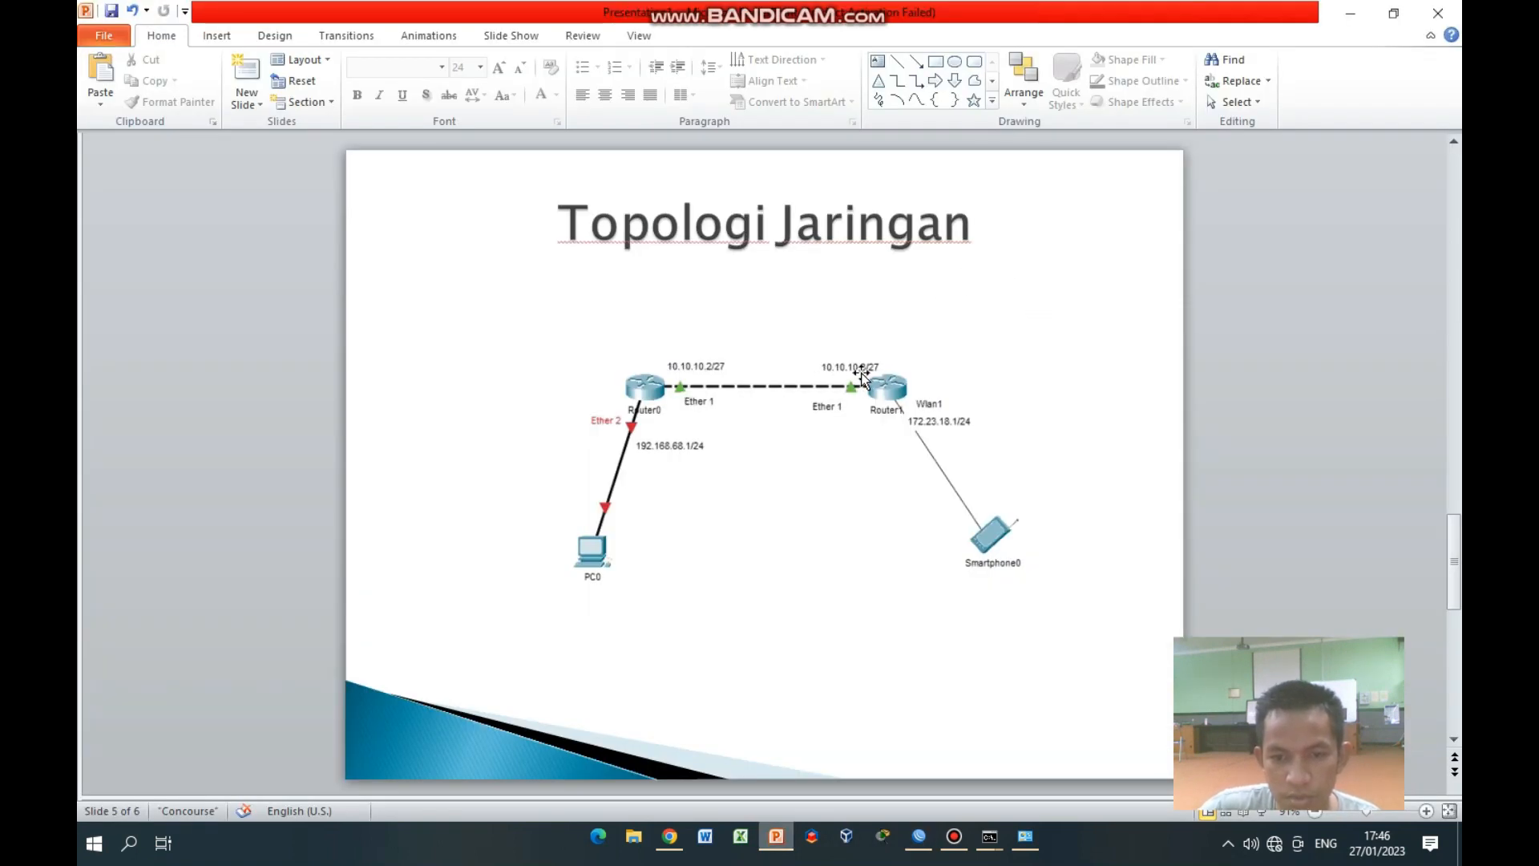
click(778, 837)
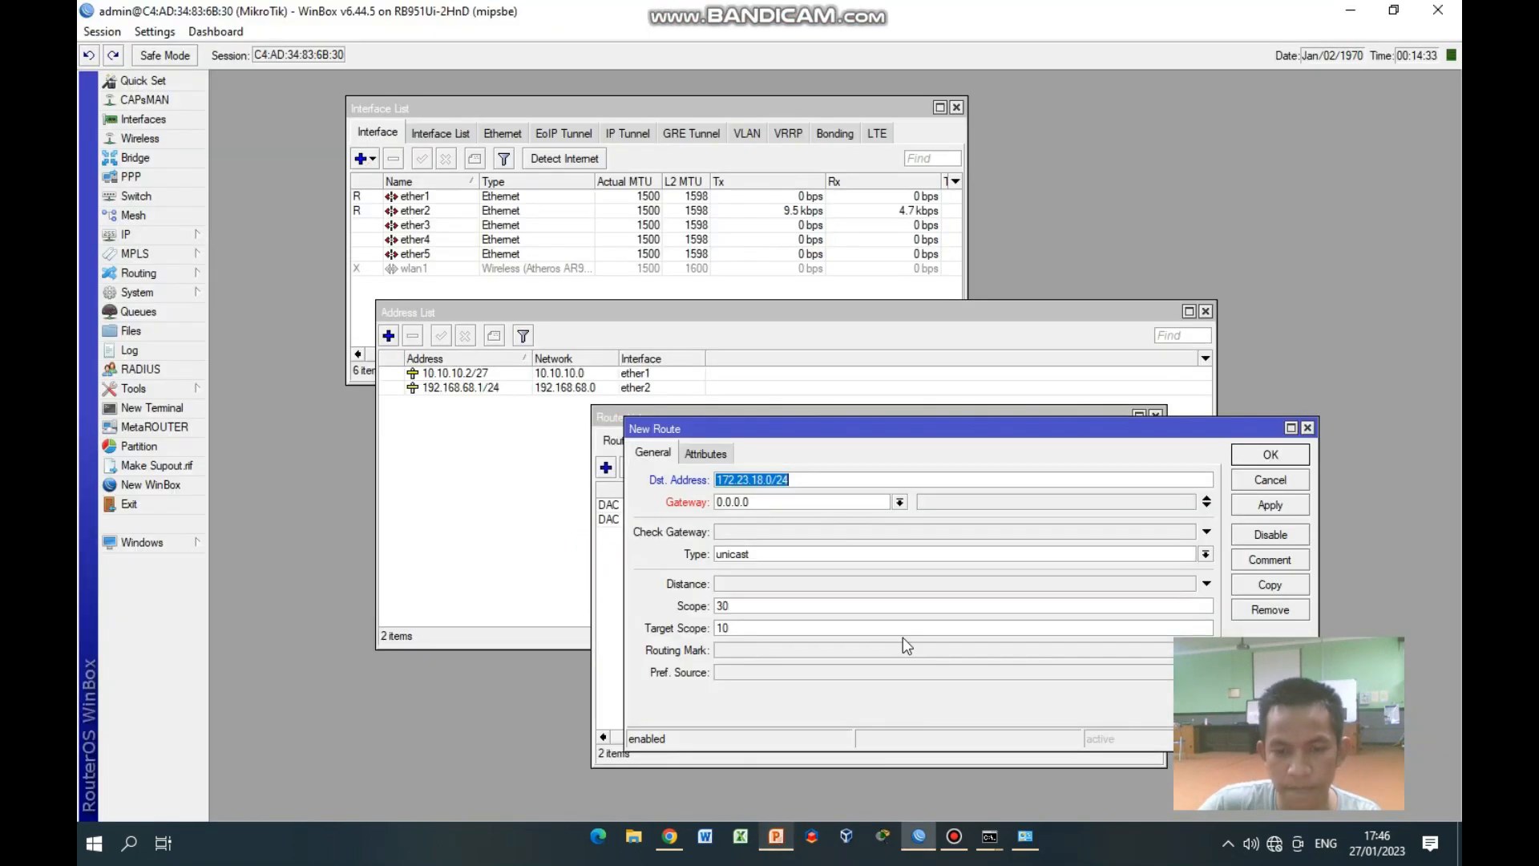
drag(768, 499, 704, 513)
text(10.10)
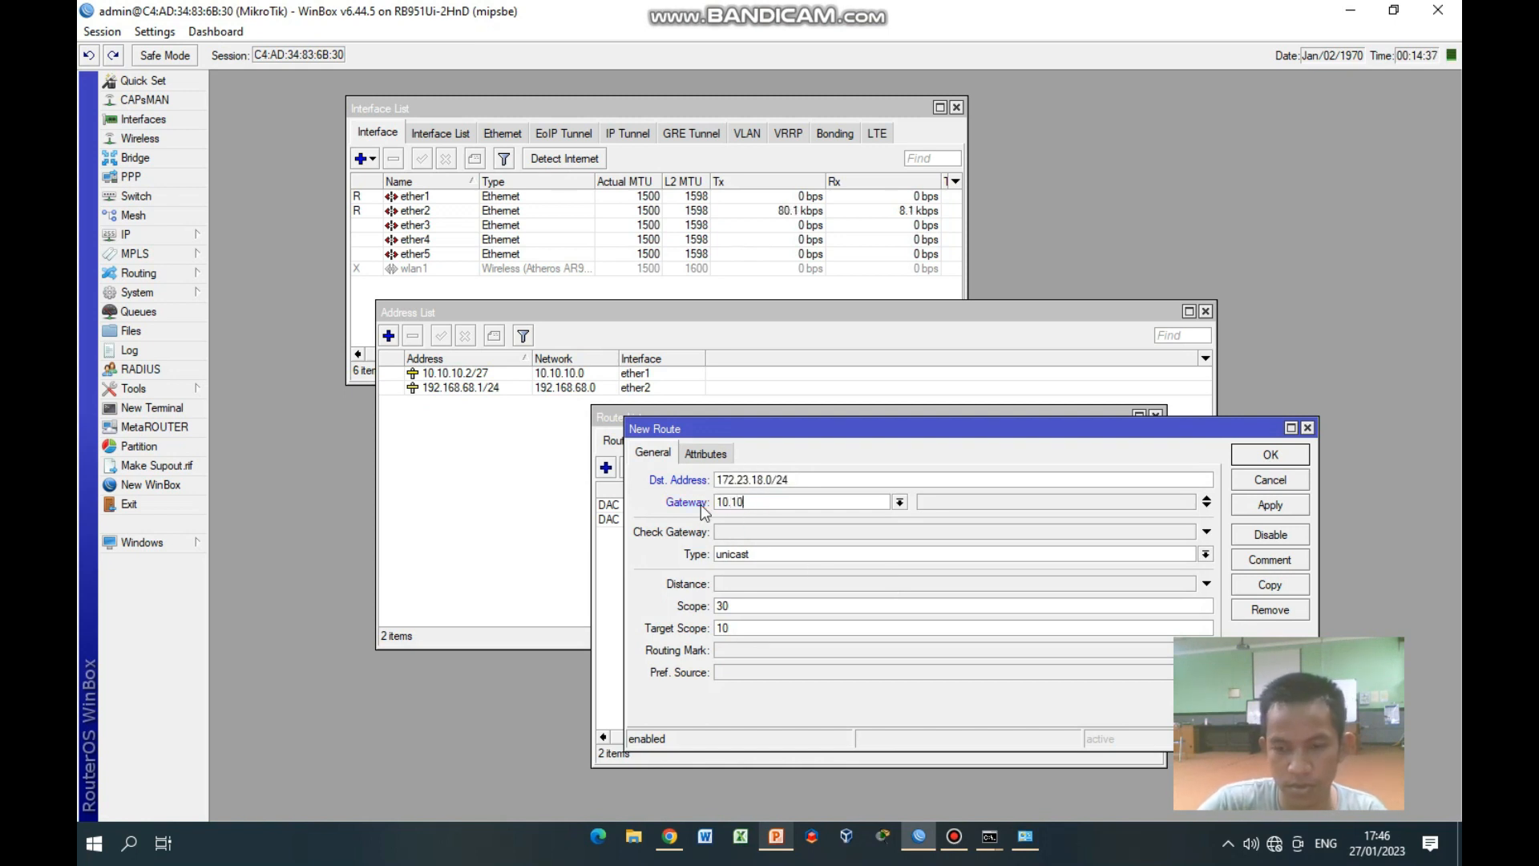
text(.10.3)
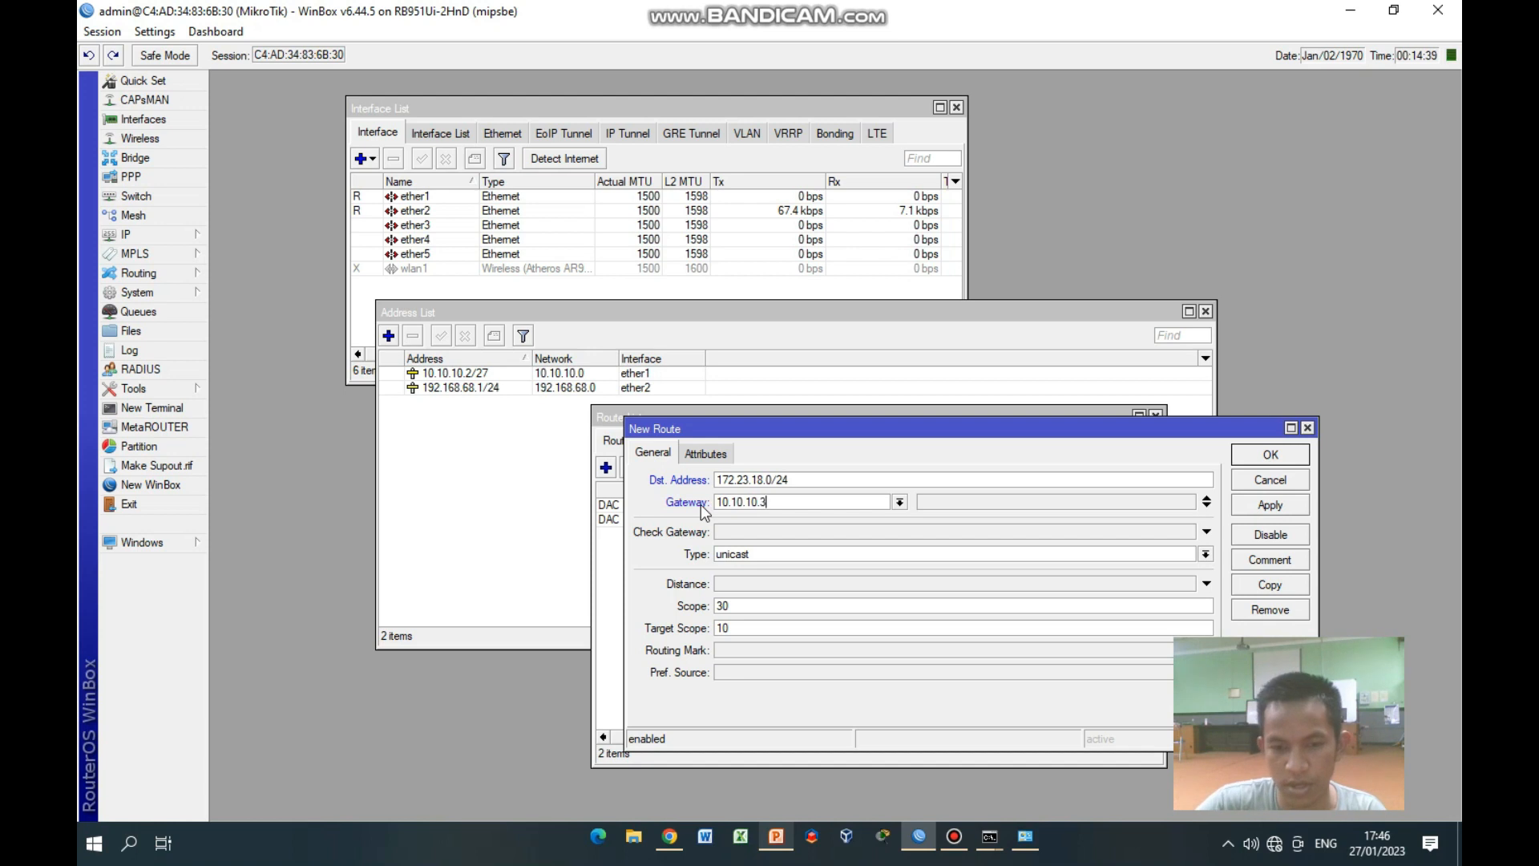
click(1299, 457)
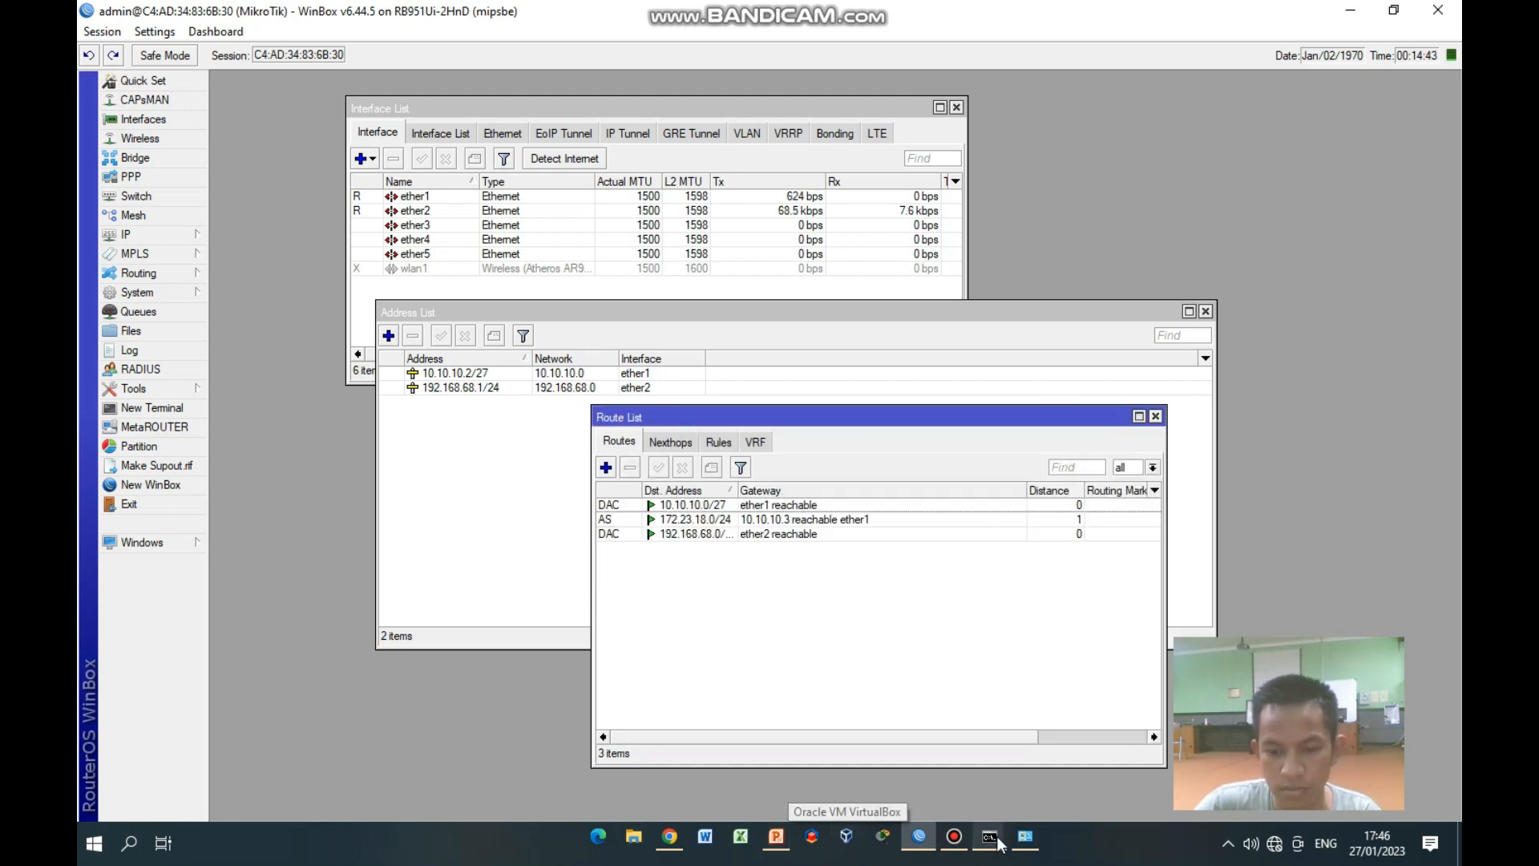
Check the running ping to 172.23.18.254 in the Command Prompt, and minimize the window
mouse_move(990, 836)
click(1049, 768)
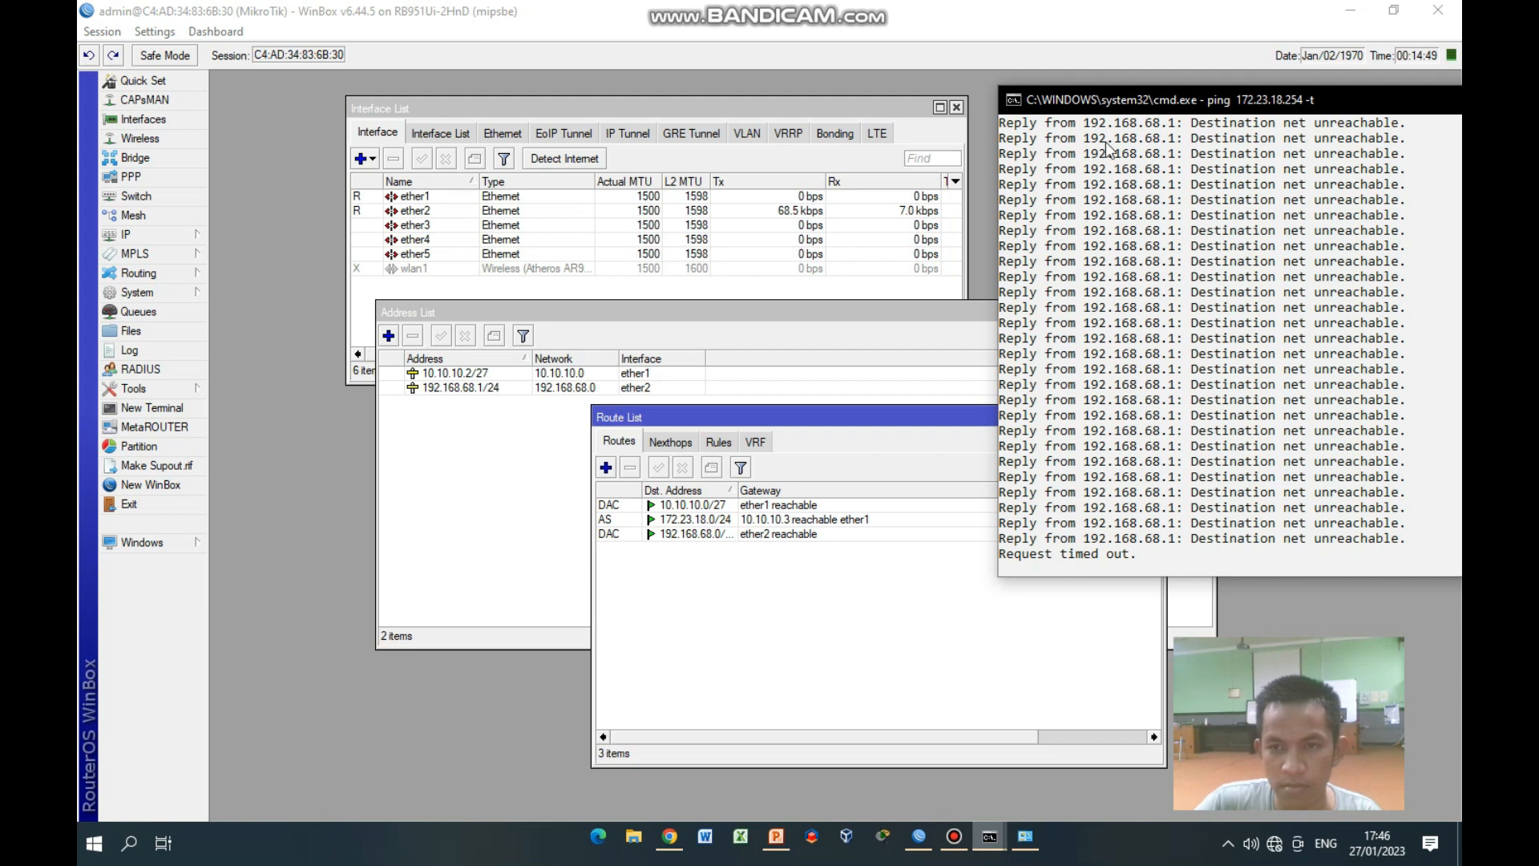
drag(1145, 116, 906, 143)
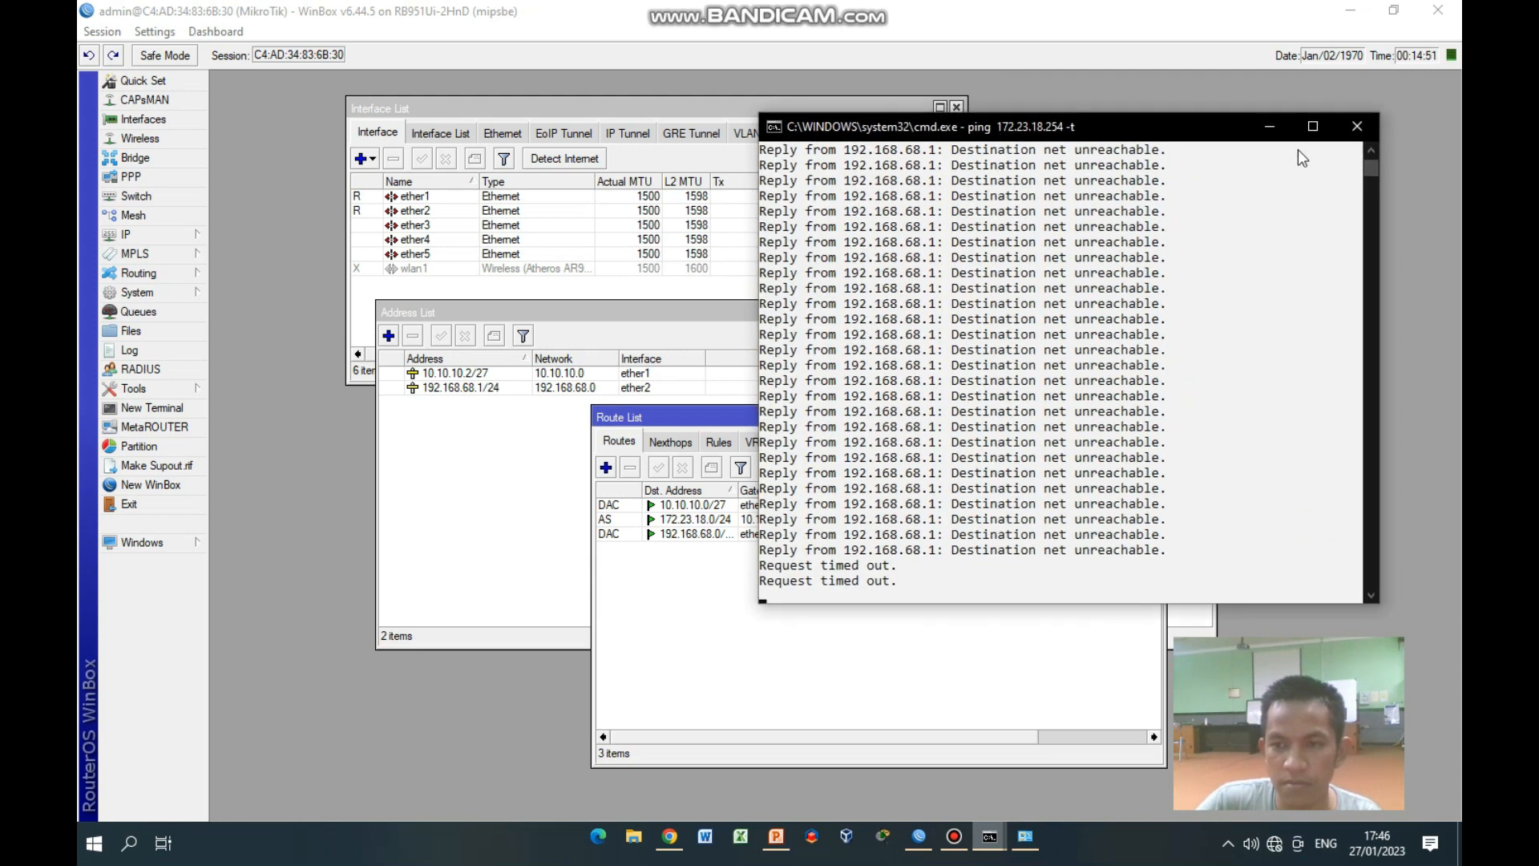
click(1270, 128)
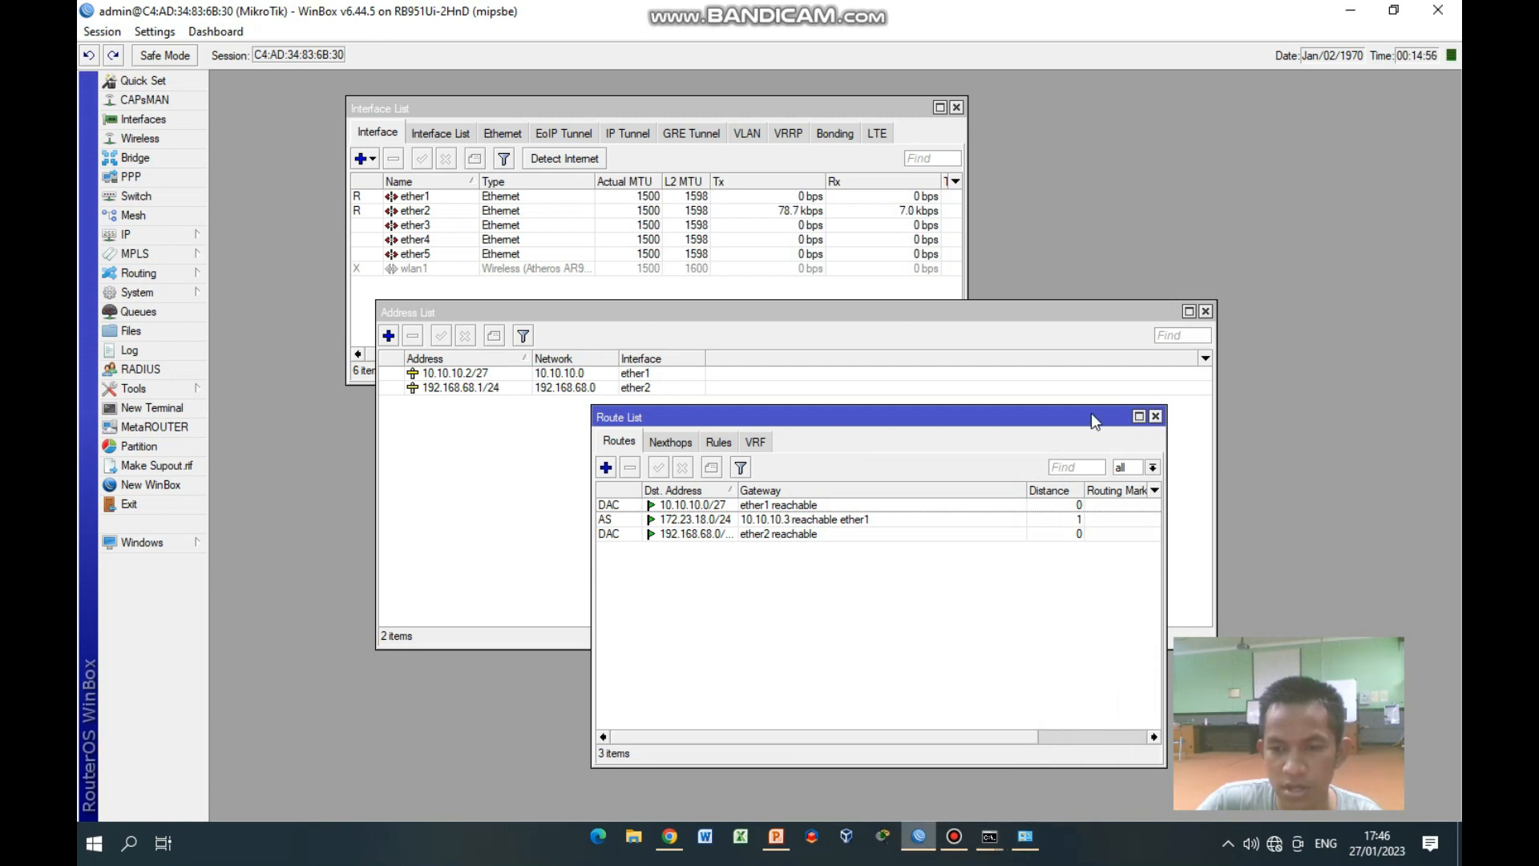
Close the route list and the address list, leaving the interface list open
drag(1085, 415, 1061, 356)
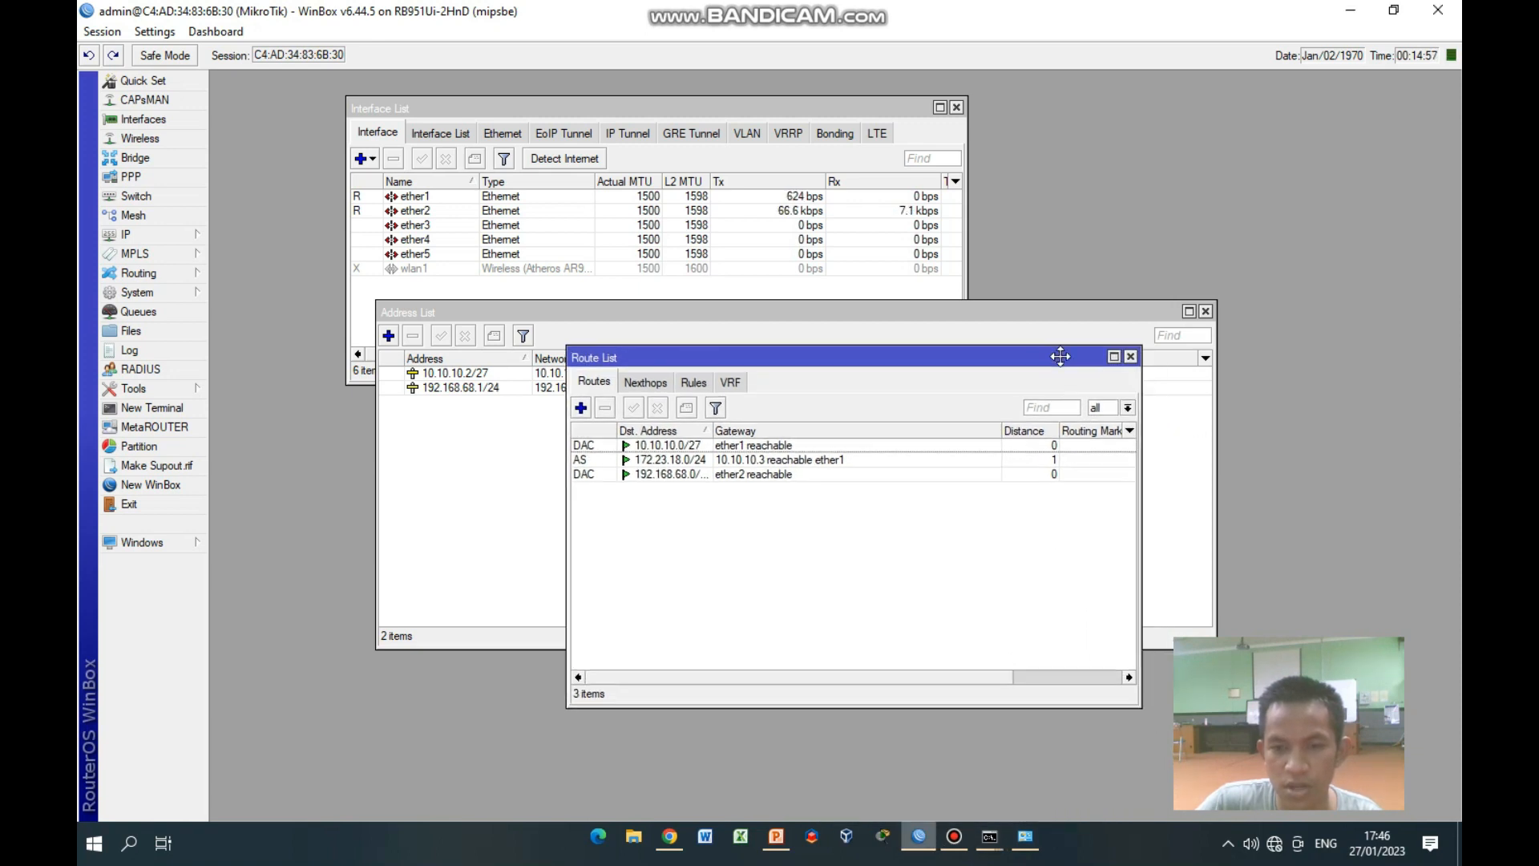
click(1131, 357)
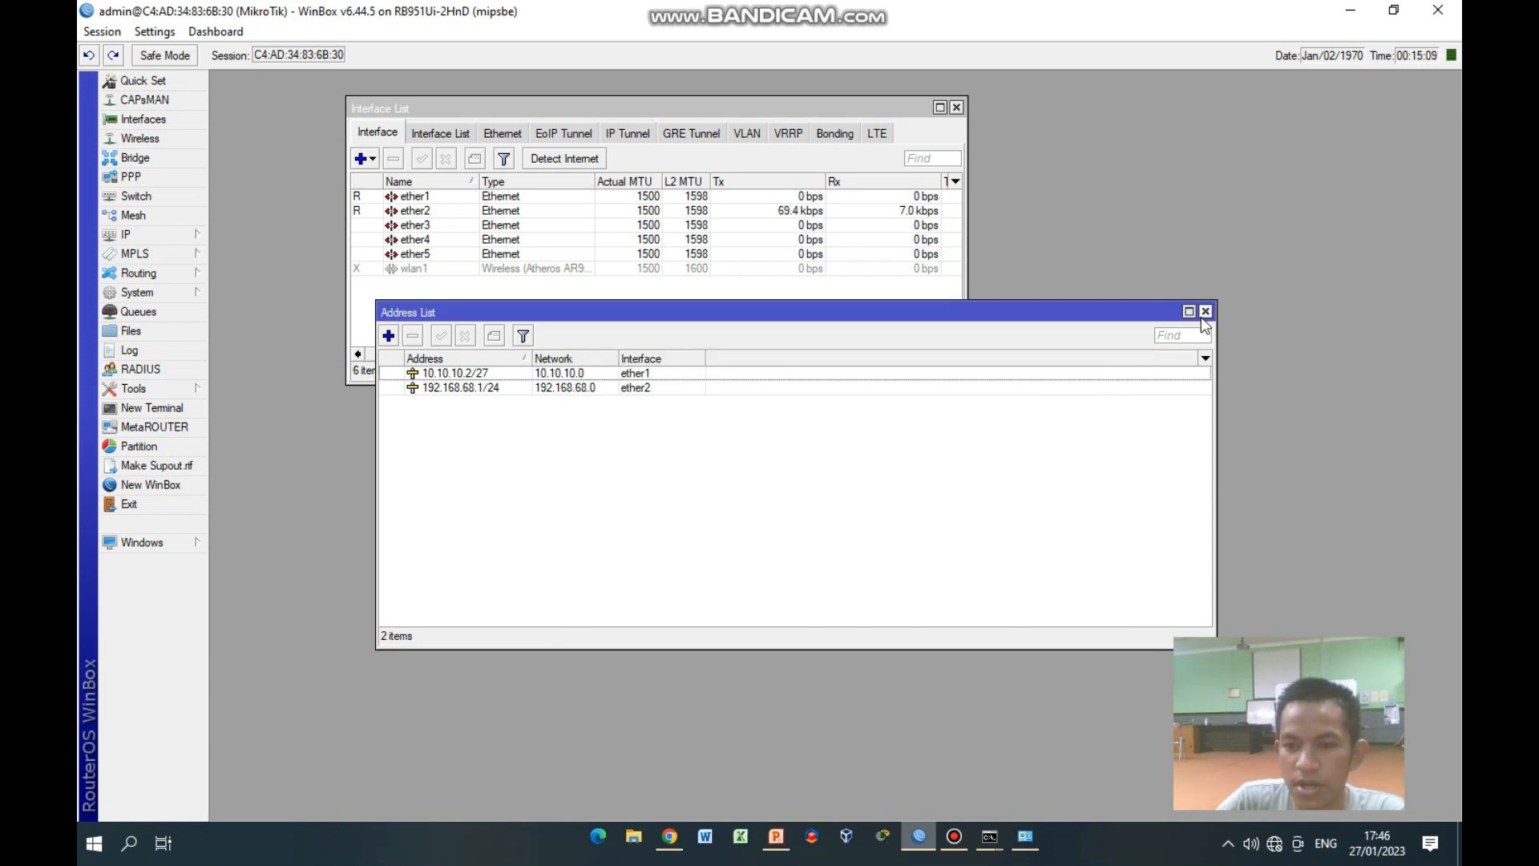
click(1207, 312)
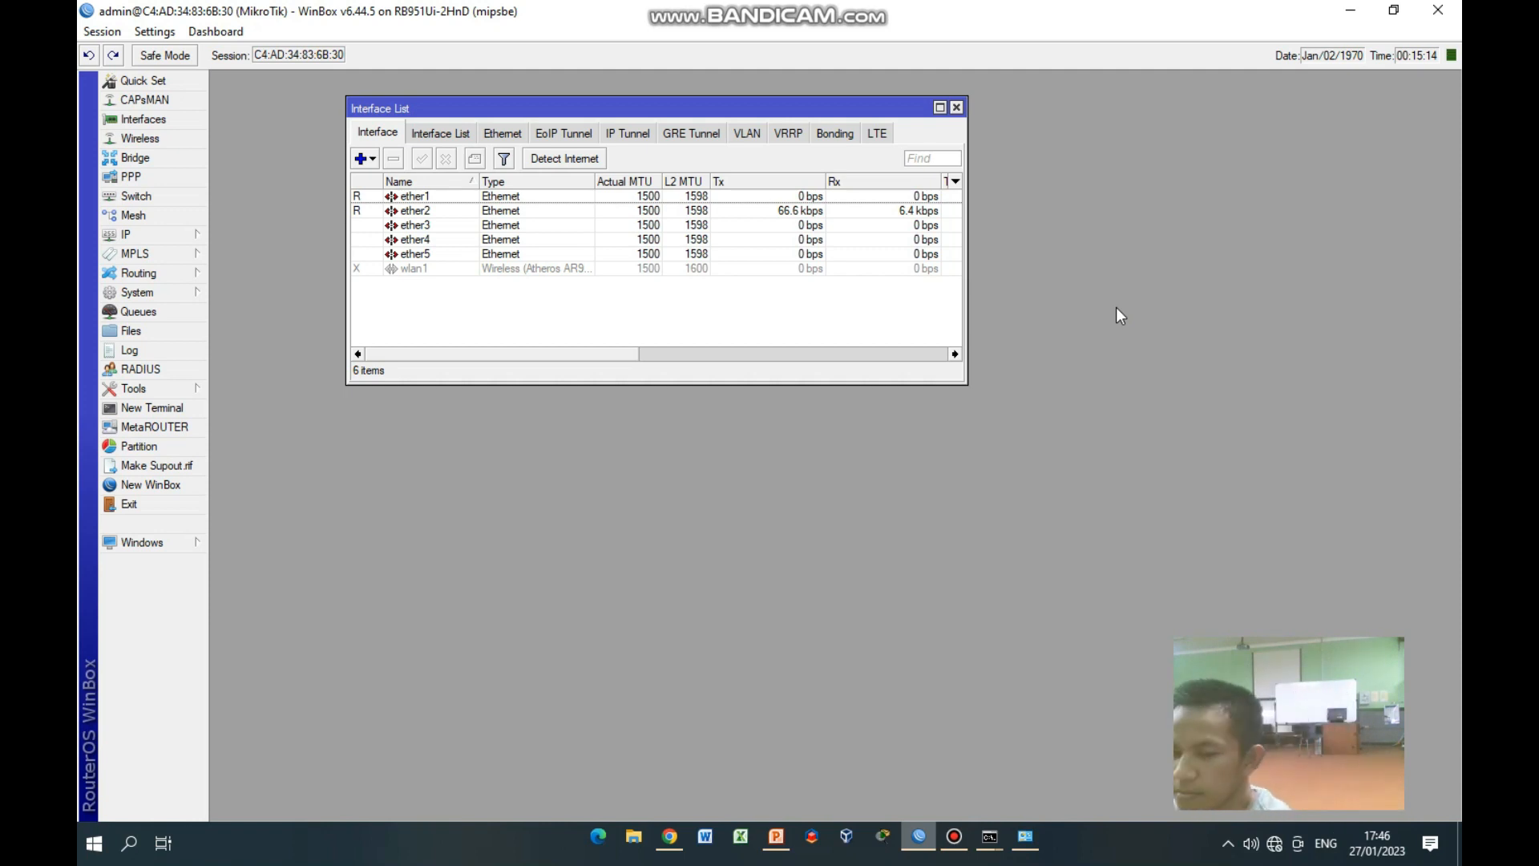
Cancel the automatic reconnection to the first router and connect to neighbouring router C4:AD:34:82:99:39 as admin
key(super+d)
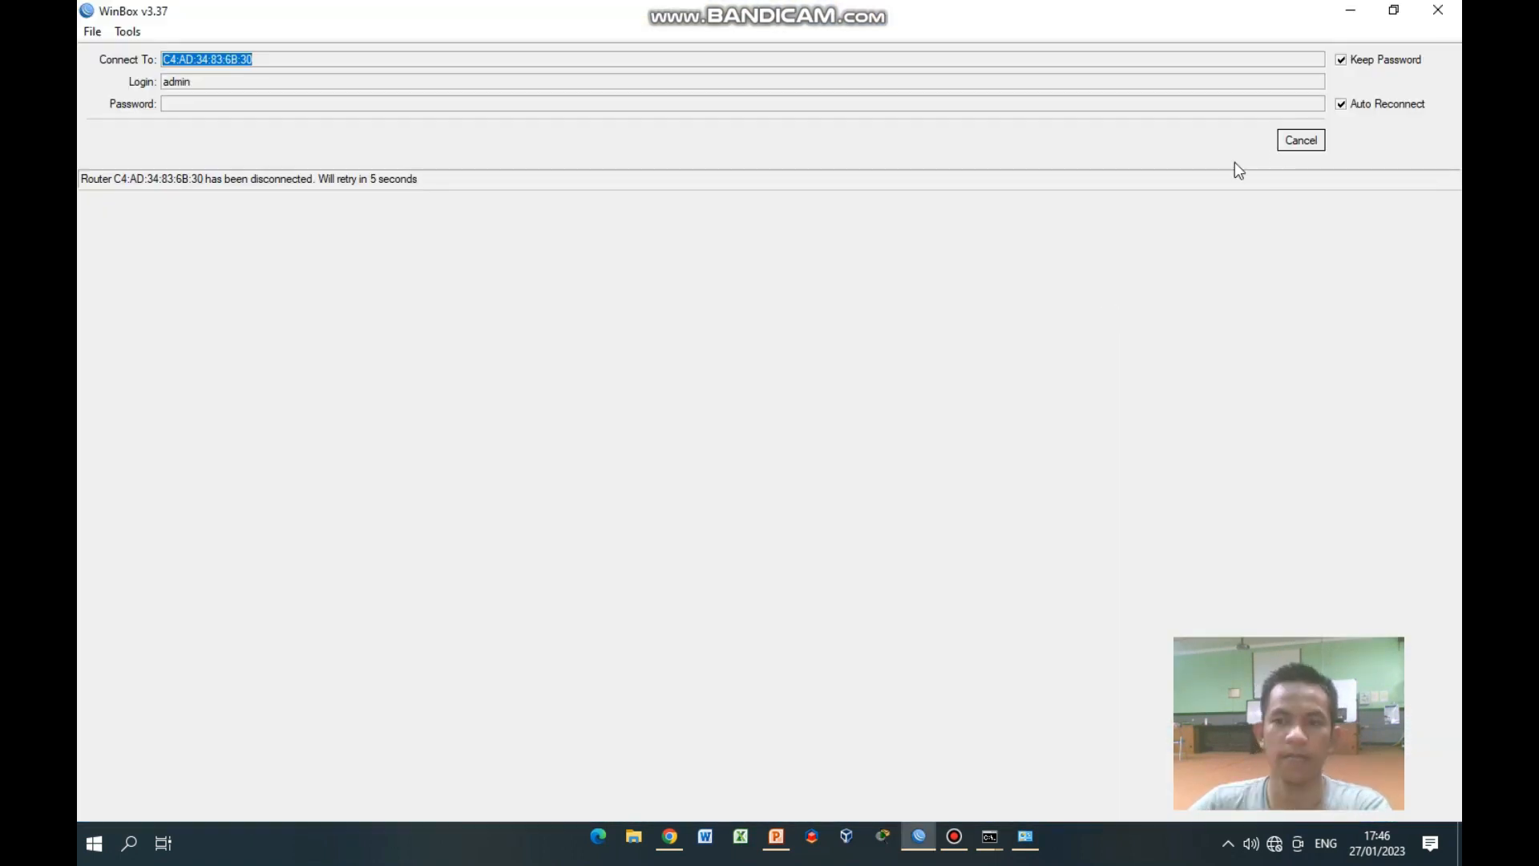
click(1299, 140)
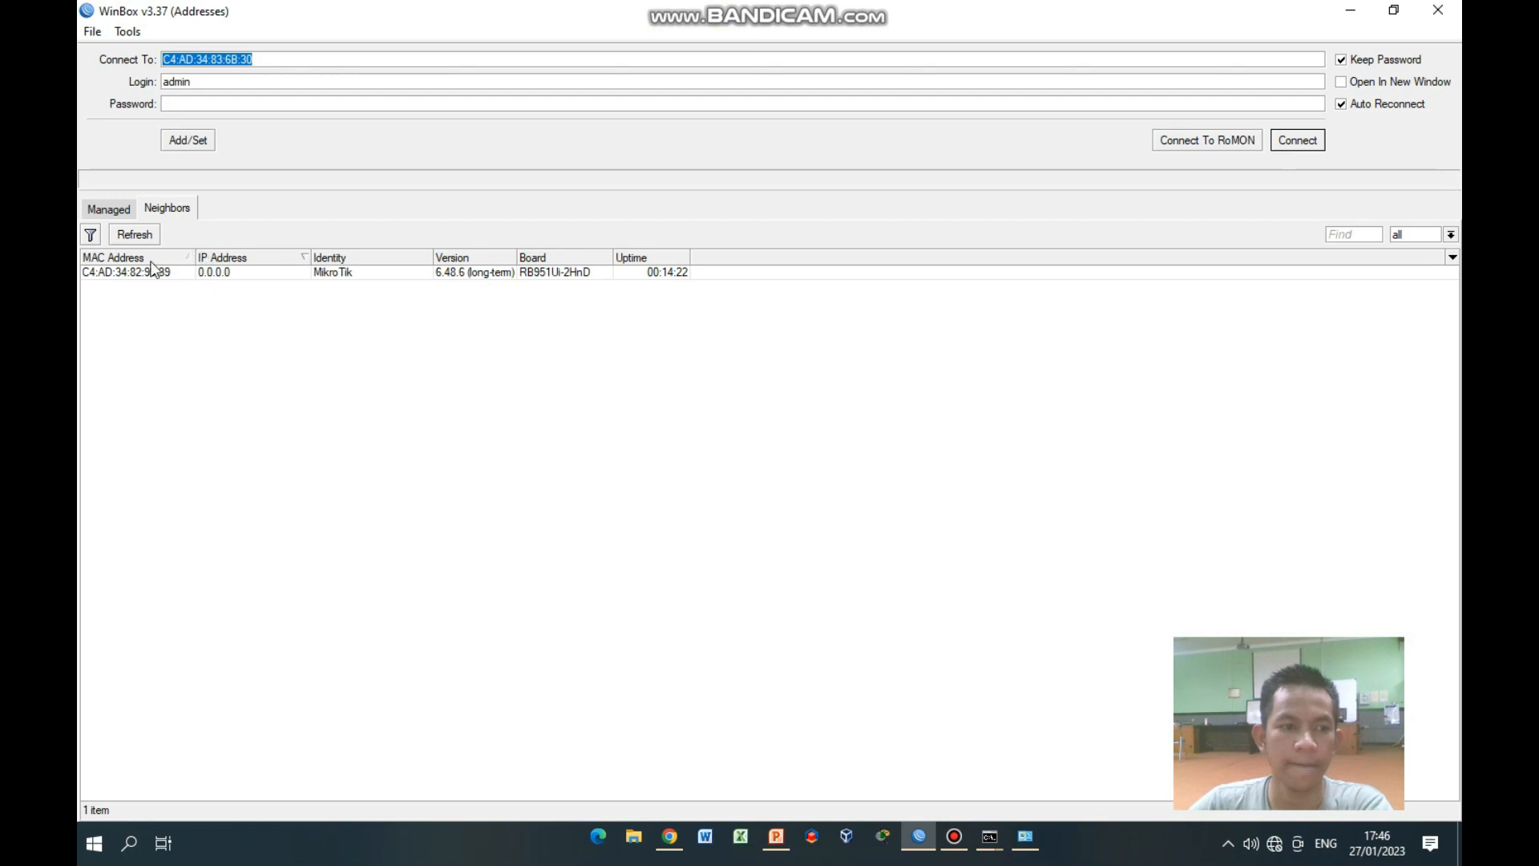
click(149, 273)
click(149, 272)
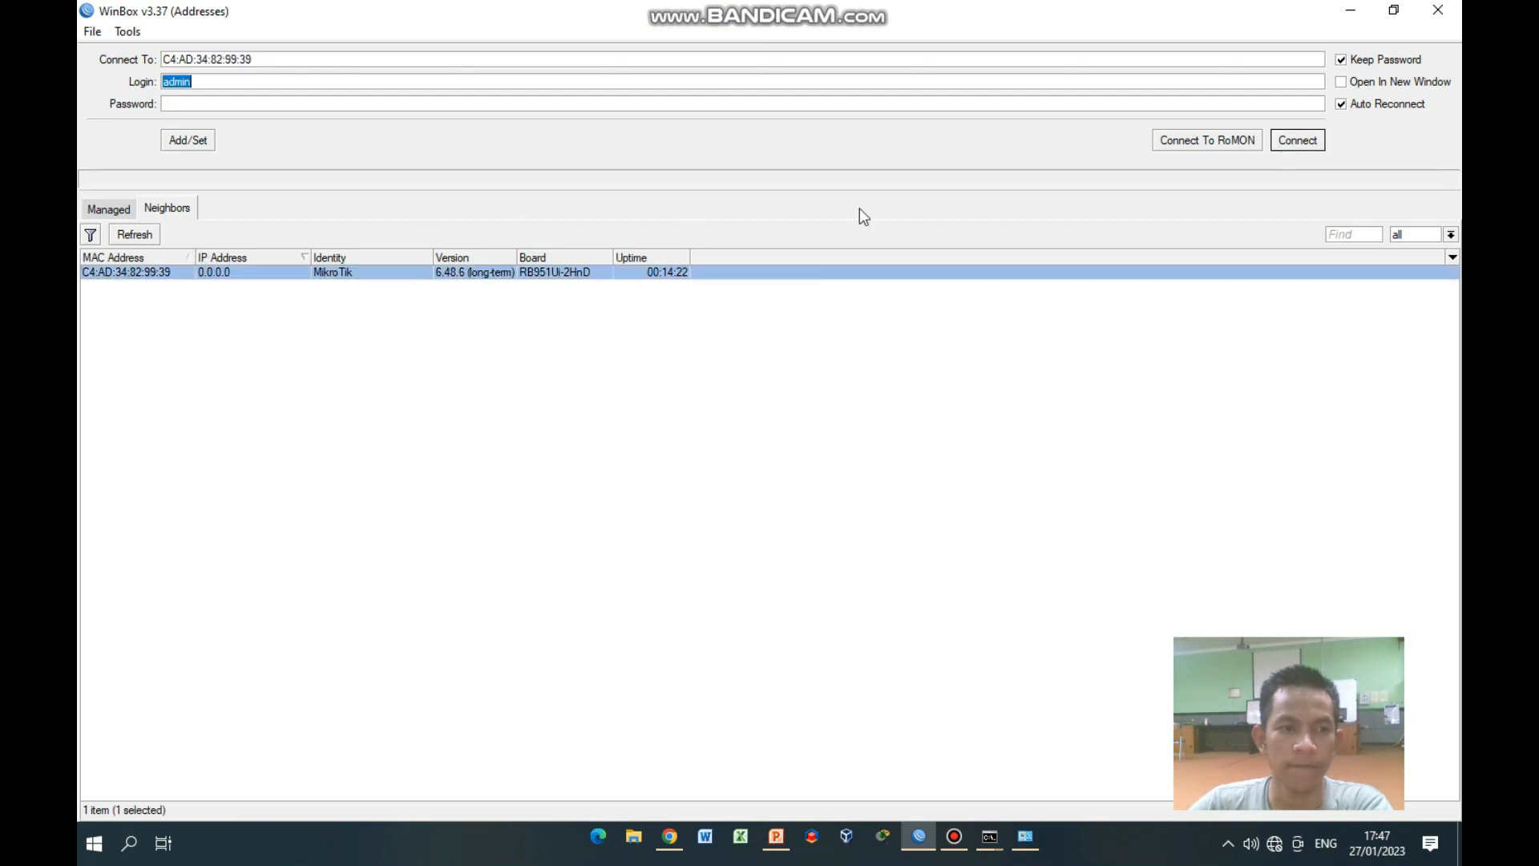
click(1297, 141)
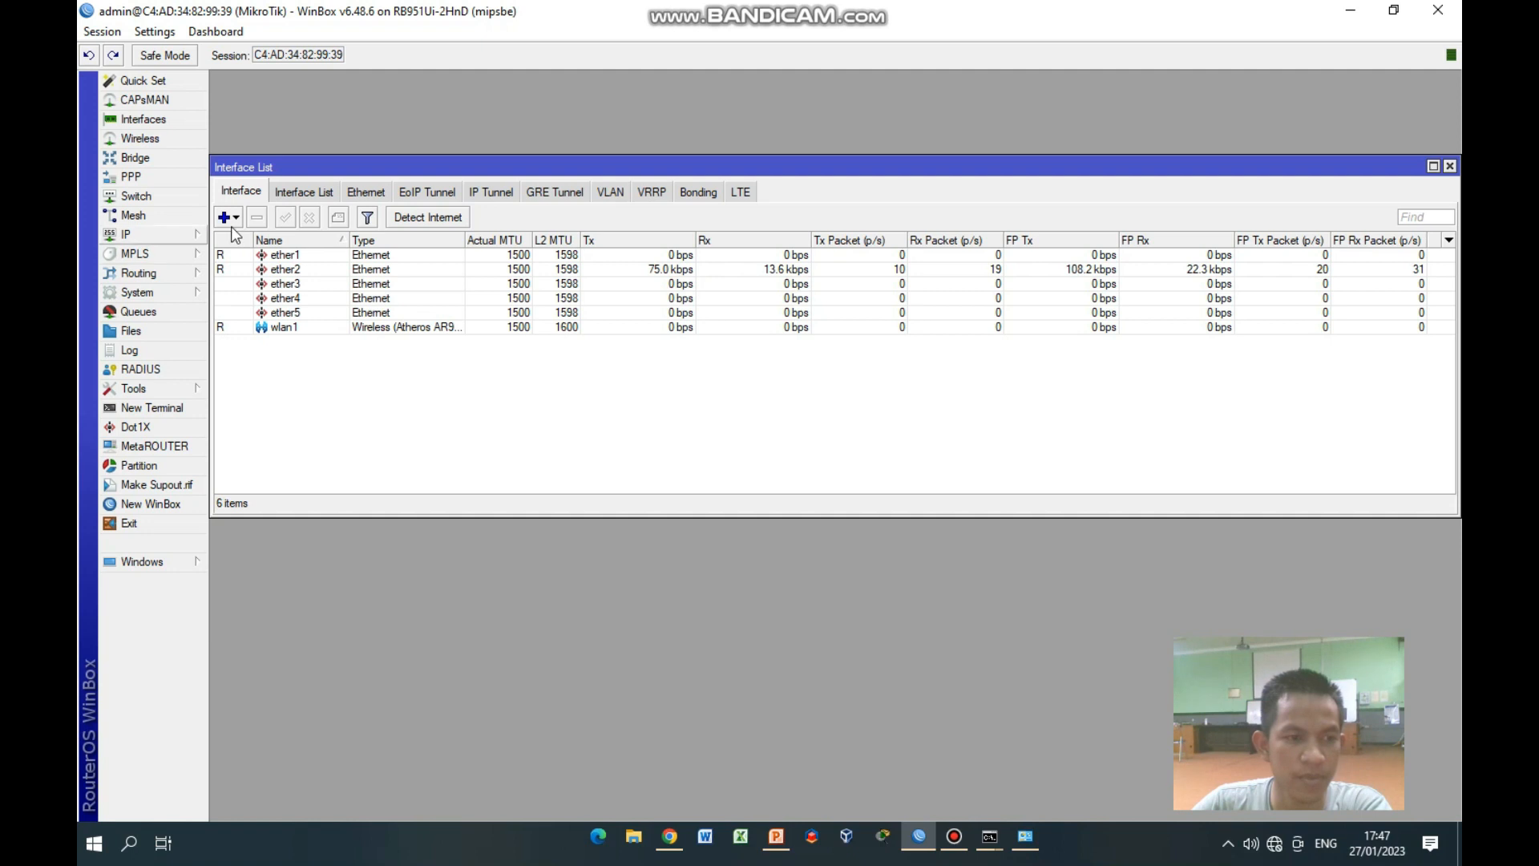
Open the second router's route list, start a new route, and consult the topology slide for the PC's network
click(188, 235)
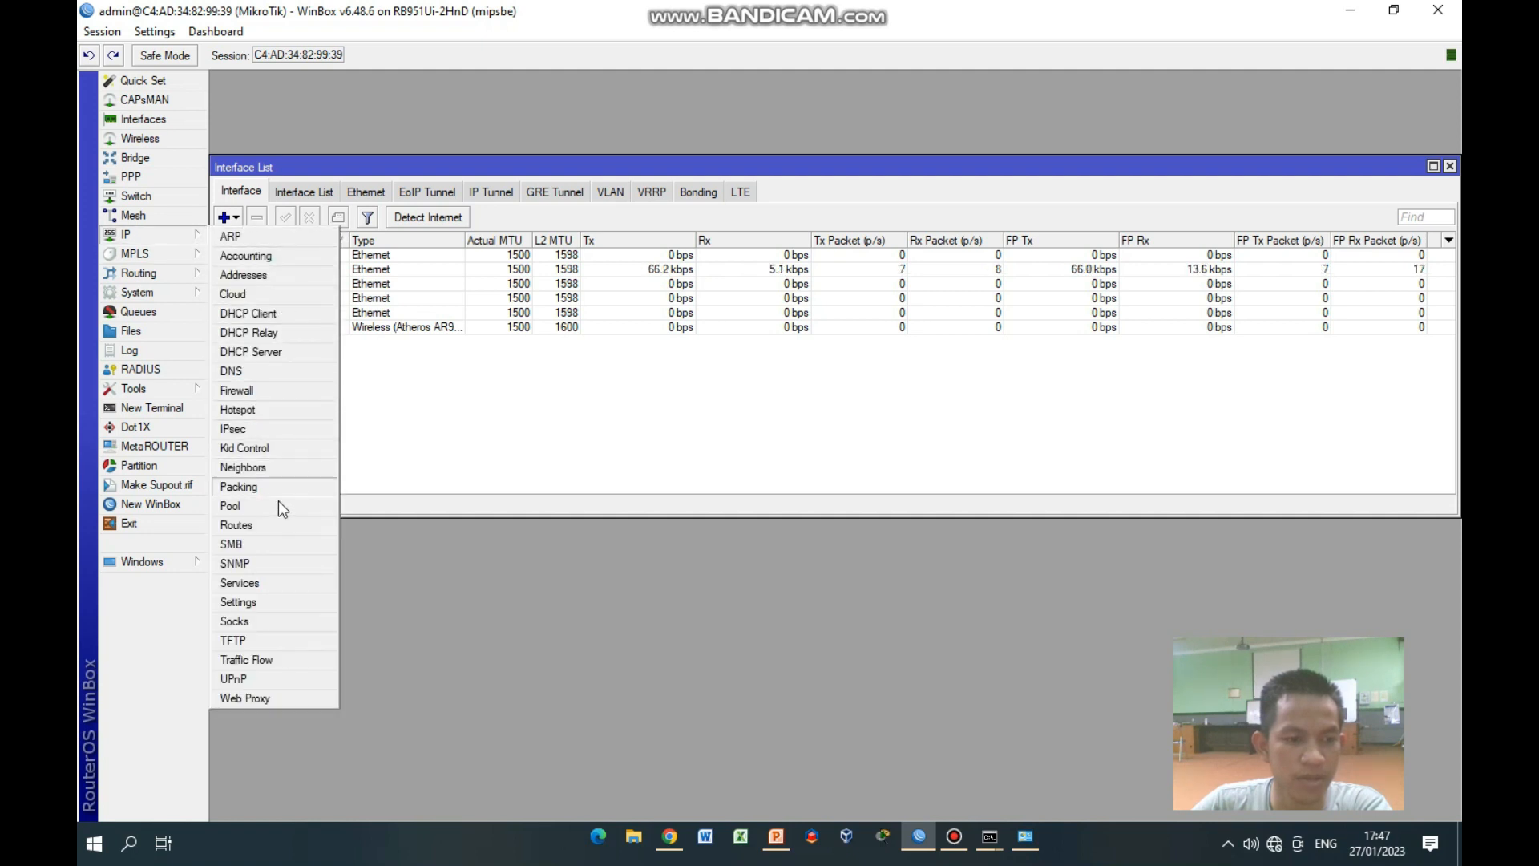
click(265, 525)
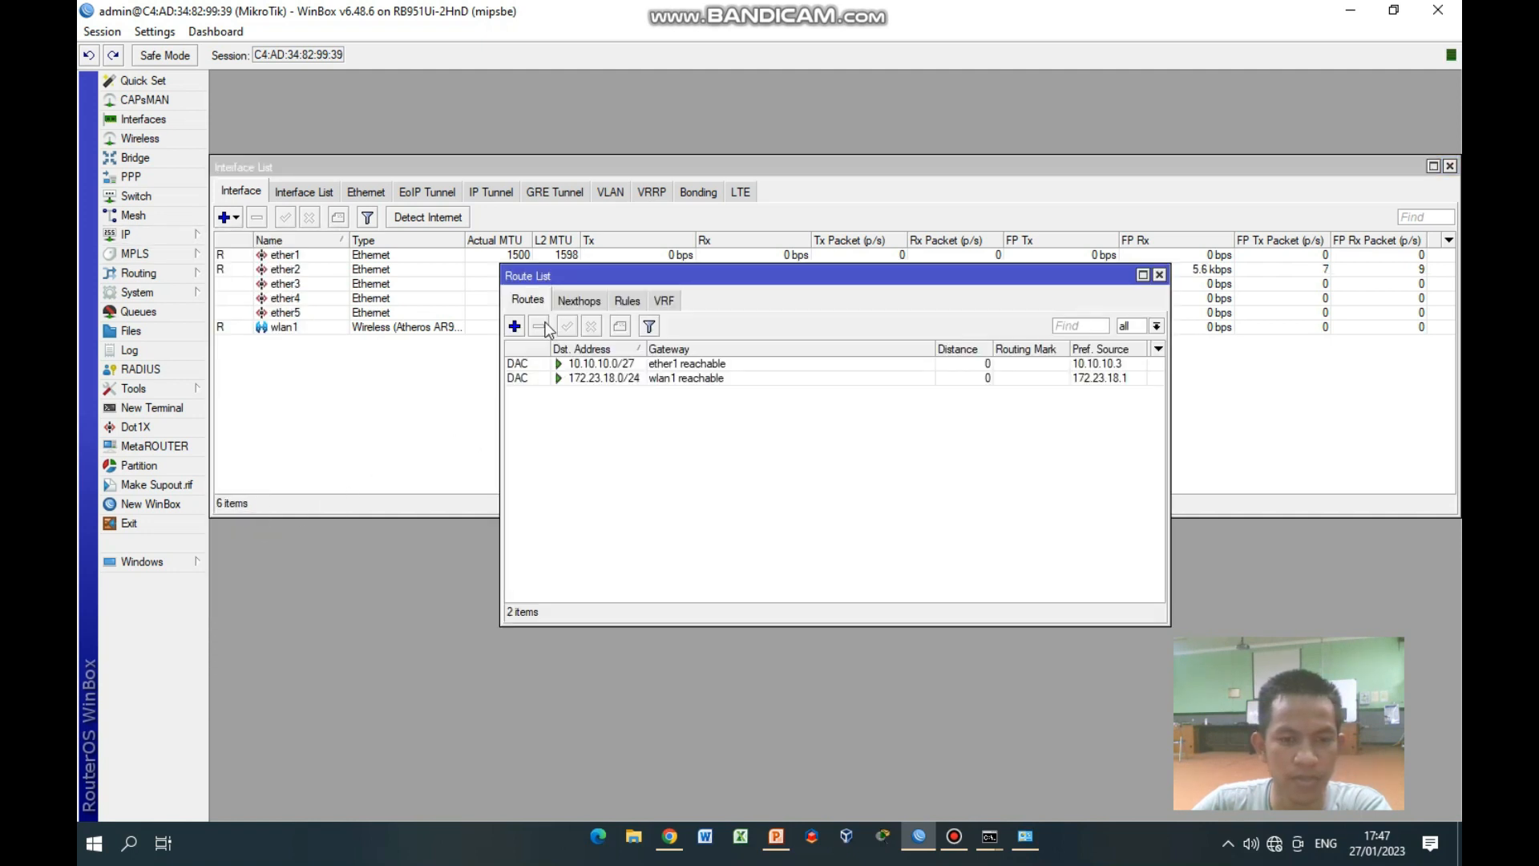
drag(564, 282, 579, 364)
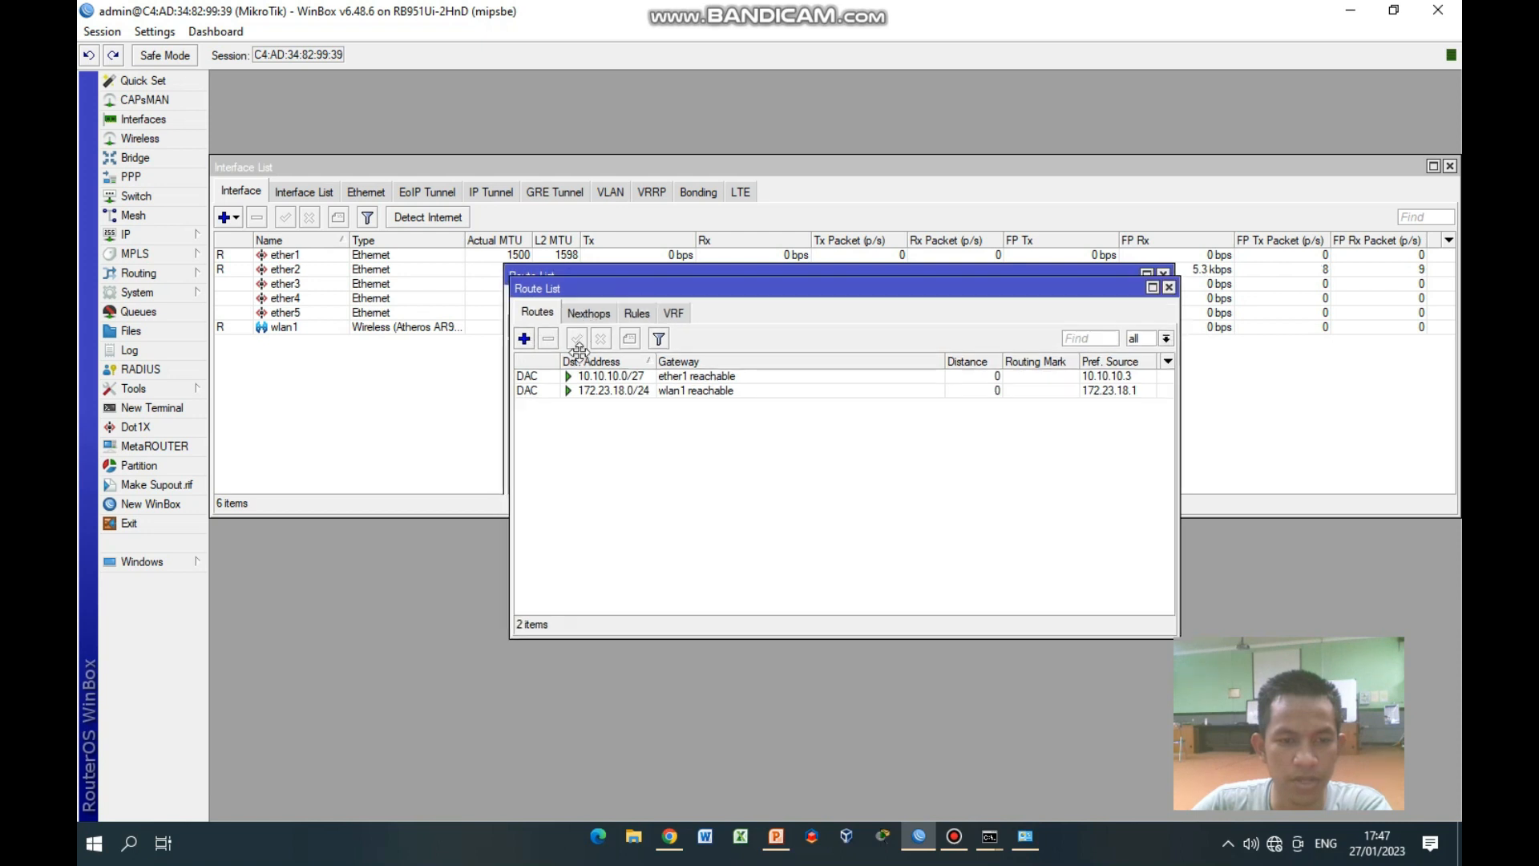
click(530, 408)
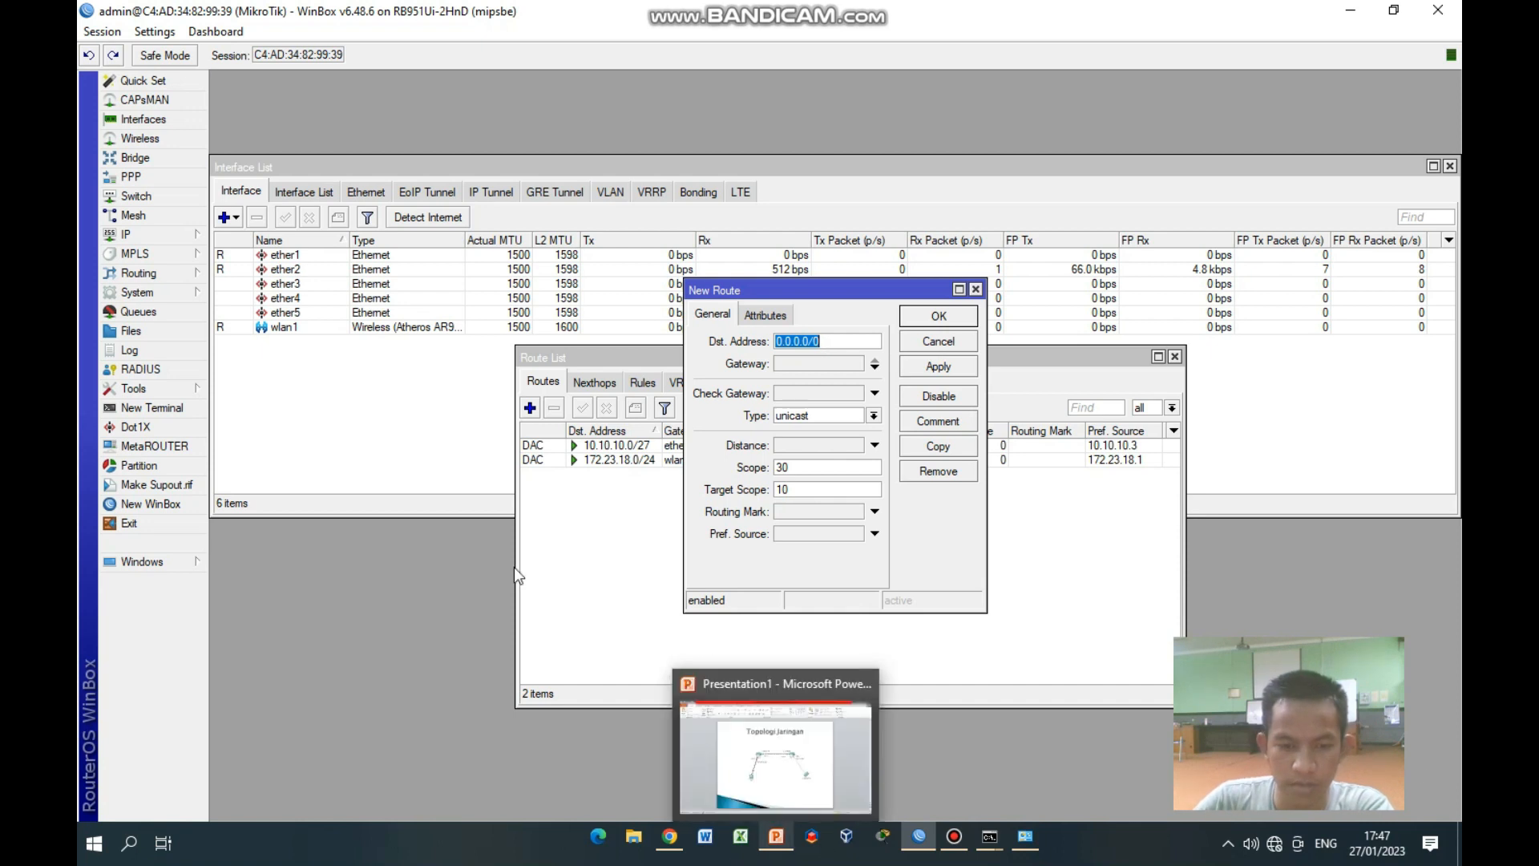
click(778, 746)
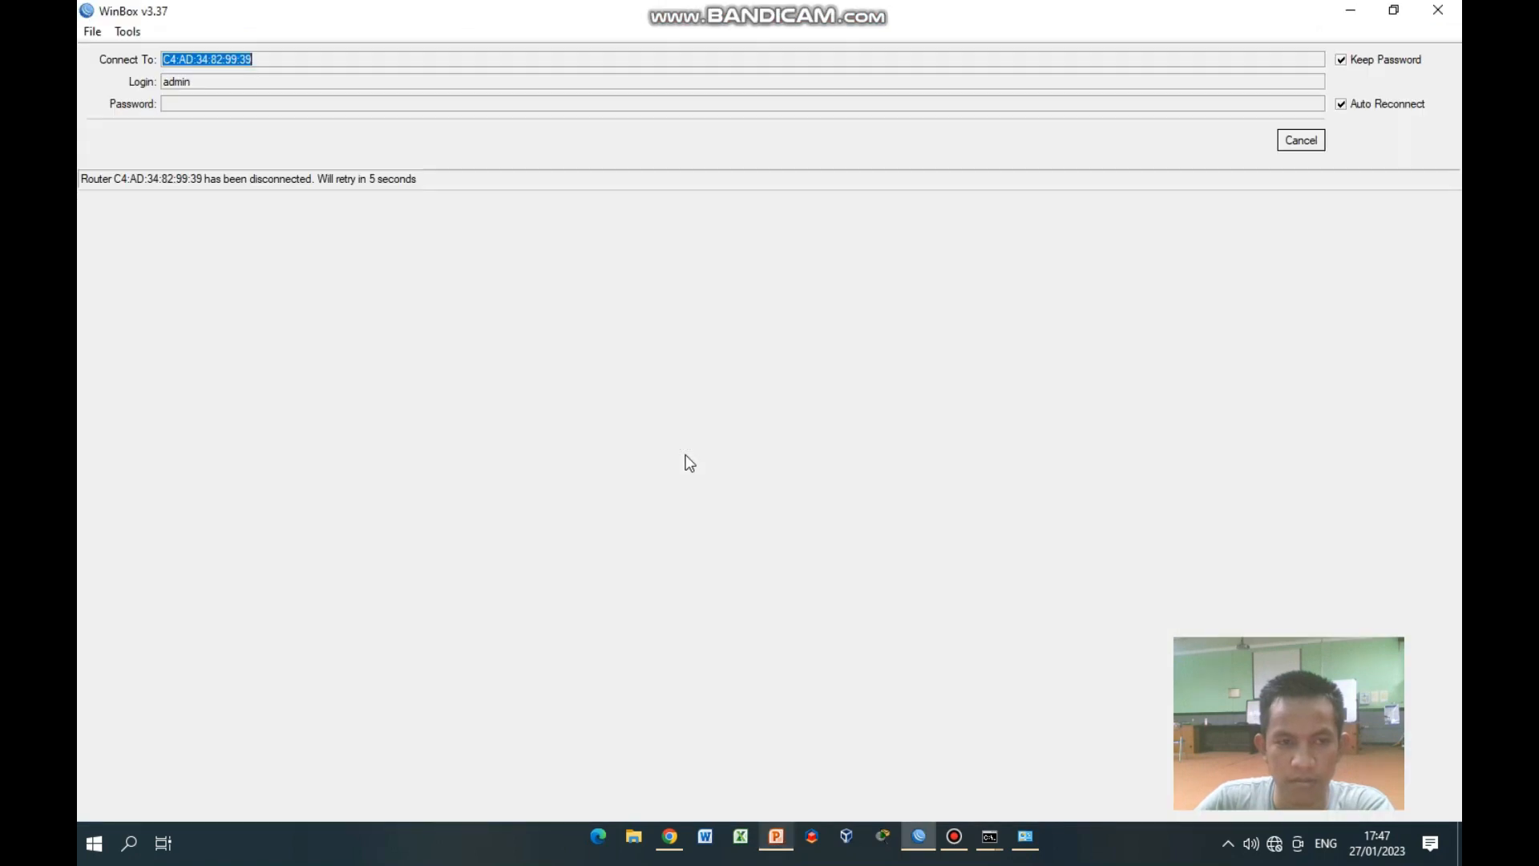
Cancel the pending reconnection, refresh the neighbour list, and log back in to router C4:AD:34:82:99:39
click(1301, 142)
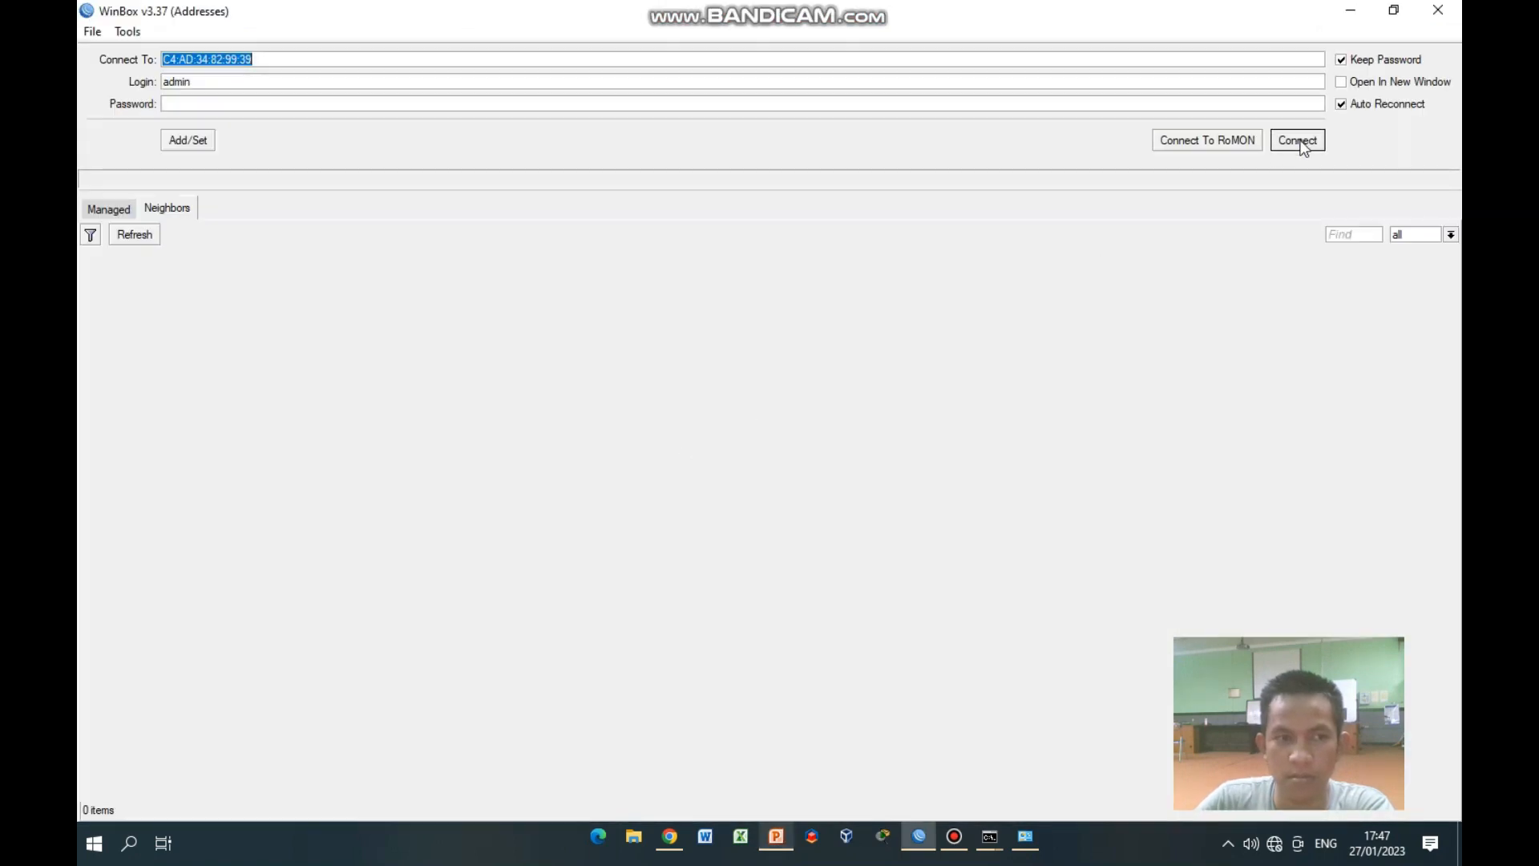
click(138, 237)
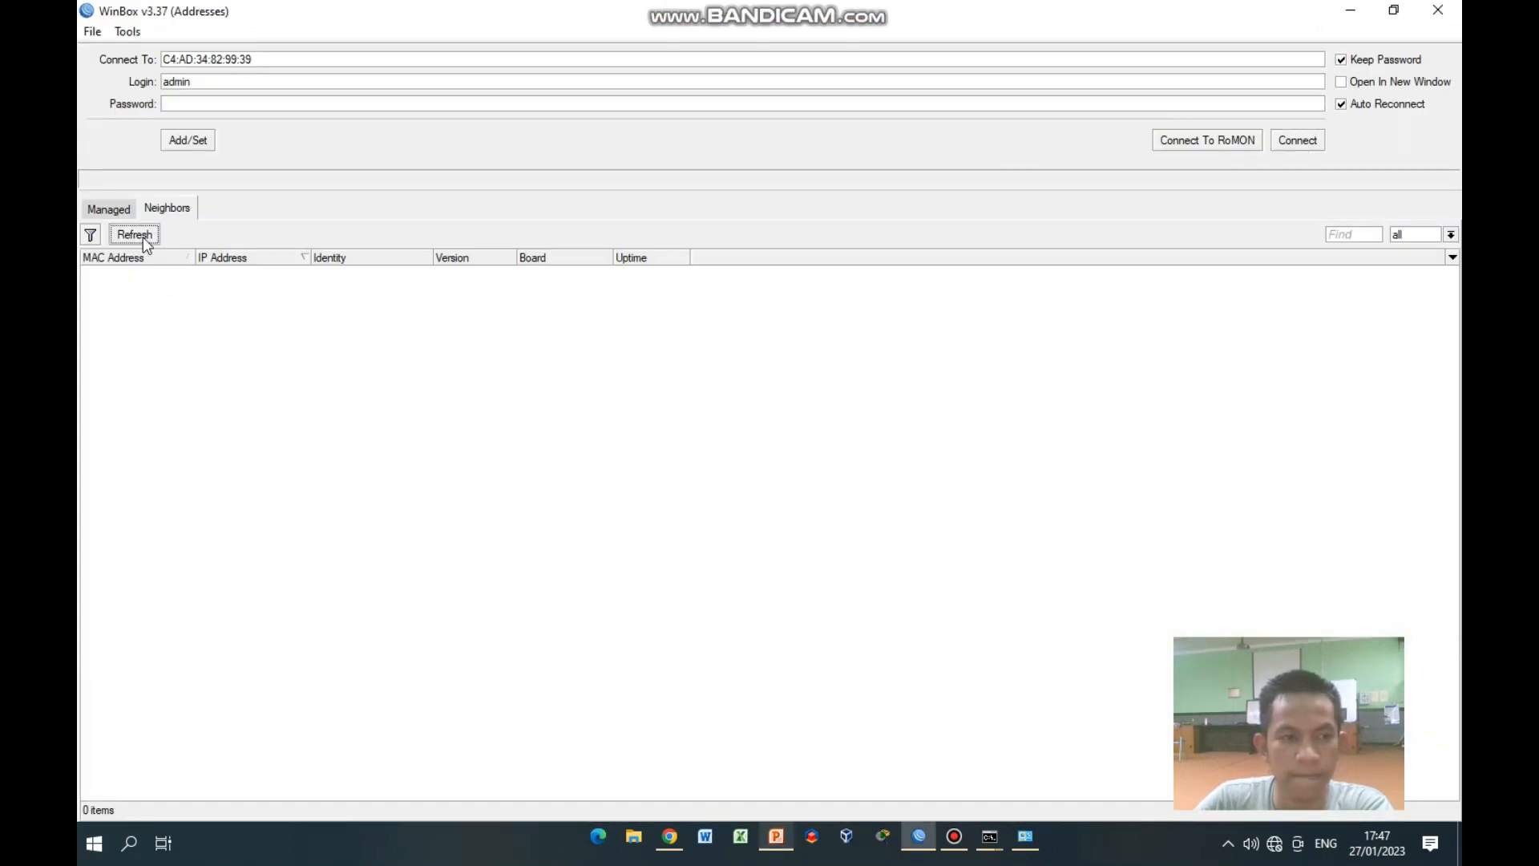
click(176, 274)
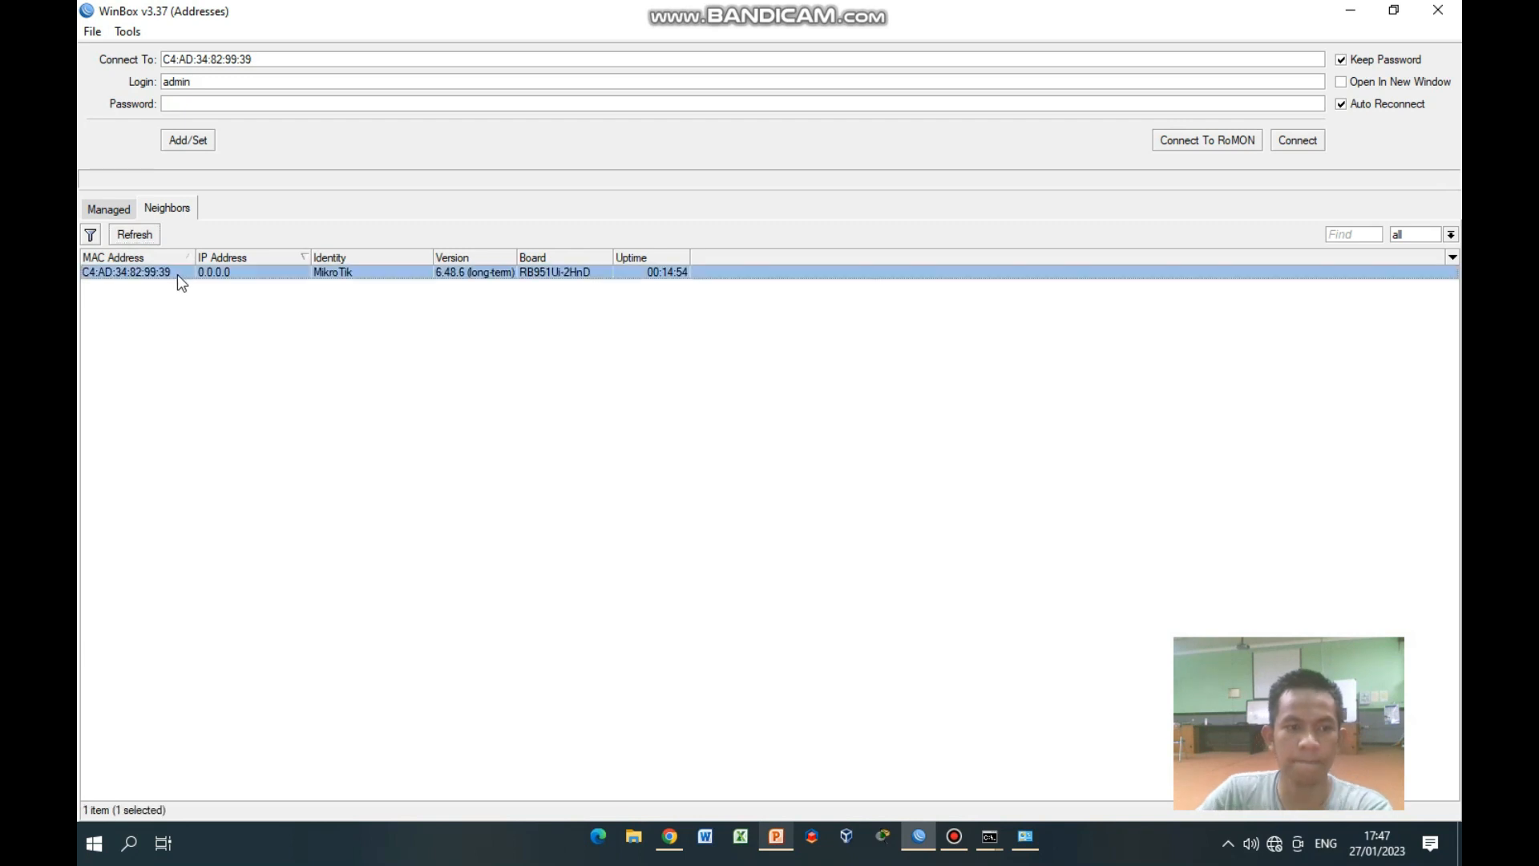
click(1293, 144)
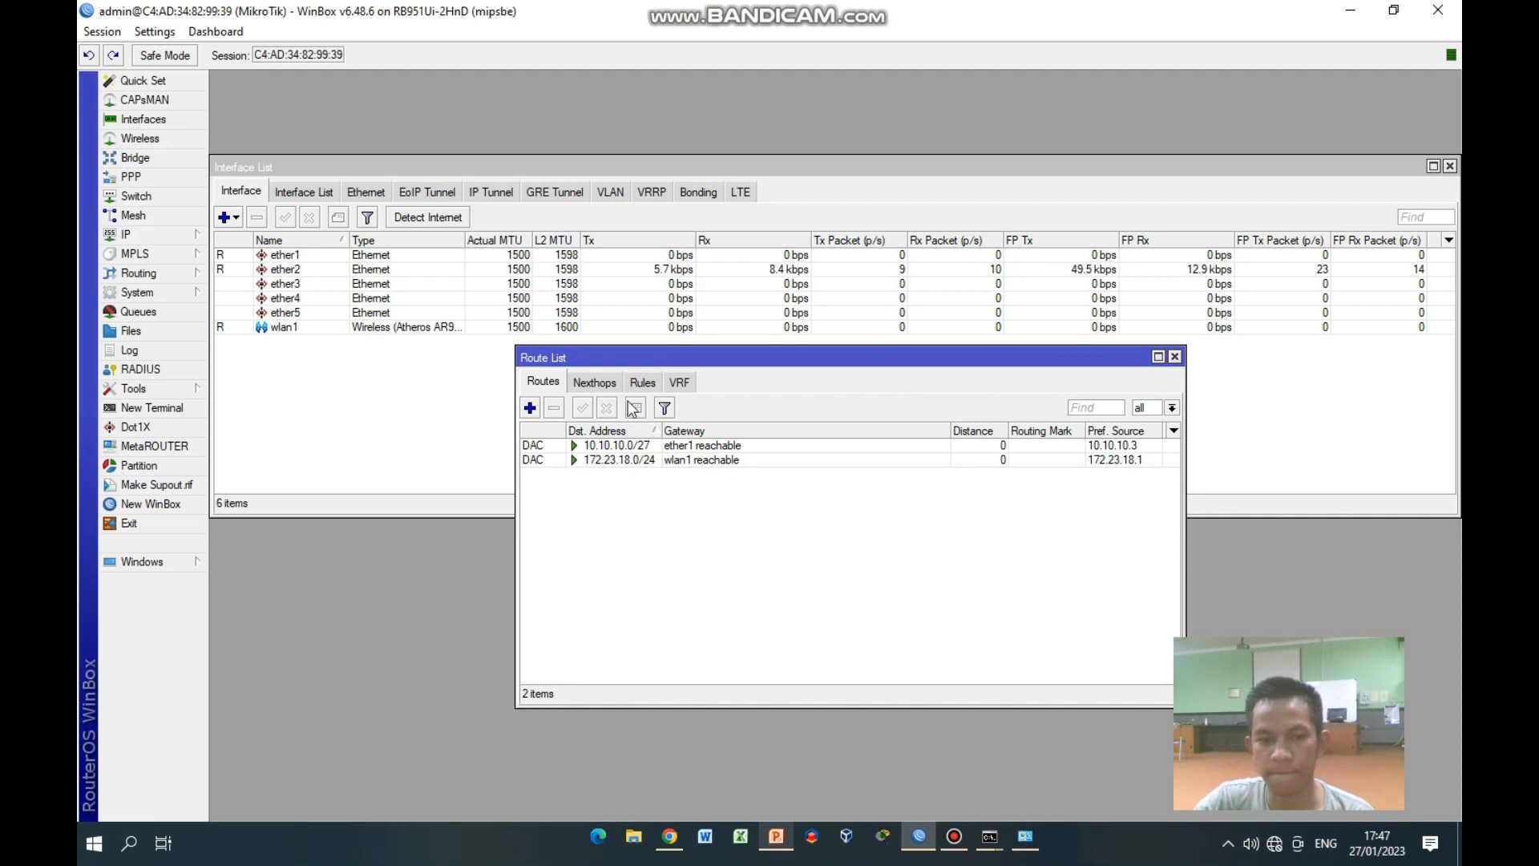
Add a static route to 192.168.68.0/24 through gateway 10.10.10.2, consulting the topology slide for the gateway address
click(529, 408)
text(192.16)
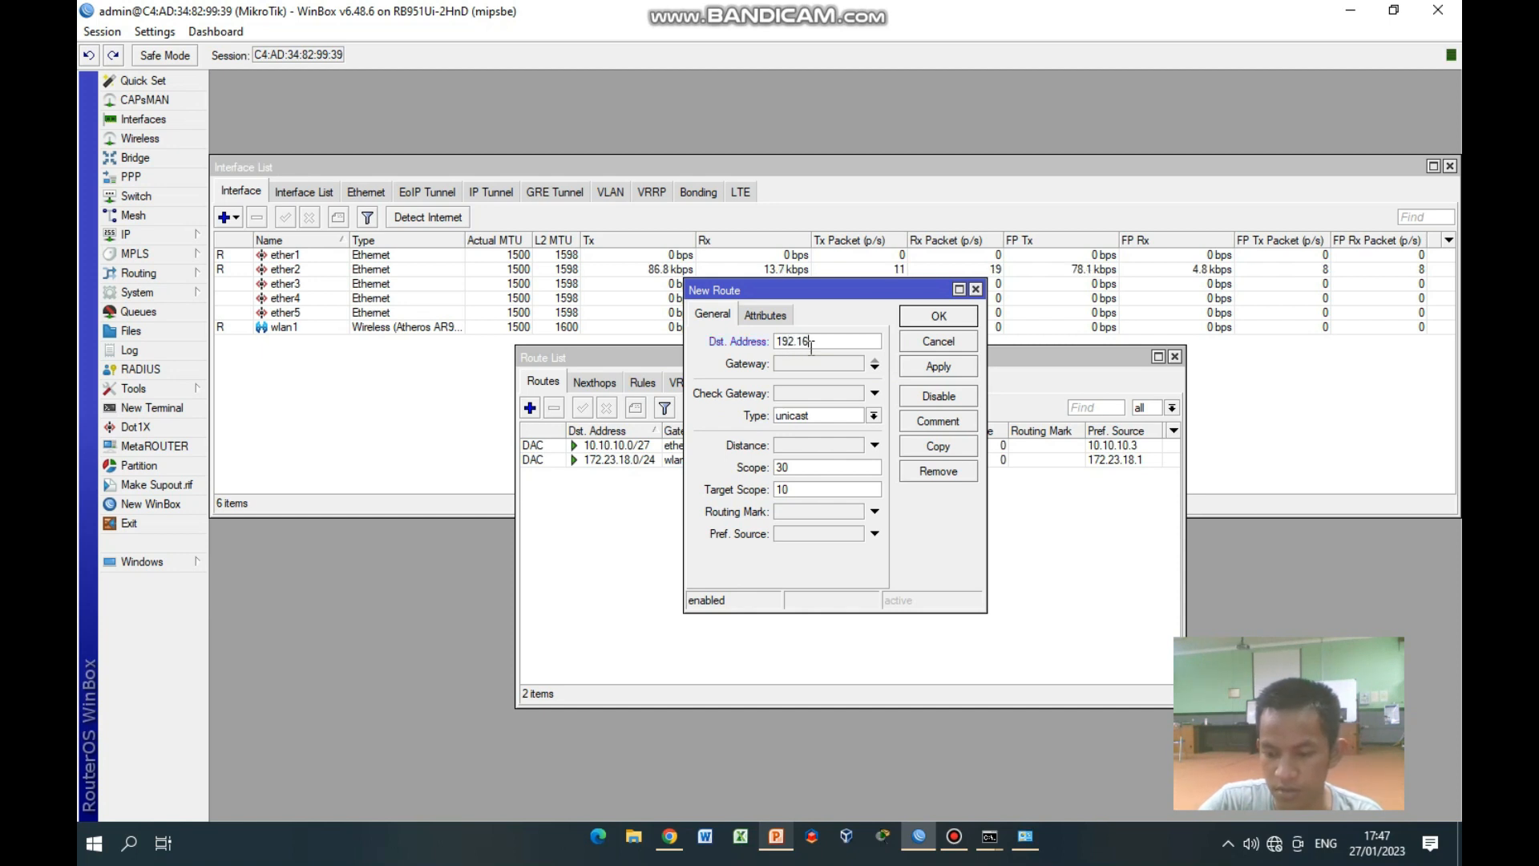
text(8.68.0)
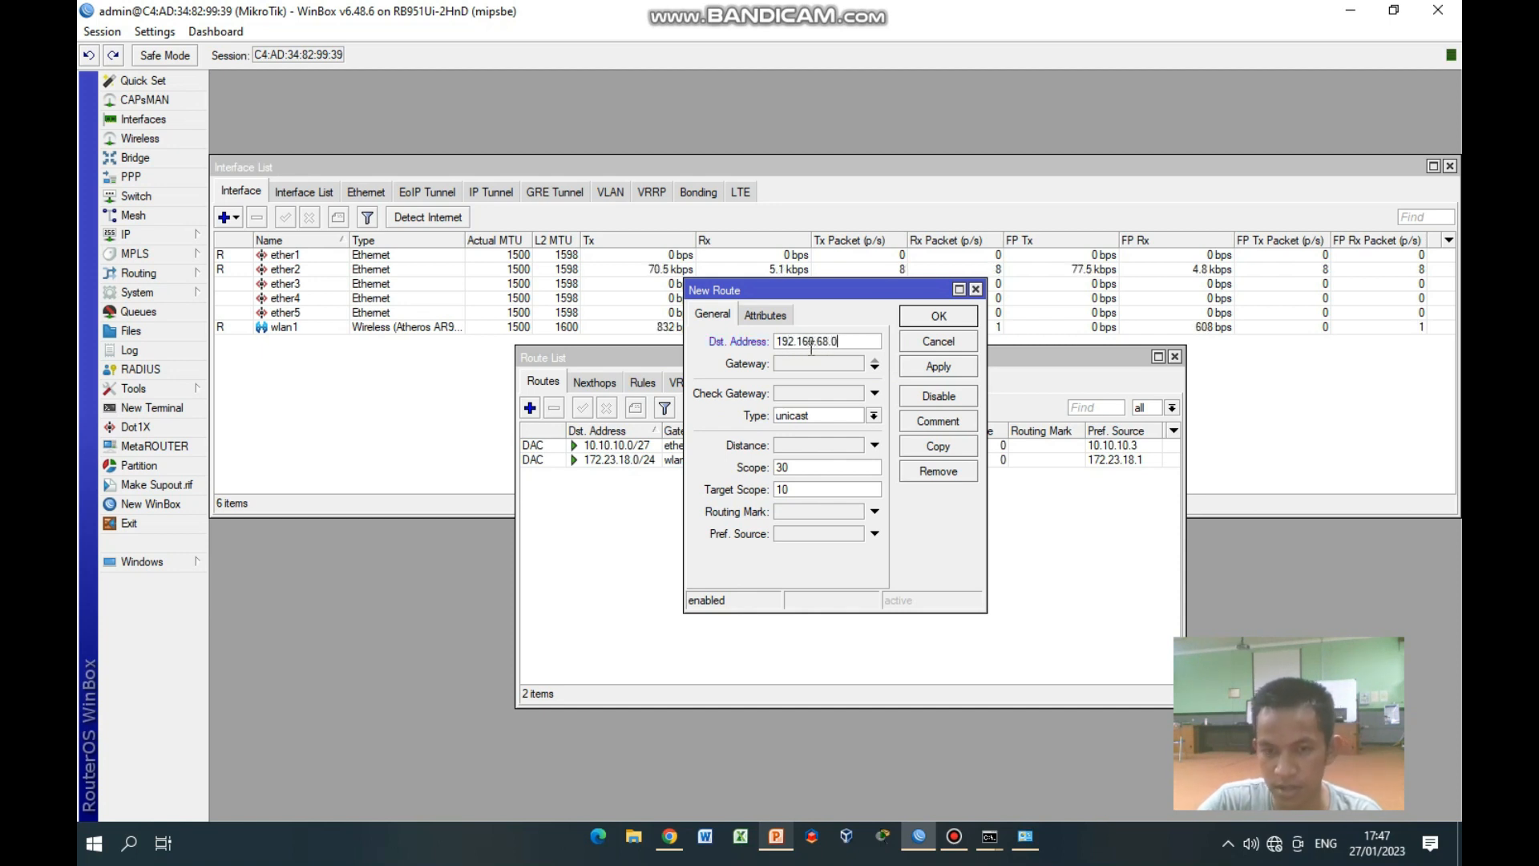
text(/24)
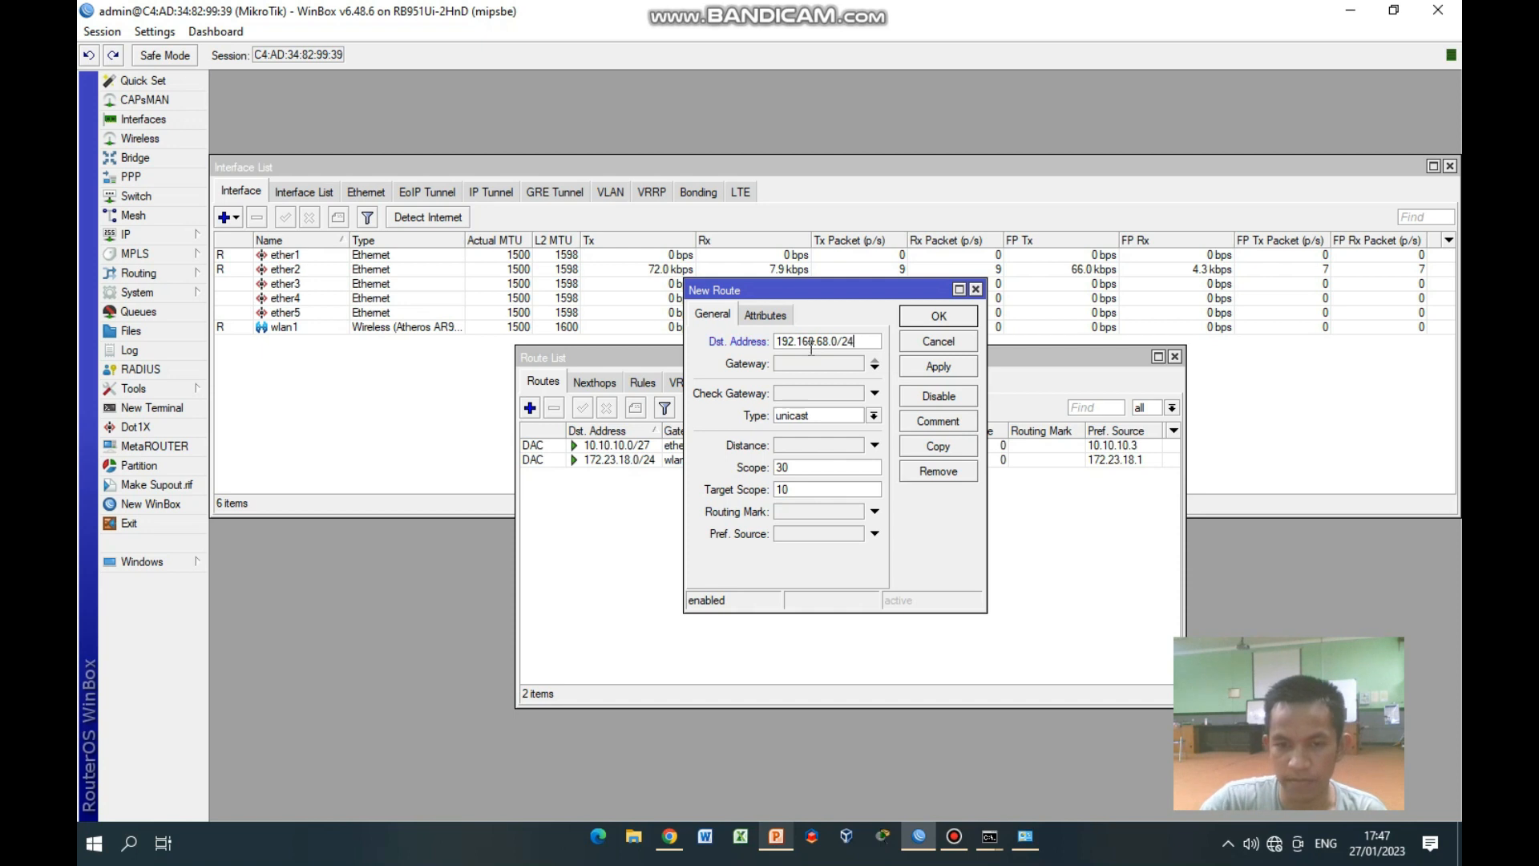
click(835, 364)
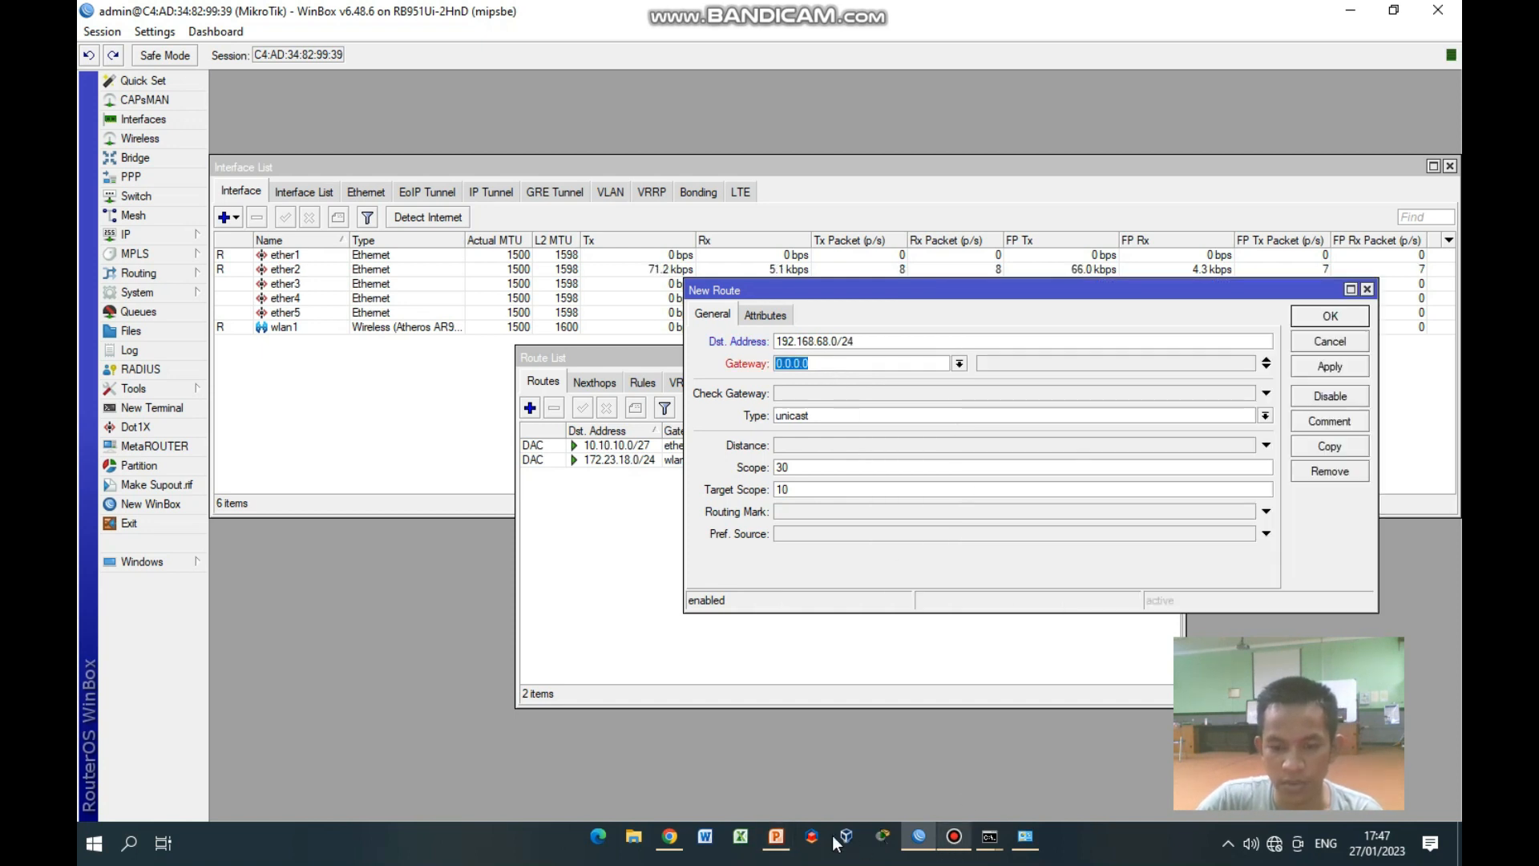
click(776, 836)
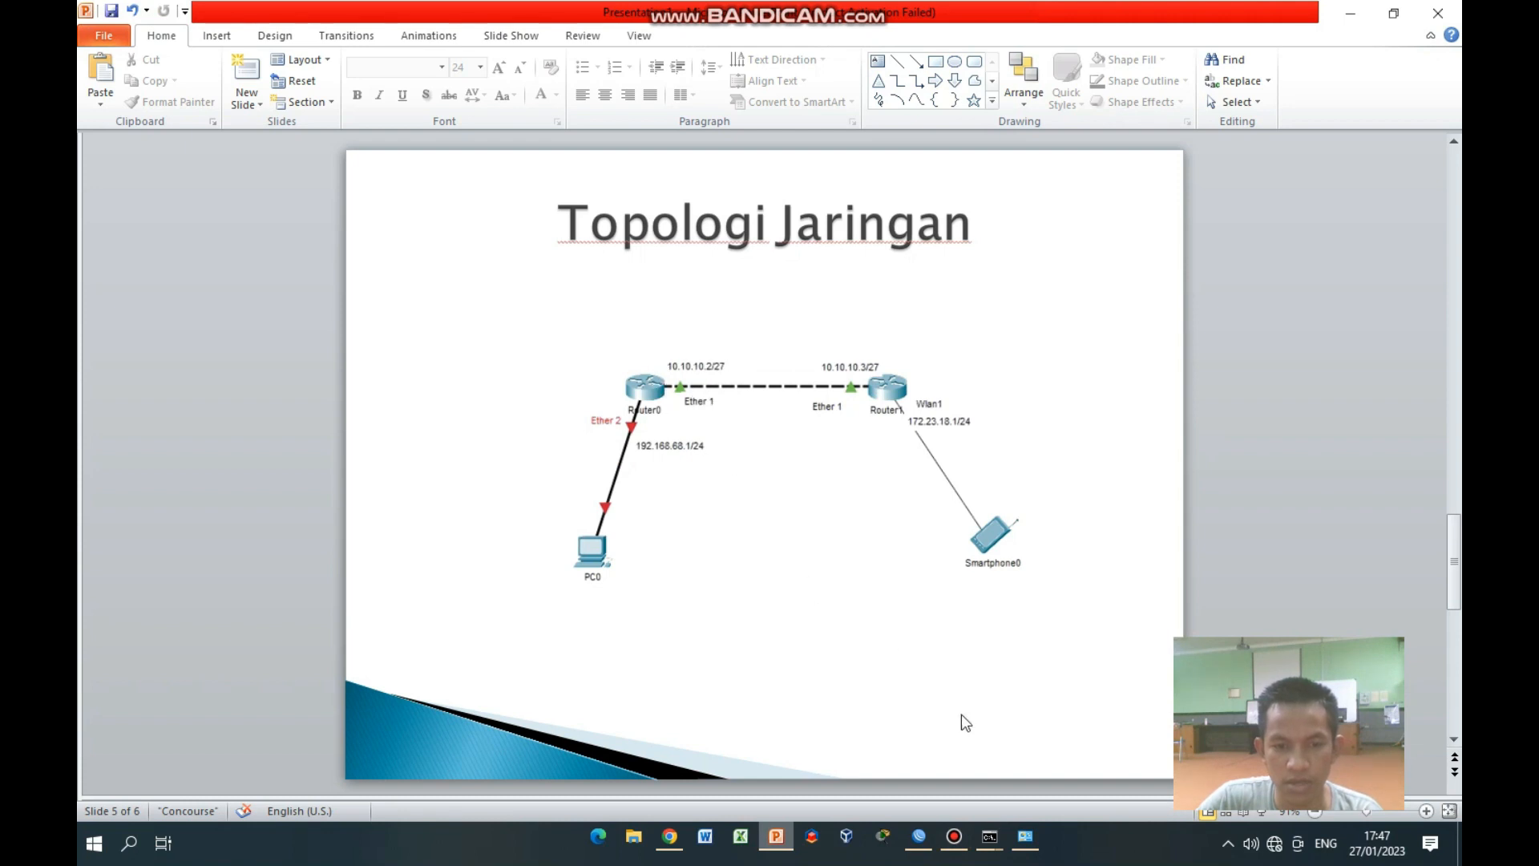
click(921, 838)
drag(854, 361, 755, 370)
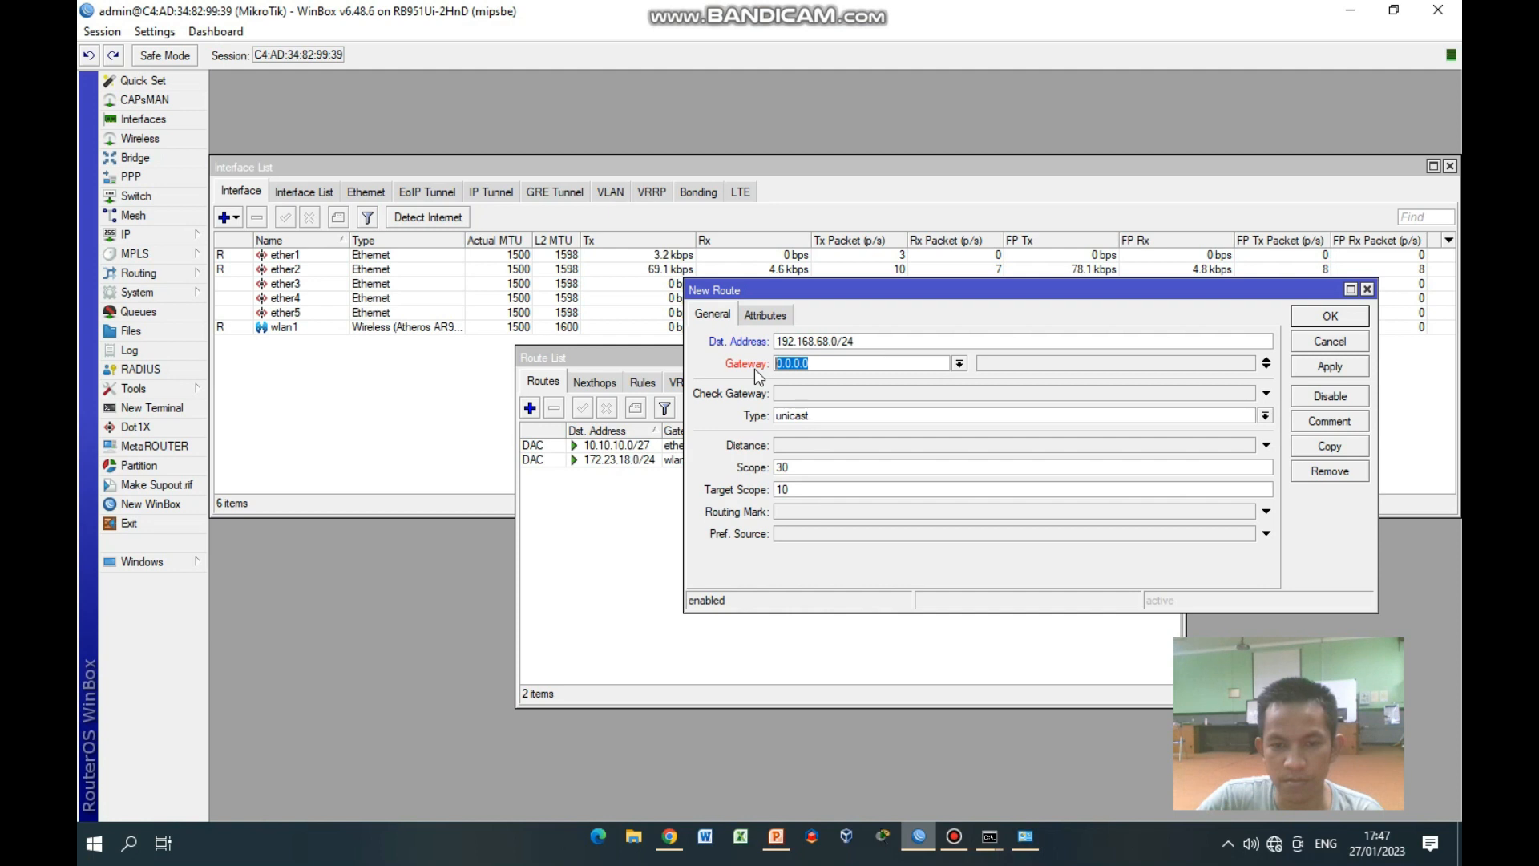
text(10.10.10.2)
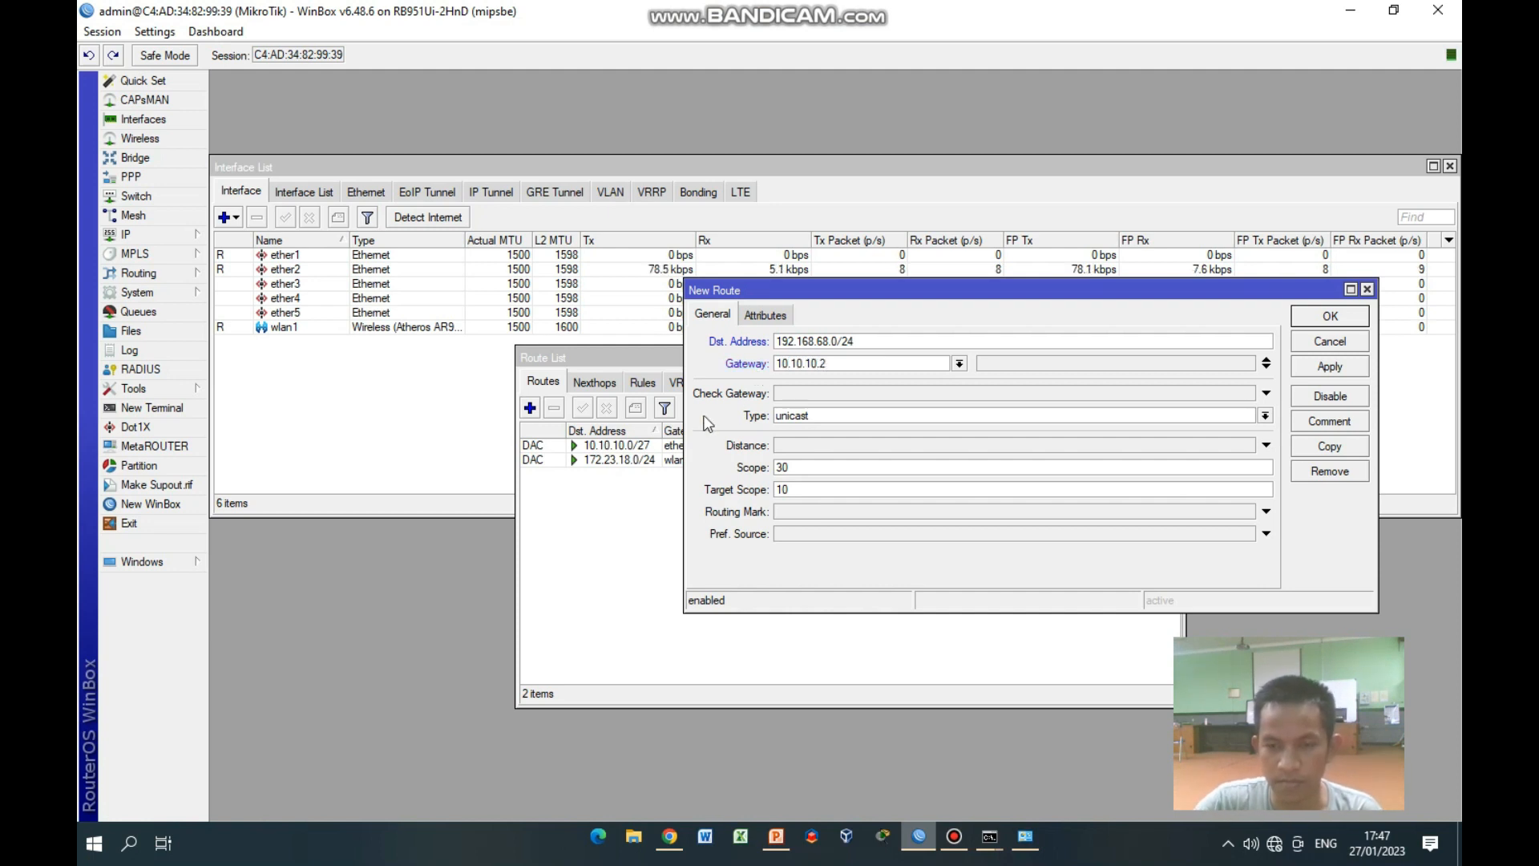
click(1343, 317)
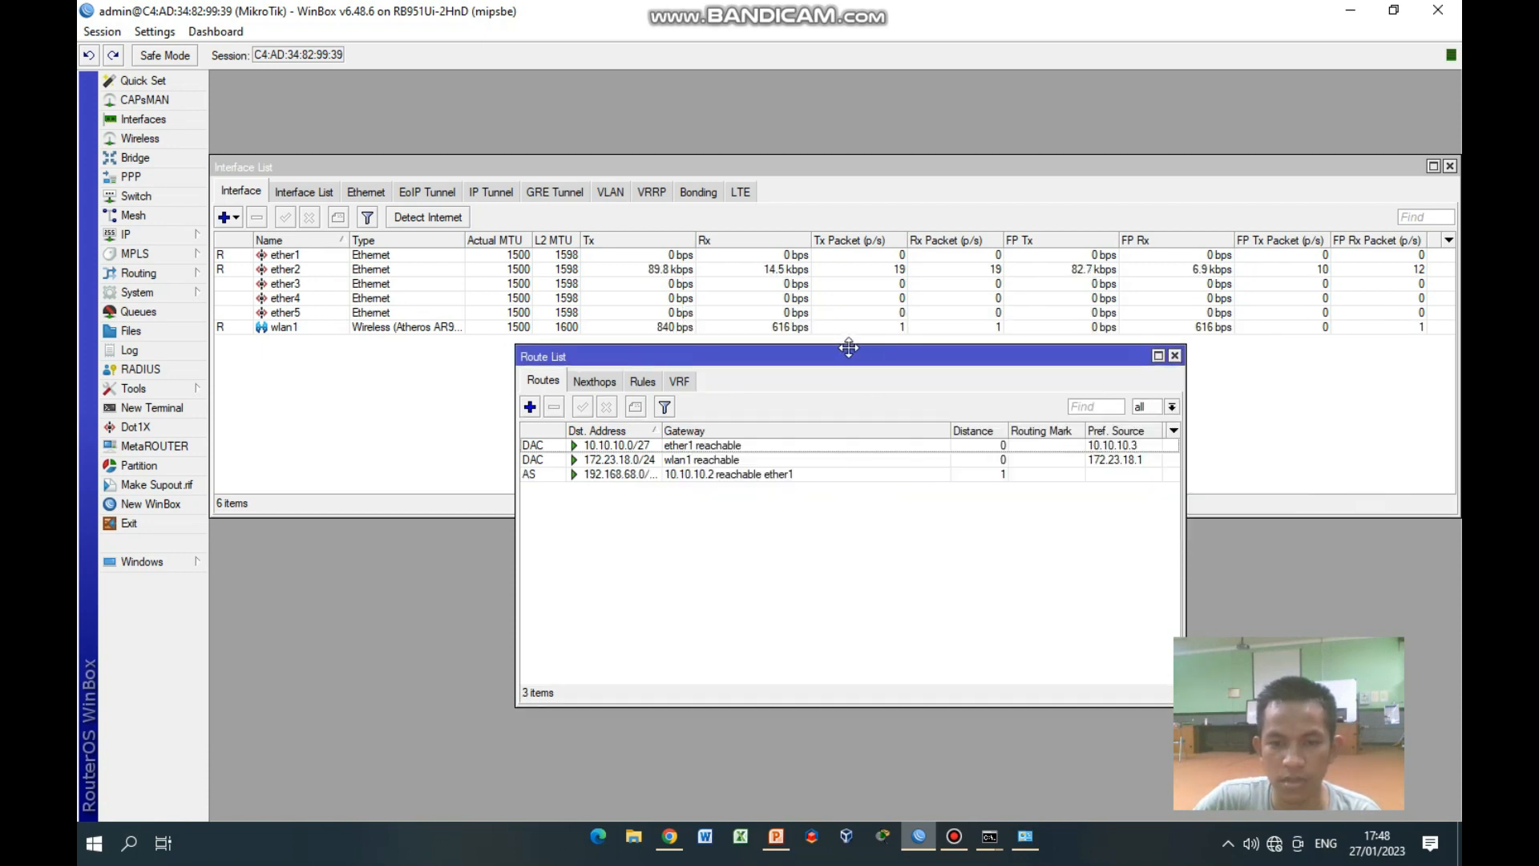
Close the route list and end the session with the second router
drag(888, 352, 784, 376)
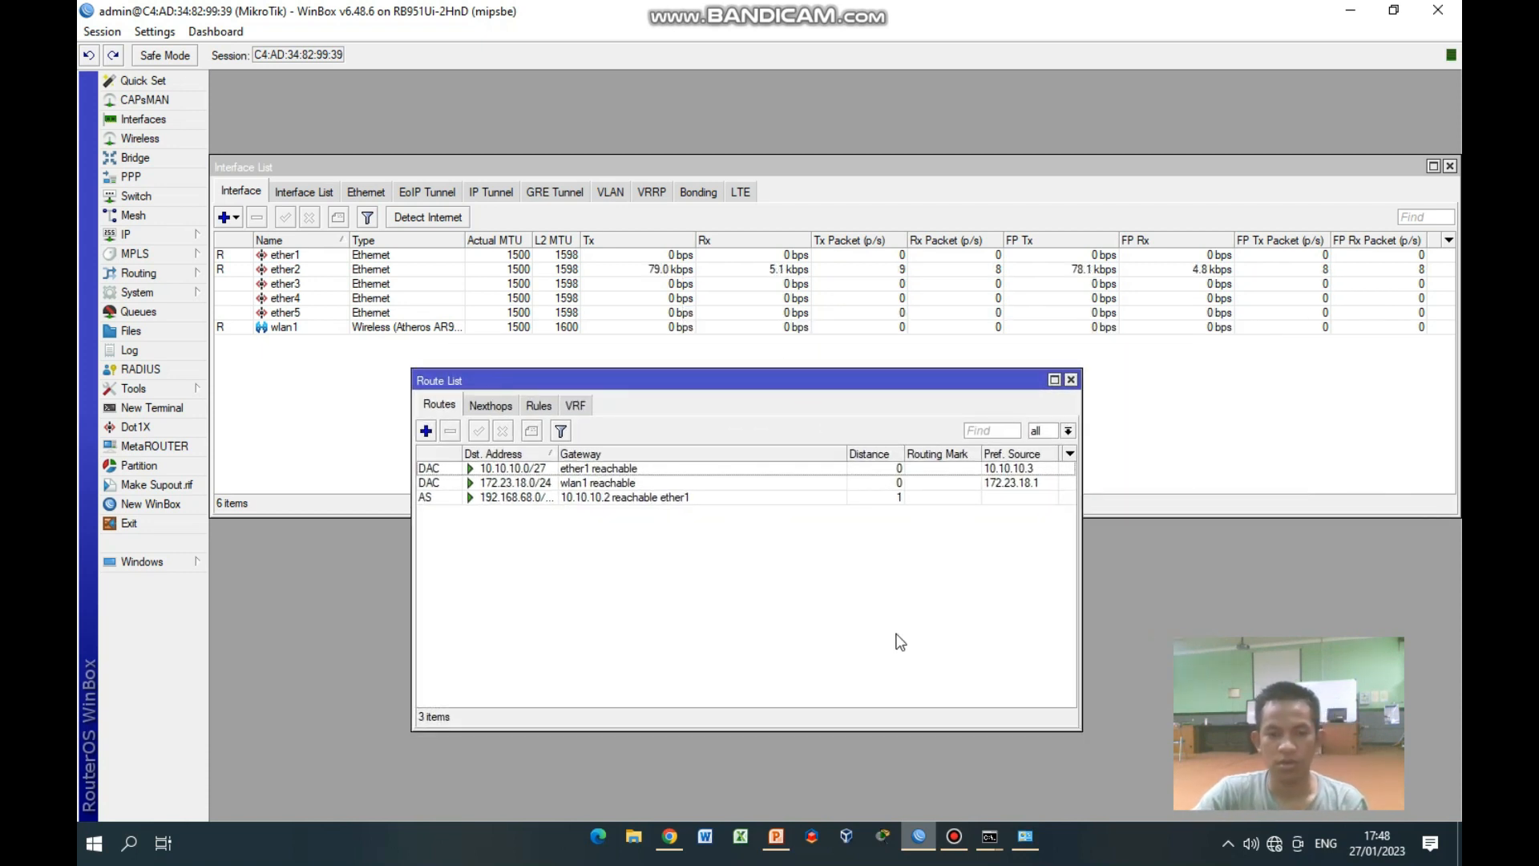
click(1070, 381)
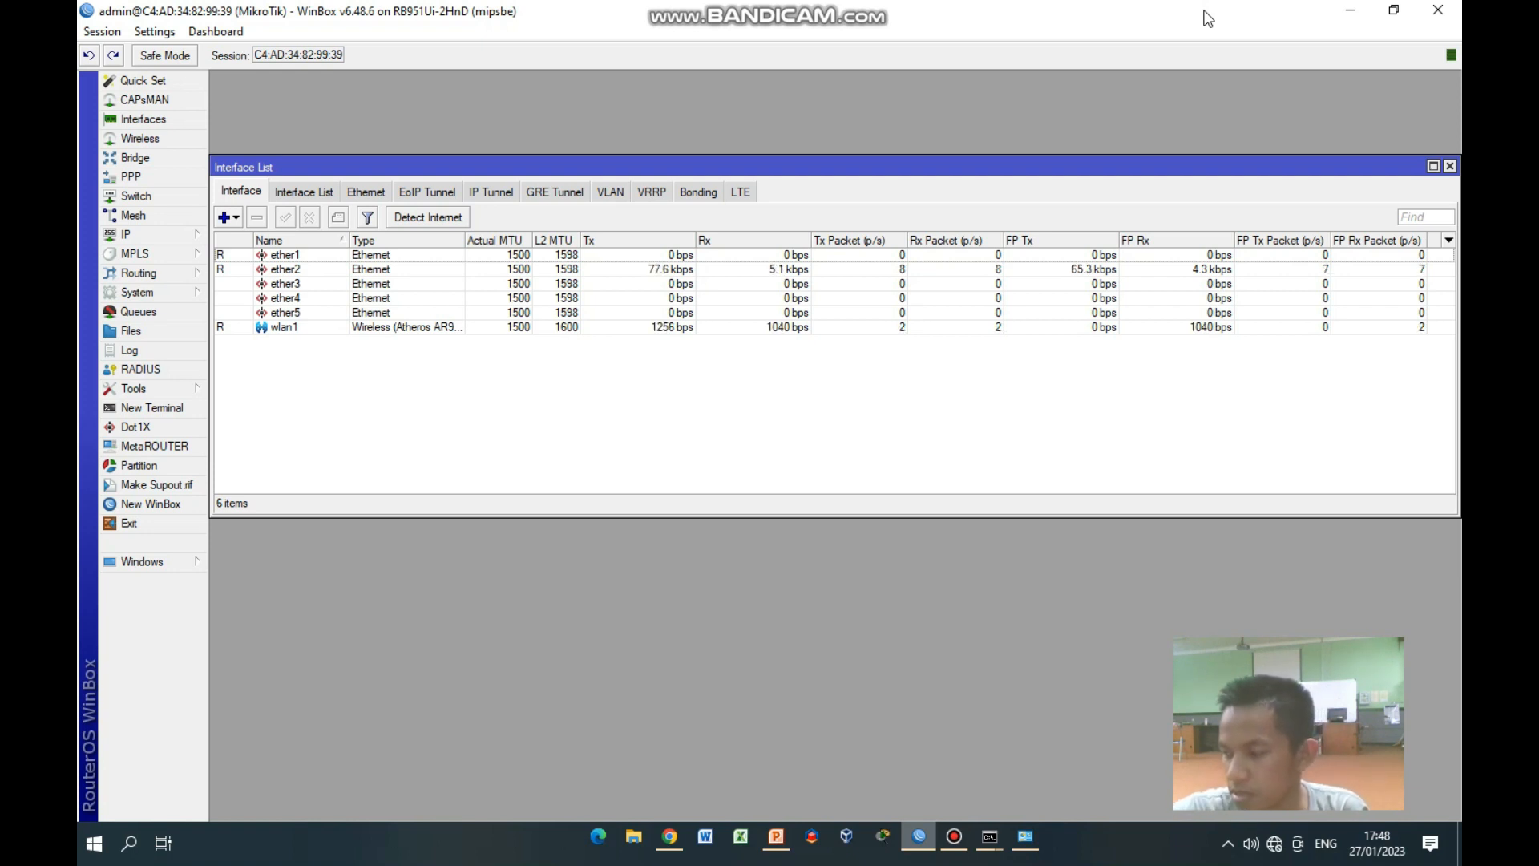
click(1437, 11)
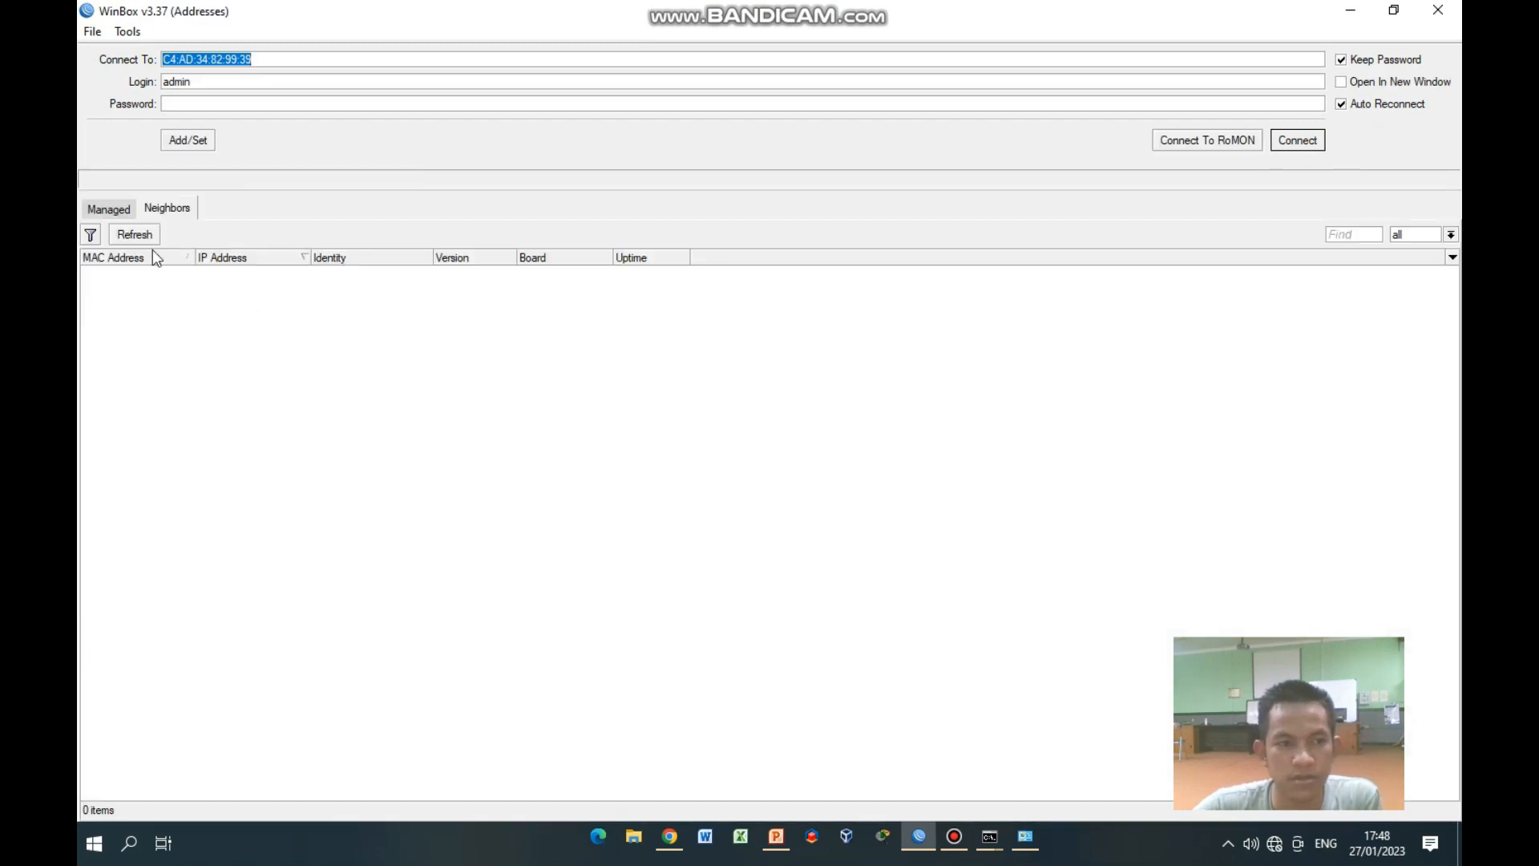
Refresh the neighbour list and connect to router C4:AD:34:83:6B:30 as admin
click(131, 230)
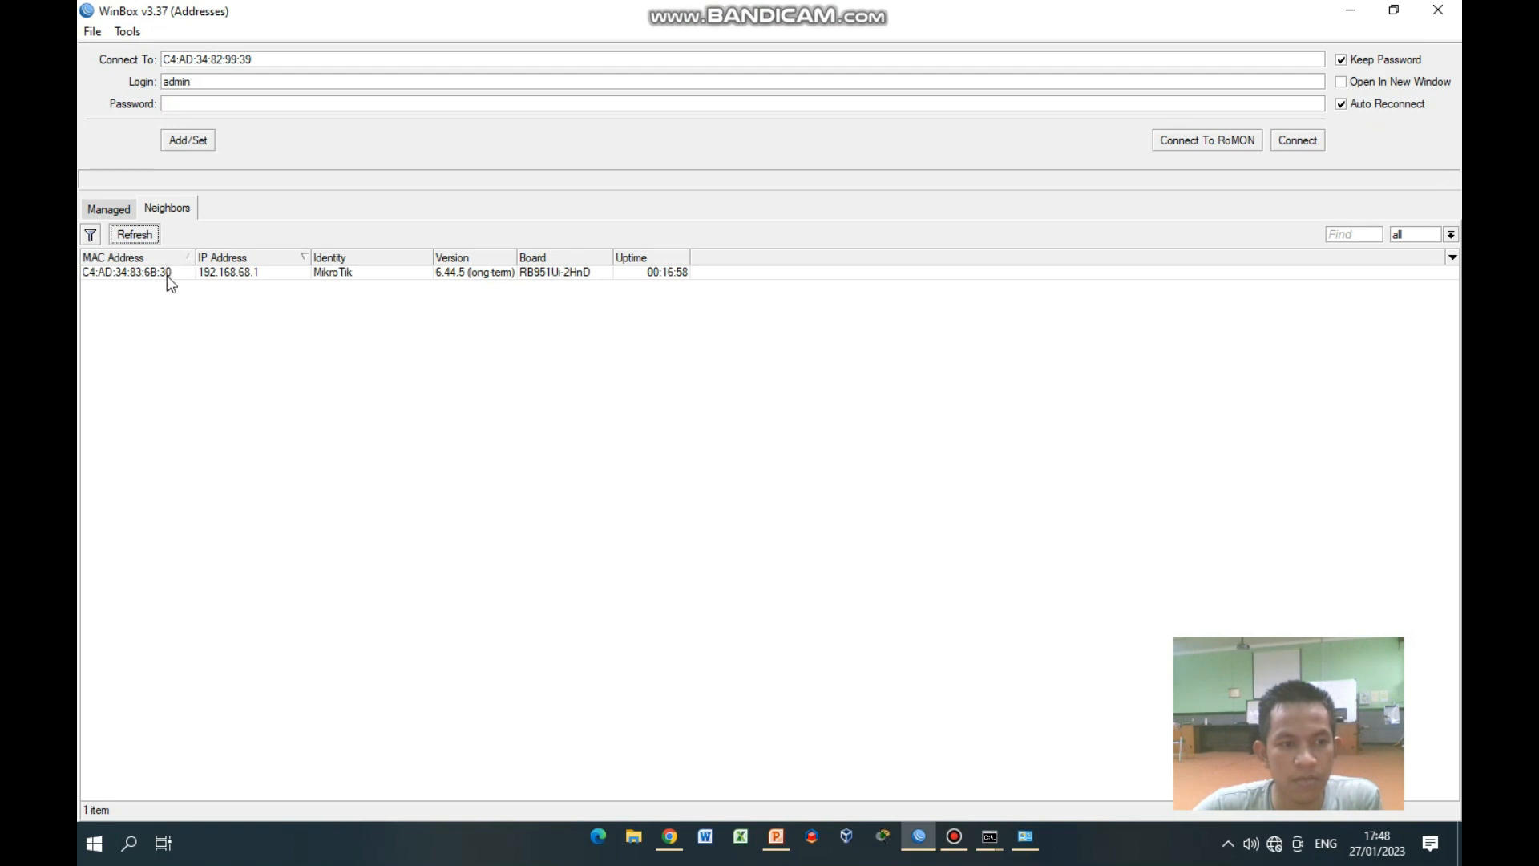
click(167, 276)
click(1272, 142)
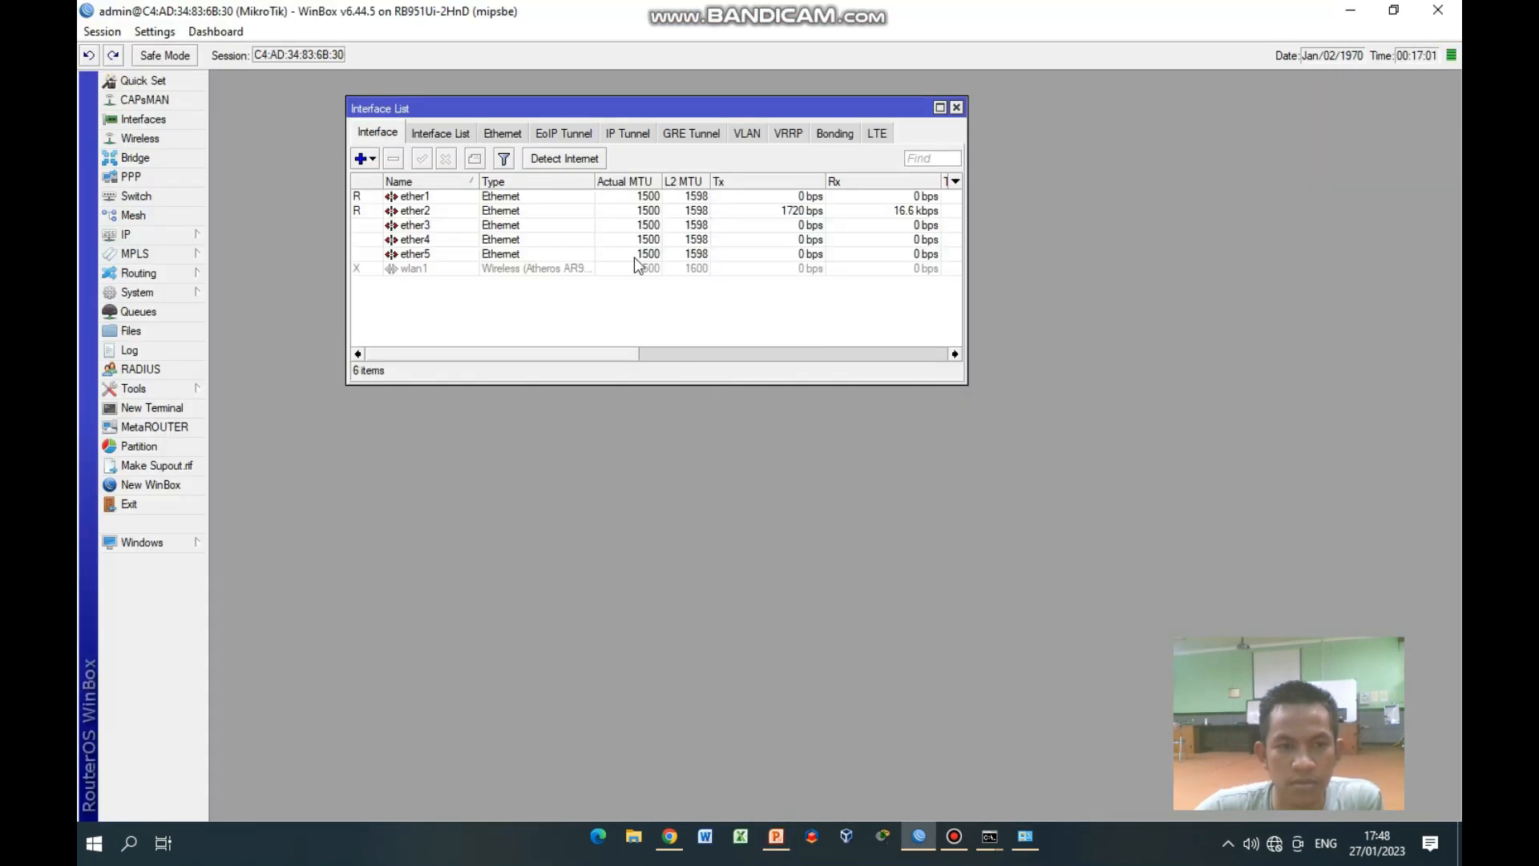
drag(684, 110, 749, 135)
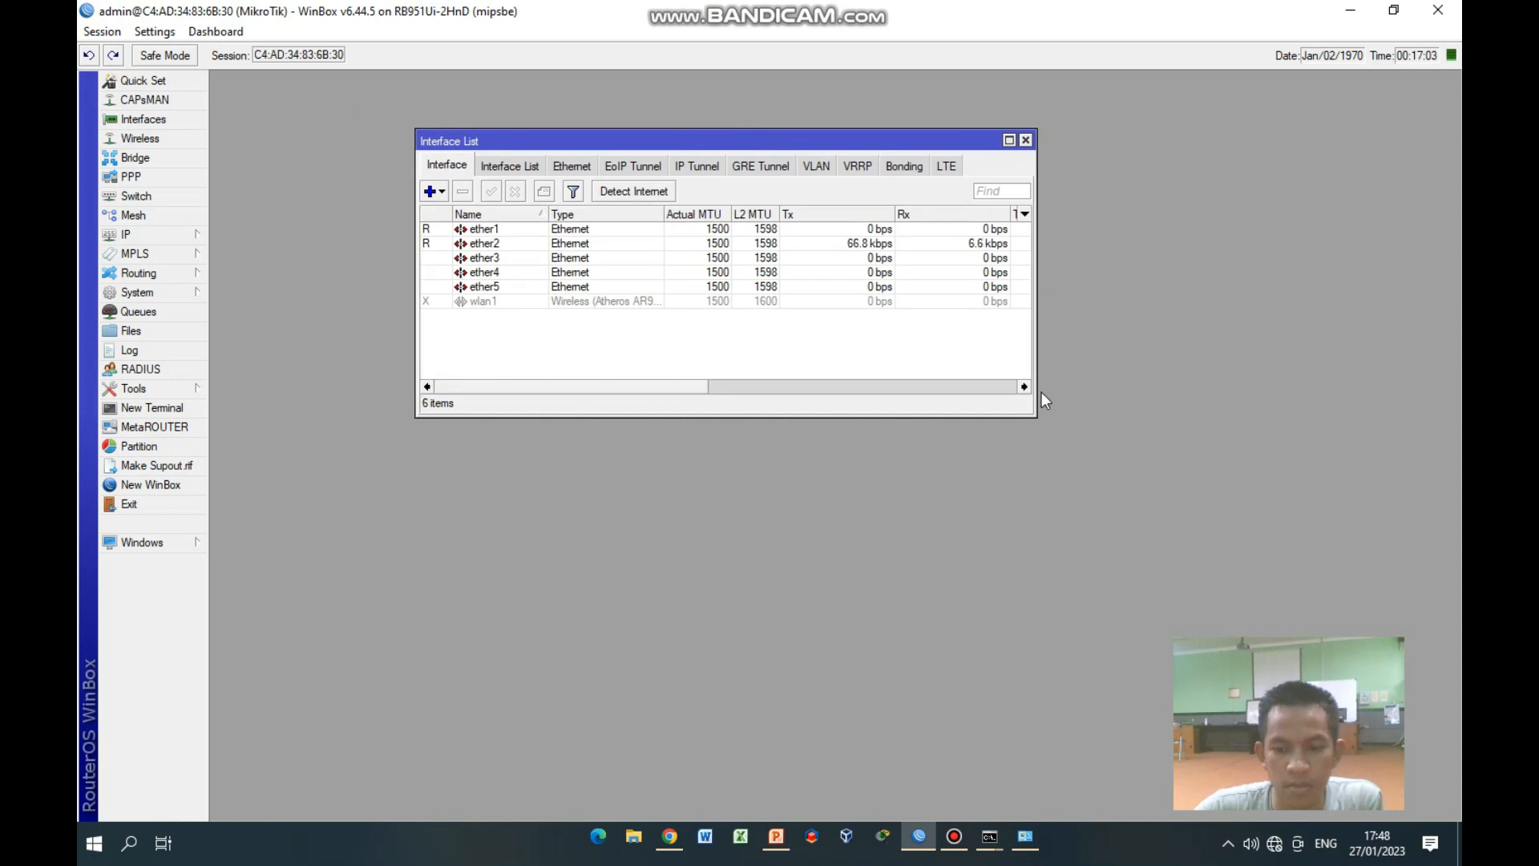
Switch to Network Connections and check the IPv4 address in the Ethernet adapter's connection details, closing the dialogs when done
click(1025, 836)
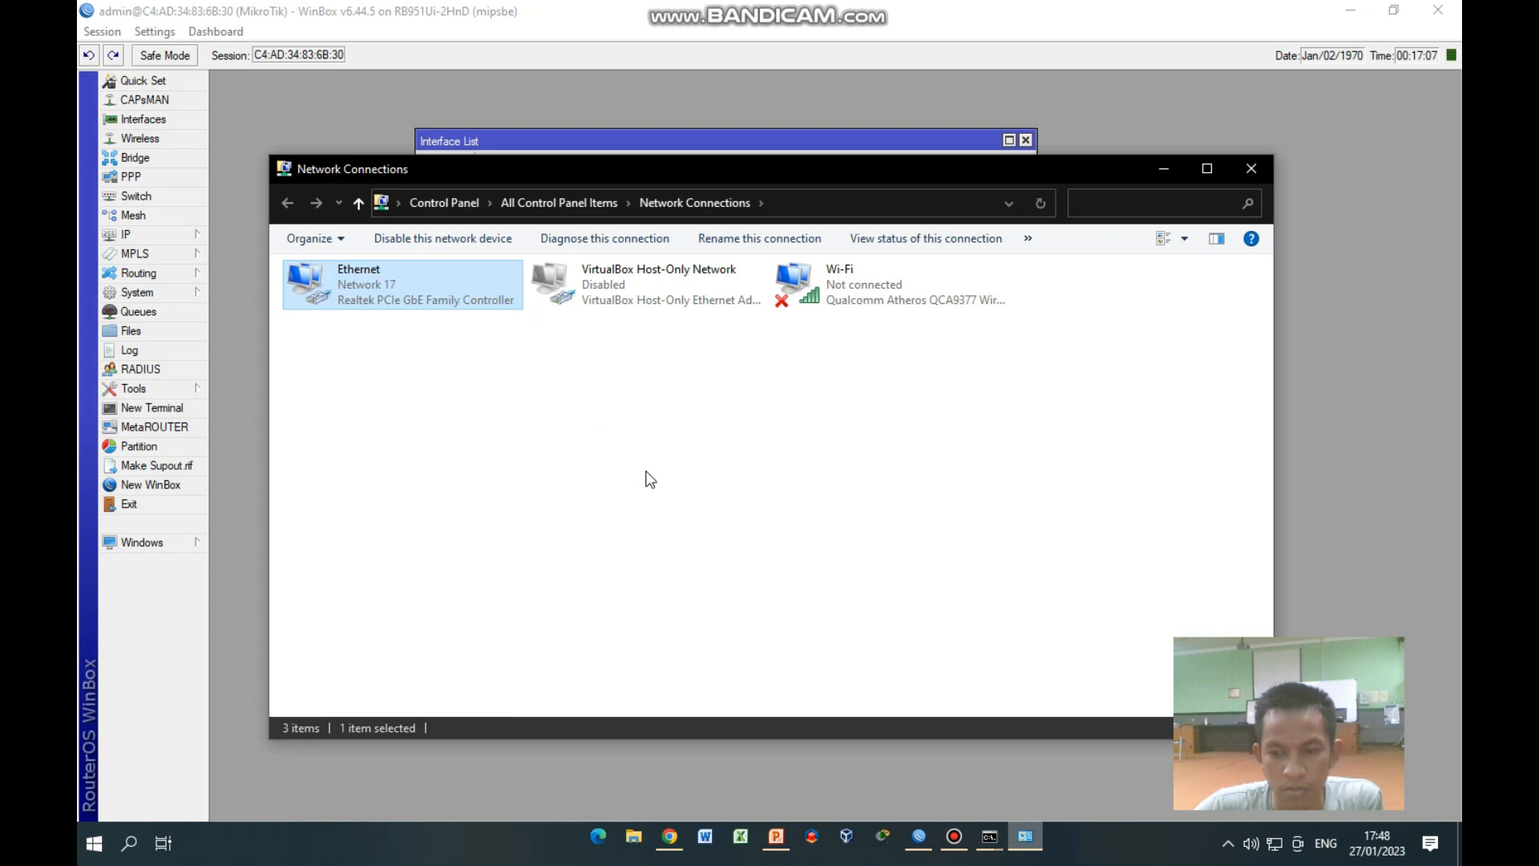
double_click(470, 284)
click(665, 412)
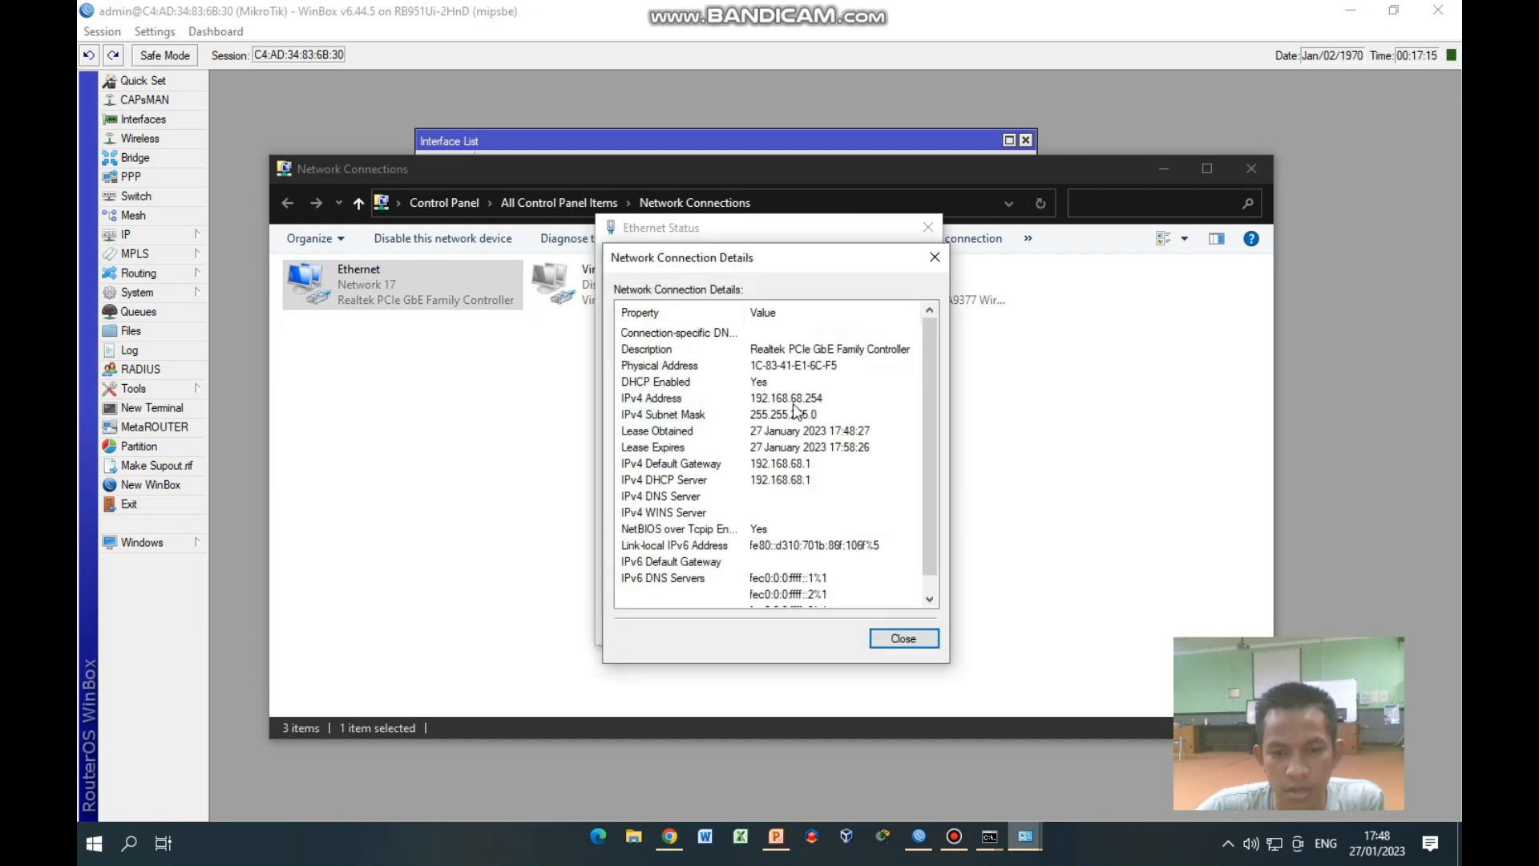
click(802, 406)
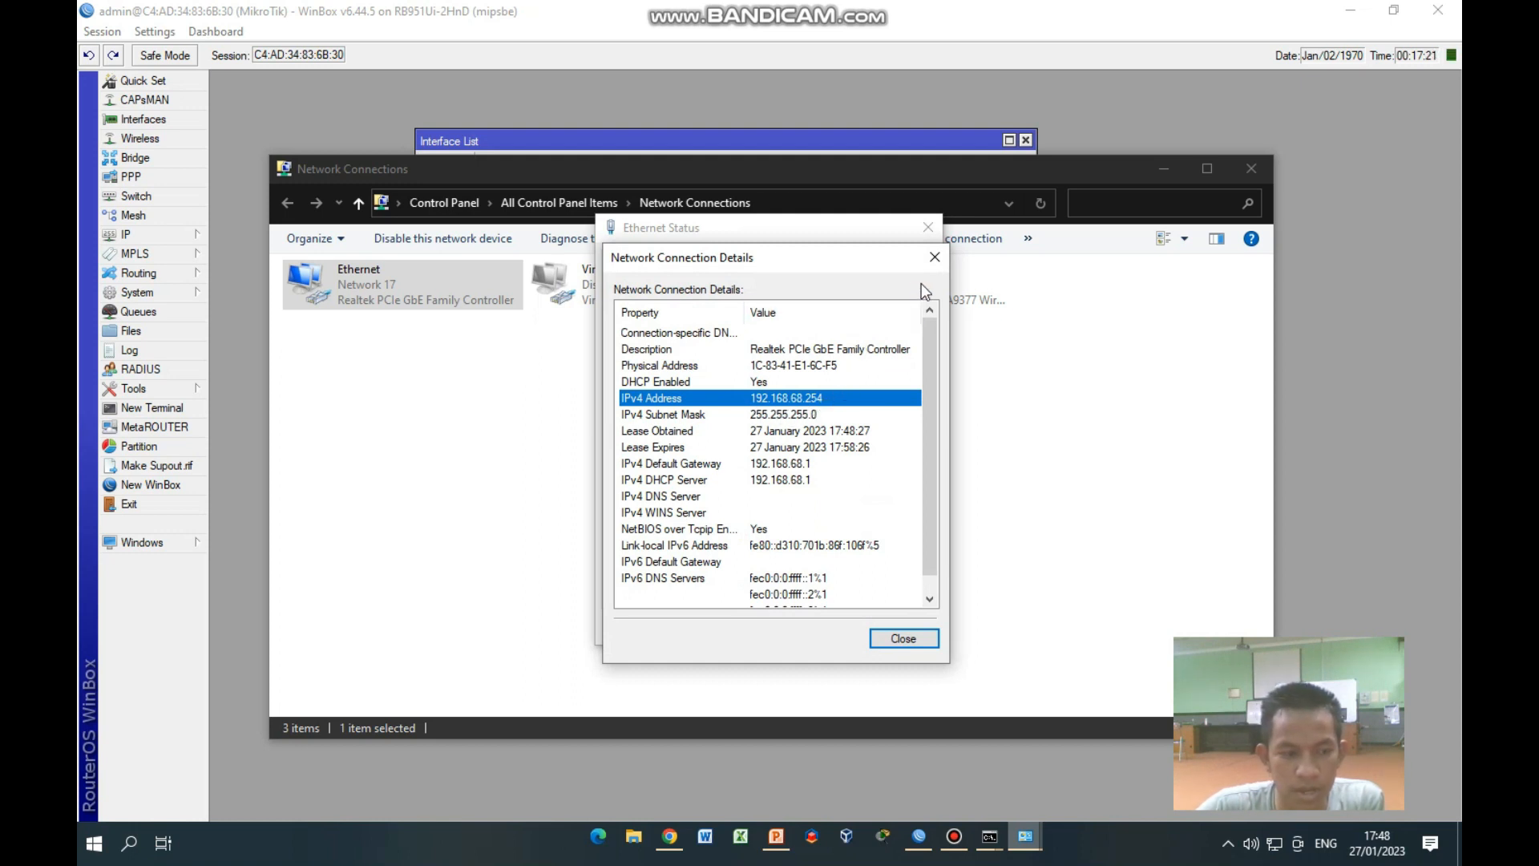
click(935, 256)
click(929, 228)
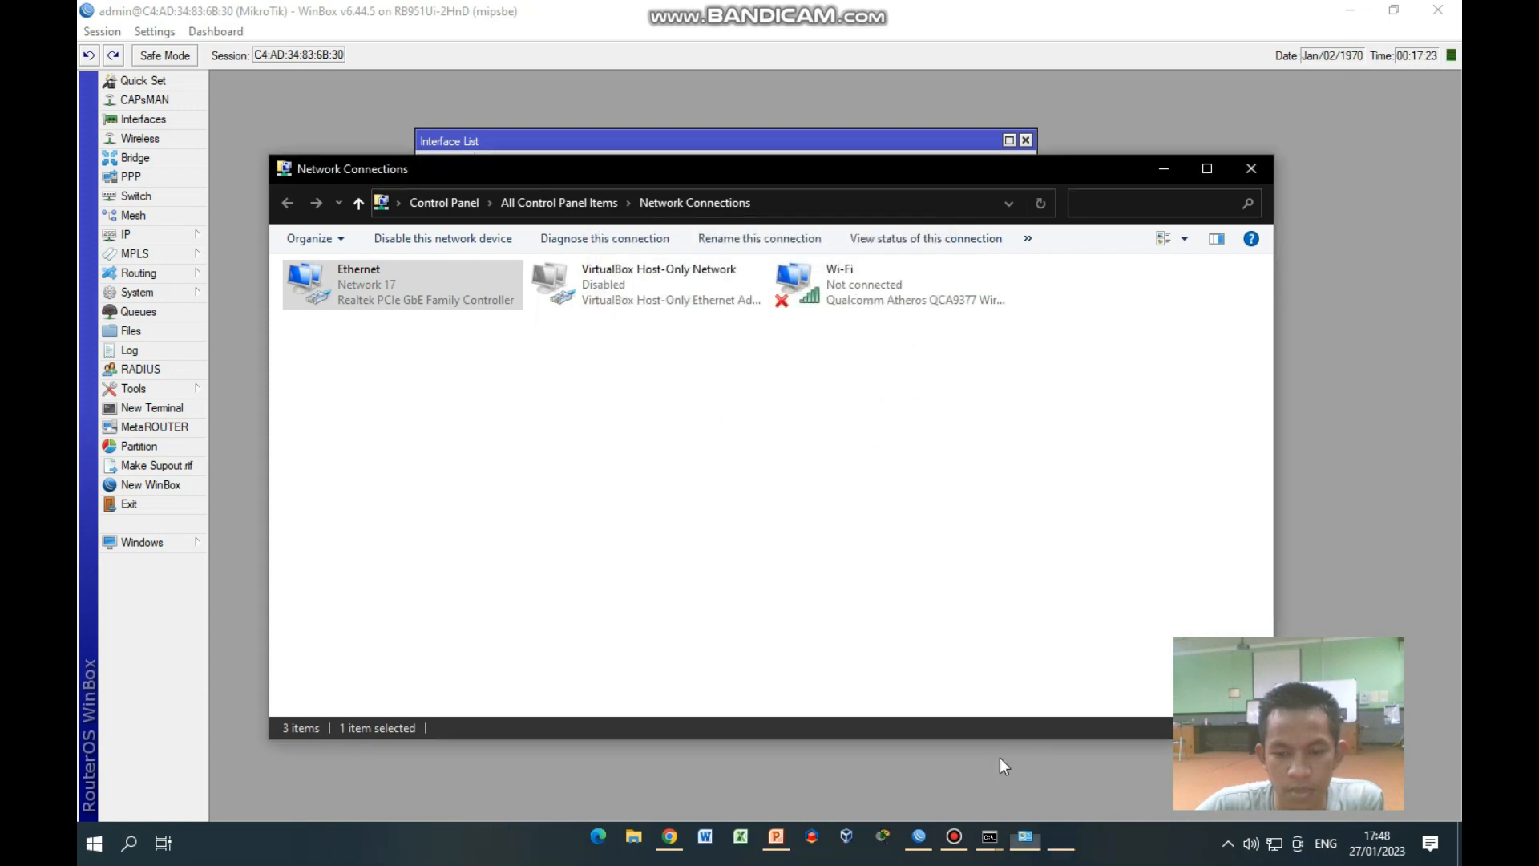
Check the running ping to 172.23.18.254 in the Command Prompt, minimise Network Connections, and compare with the topology slide in PowerPoint
mouse_move(990, 836)
click(1027, 763)
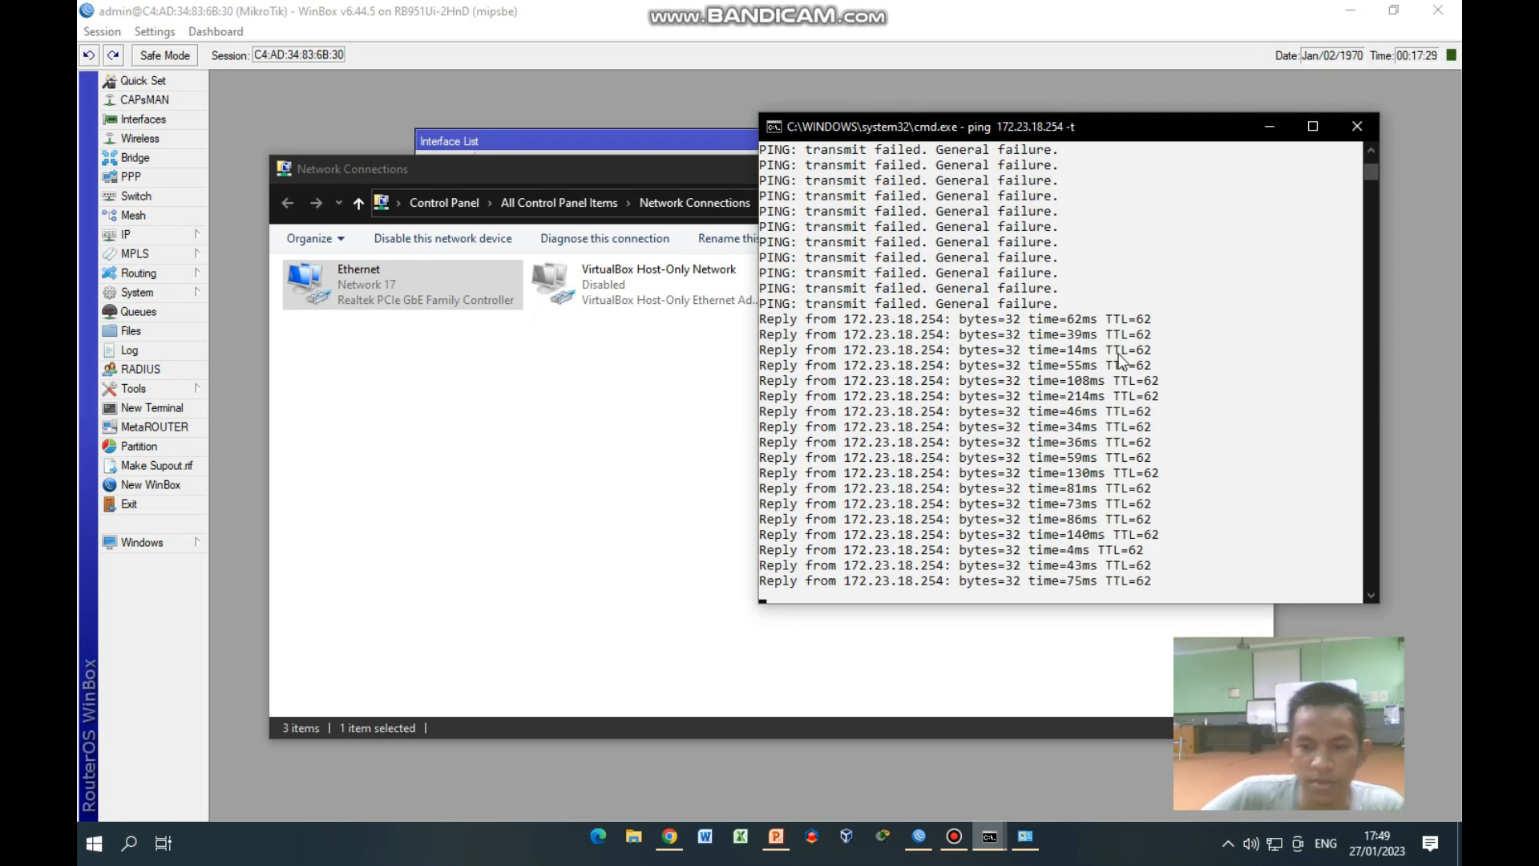
drag(724, 172, 680, 171)
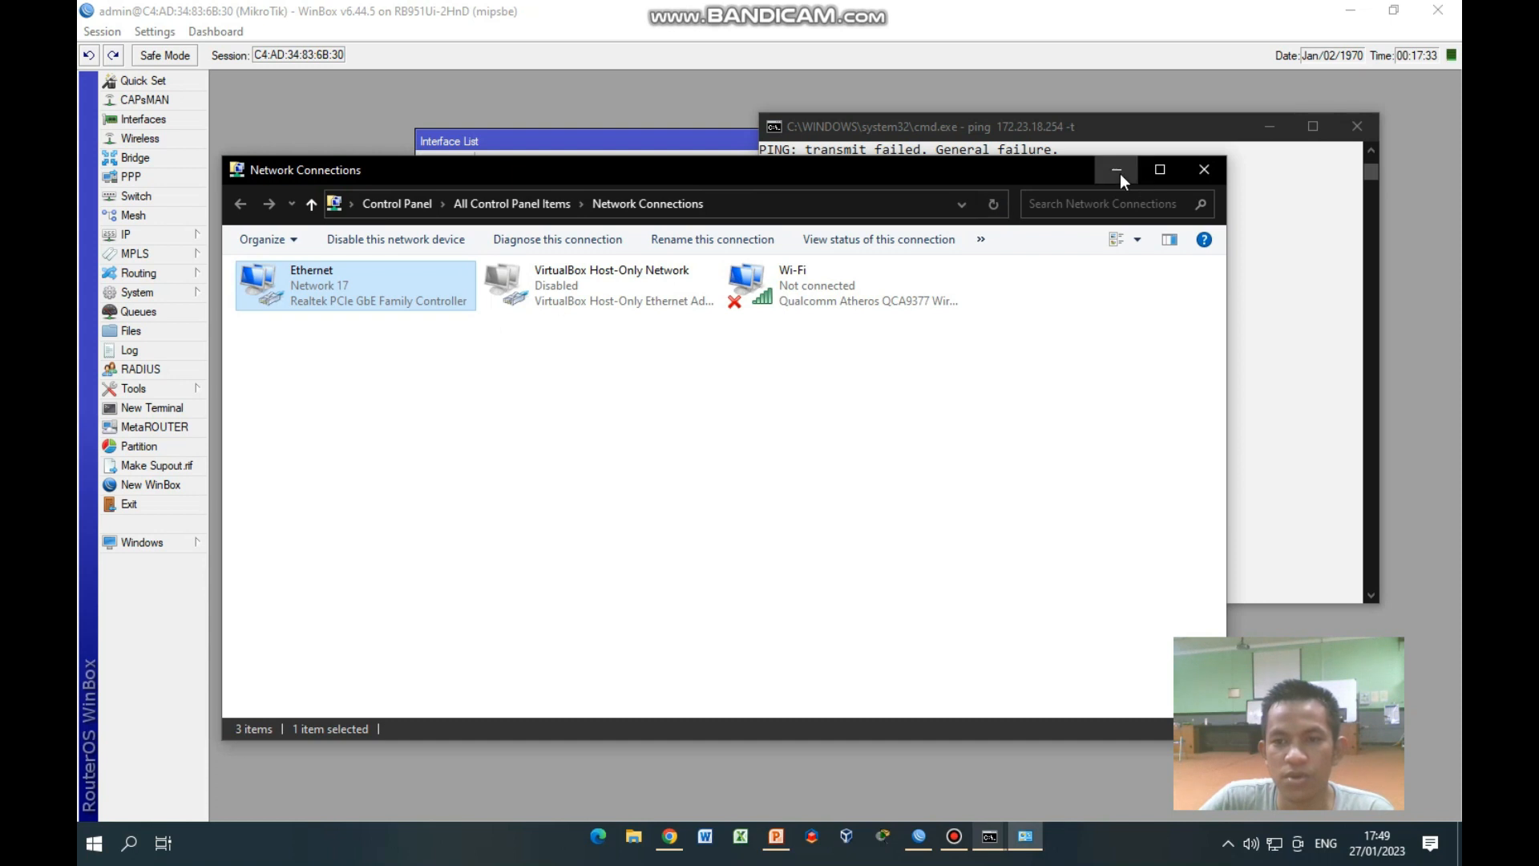
click(1125, 169)
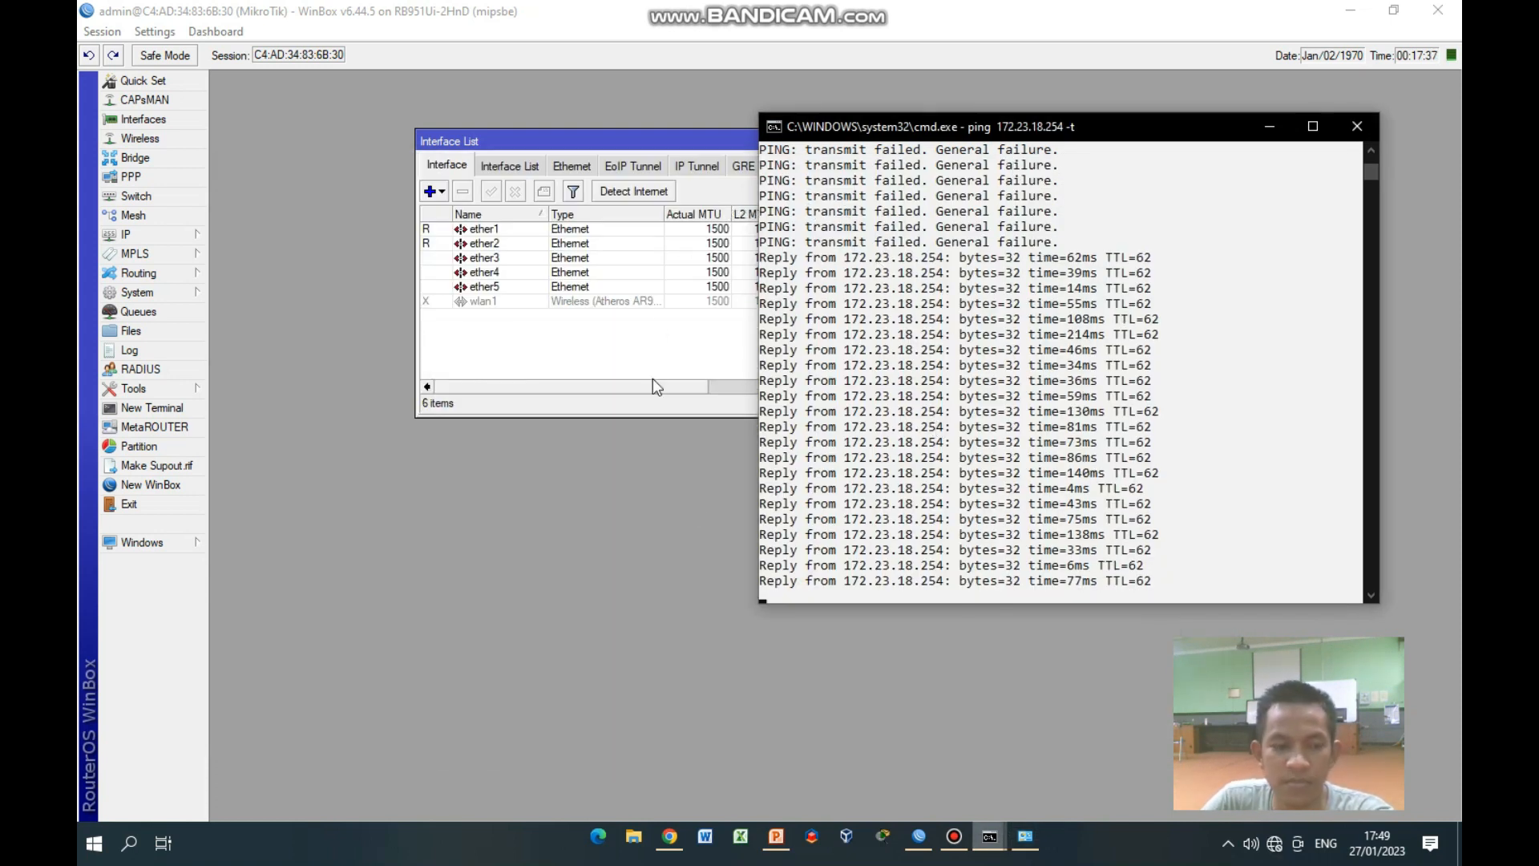
click(778, 837)
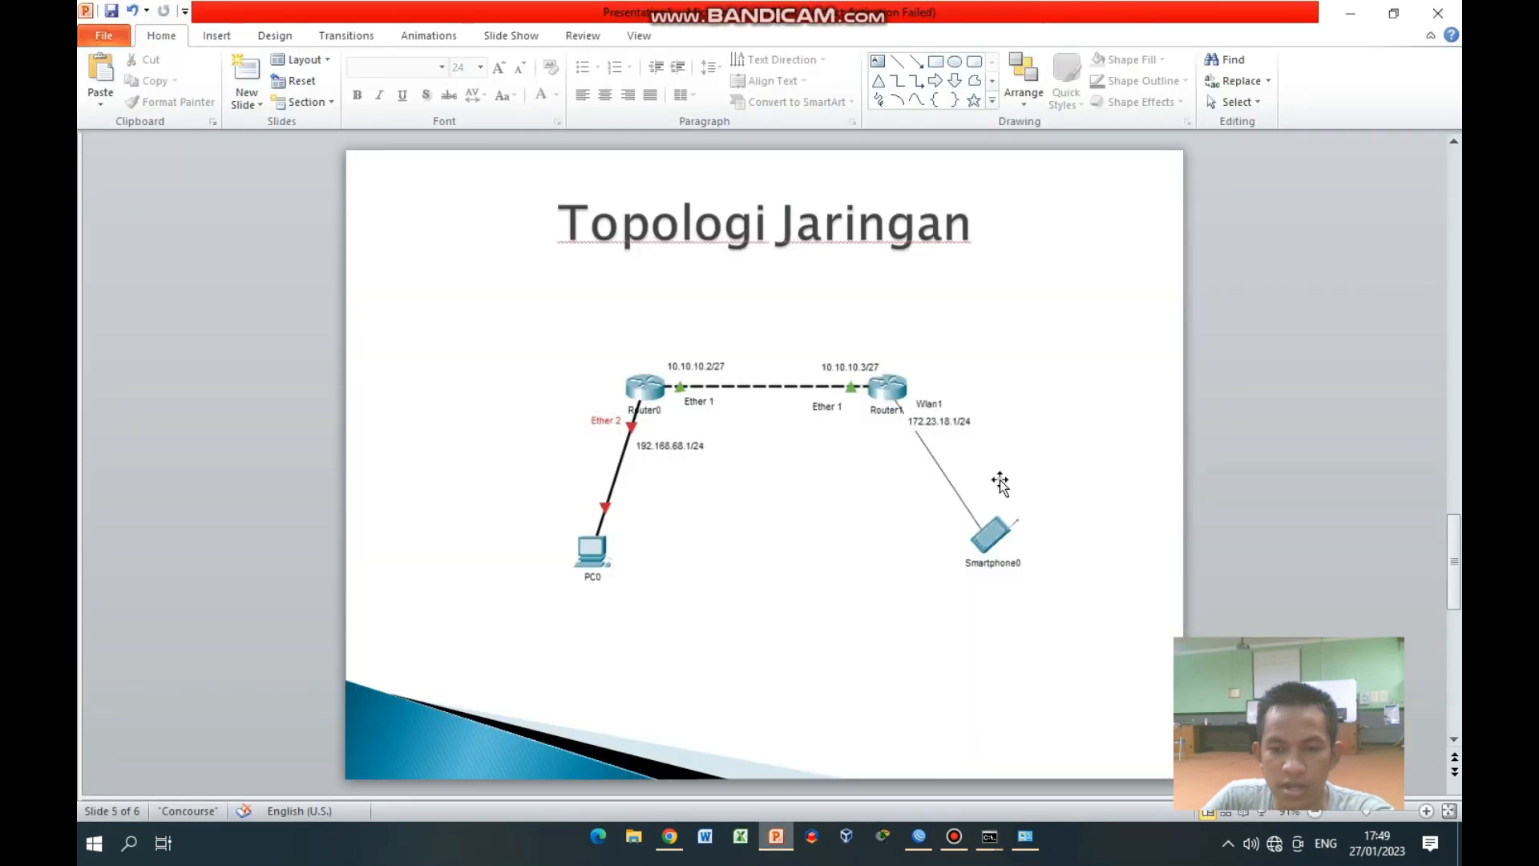